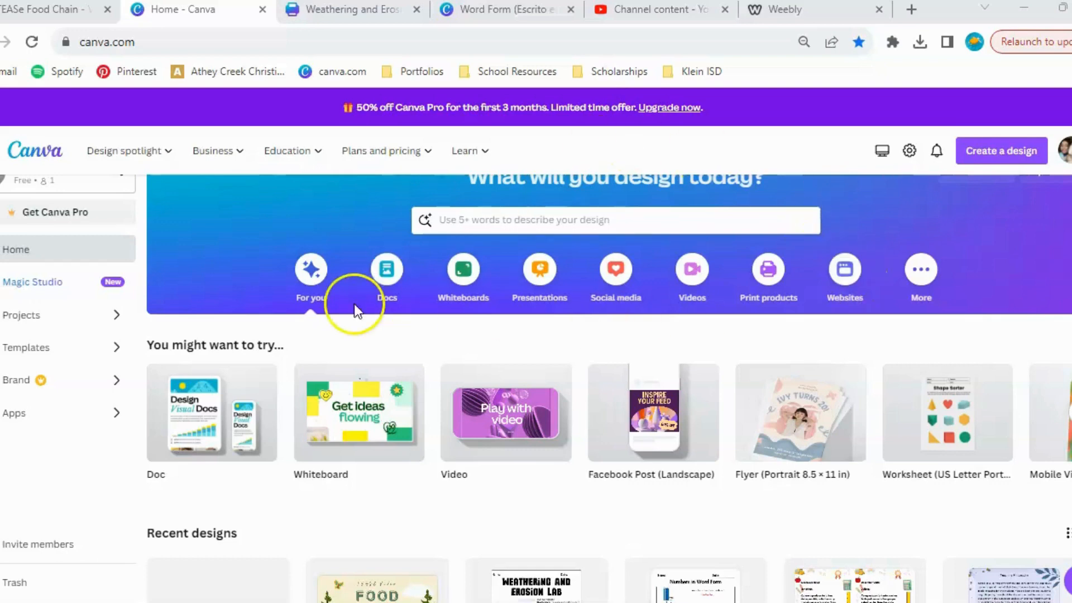
Browse the suggested design types on the home page and in the list for creating a design.
mouse_move(597, 447)
scroll(597, 446, "right", 15)
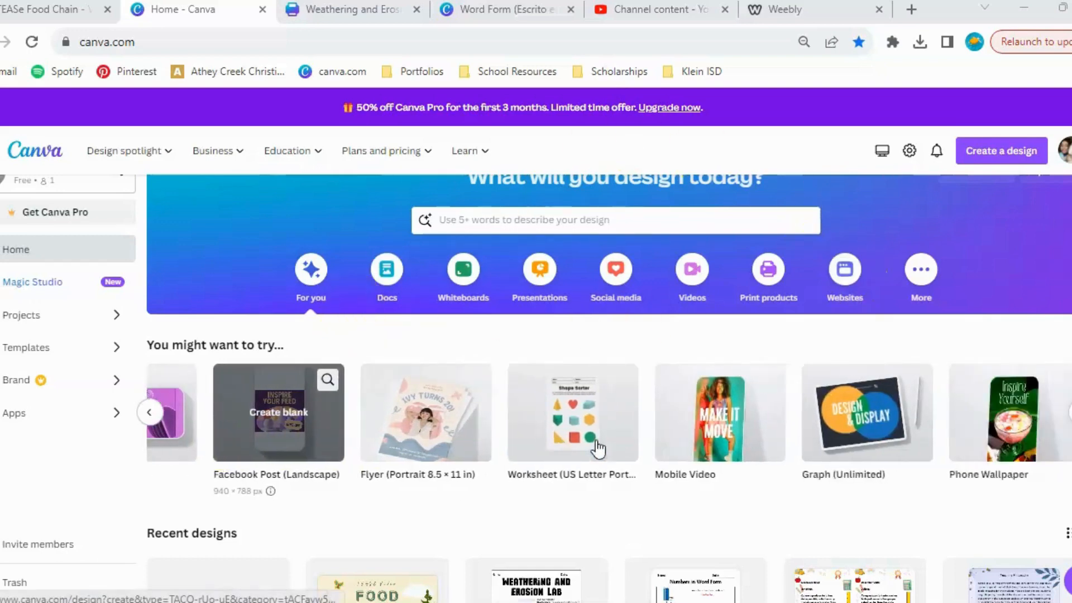
scroll(598, 447, "right", 8)
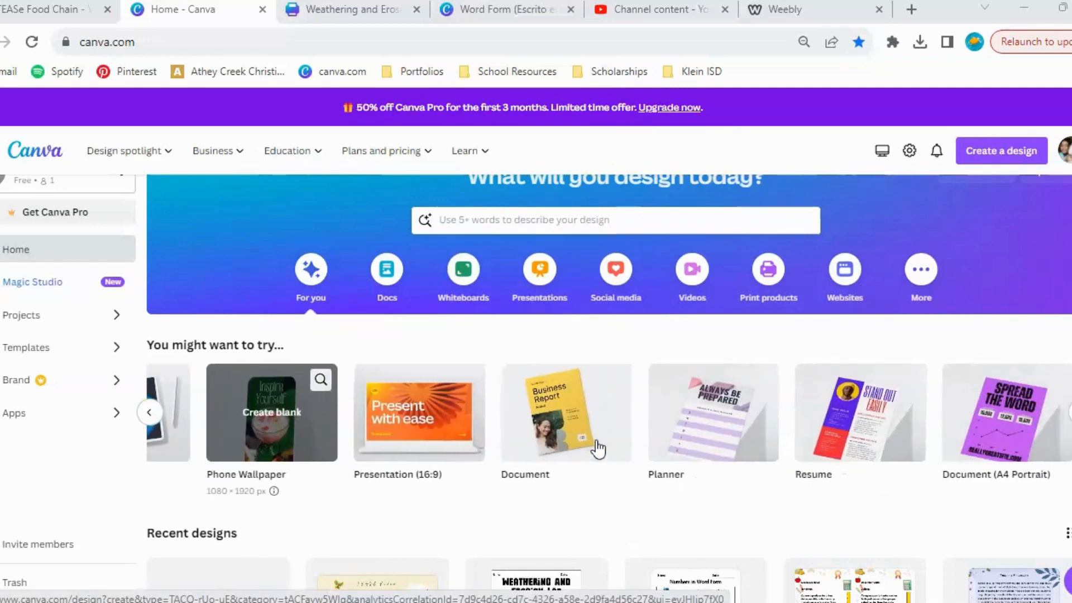
scroll(598, 447, "left", 10)
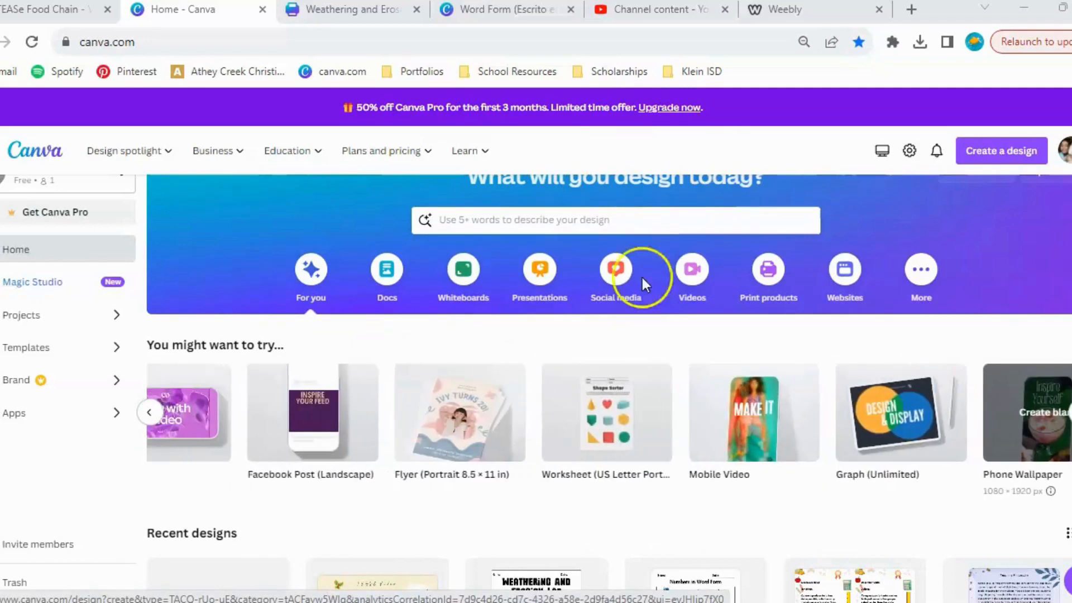
left_click(999, 155)
scroll(892, 261, "down", 5)
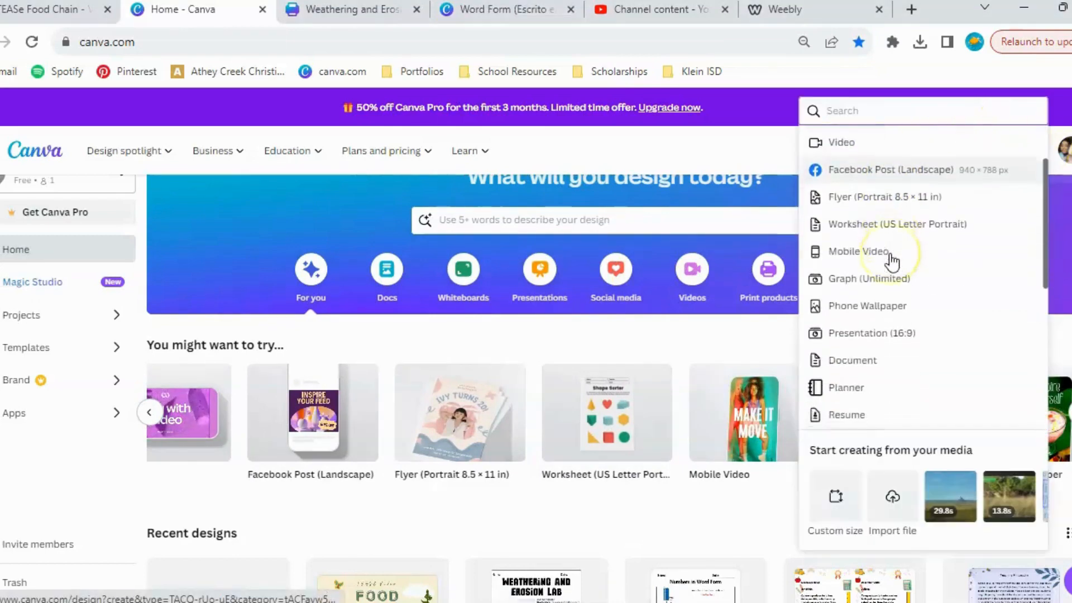
scroll(892, 262, "up", 5)
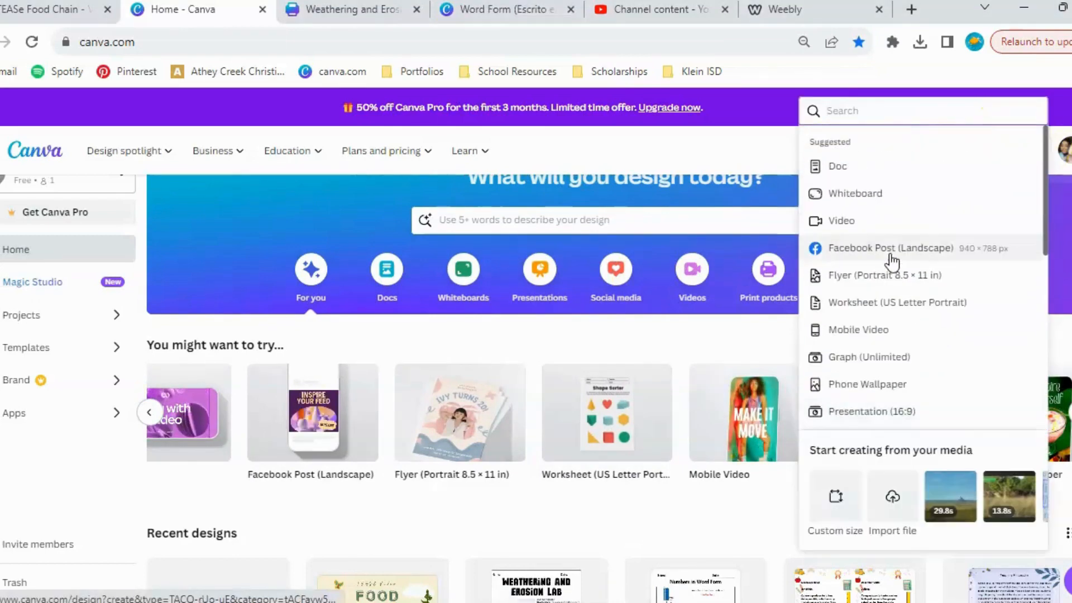
left_click(731, 334)
Create a new blank Video design from the suggested design types.
scroll(379, 425, "left", 6)
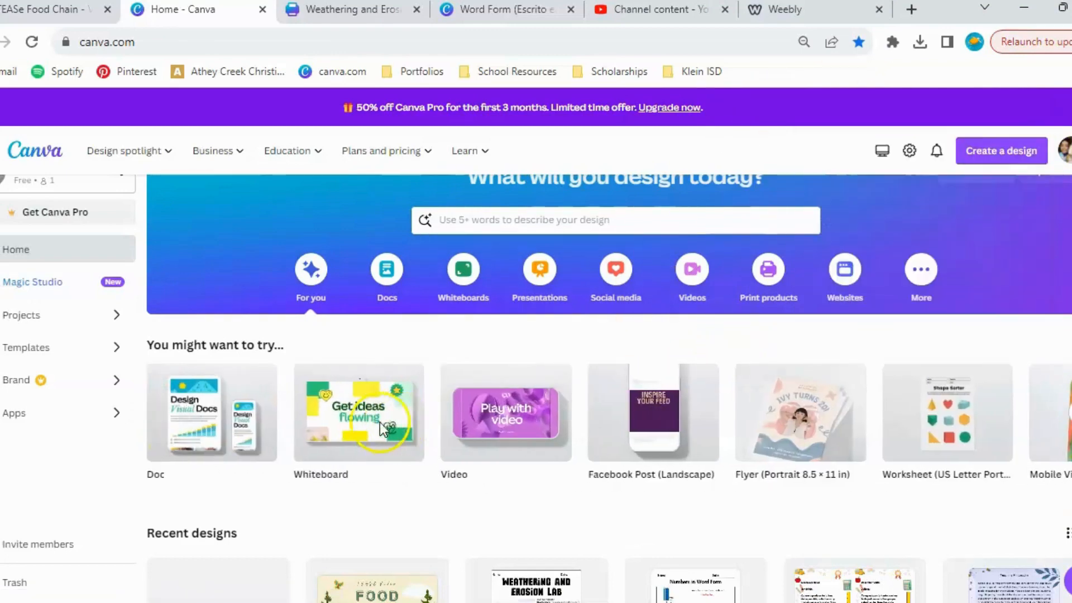
left_click(1015, 151)
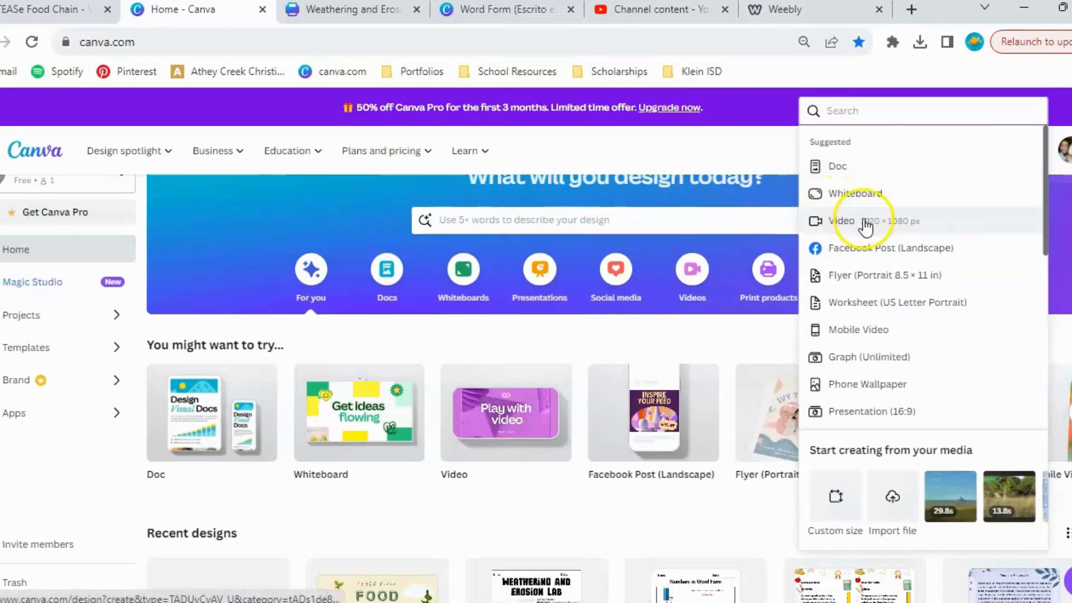
left_click(866, 223)
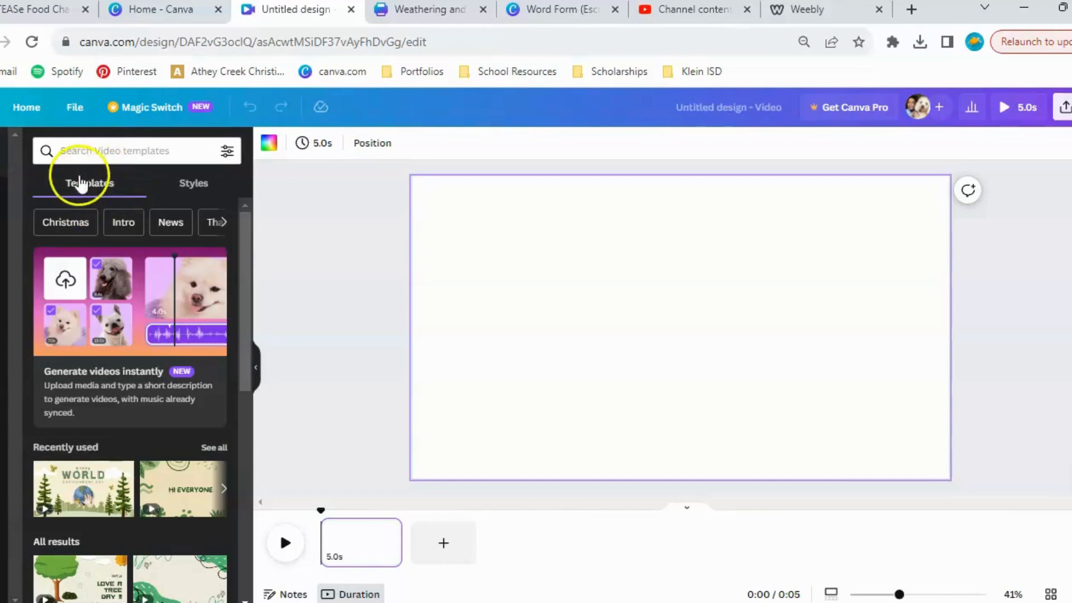
Look through the available video templates for free and Pro options.
scroll(115, 330, "down", 2)
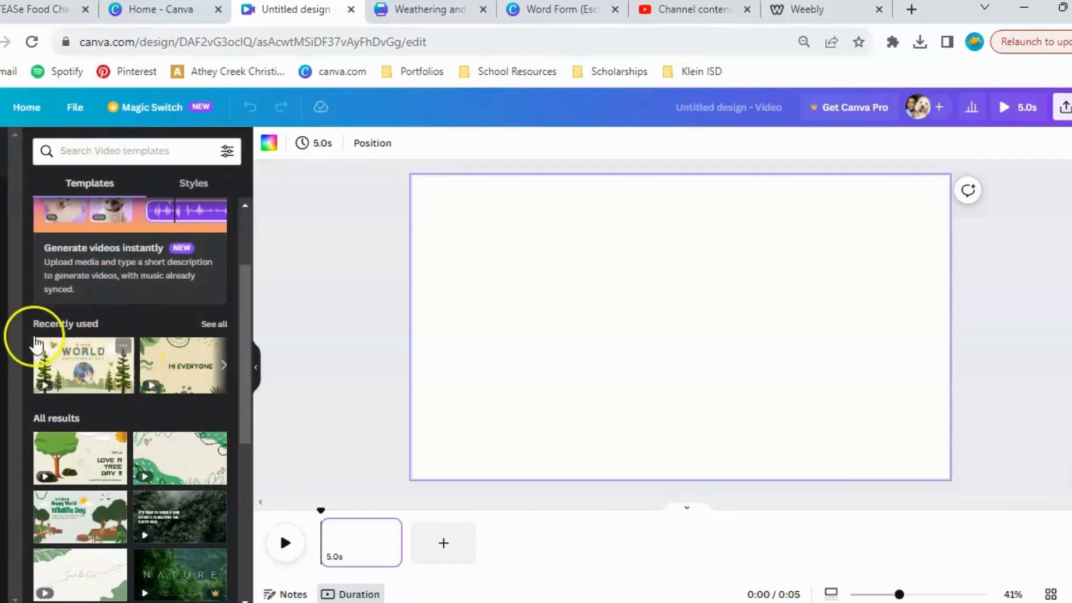
scroll(147, 402, "down", 10)
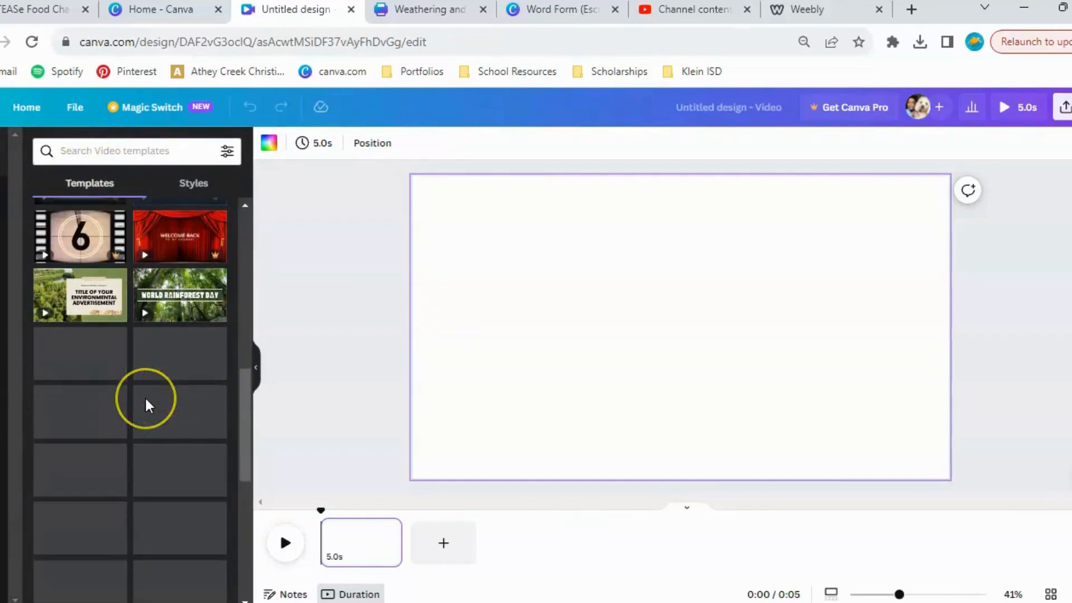
scroll(146, 403, "down", 2)
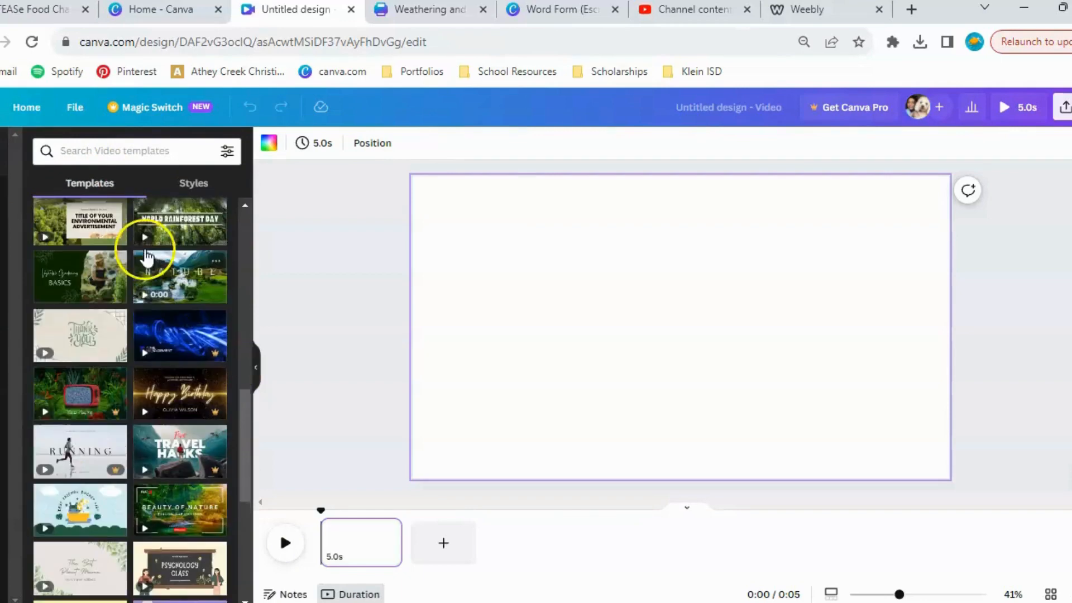
scroll(145, 263, "up", 2)
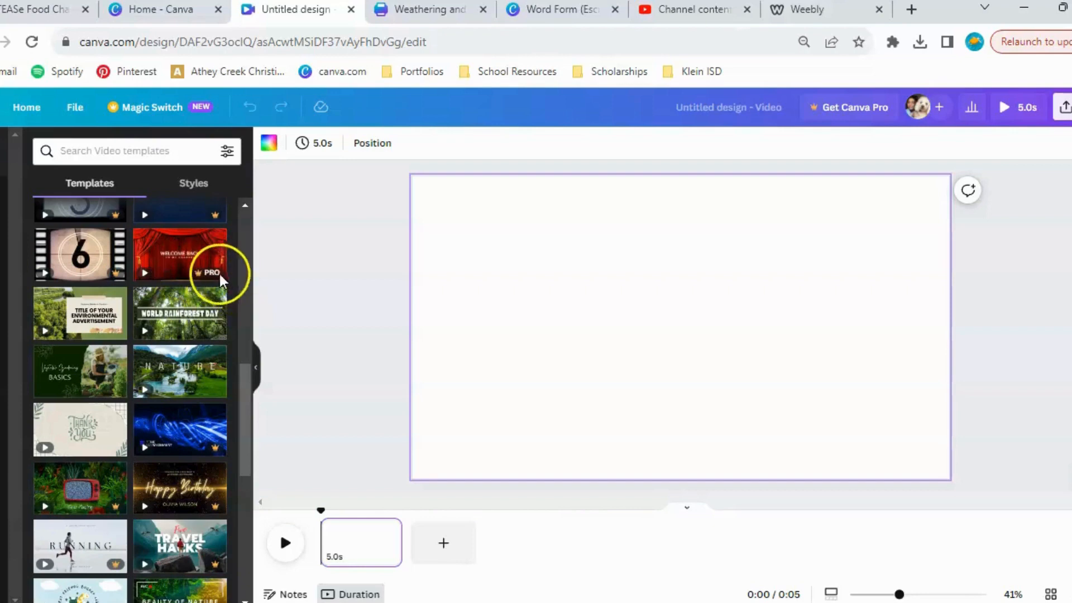
scroll(196, 413, "down", 1)
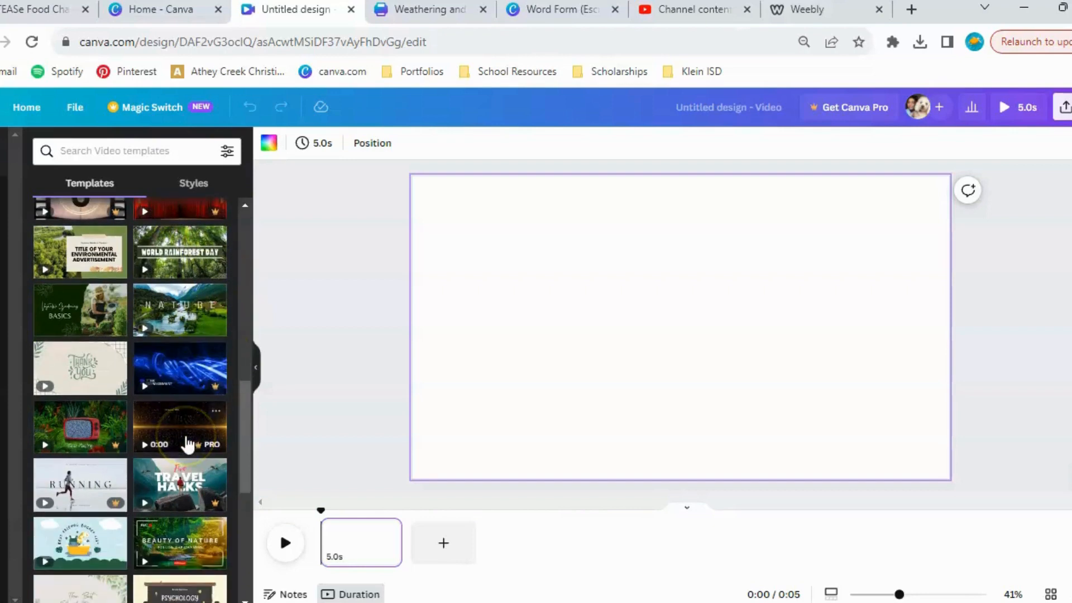
scroll(188, 445, "down", 3)
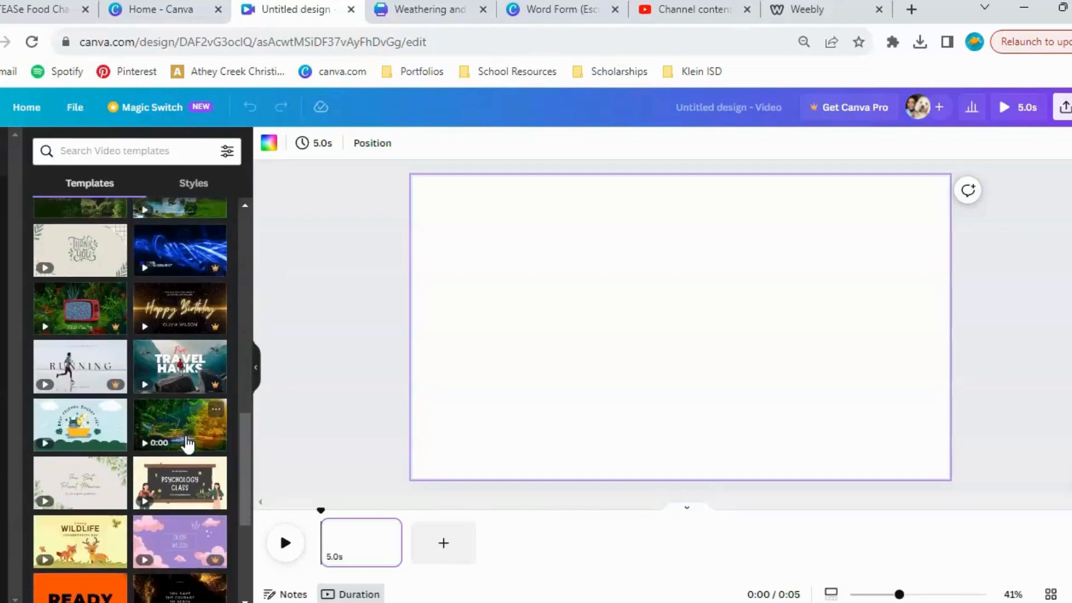
scroll(189, 445, "down", 1)
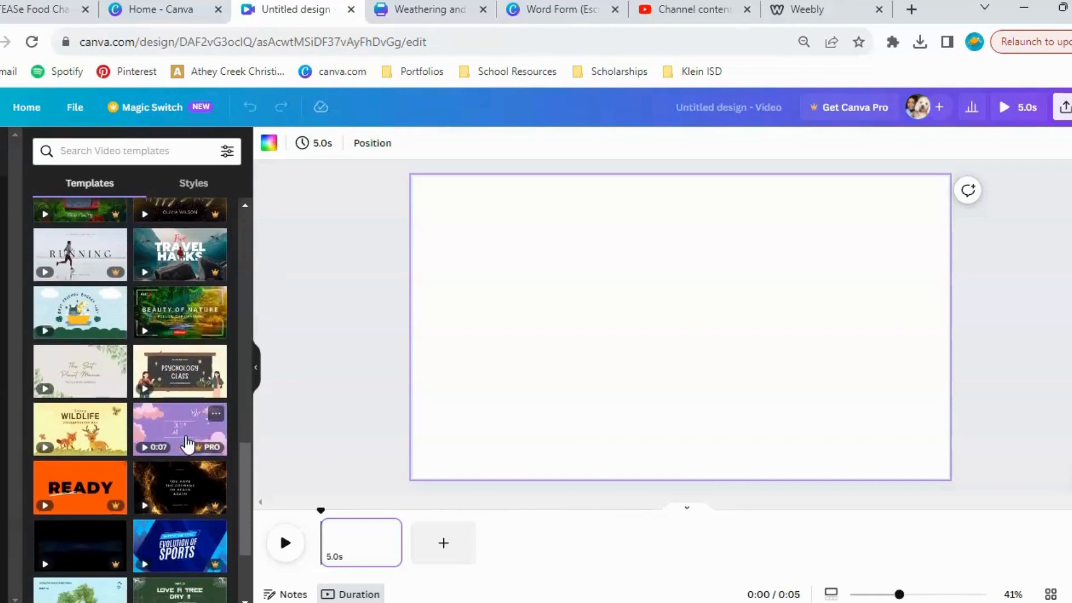
left_click(150, 365)
scroll(167, 412, "down", 1)
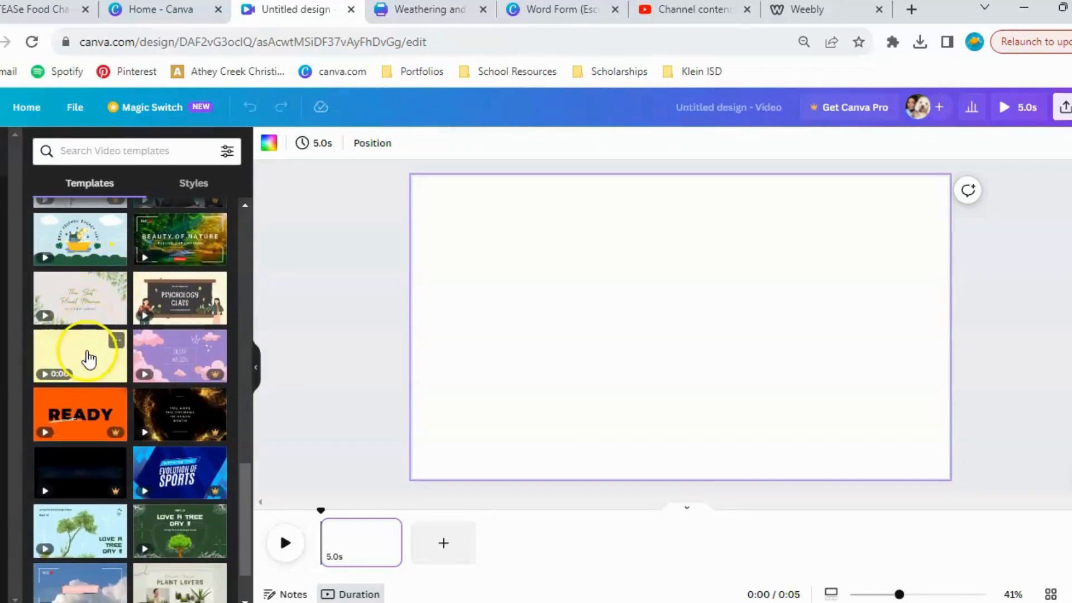
scroll(100, 292, "down", 3)
scroll(100, 289, "down", 5)
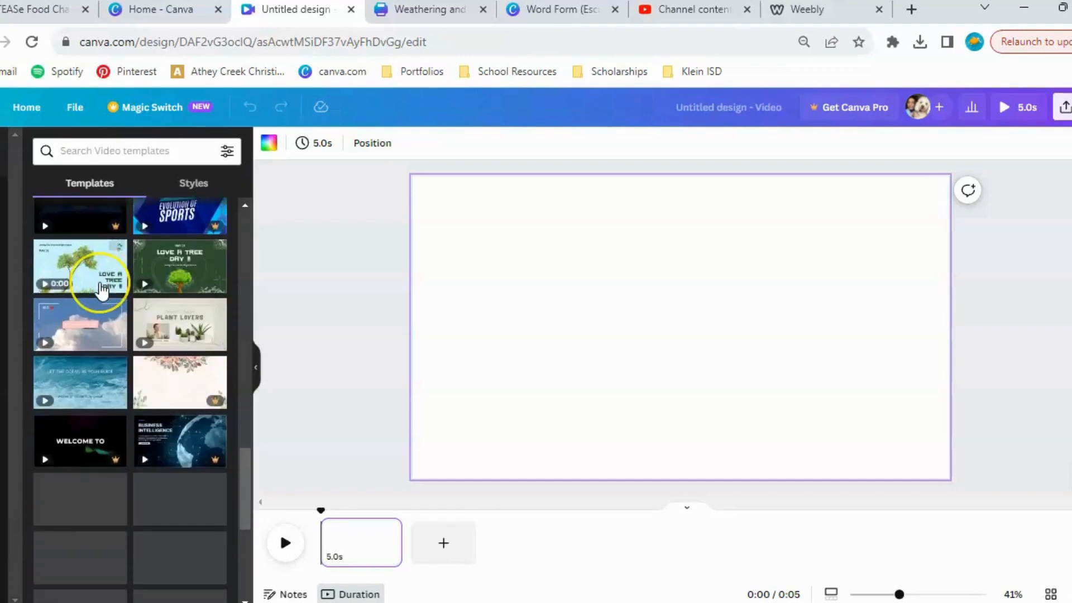
Apply the recently used Pastel Green Creative Happy World Environment Day Video template to the page.
scroll(101, 289, "up", 10)
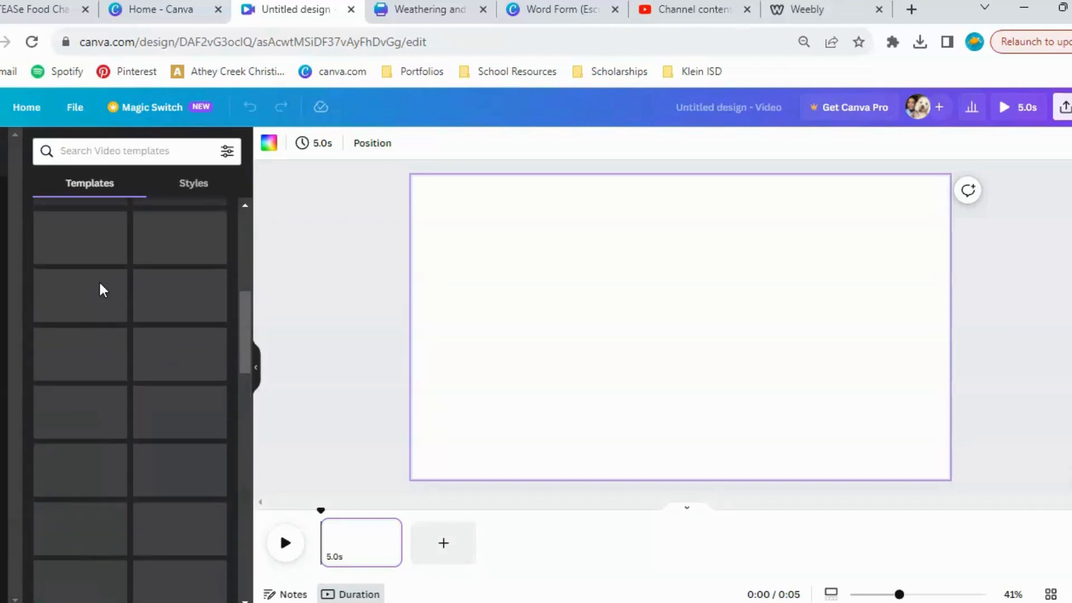
scroll(132, 386, "down", 3)
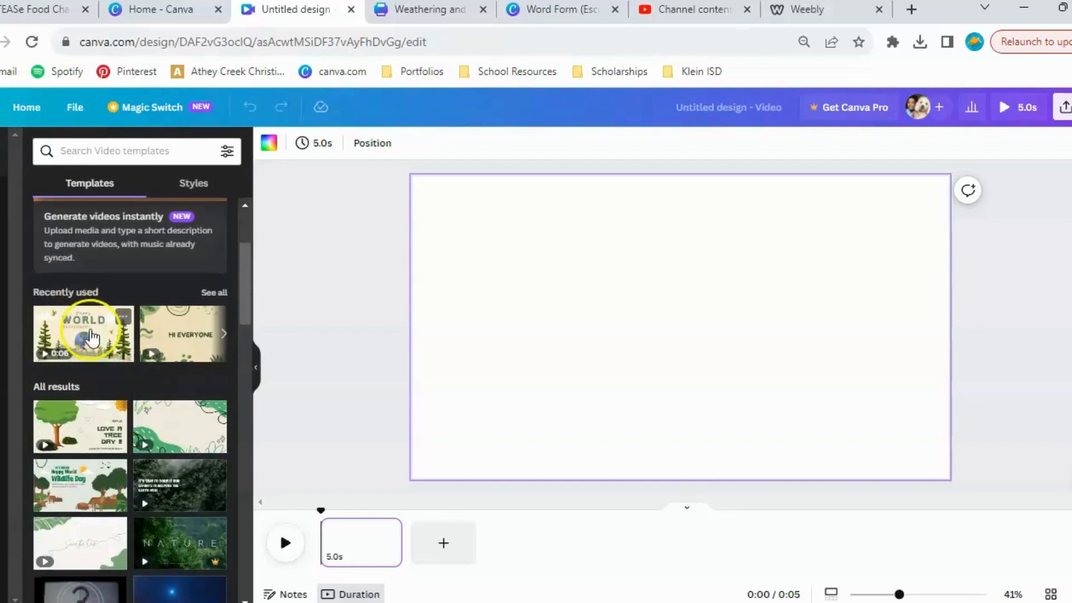
left_click(91, 337)
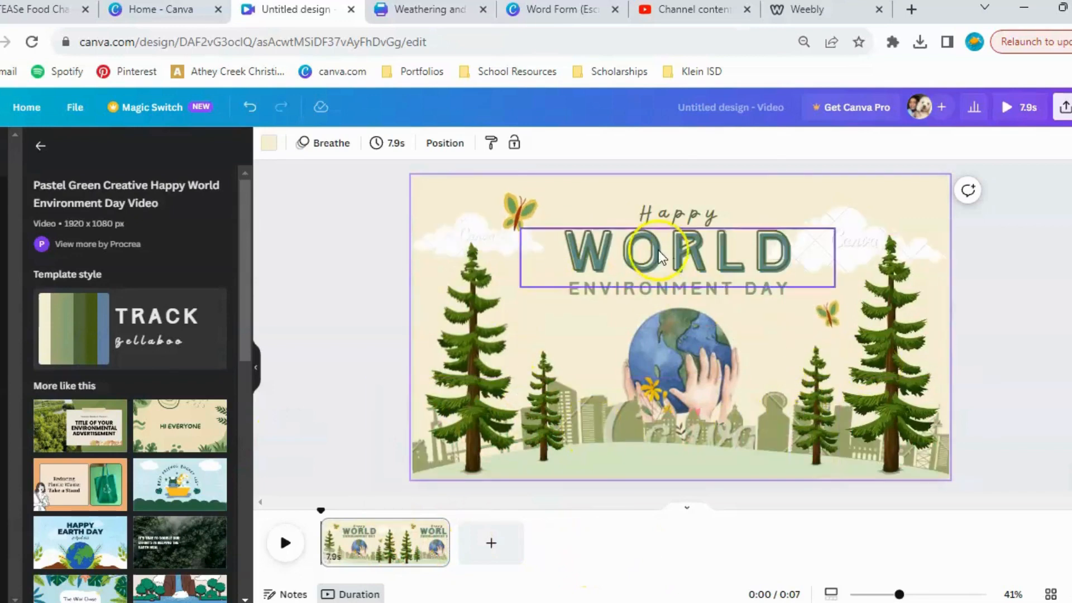
Delete the watermarked city skyline, both clouds and the globe held by hands from the World Environment Day page.
left_click(621, 434)
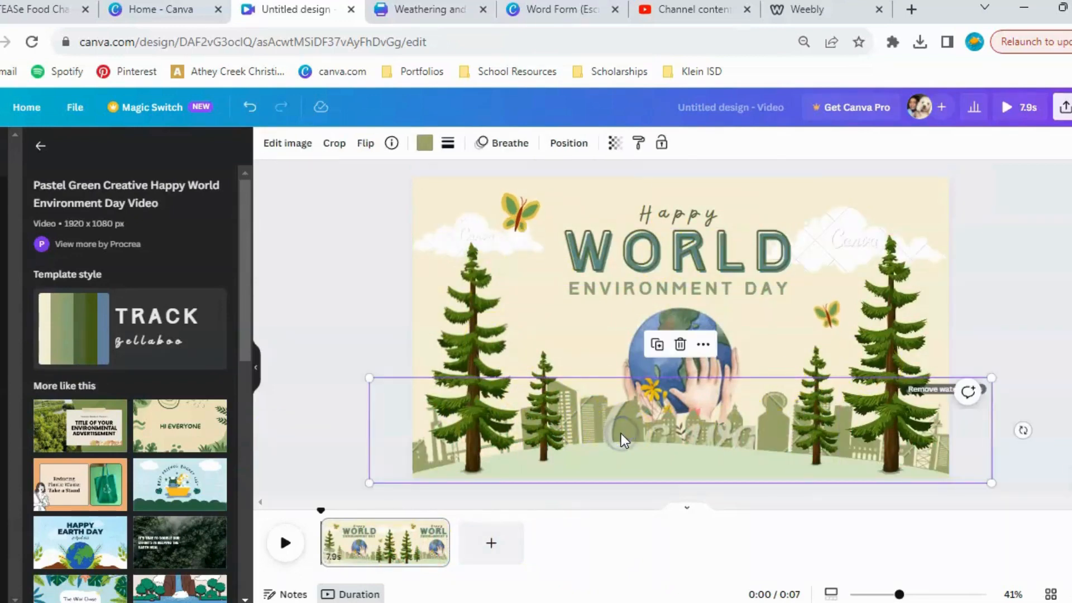
key("Delete")
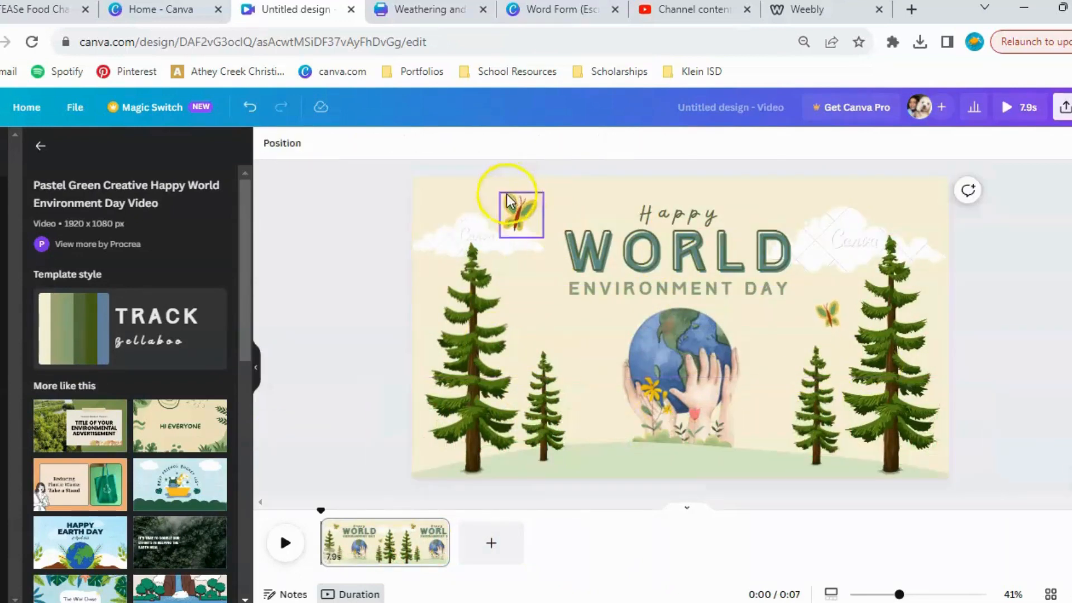
left_click(463, 234)
key("Delete")
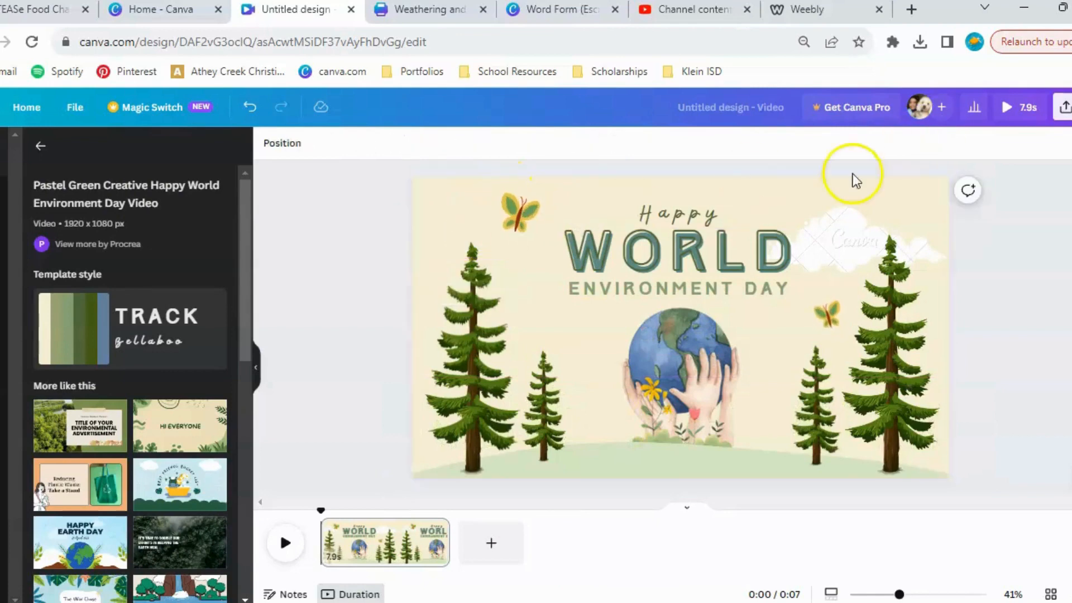
left_click(828, 232)
left_click(849, 234)
key("Delete")
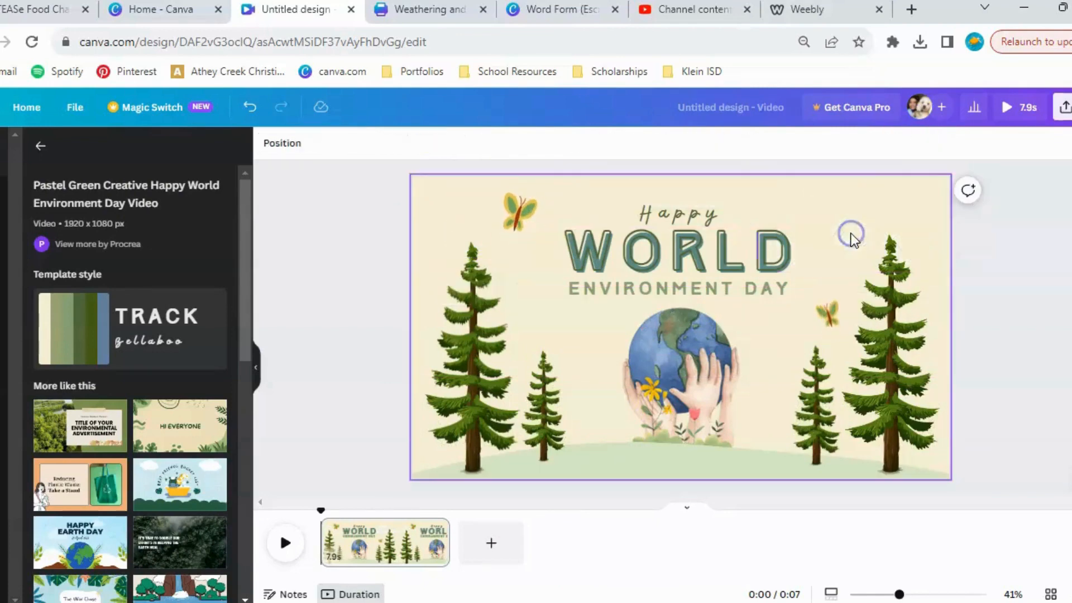
left_click(716, 360)
key("Delete")
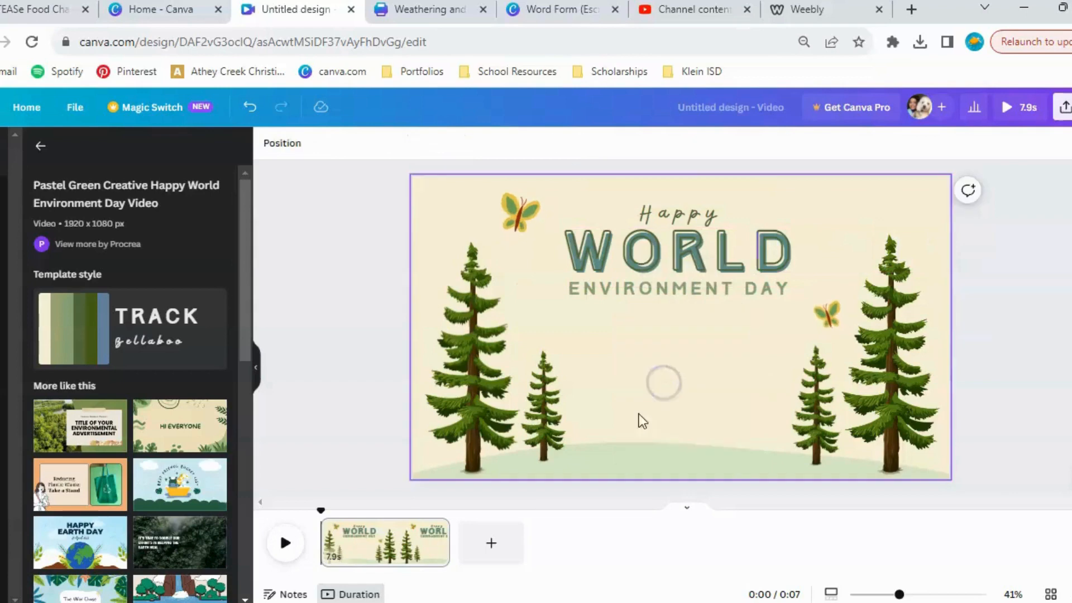
Switch to the TEASe Food Chain design and inspect the chameleon graphic on its cover and the second page.
left_click(44, 14)
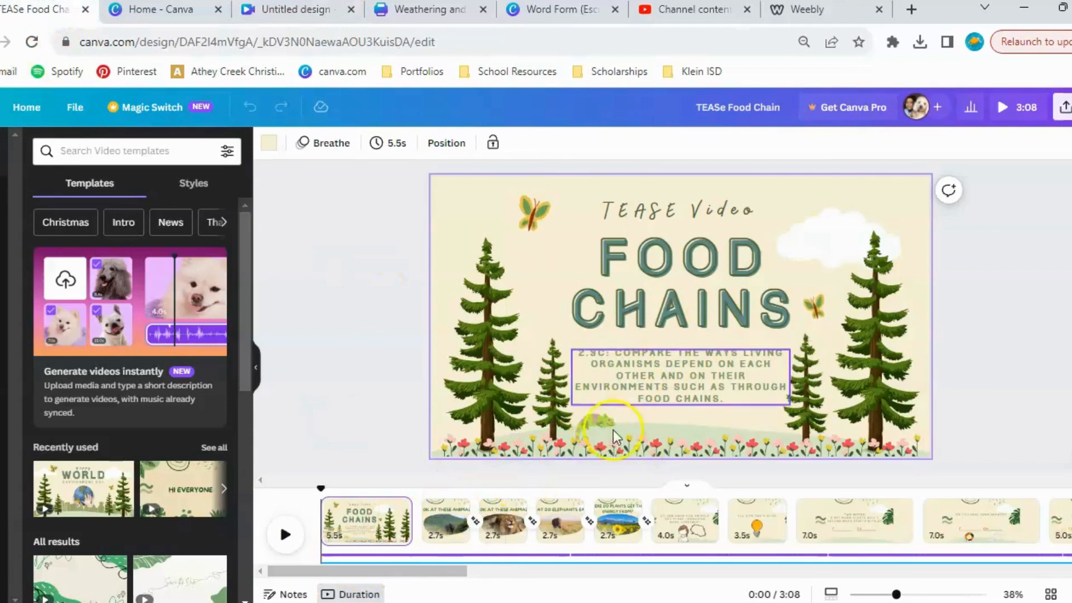
left_click(589, 429)
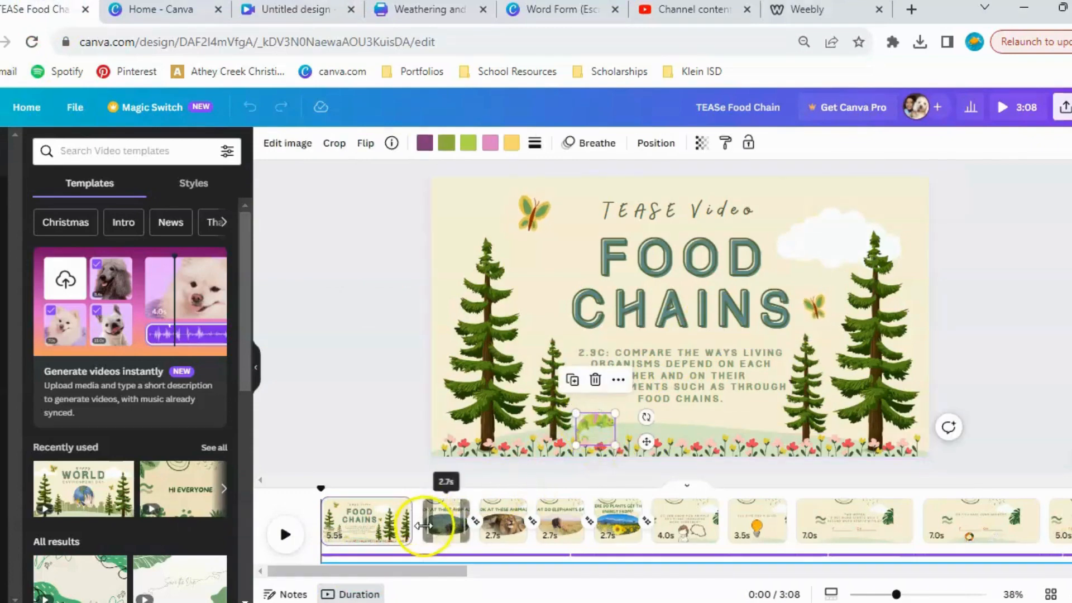
left_click(448, 535)
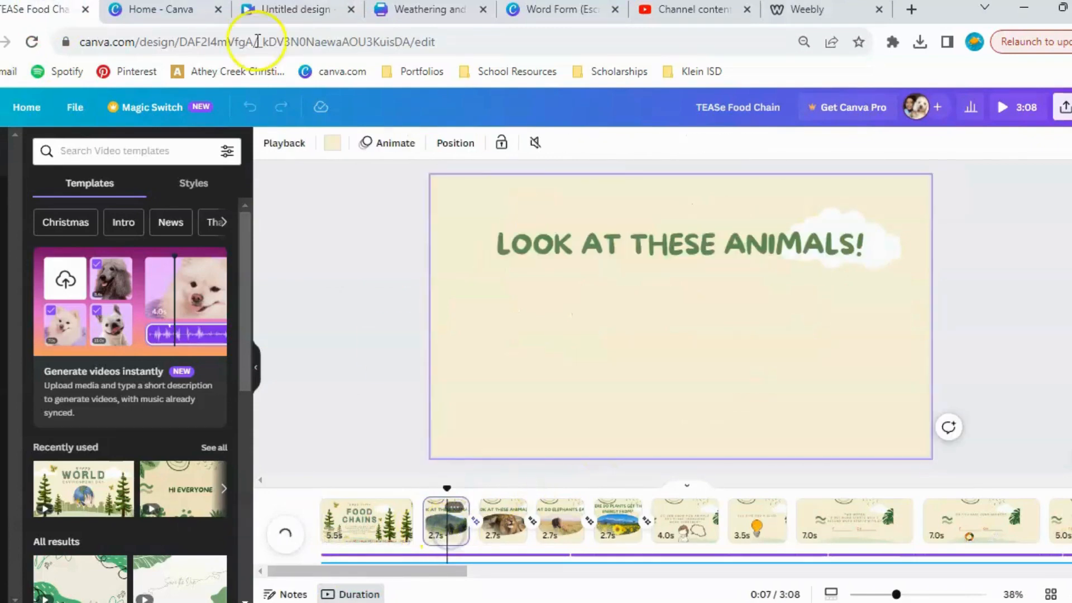
Return to the untitled video design and apply the Light Blue Music Ocean Waves Inspirational Video template to its page.
left_click(299, 16)
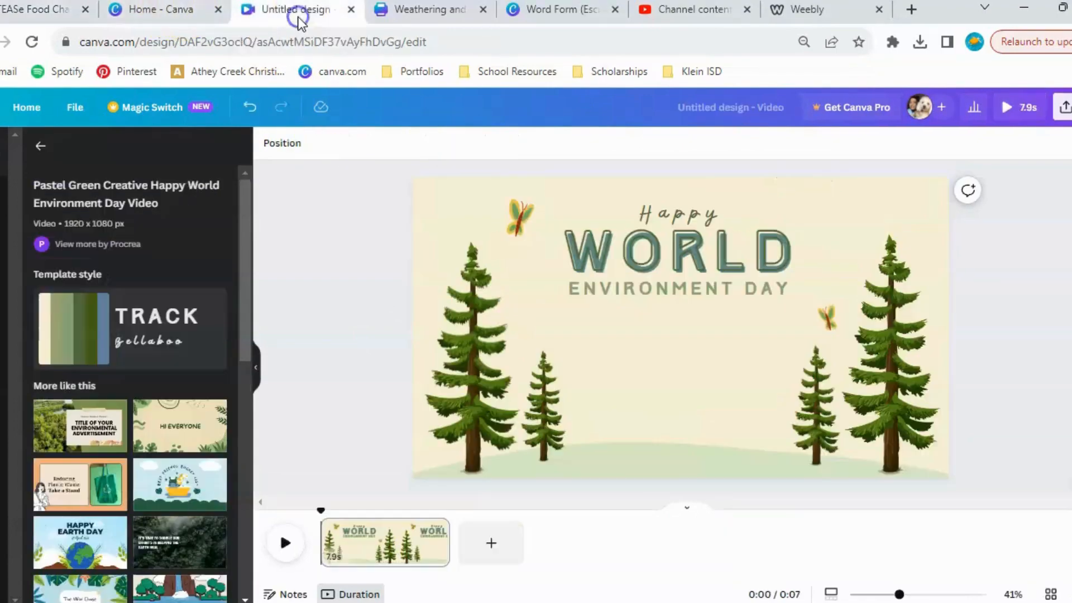
left_click(40, 146)
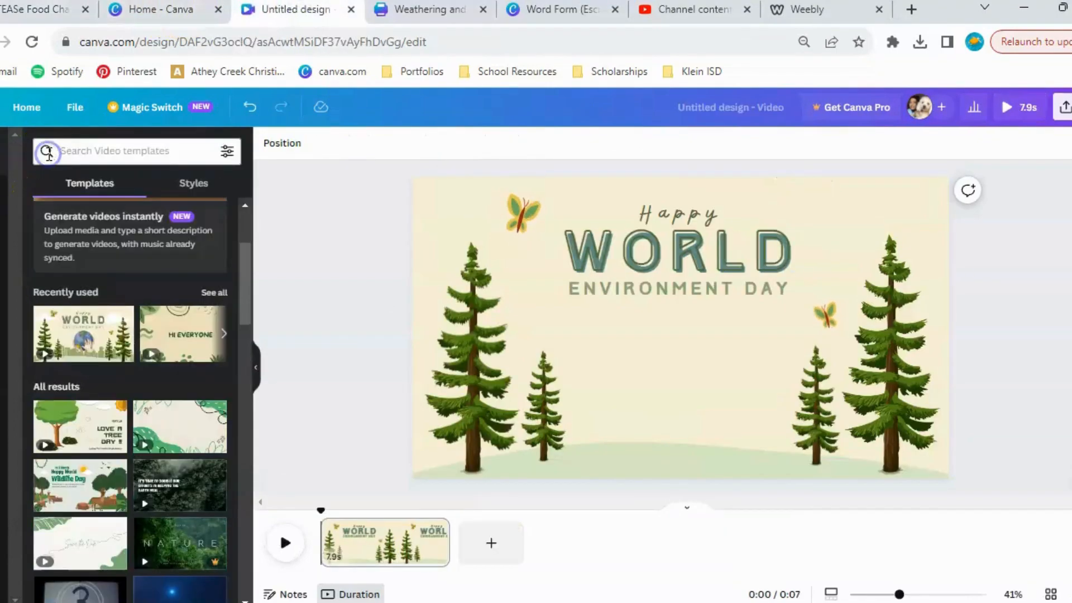
scroll(114, 363, "down", 10)
scroll(114, 363, "down", 5)
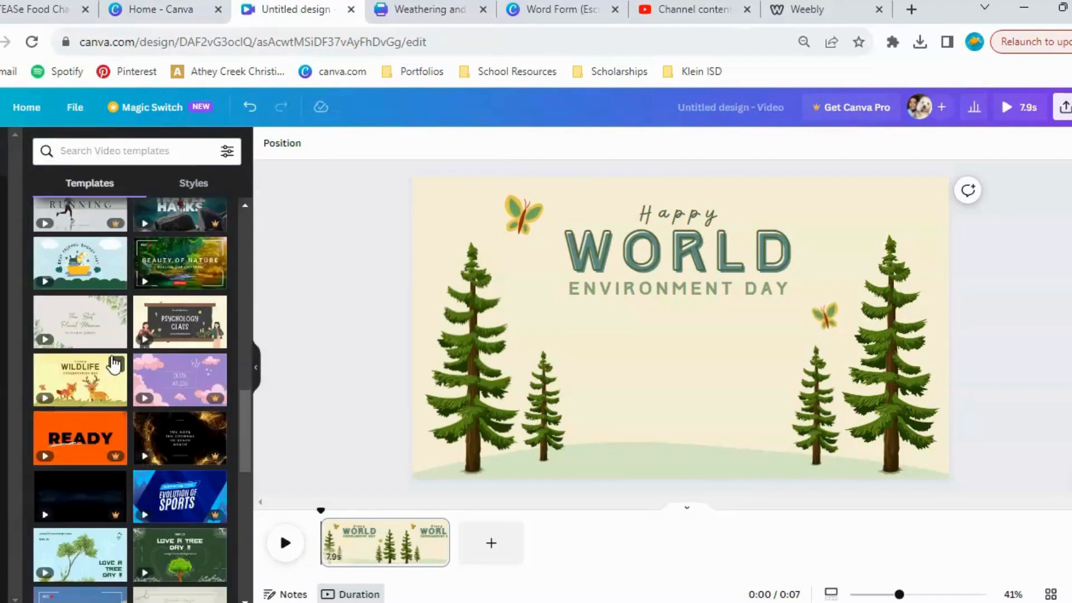
scroll(112, 358, "down", 4)
scroll(113, 364, "down", 2)
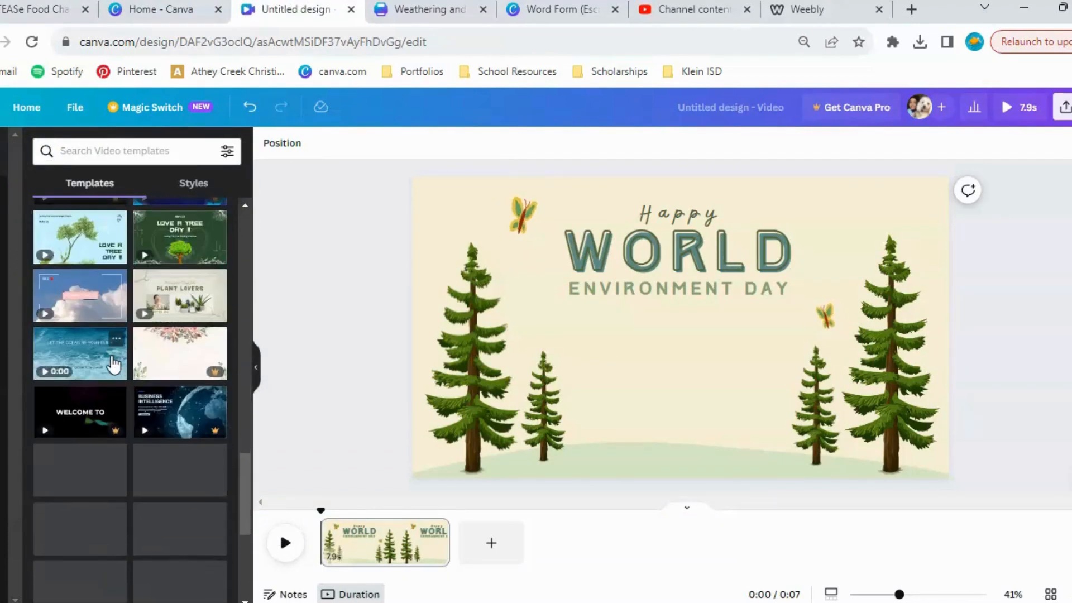
left_click(75, 357)
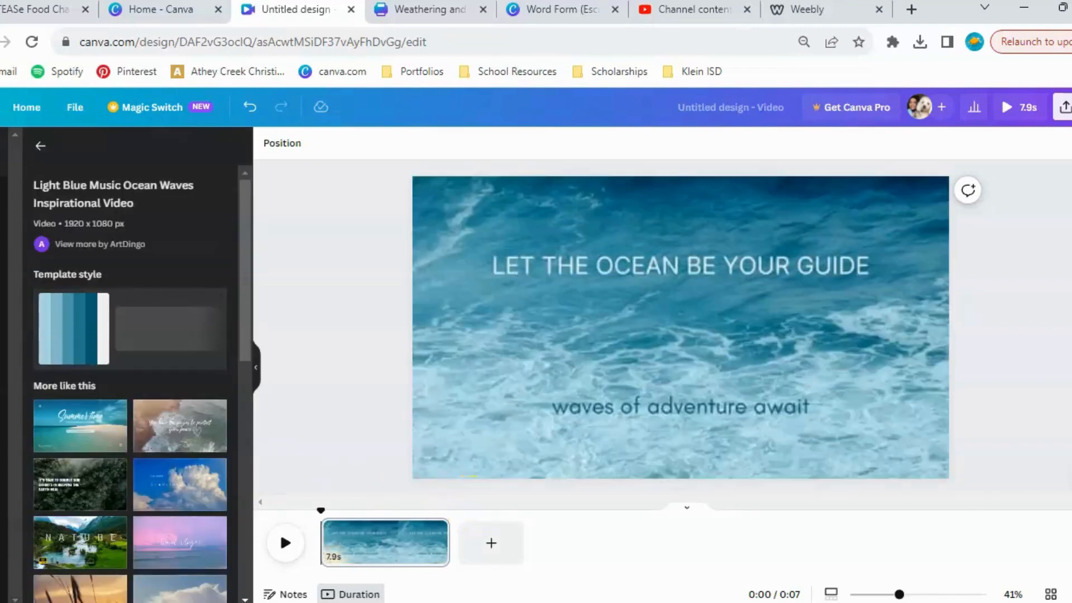
Replace the ocean page with the Blue Minimalist Live Stream Announcement Video template and play a preview of it.
scroll(130, 304, "down", 2)
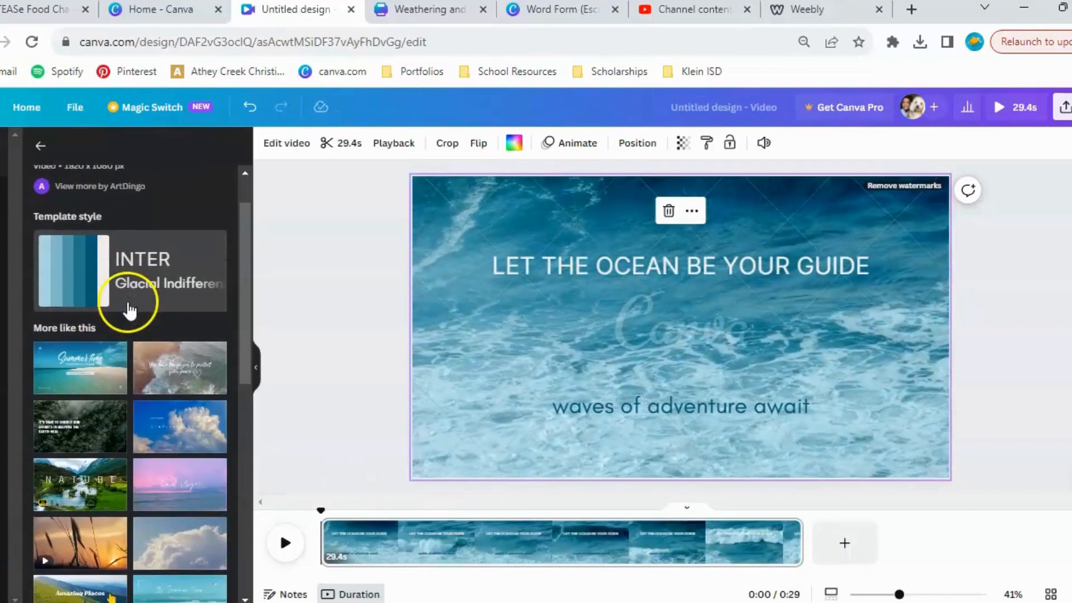
scroll(89, 377, "down", 2)
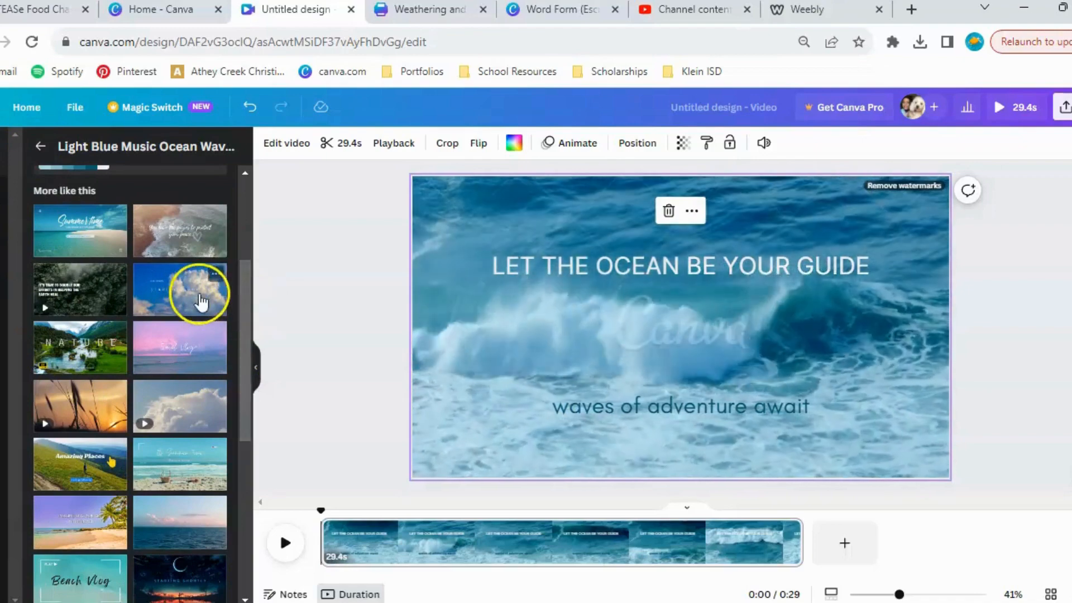
left_click(200, 293)
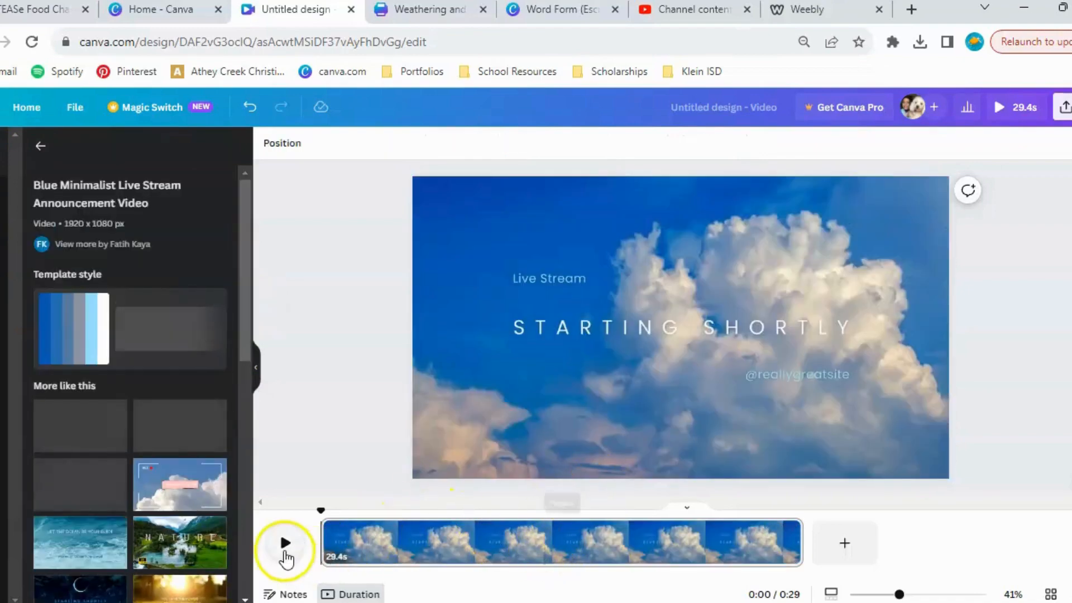
left_click(285, 545)
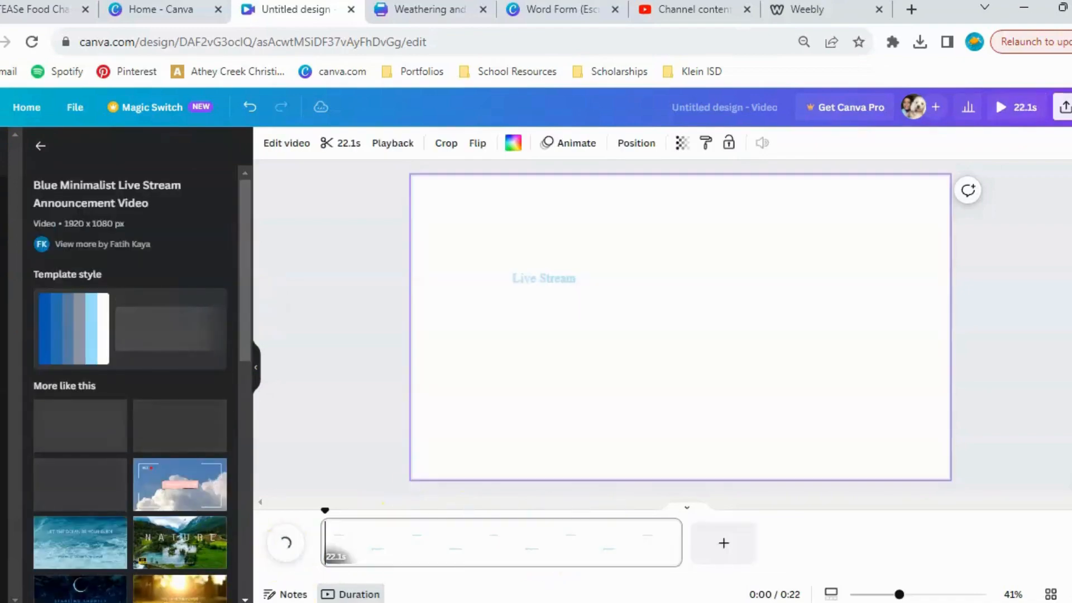
Add a second page using the sunset grass page from the End-of-Life Tribute Video in Yellow Orange Elegant Informational Style template.
scroll(129, 430, "down", 4)
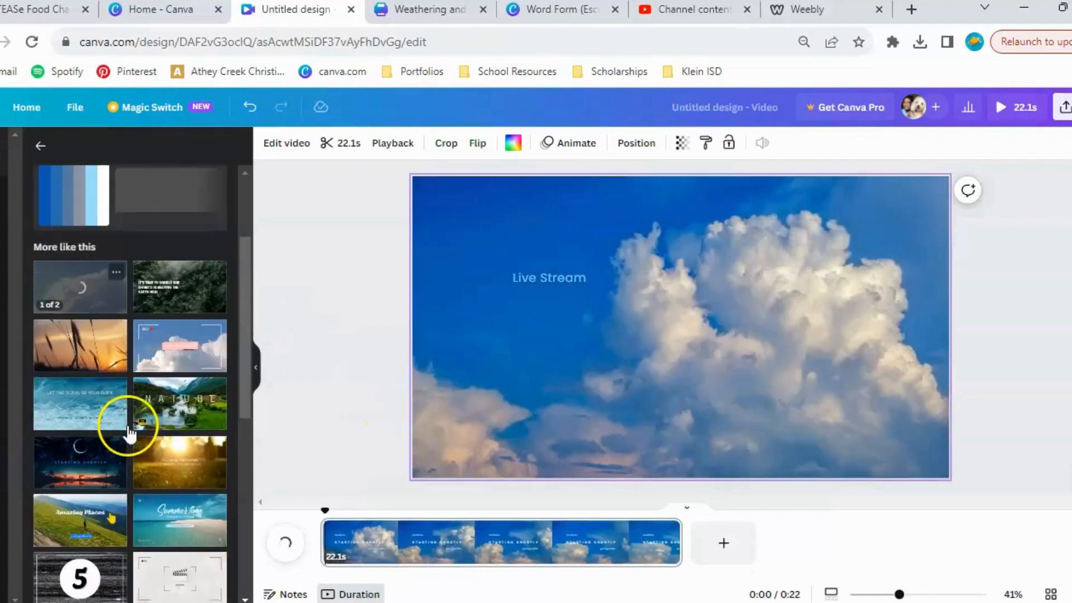
left_click(80, 343)
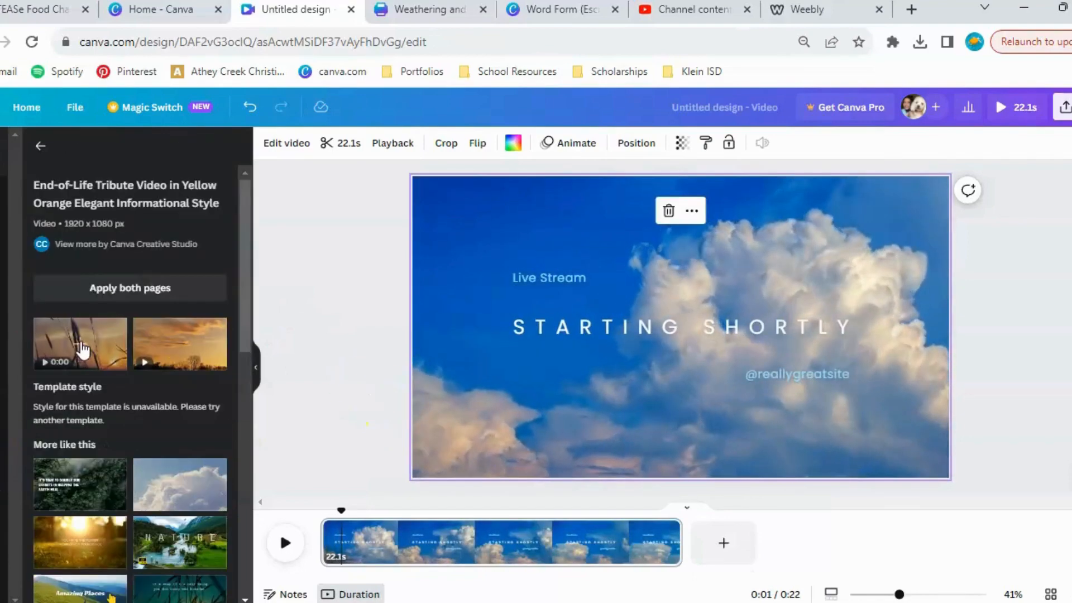
left_click(726, 545)
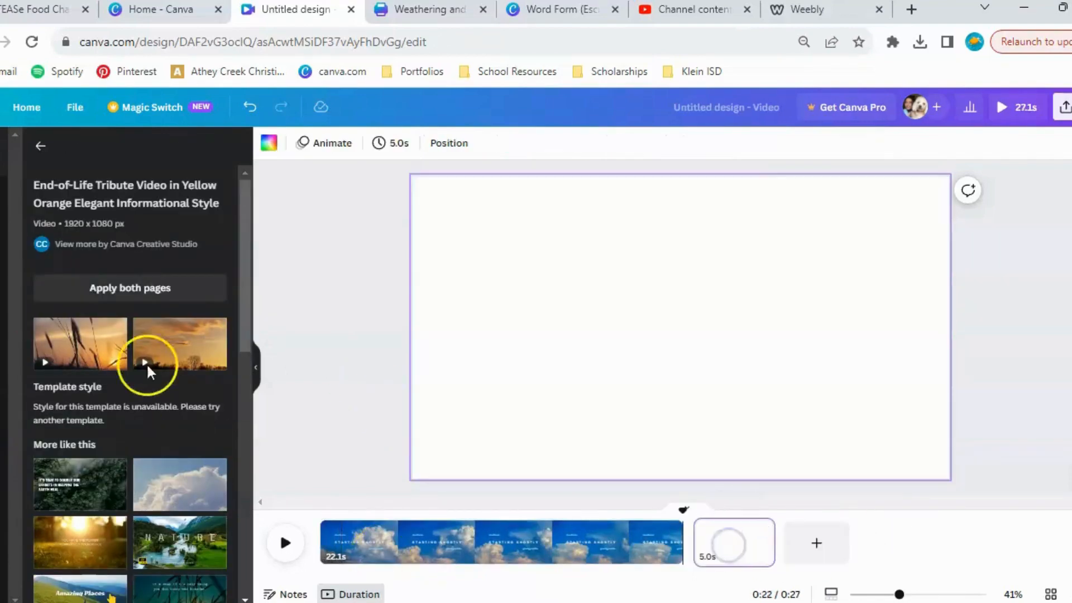
left_click(96, 362)
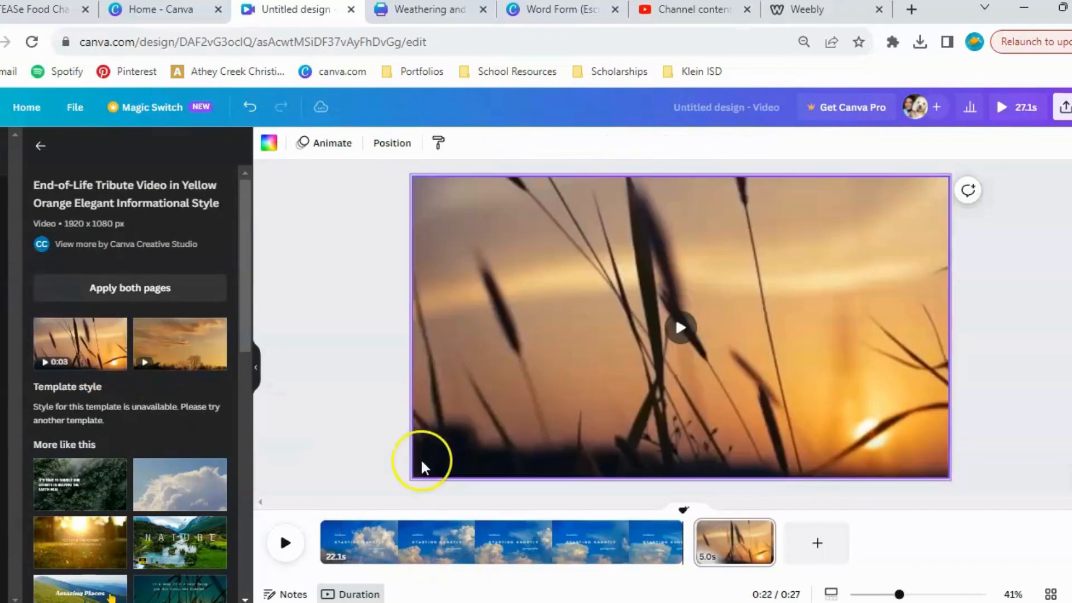
Add a third page with the pink sunset scene from the Sky Blue White Elegant Photocentric tribute template and open that page's options.
scroll(96, 441, "down", 3)
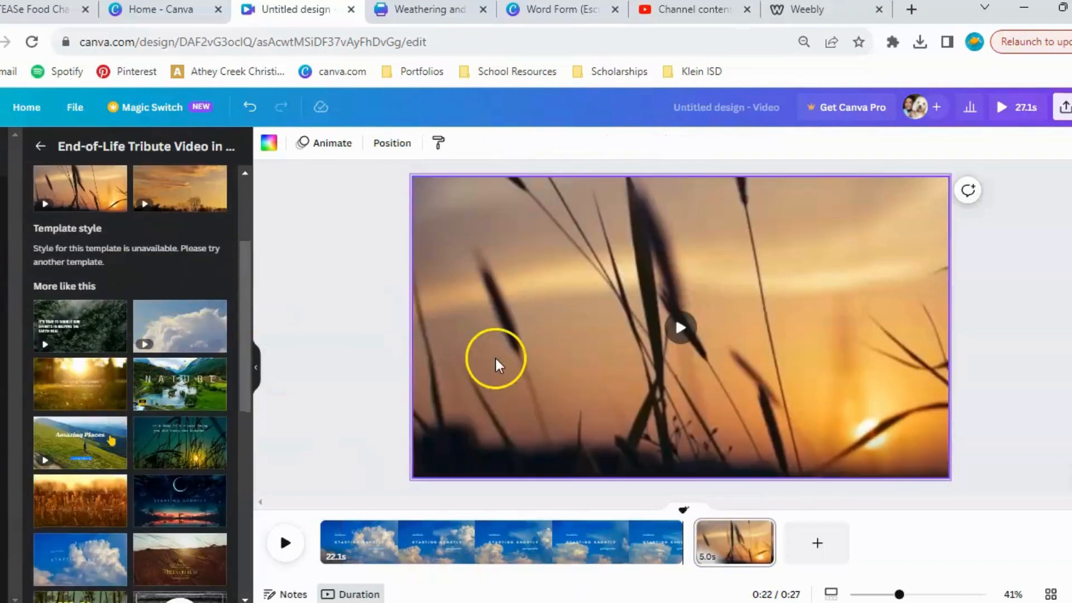
left_click(816, 539)
left_click(191, 323)
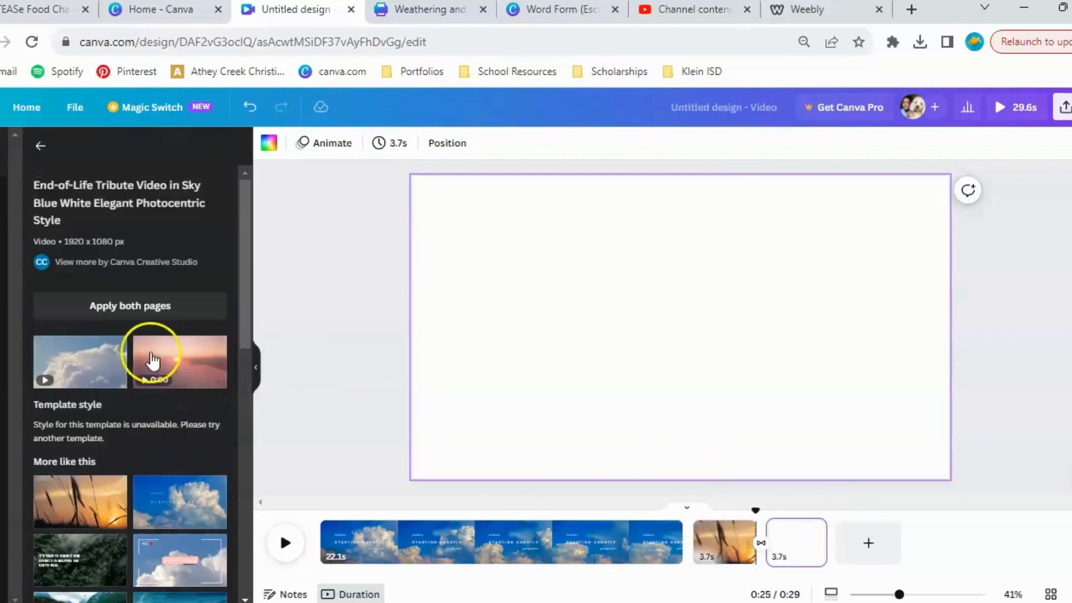
left_click(153, 360)
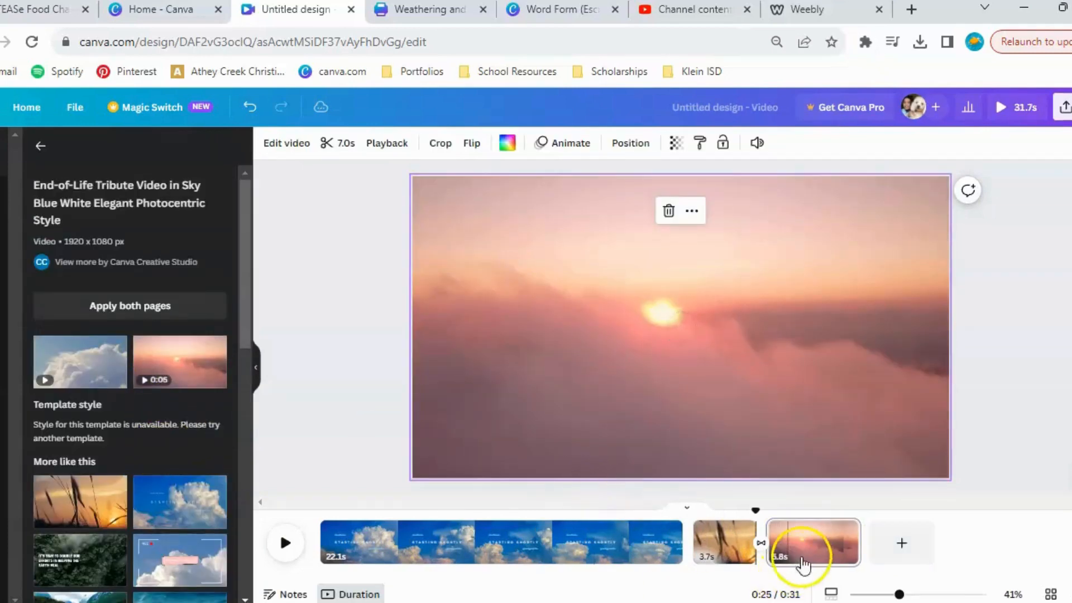
left_click(802, 542)
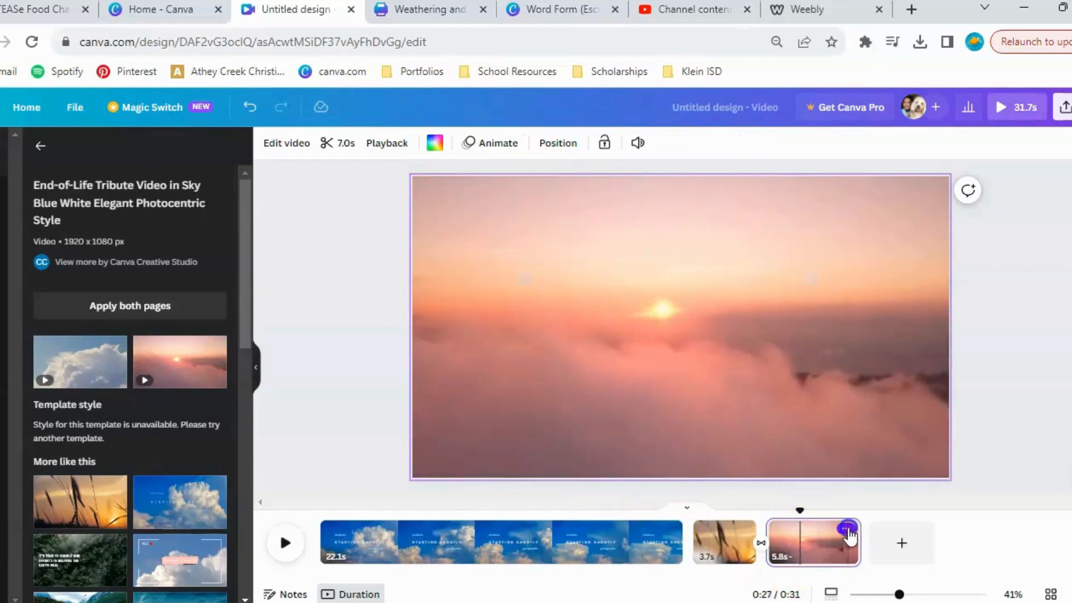
left_click(846, 531)
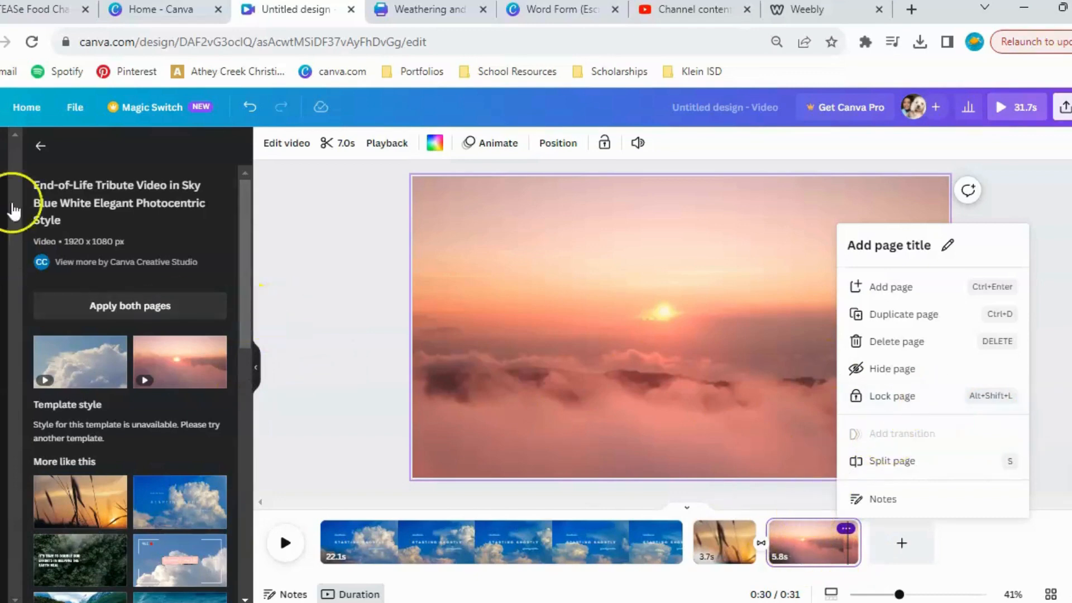
Search the elements for "bird" and look through the graphics, photos and videos offered.
left_click(2, 201)
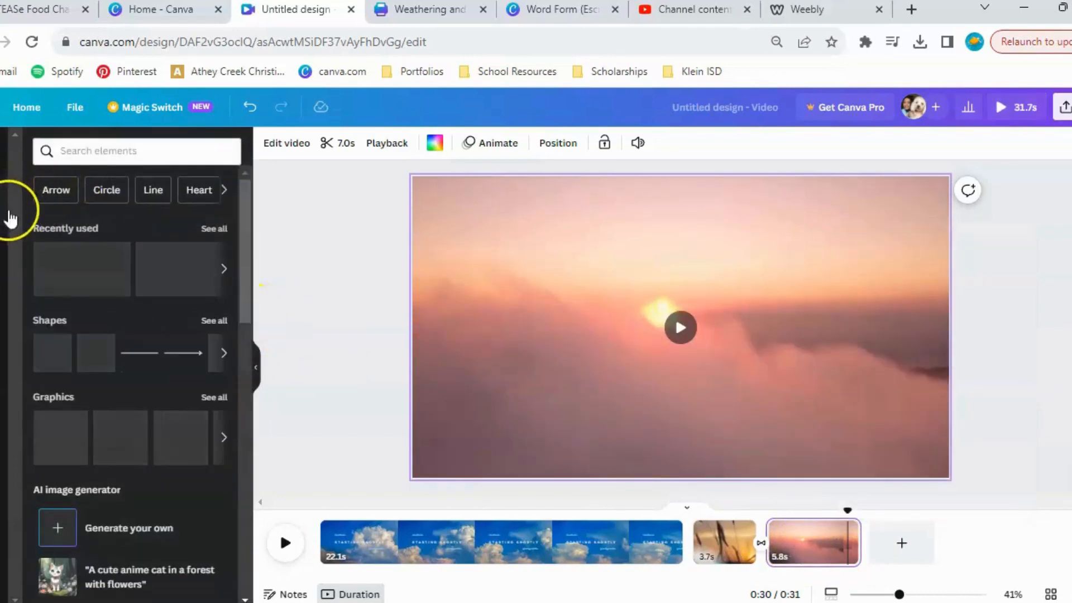
left_click(66, 145)
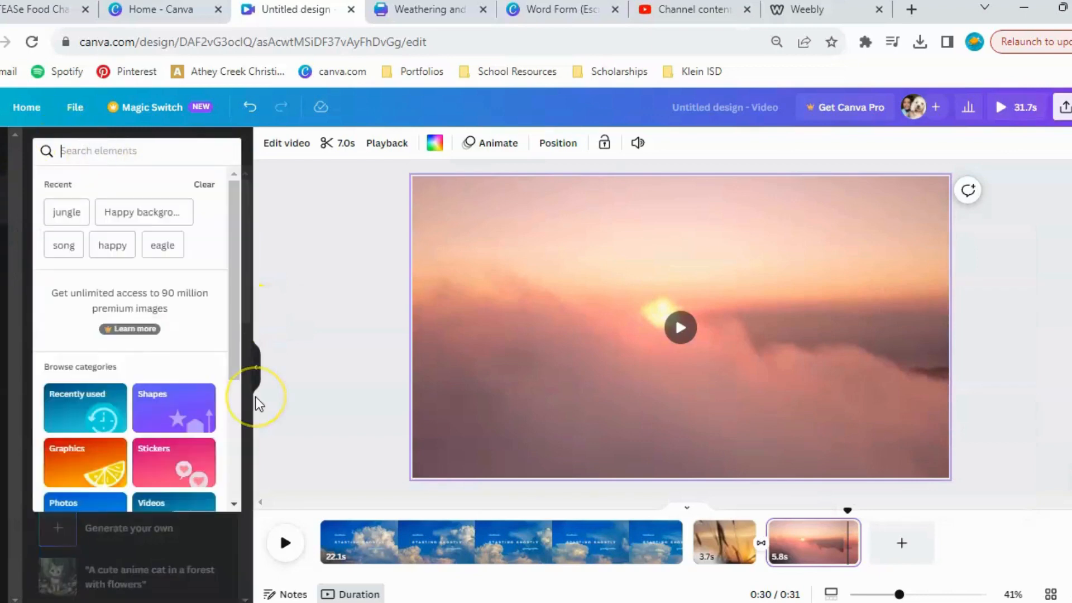
type("bird")
key("Return")
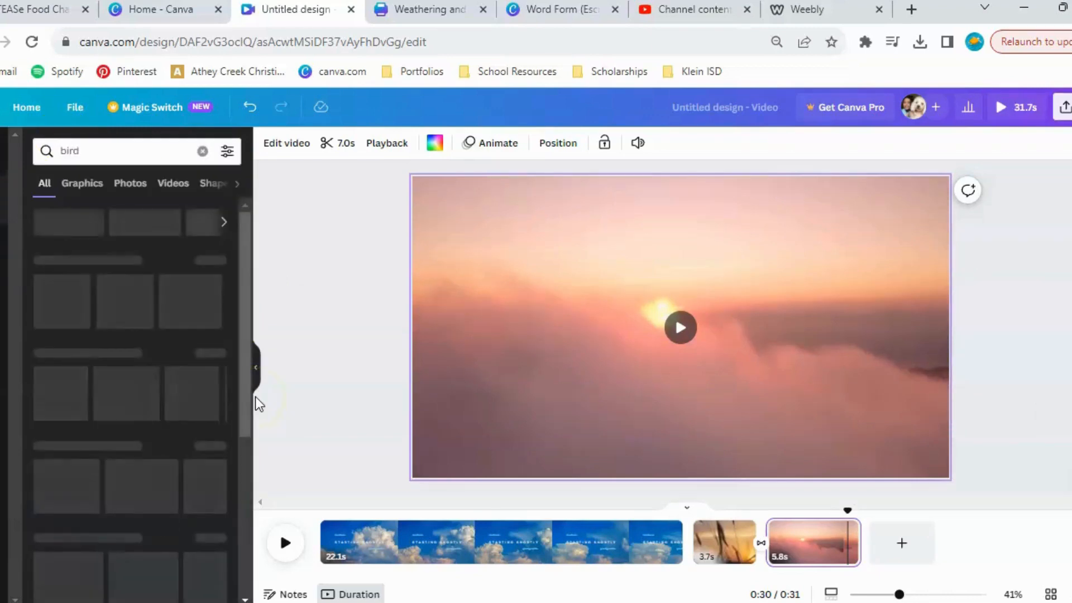
left_click(82, 183)
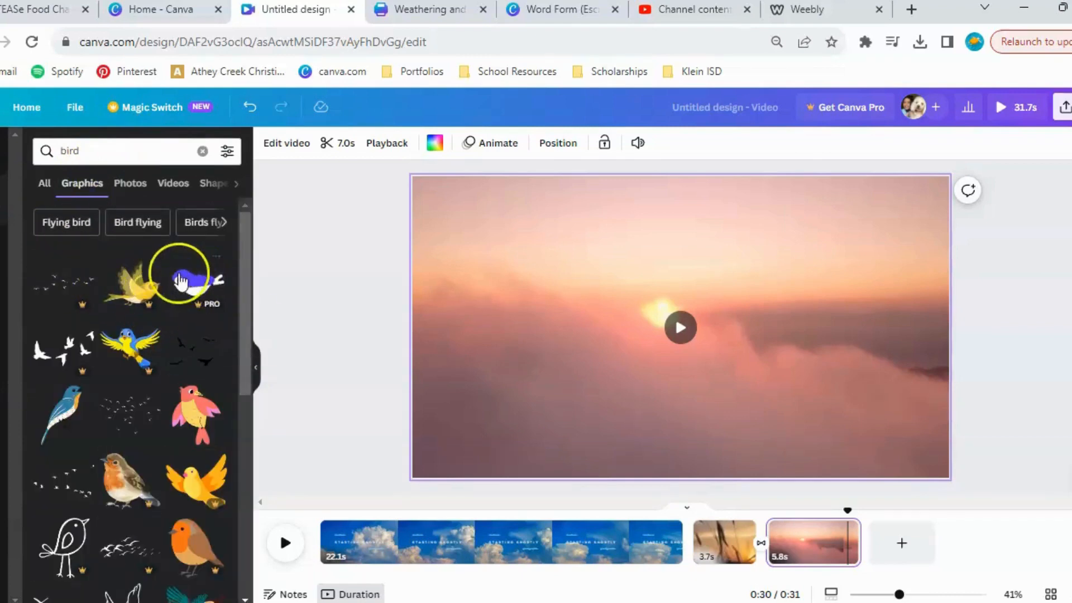
left_click(131, 183)
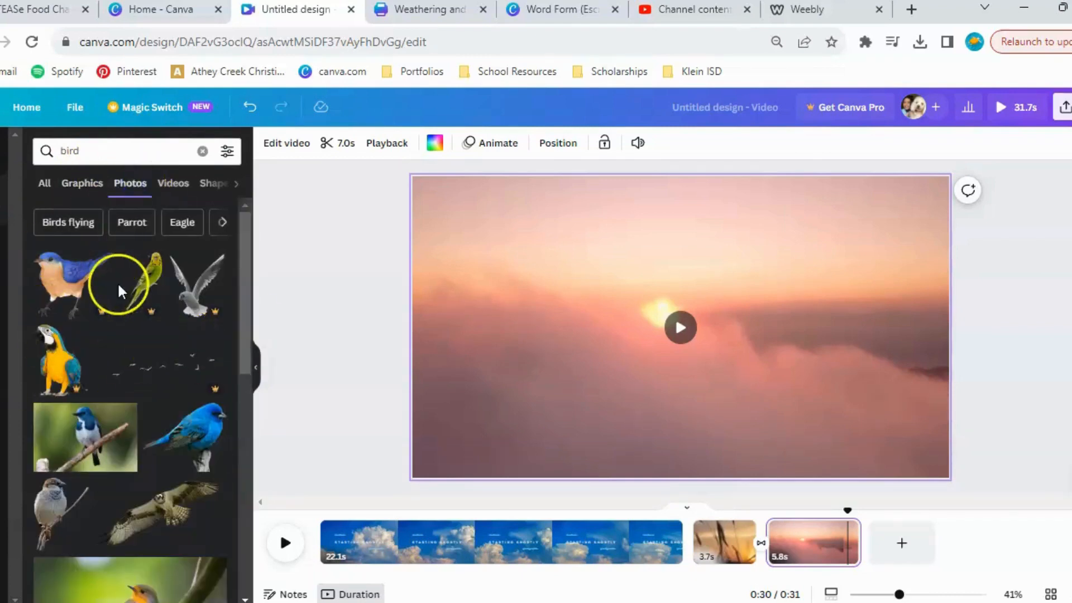
scroll(153, 438, "down", 5)
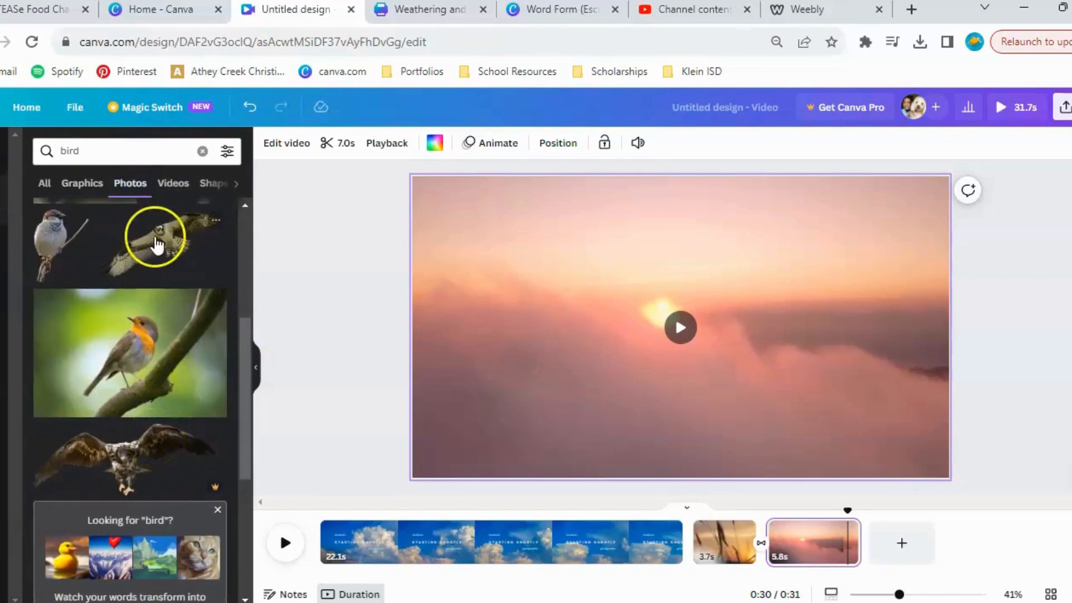
left_click(180, 188)
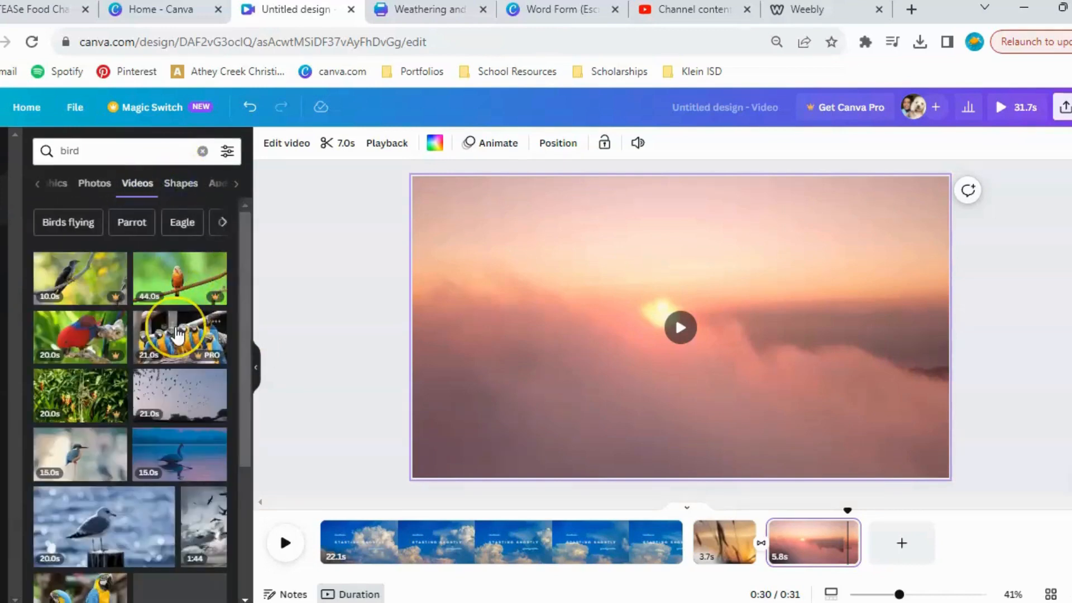
scroll(173, 327, "down", 3)
Check the shapes, audio, frames and charts categories for "bird", browse the audio tracks, and return to the bird videos.
left_click(181, 184)
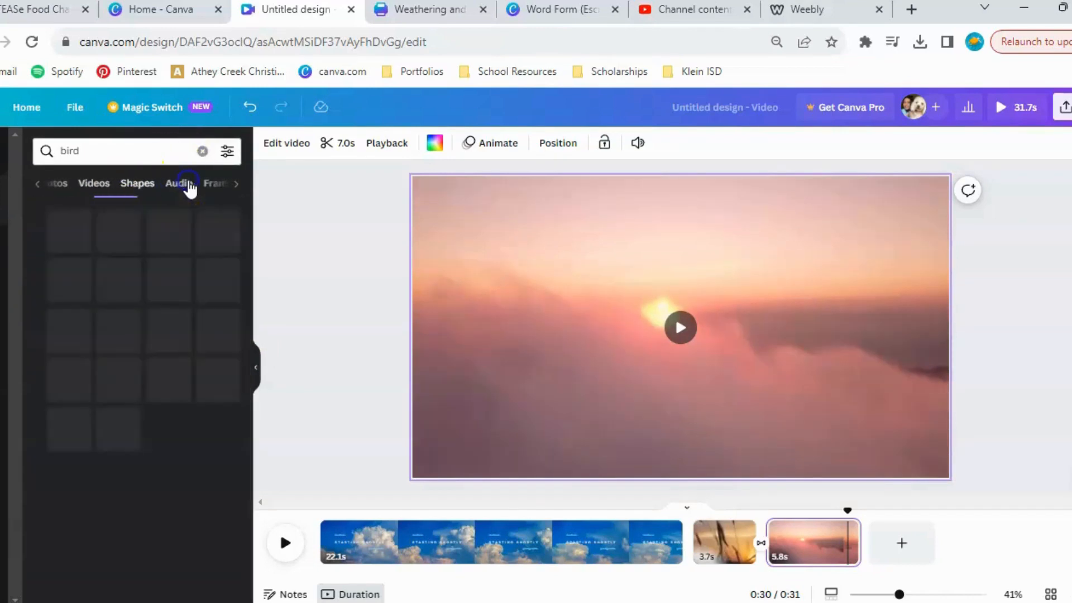
left_click(184, 185)
left_click(96, 187)
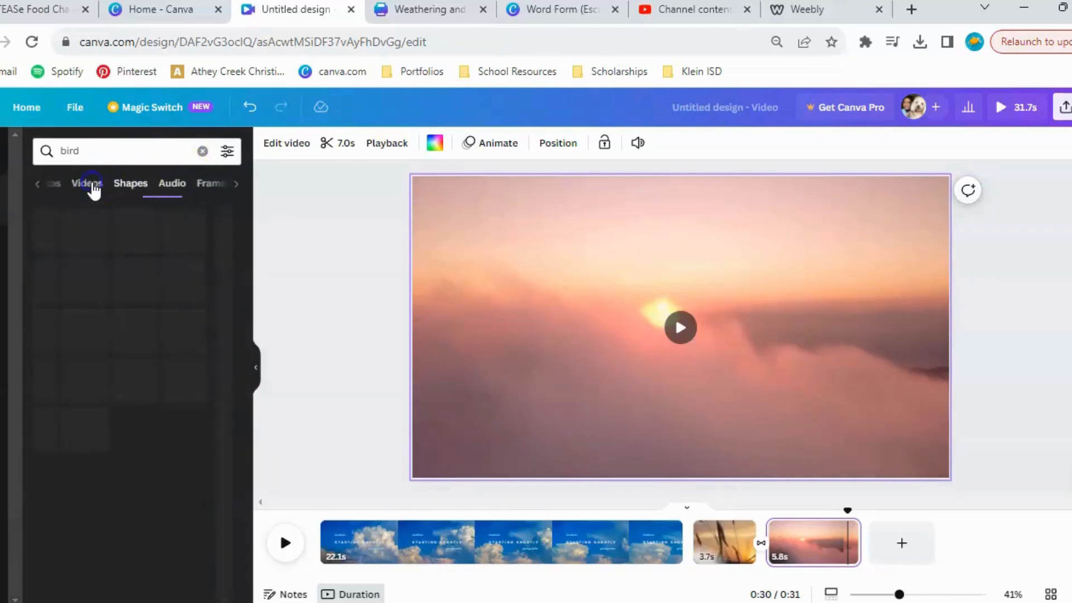
left_click(175, 187)
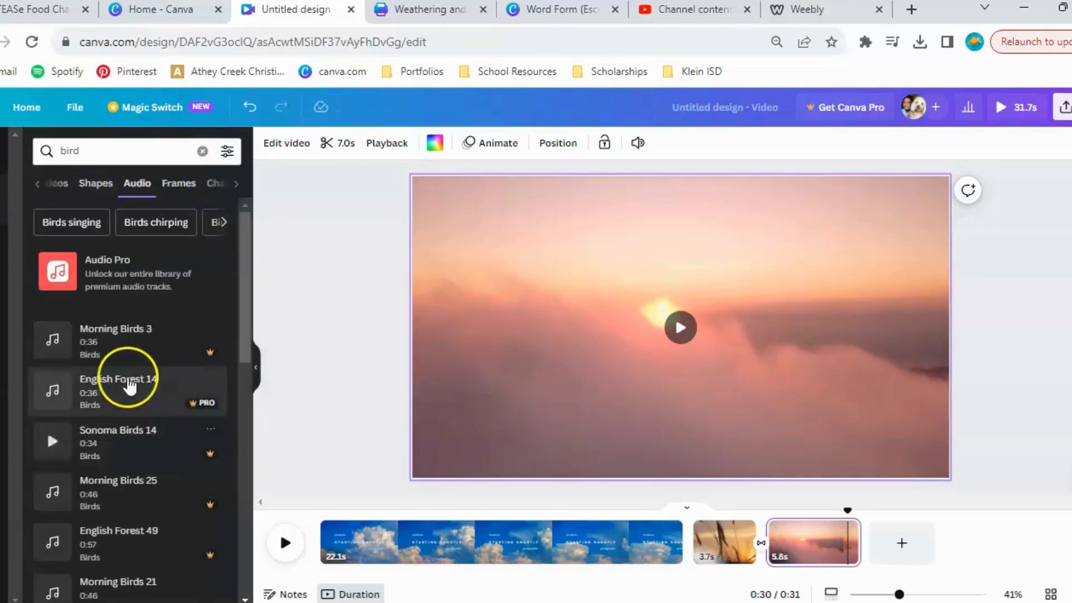
scroll(124, 375, "down", 3)
scroll(128, 384, "down", 10)
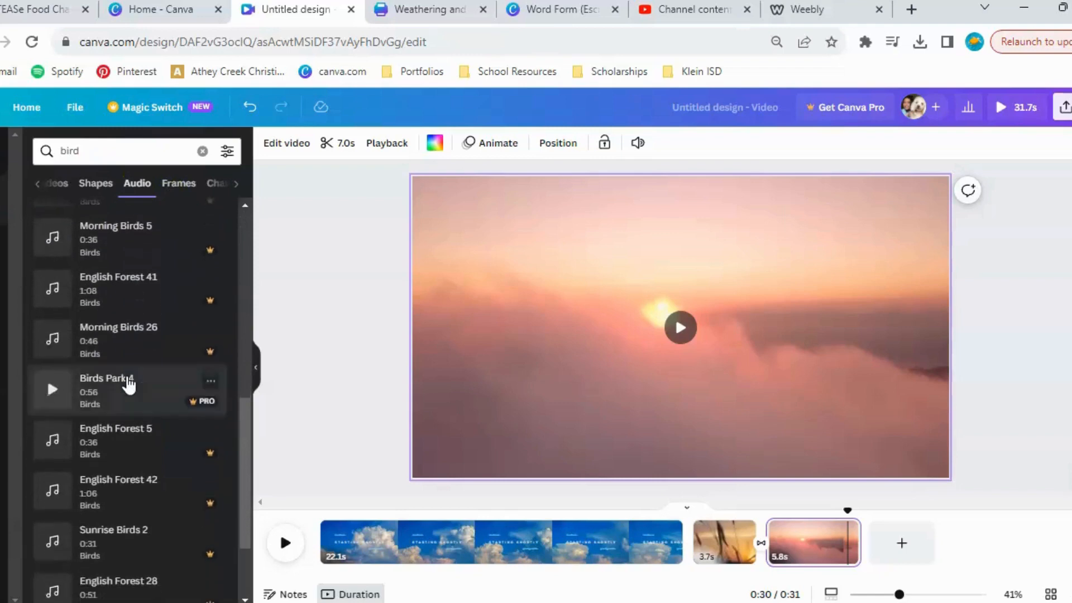
scroll(129, 384, "up", 15)
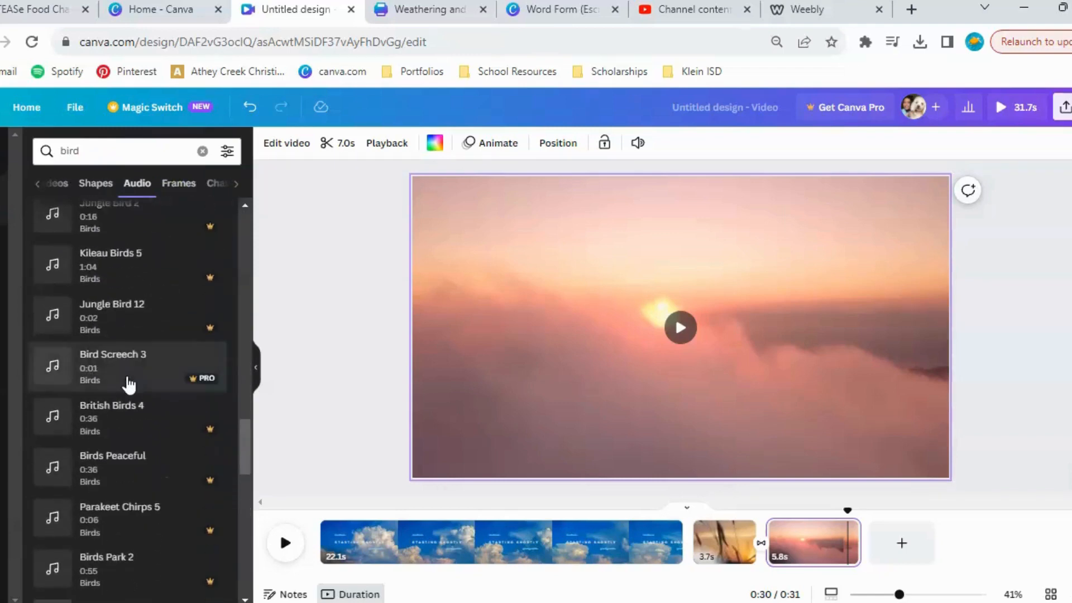
left_click(180, 191)
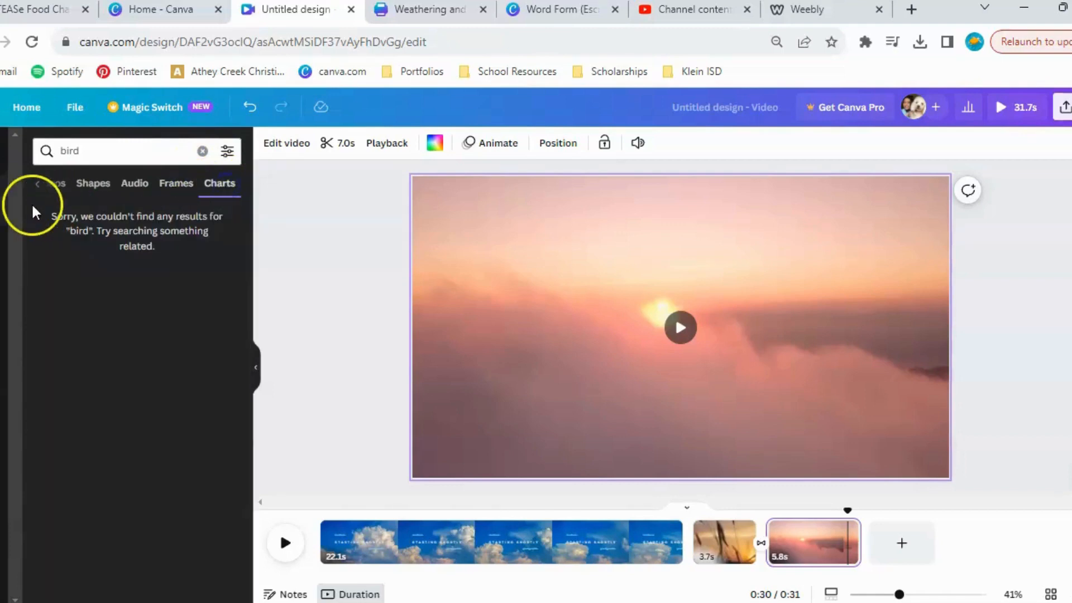
left_click(94, 184)
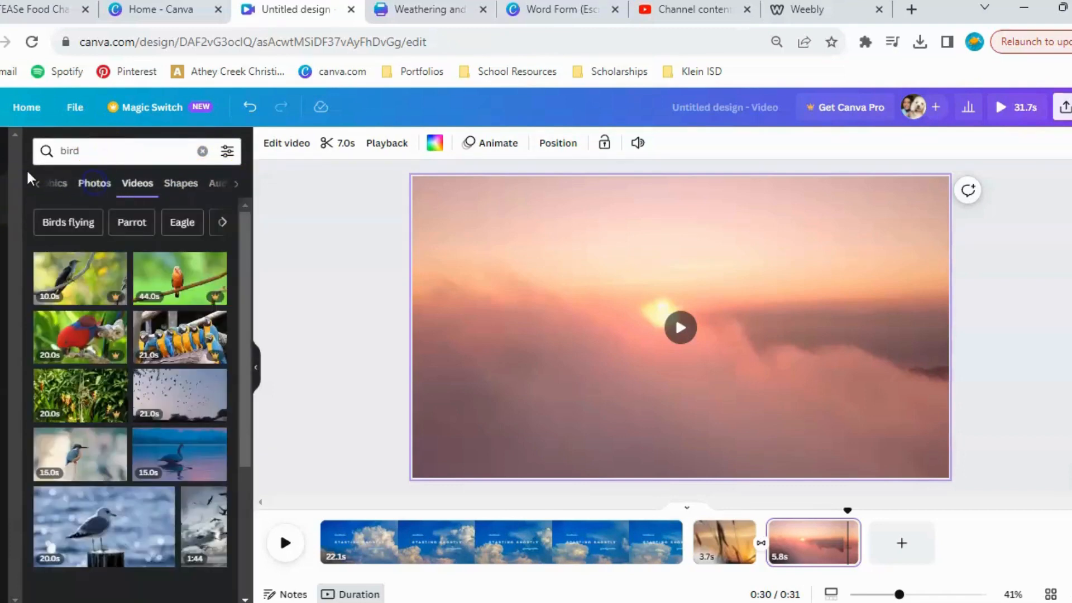
Search the elements for "frame" and show all available frames.
left_click(0, 198)
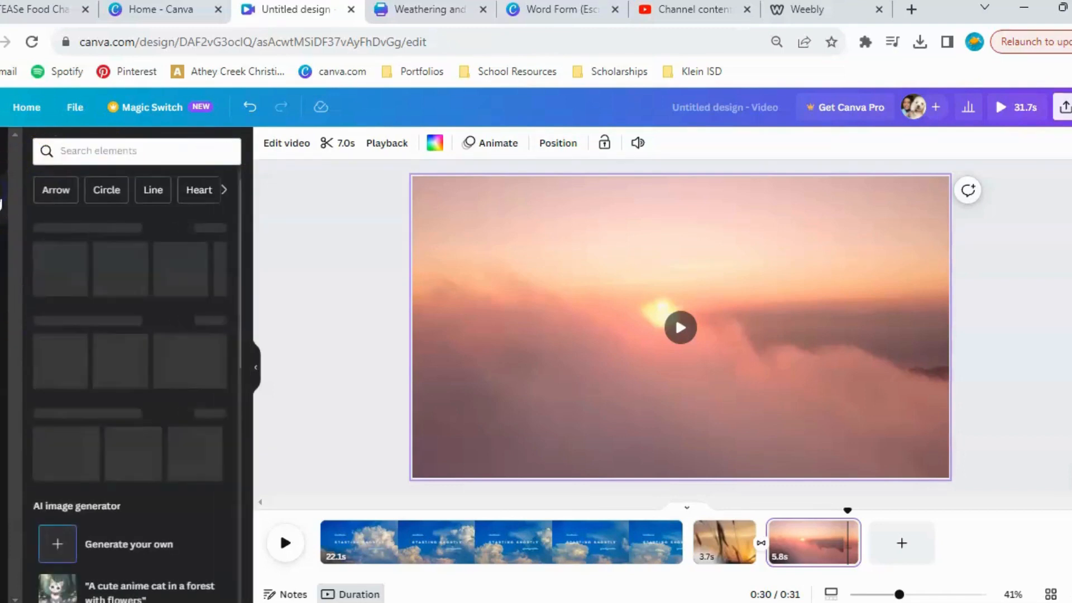
left_click(131, 150)
type("frame")
key("Return")
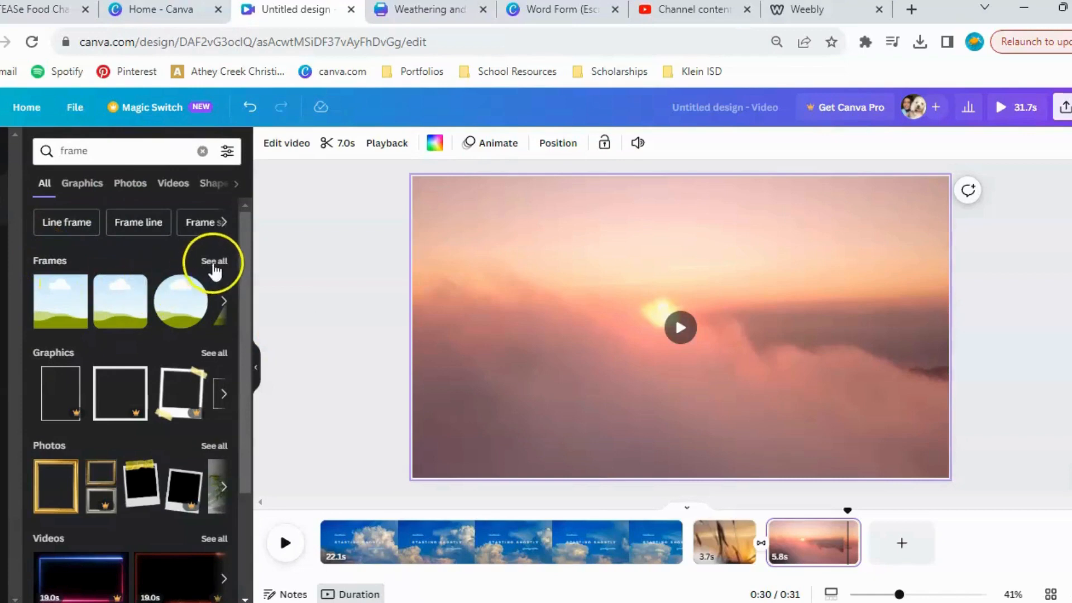
left_click(214, 265)
Add the desktop computer monitor frame to the pink sunset page and enlarge it to slightly over half the page width.
scroll(165, 388, "down", 3)
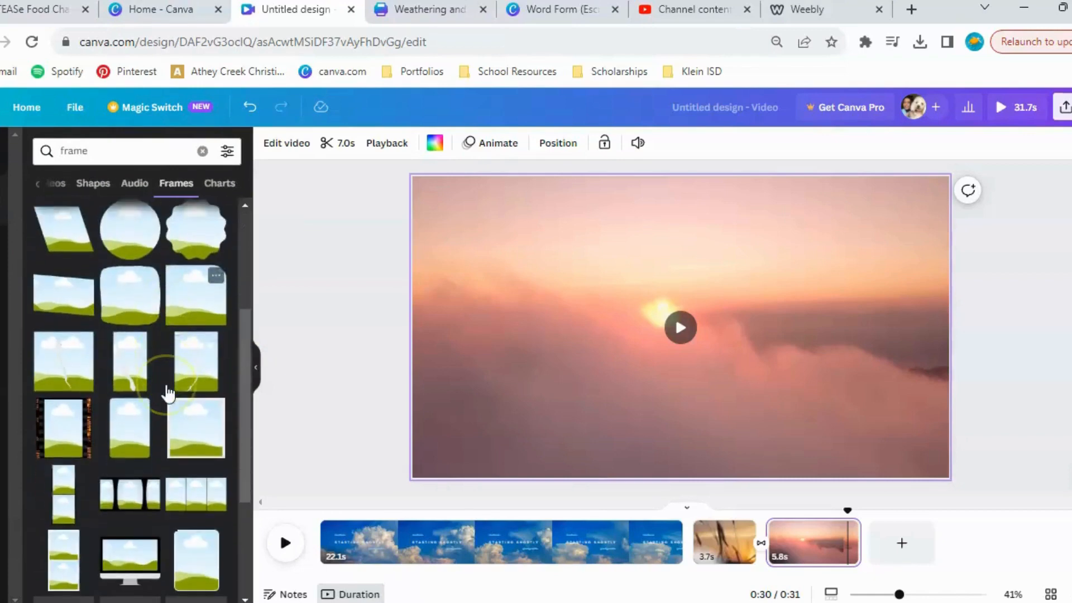
scroll(170, 393, "down", 3)
scroll(143, 363, "down", 3)
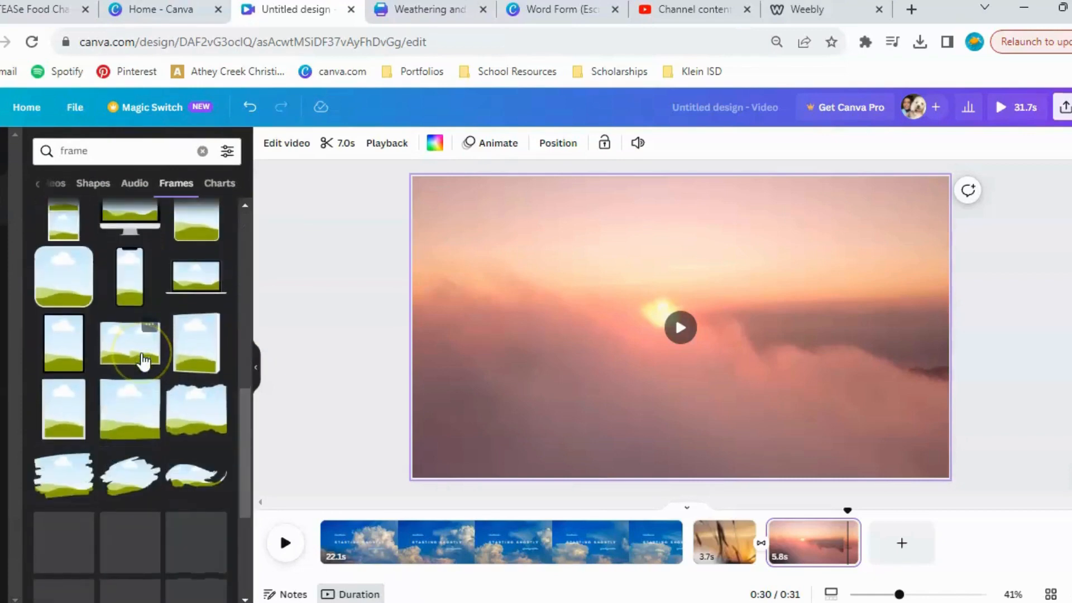
scroll(143, 362, "down", 5)
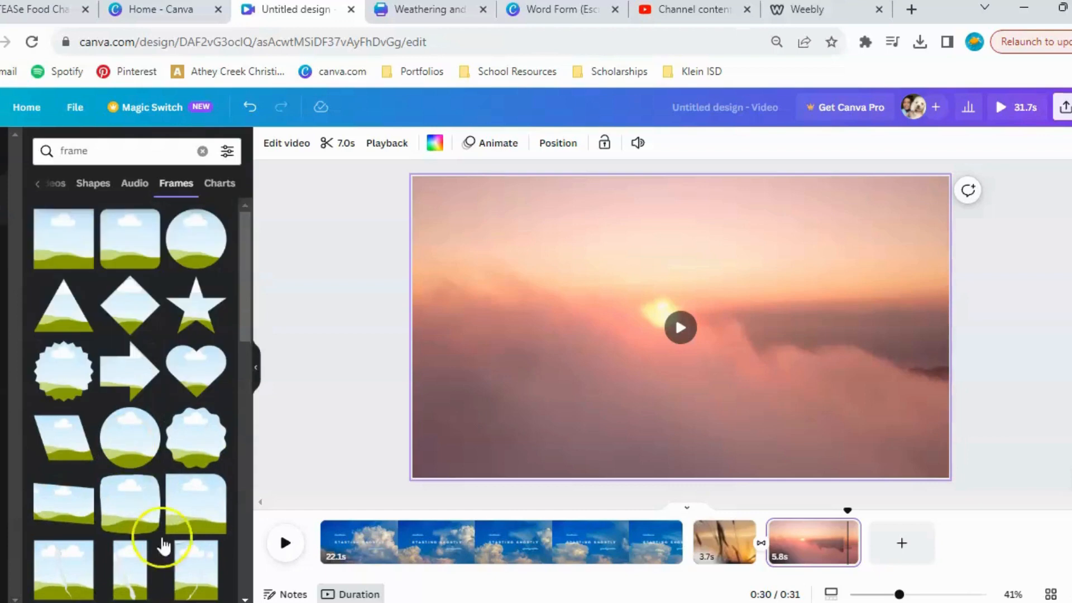
scroll(211, 499, "down", 5)
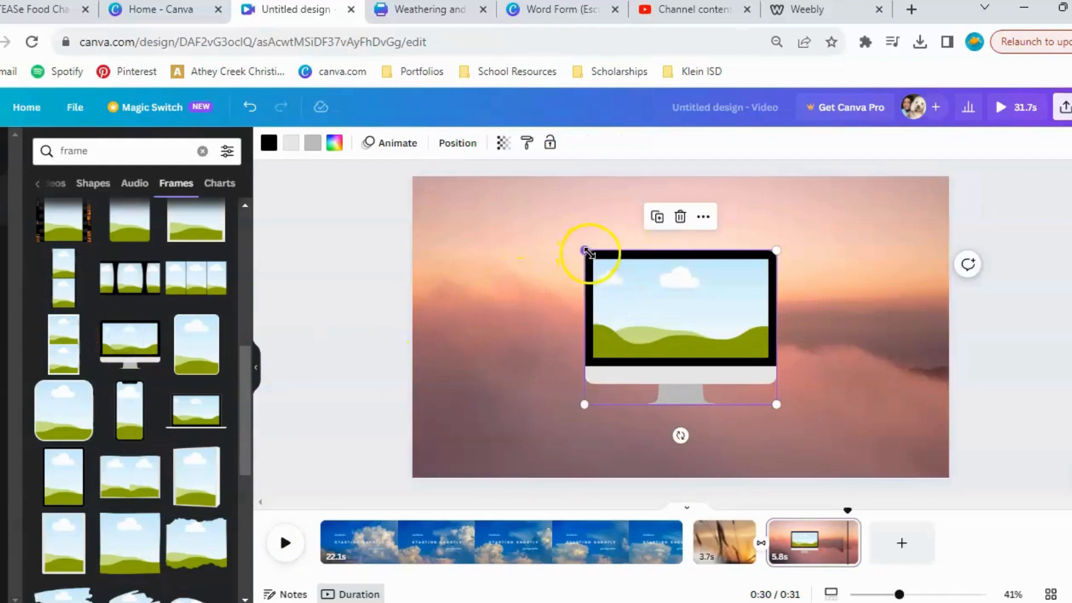
left_click_drag(585, 251, 506, 241)
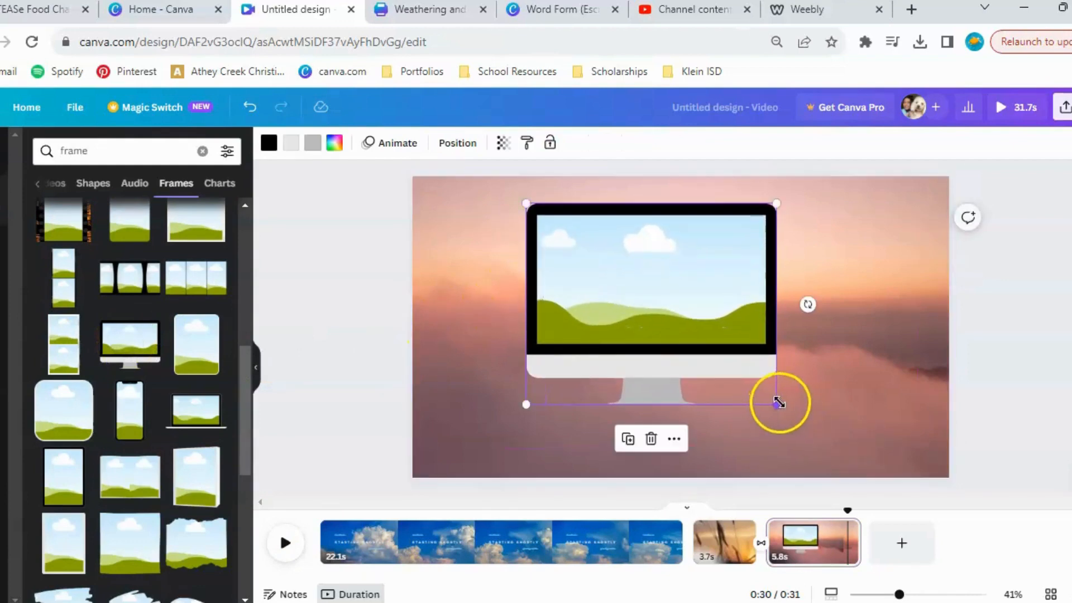
left_click_drag(819, 422, 822, 441)
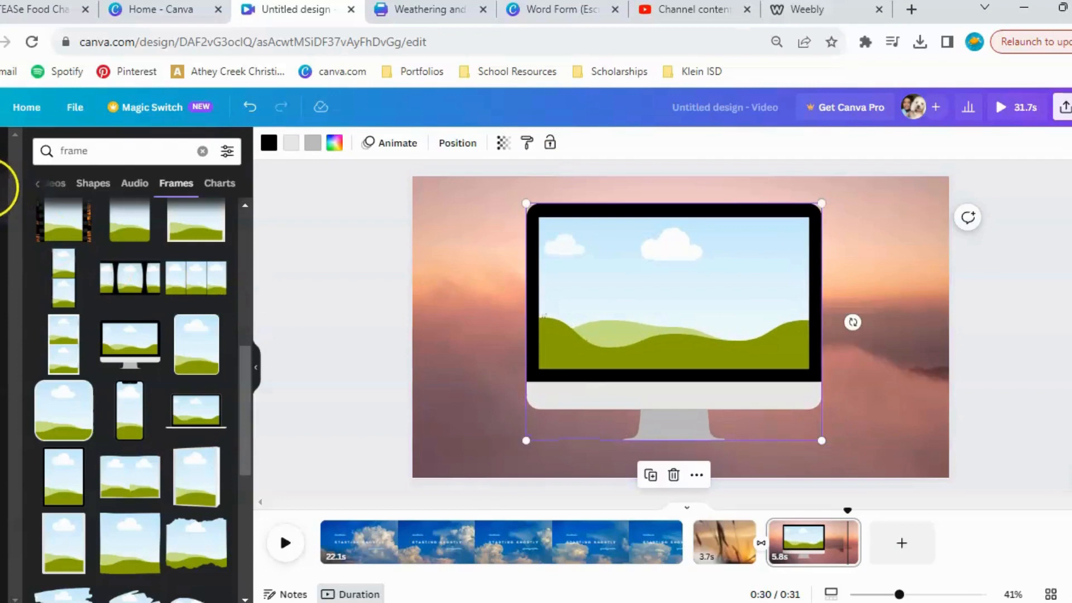
Search the videos for "bird" and place the swan-on-the-lake video inside the monitor frame on the pink sunset page.
double_click(92, 149)
key("BackSpace")
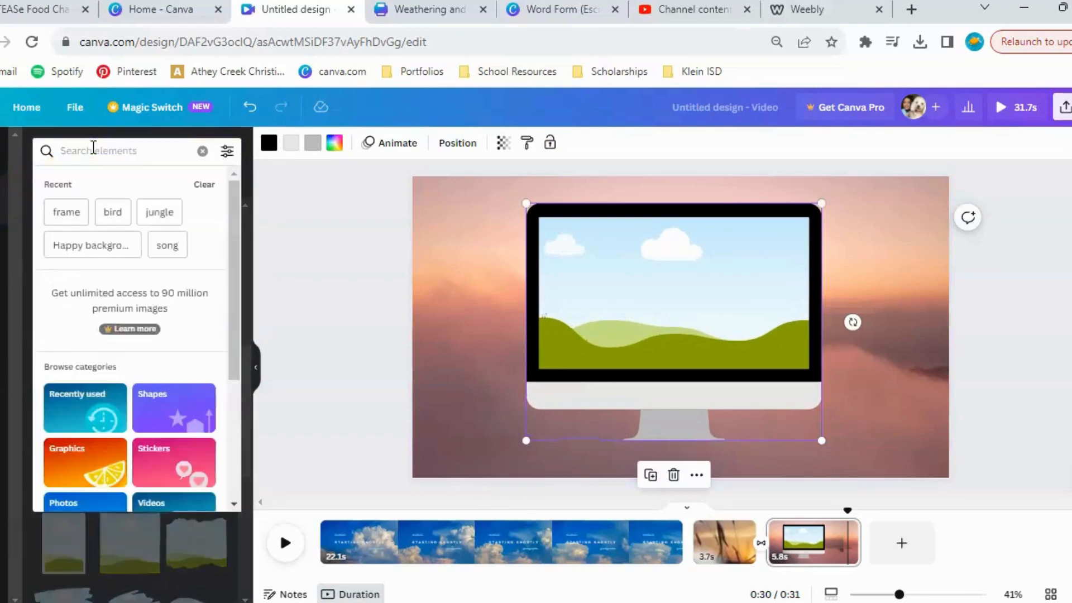
type("bird")
key("Return")
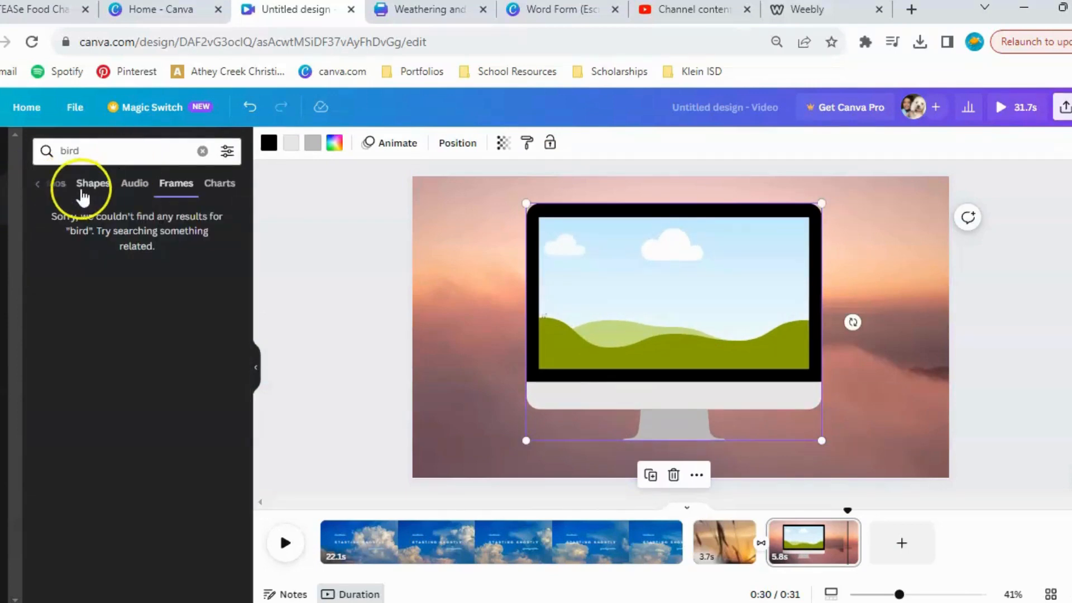
left_click(60, 185)
scroll(153, 359, "down", 2)
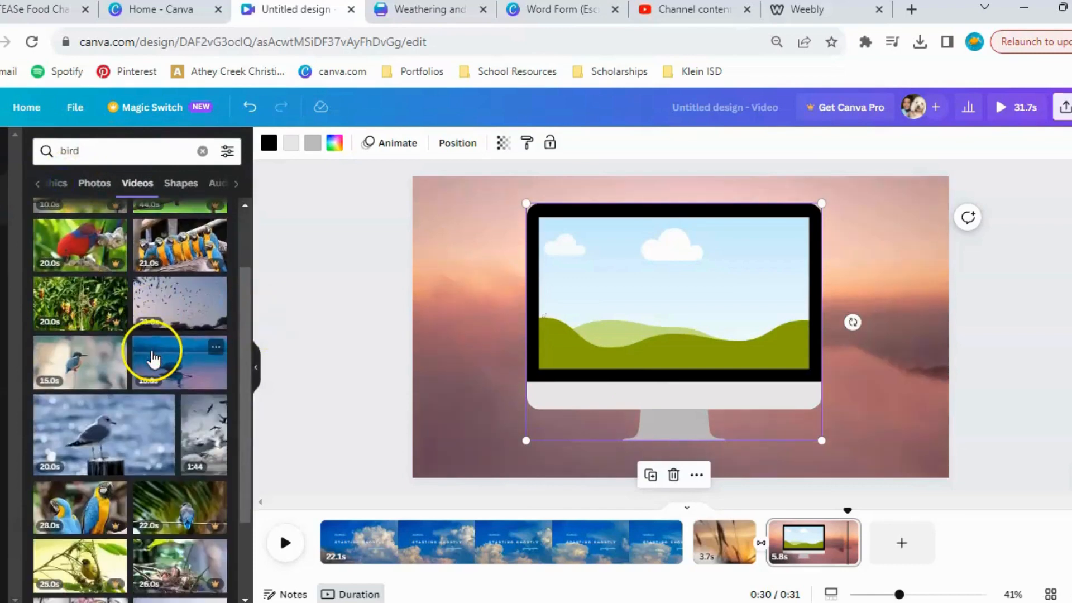
left_click_drag(298, 397, 632, 299)
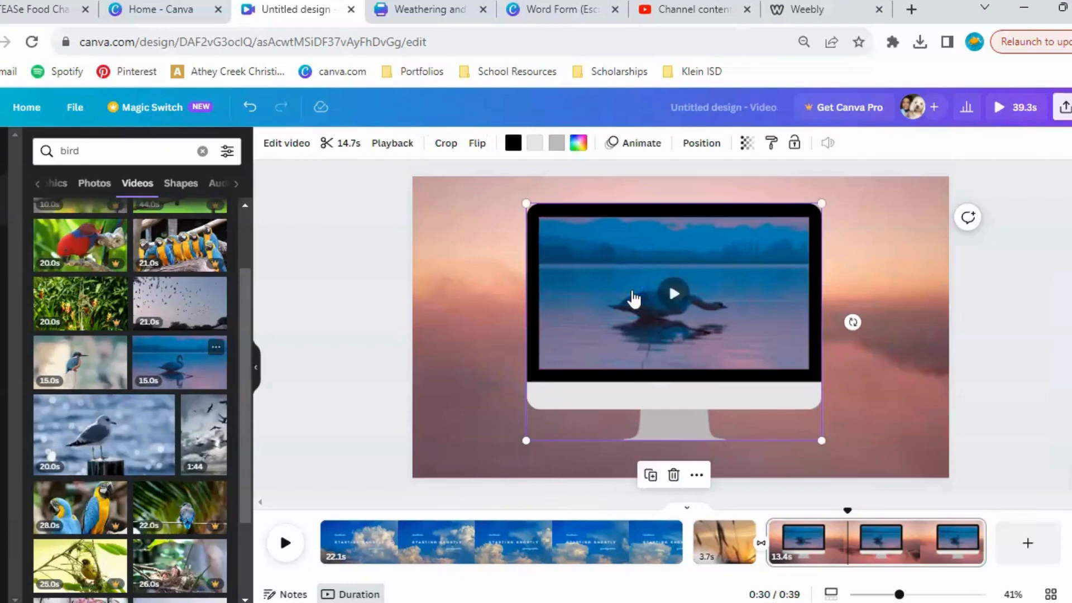
Play the video from the sunset grass page into the monitor page to check the transition and the framed video.
left_click(717, 541)
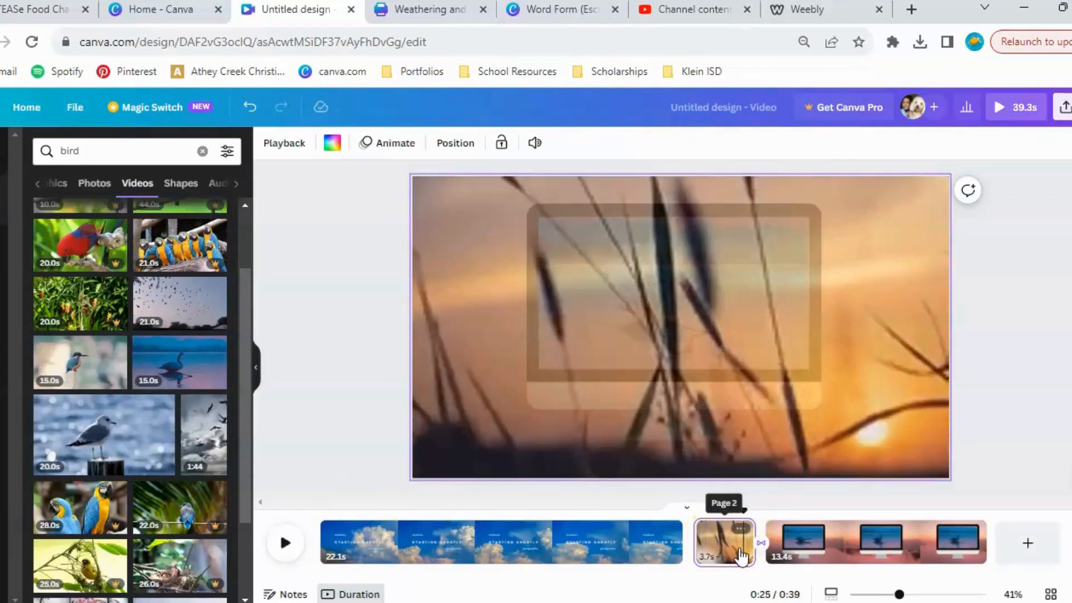
left_click(285, 543)
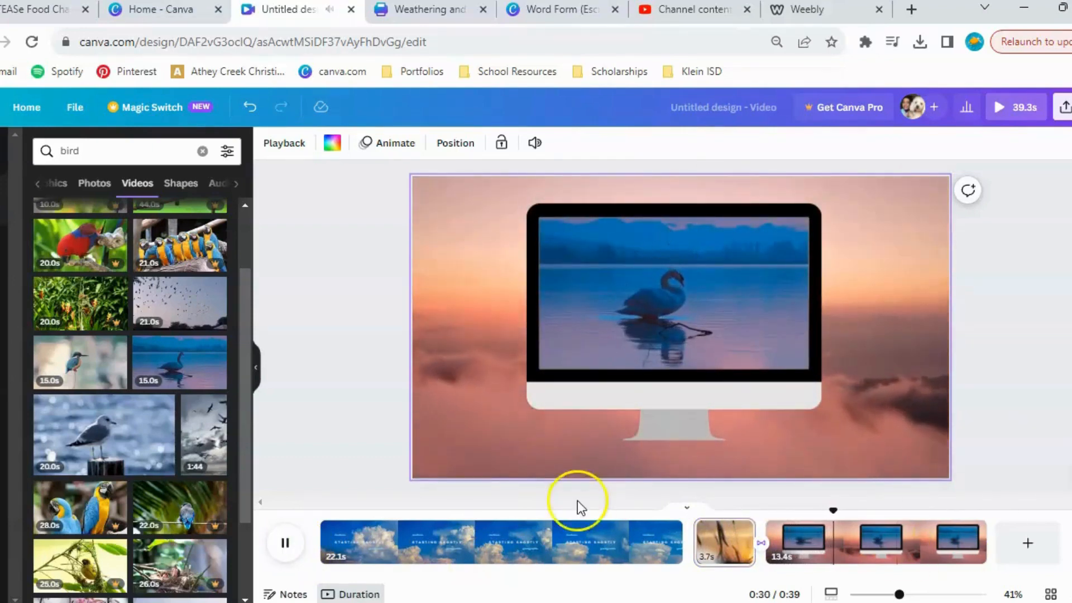
left_click(284, 544)
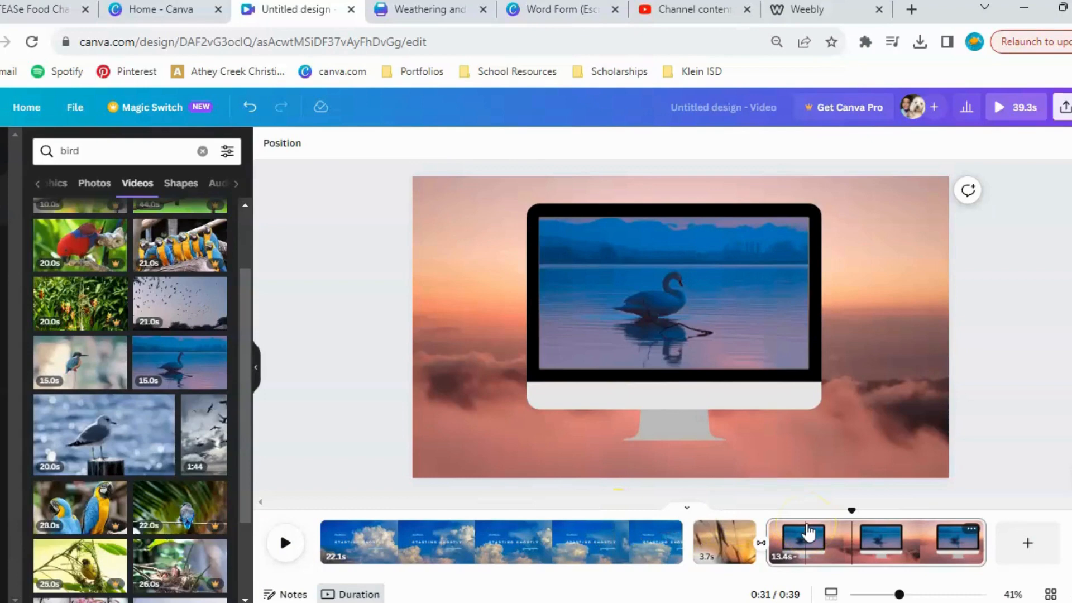
Review the transition styles available between the sunset grass page and the monitor page.
left_click(761, 545)
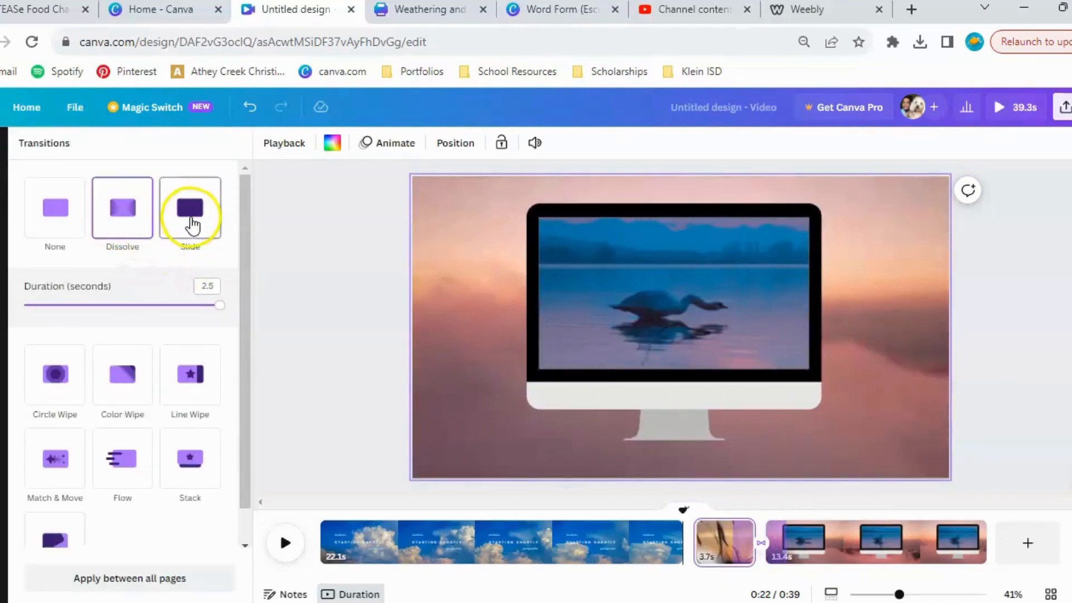
scroll(165, 390, "down", 1)
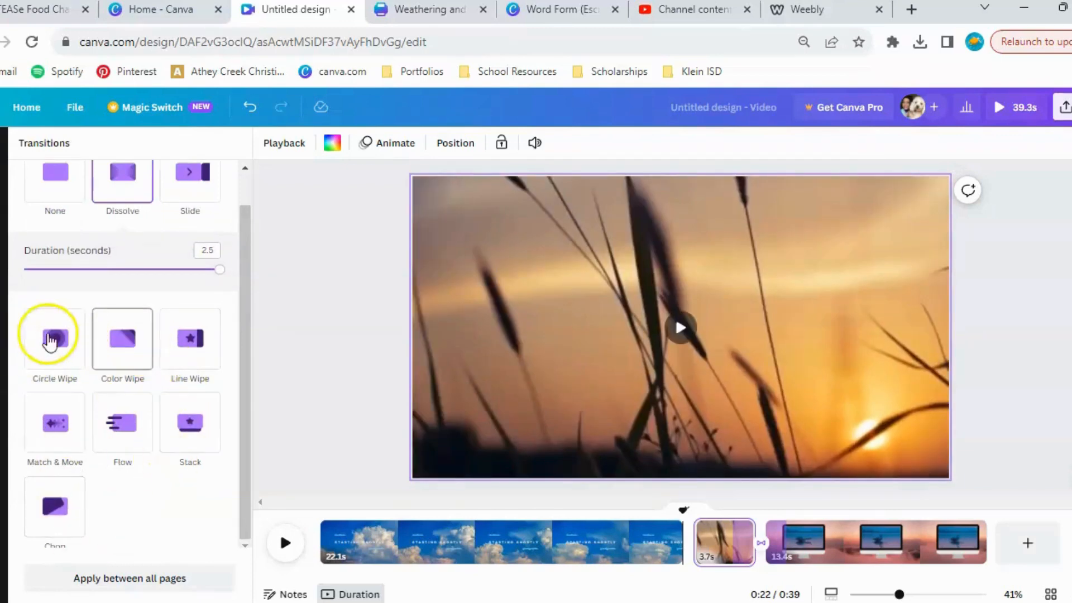
scroll(173, 307, "up", 1)
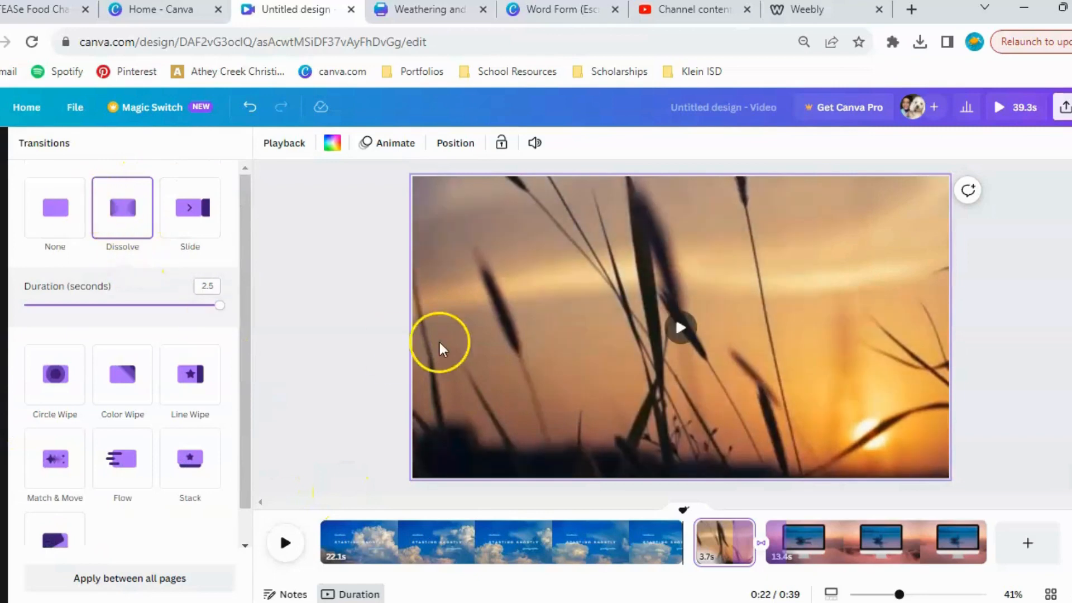
left_click(308, 414)
Add a default heading to the sunset grass page and browse the font combinations.
left_click(1, 266)
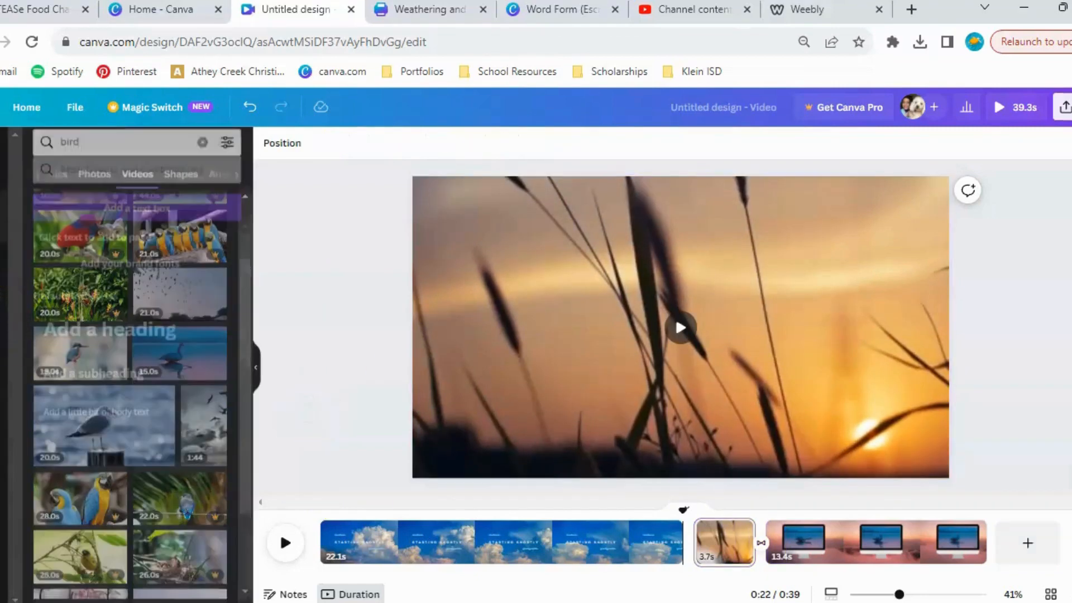
left_click(120, 329)
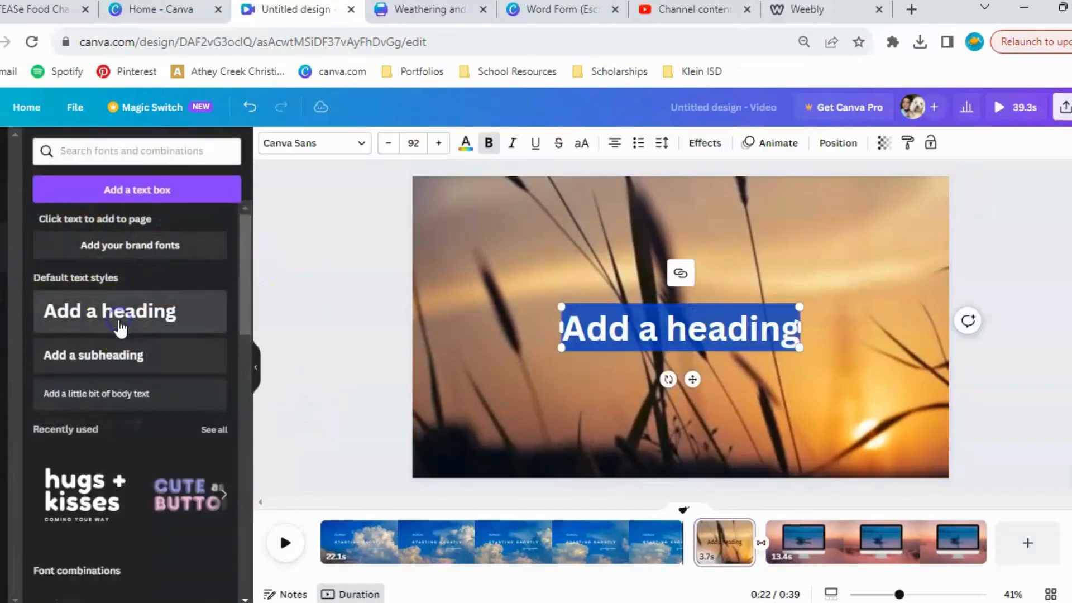
scroll(115, 430, "down", 6)
scroll(117, 436, "down", 10)
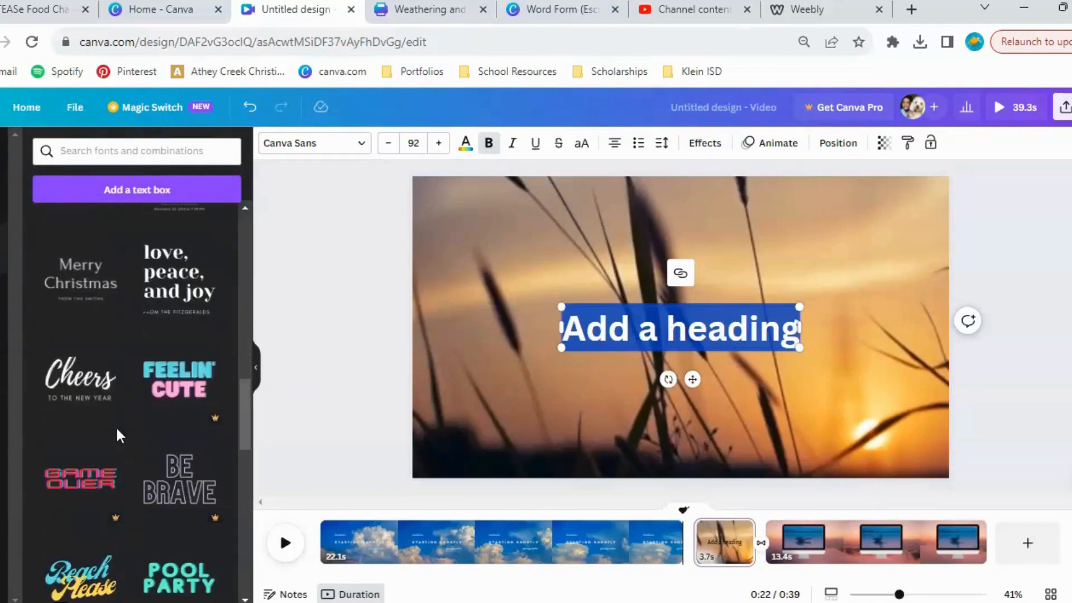
scroll(115, 470, "down", 6)
scroll(116, 470, "down", 2)
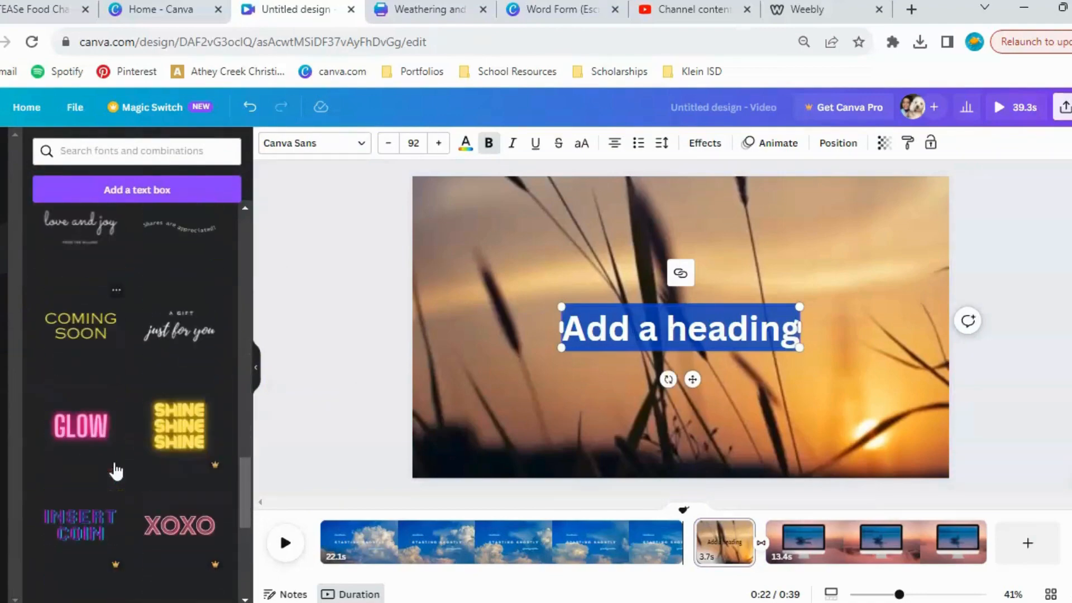
scroll(115, 472, "down", 12)
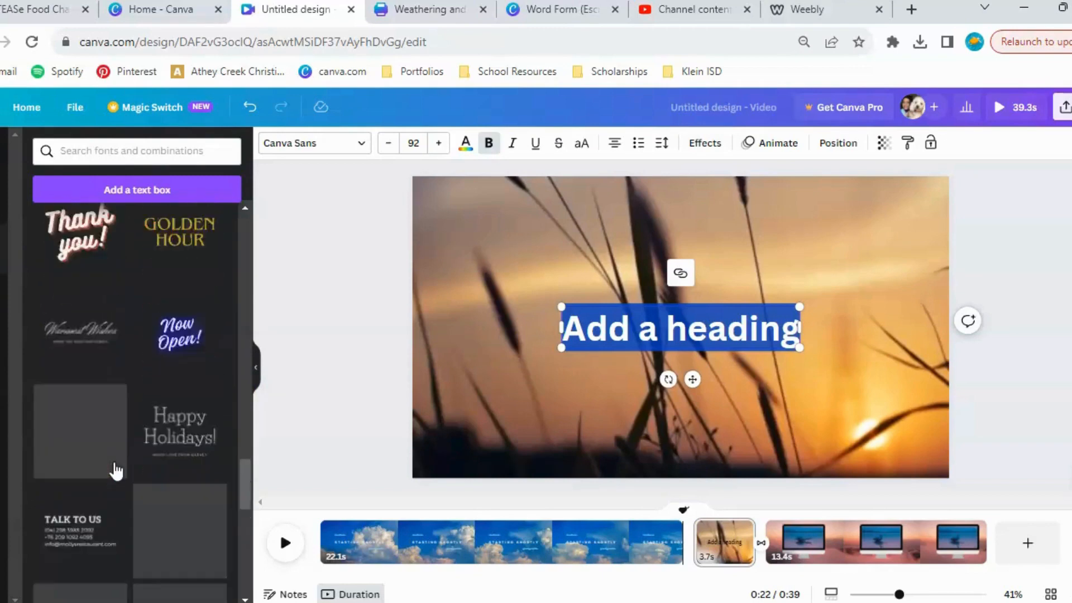
scroll(116, 470, "down", 4)
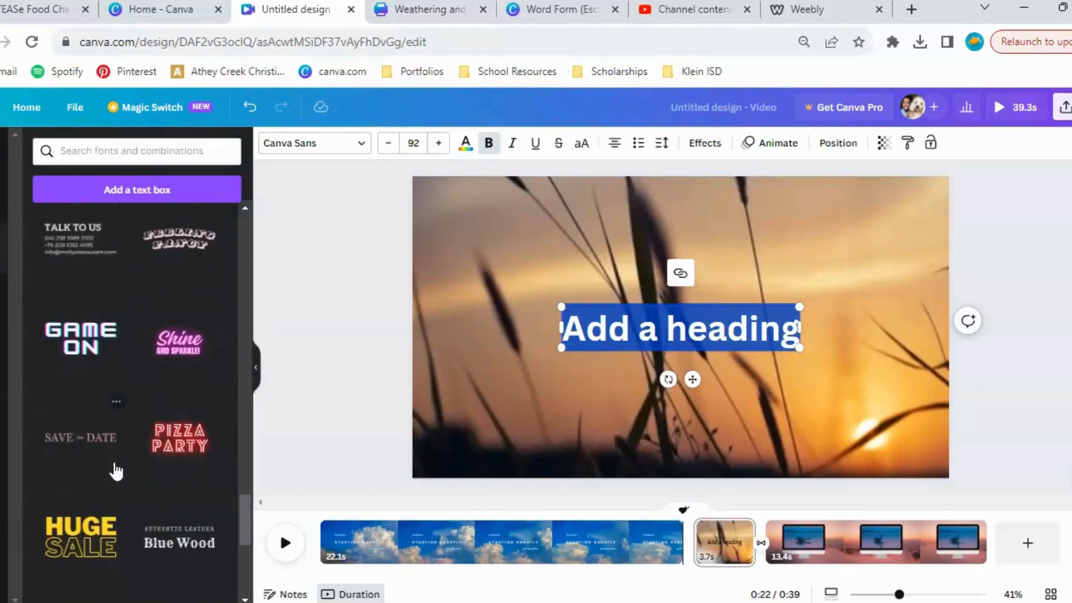
scroll(116, 471, "down", 1)
scroll(115, 467, "up", 2)
Try the GAME ON font combination on the sunset grass page, and delete both it and the default heading.
left_click(90, 368)
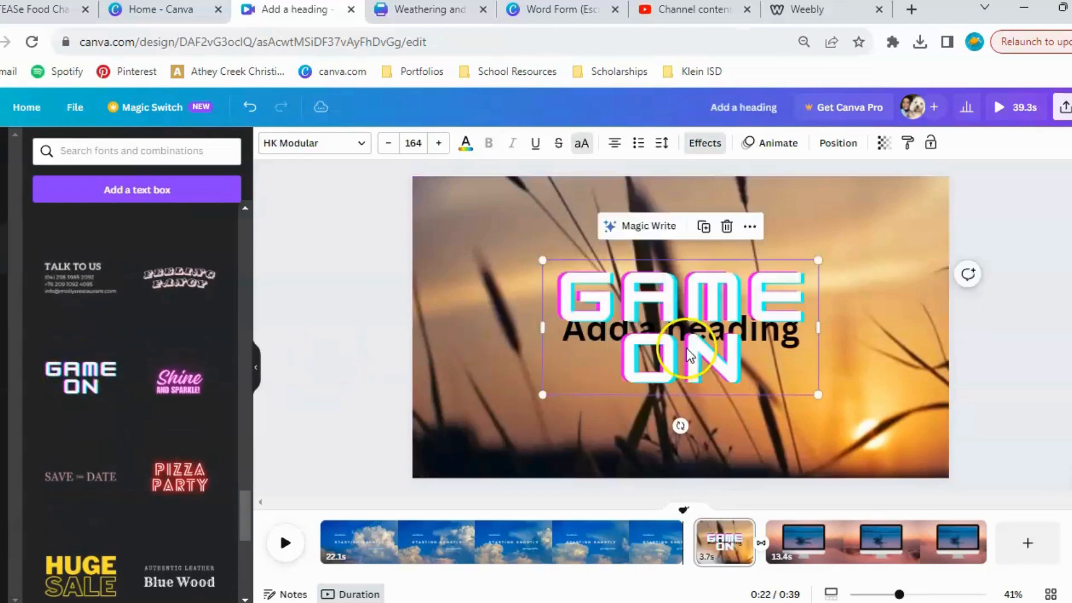
key("Delete")
left_click(599, 329)
key("Delete")
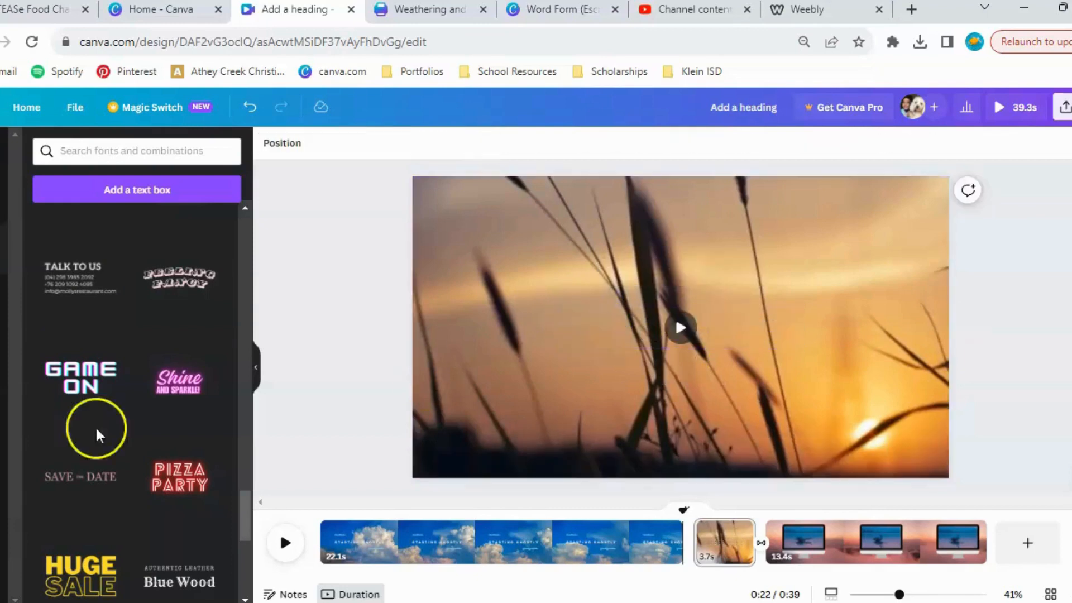
Add the GAME ON and "Shine and Sparkle!" font combinations to the sunset grass page, the latter in the page's upper left and coloured light blue.
left_click(63, 401)
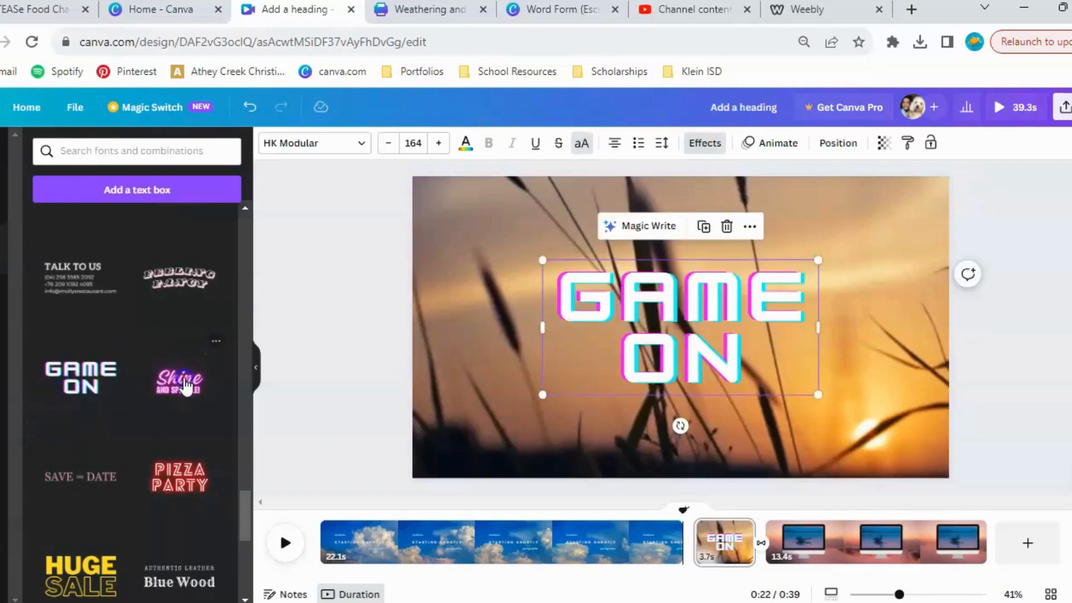
left_click_drag(657, 330, 554, 263)
left_click(466, 147)
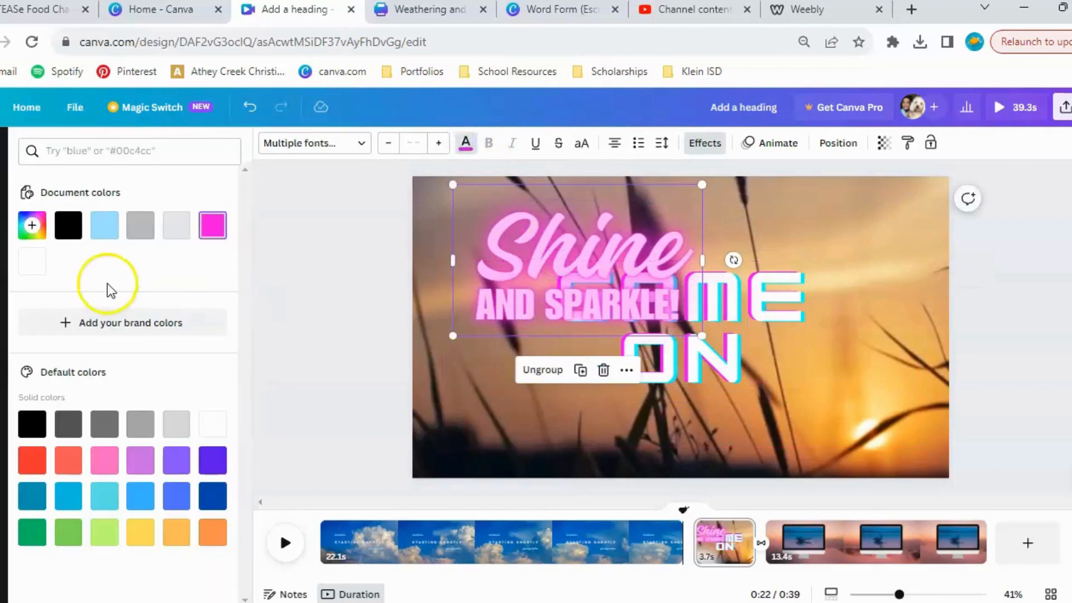
left_click(103, 229)
Recolour the GAME ON text light purple, and change it to the custom dark purple #7C498B.
left_click(779, 310)
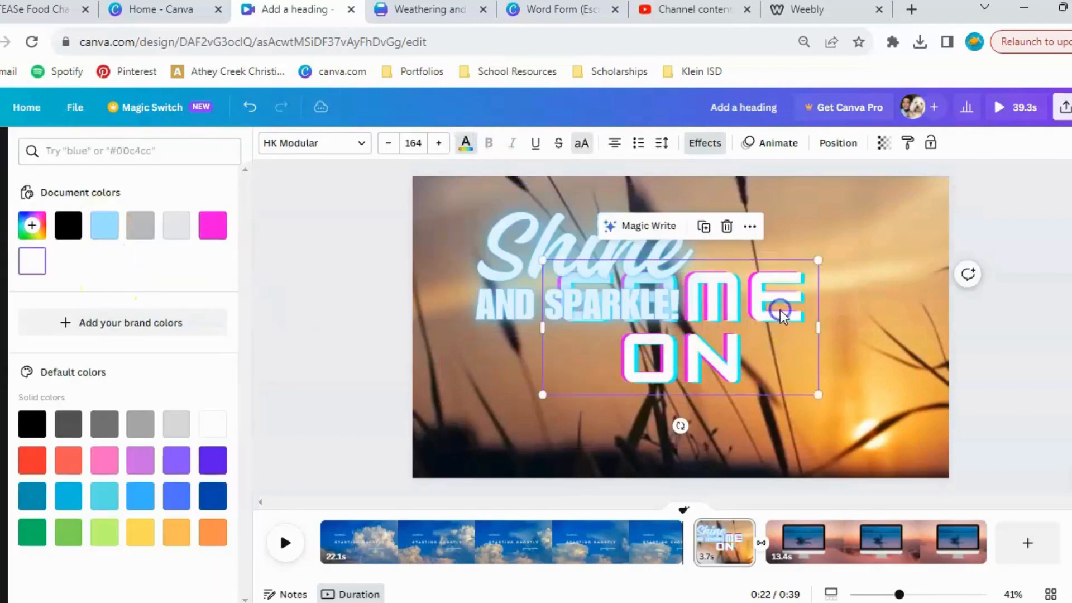
left_click(466, 146)
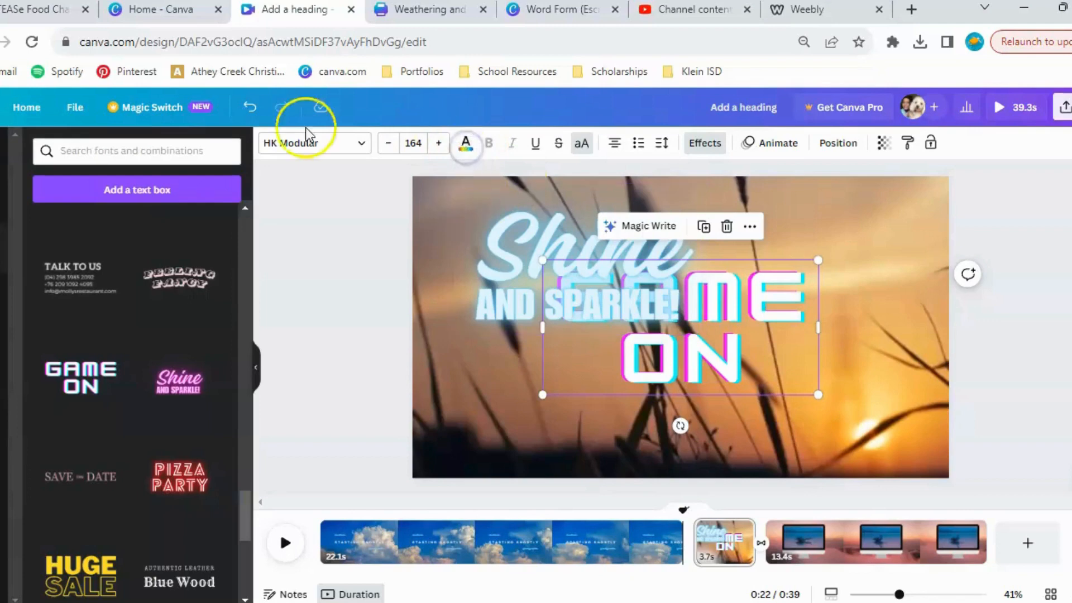
left_click(469, 144)
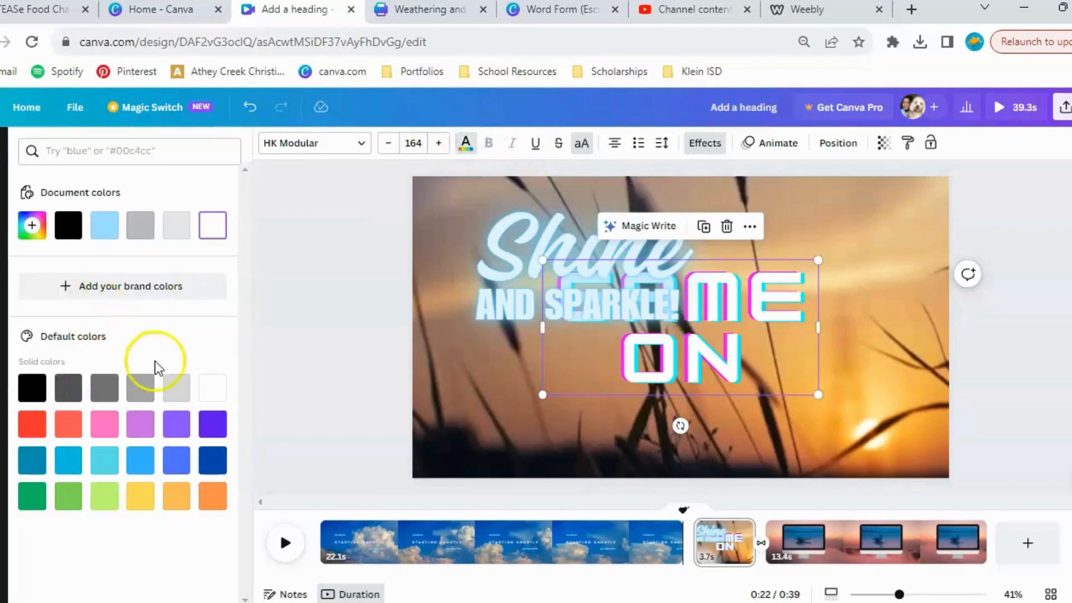
left_click(138, 429)
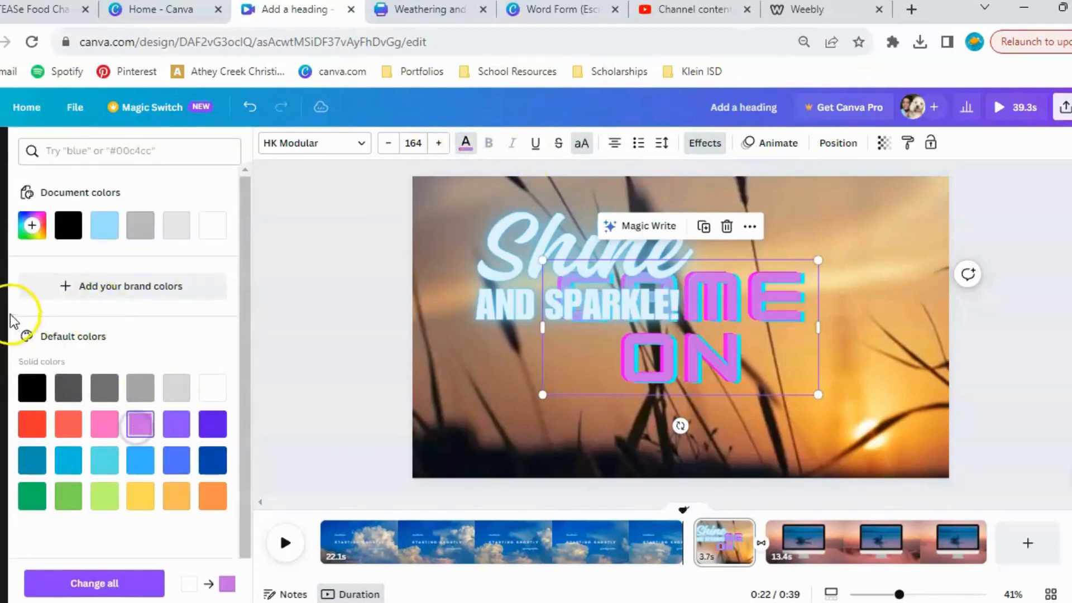
left_click(31, 225)
left_click_drag(129, 268, 119, 290)
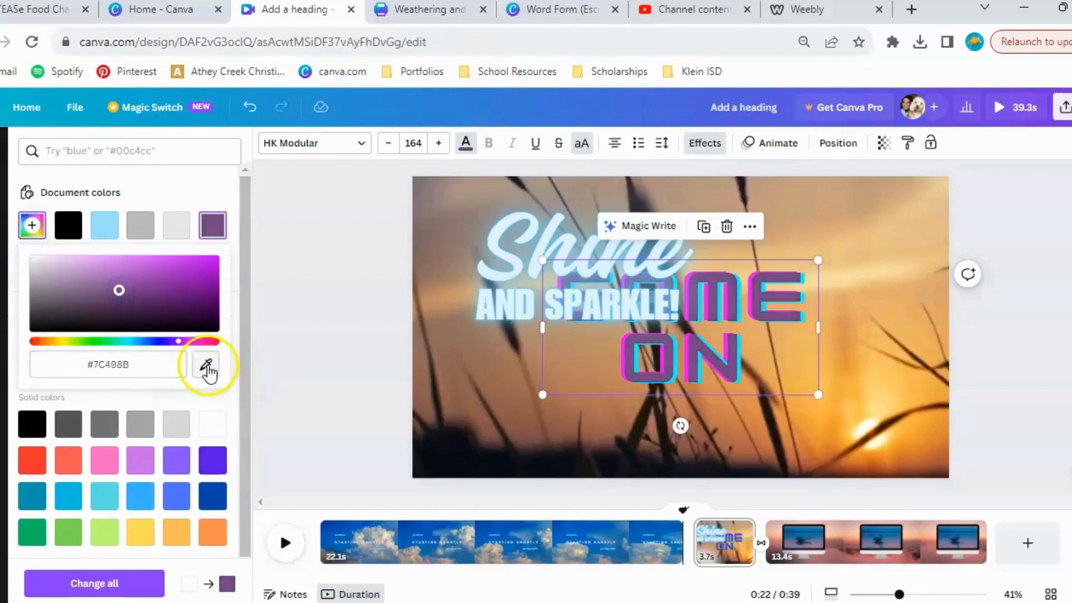
Sample colours from the page for the GAME ON text, first the dark #0D1216, finally the pale sky yellow #F4D79A.
left_click(207, 366)
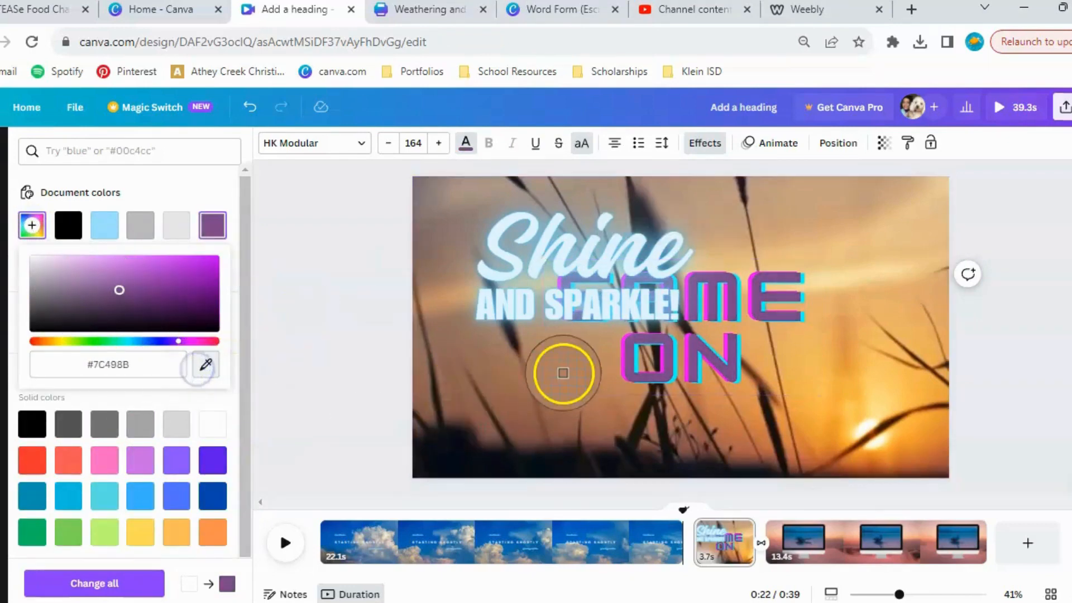
left_click(202, 369)
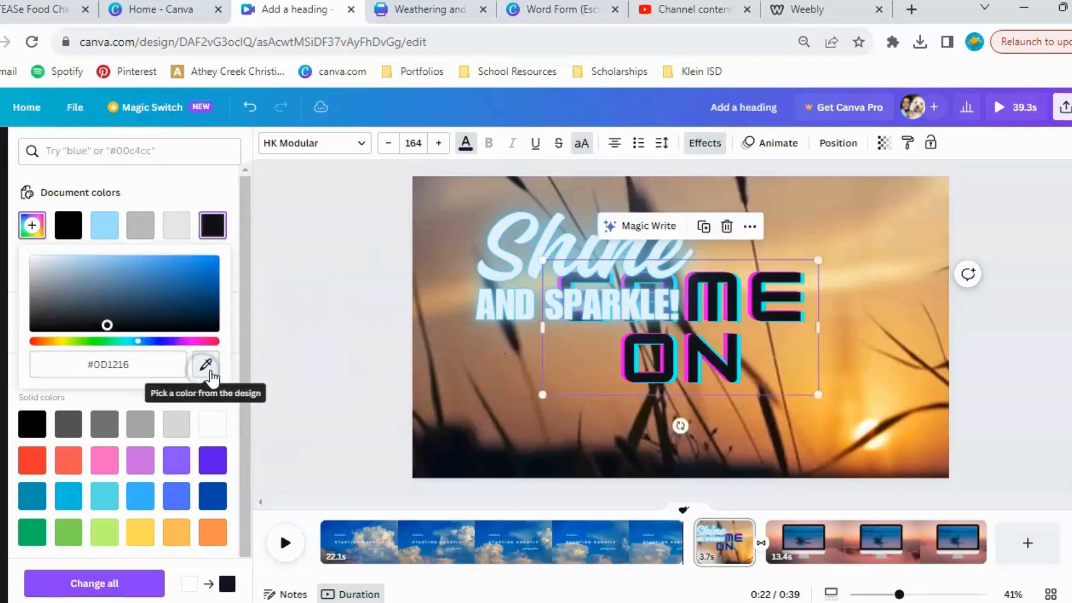
left_click(206, 367)
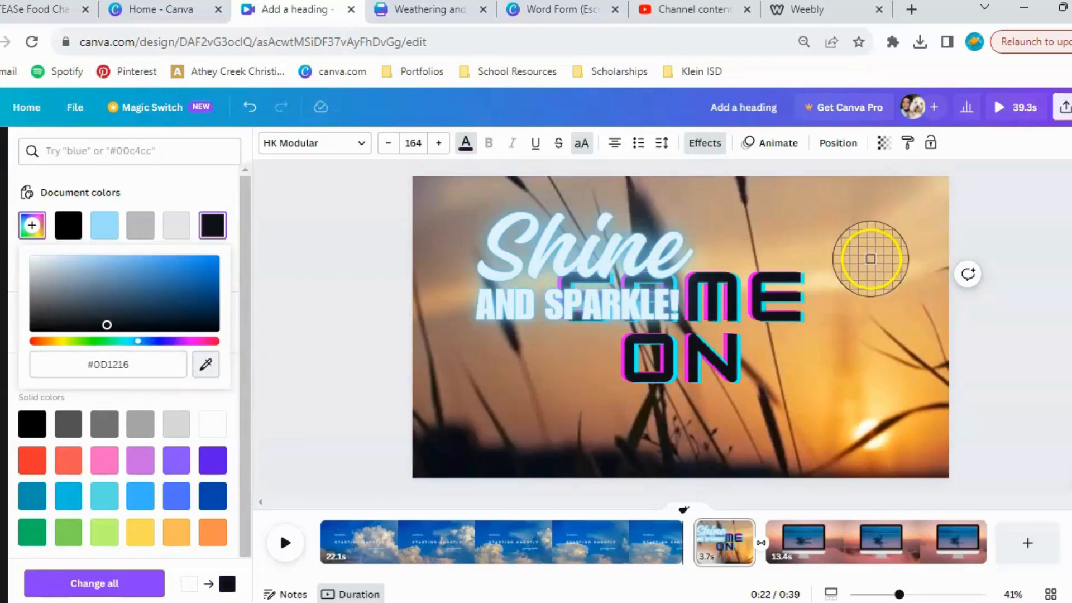
left_click(849, 270)
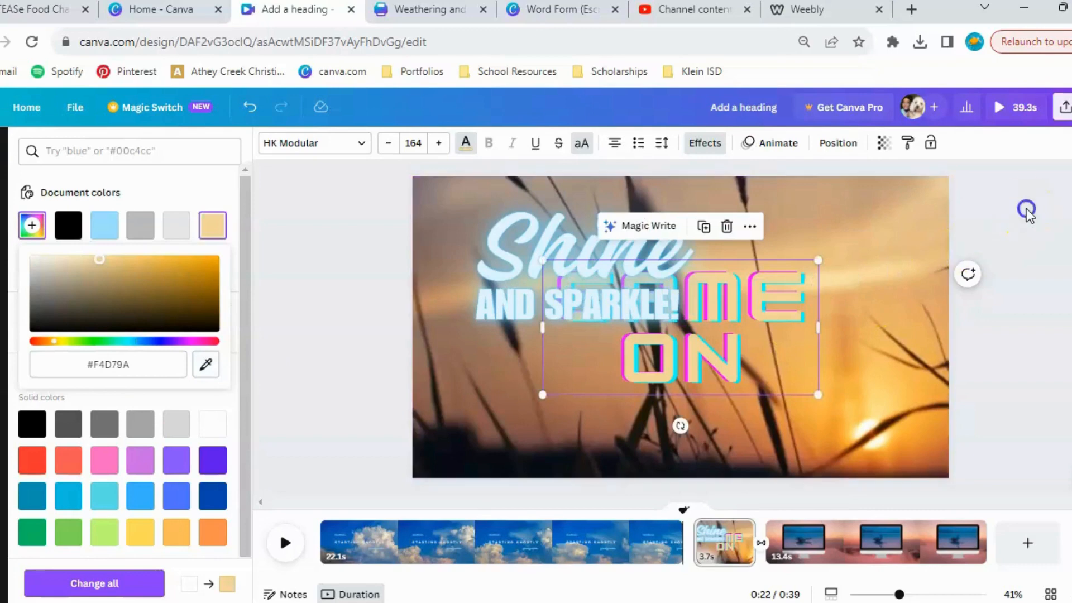
left_click(658, 165)
Try the Outline and Splice effects on the GAME ON text, and settle on Glitch with its default settings.
left_click(707, 143)
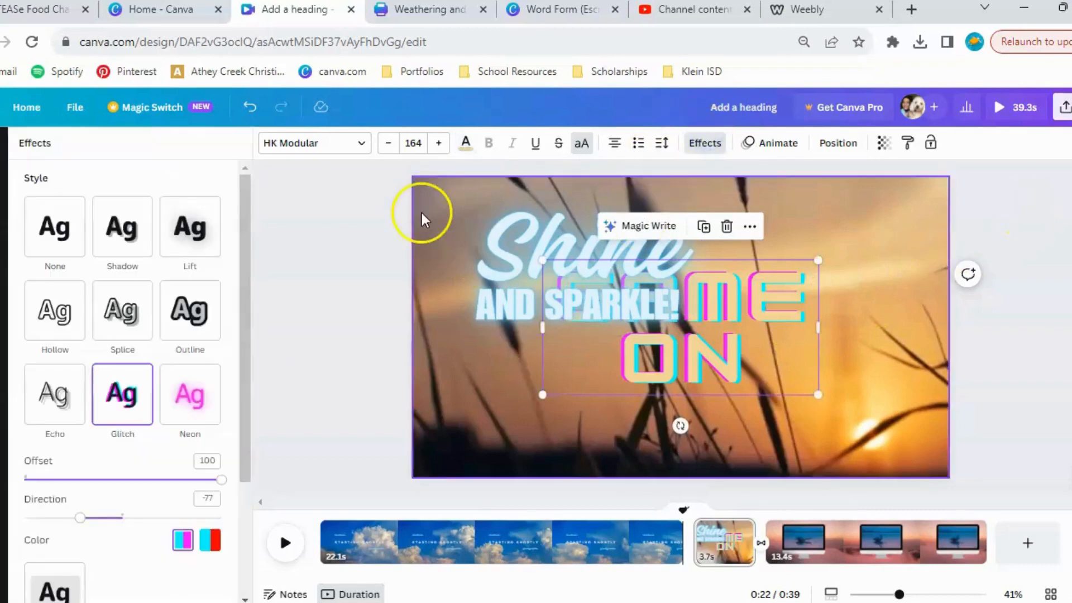
left_click(186, 312)
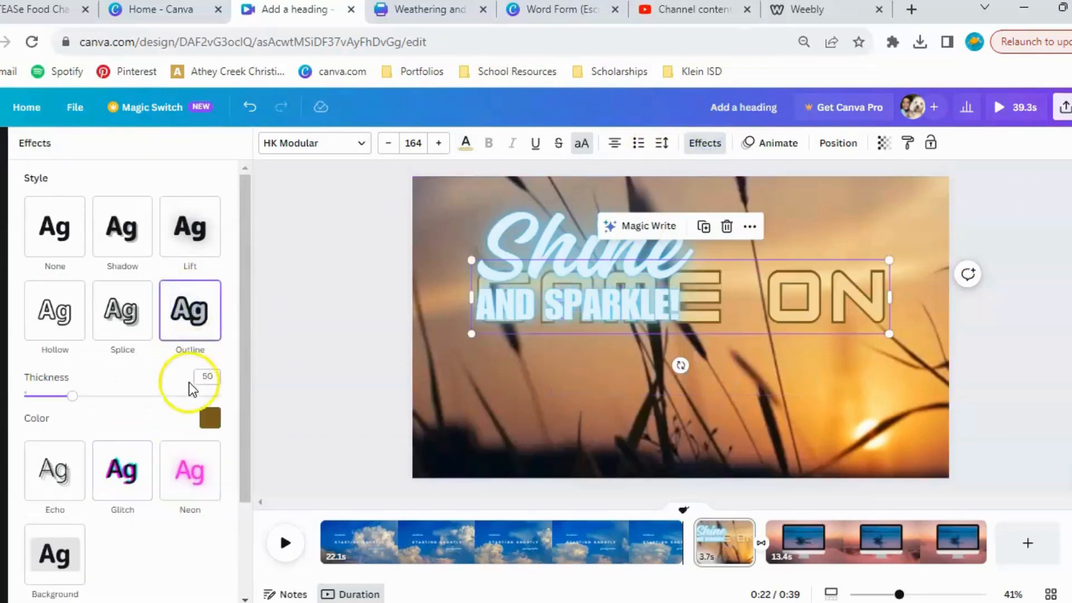
left_click(139, 306)
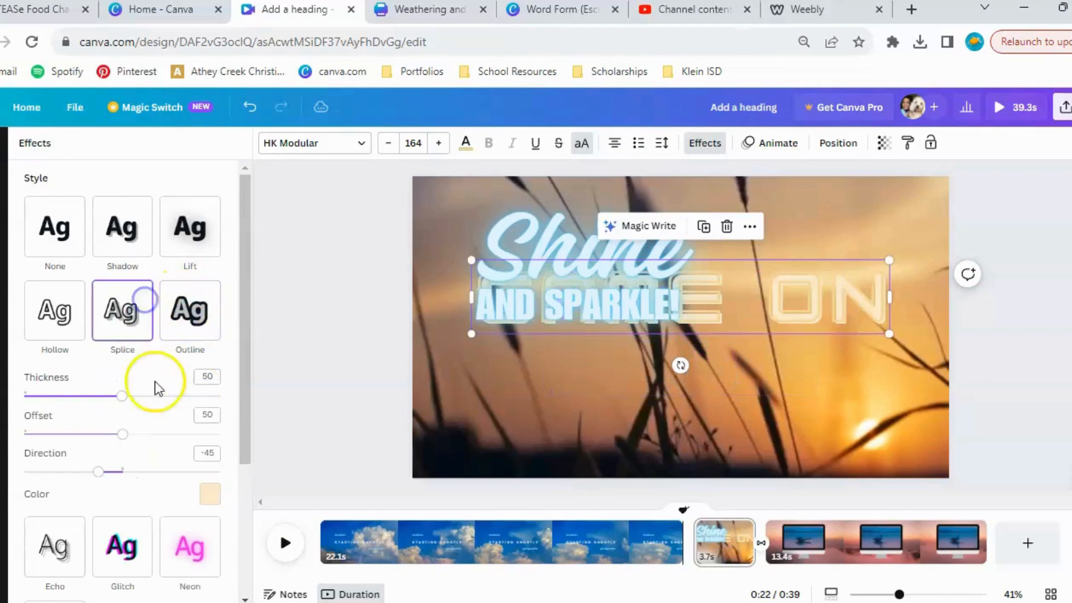
left_click(143, 553)
Apply the Curve shape to the GAME ON text and deselect it.
scroll(176, 353, "down", 3)
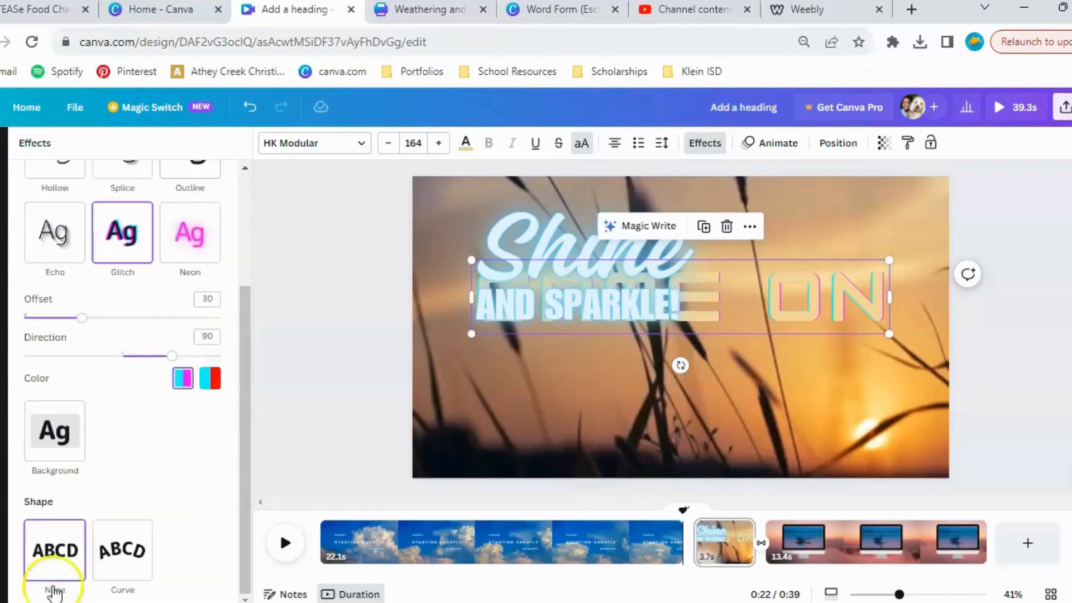
left_click(119, 573)
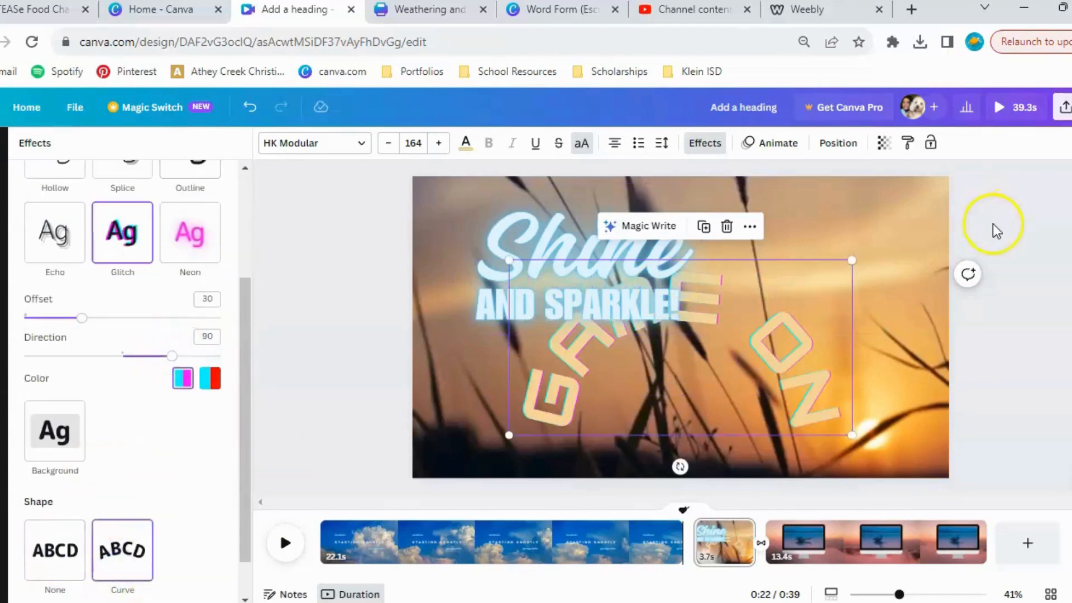
left_click(1030, 264)
left_click(1006, 405)
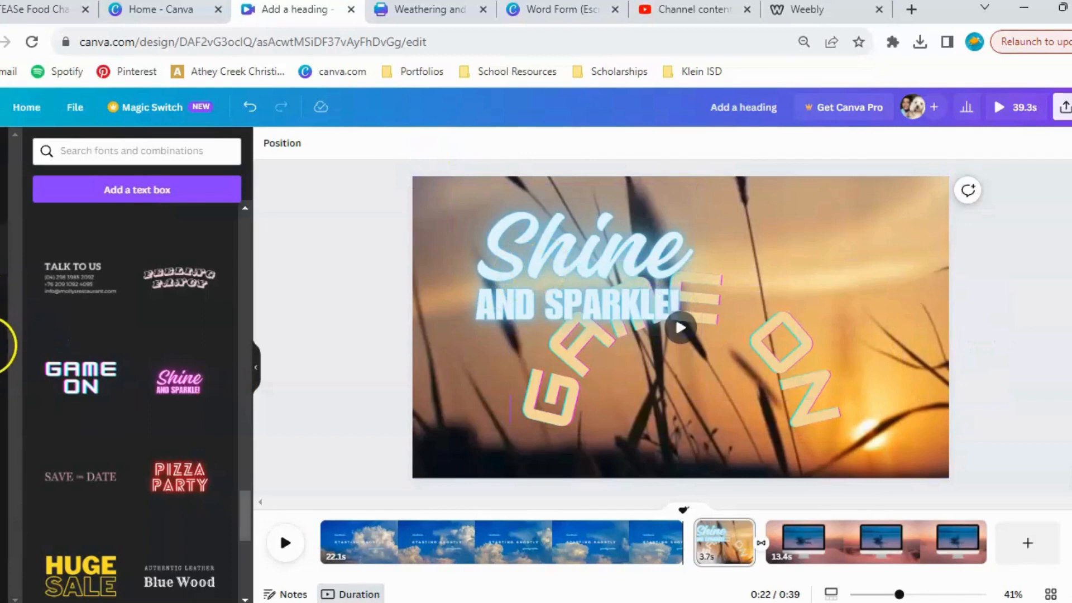
Draw freehand red marker loops across the sunset page, over its upper area and around the GAME ON text.
left_click(2, 345)
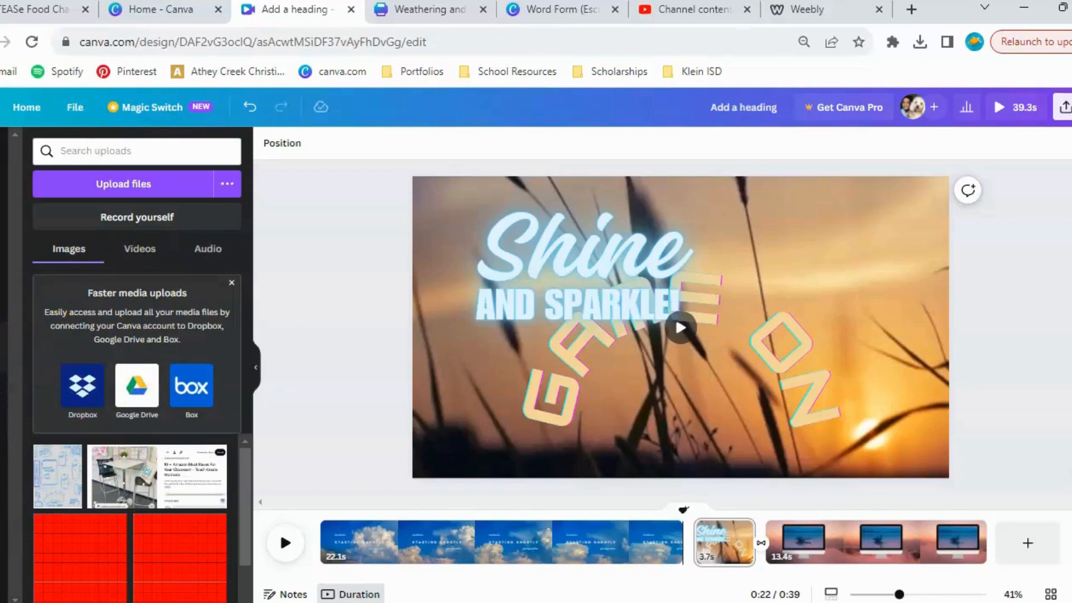
left_click(243, 402)
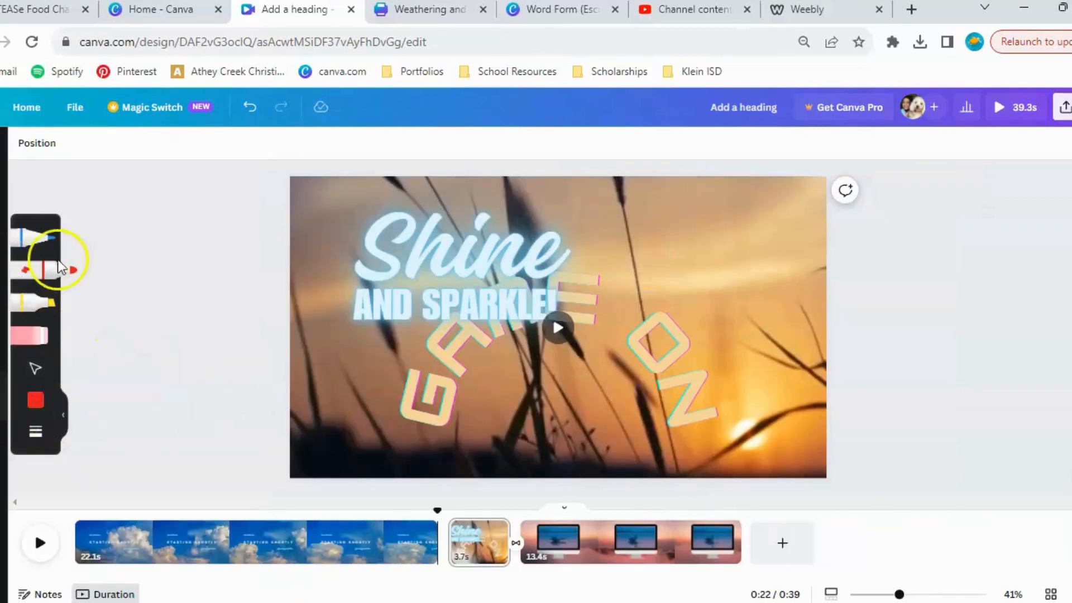
left_click_drag(784, 215, 715, 278)
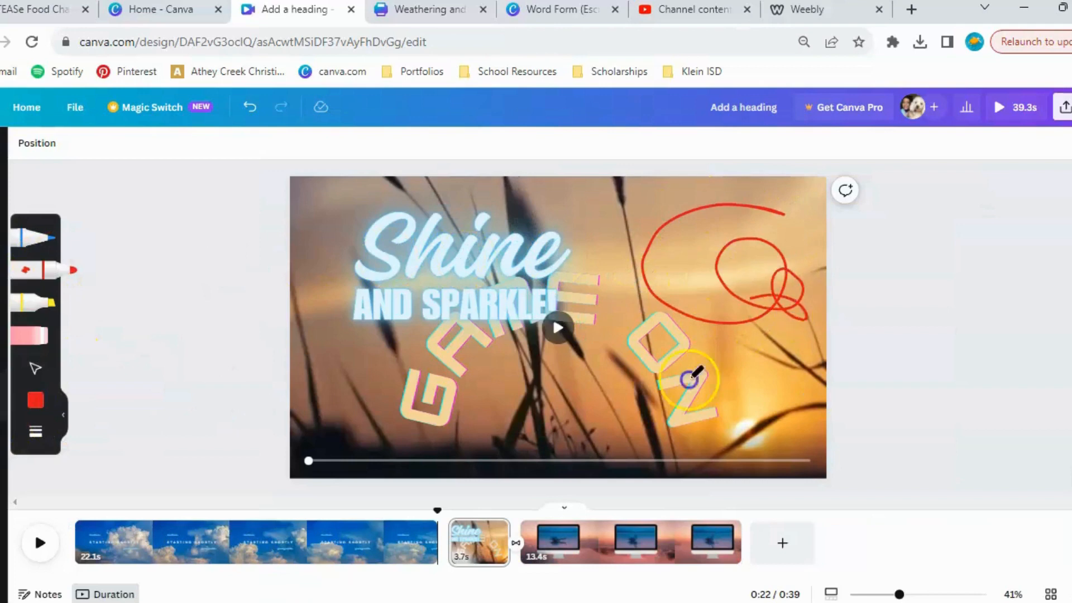
mouse_move(691, 380)
left_mouse_down()
mouse_move(407, 337)
mouse_move(484, 287)
left_mouse_up()
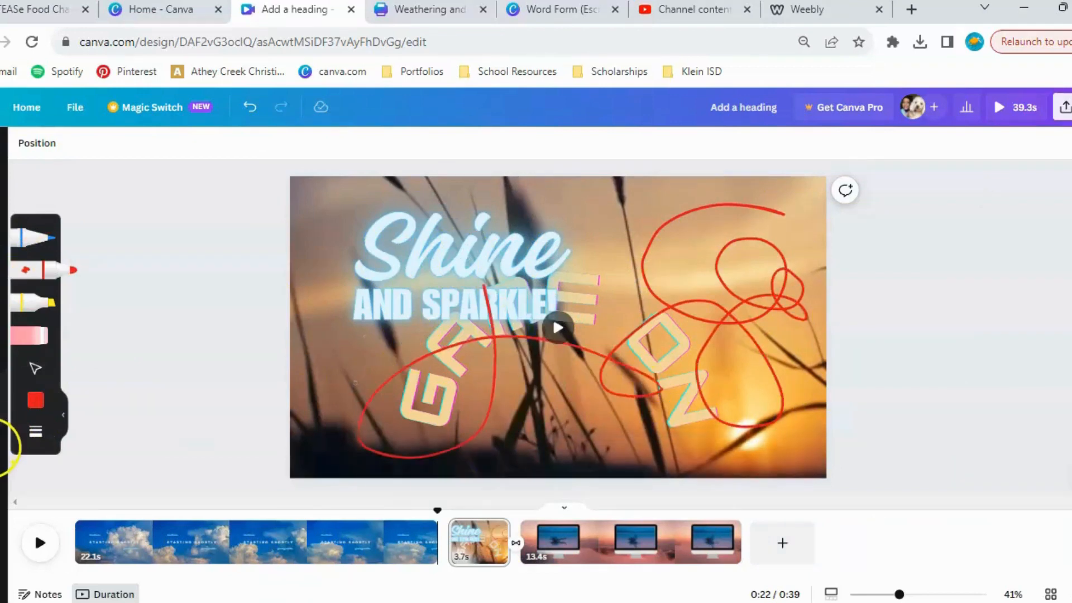
Open the Canva apps library and delete all three text elements from the STARTING SHORTLY sky page.
left_click(2, 470)
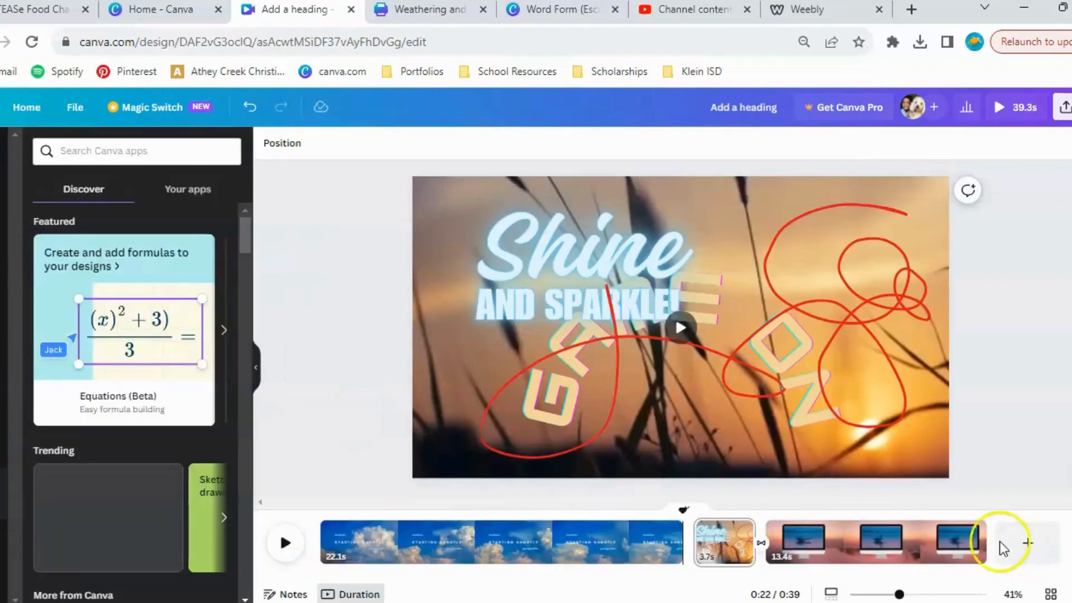
left_click(616, 548)
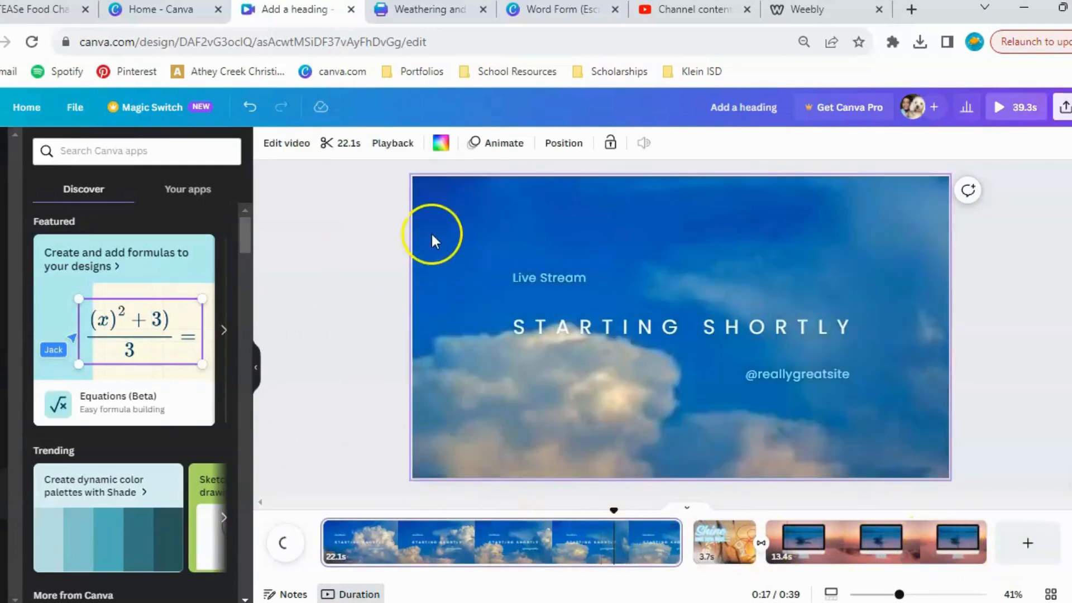
left_click_drag(374, 206, 994, 460)
key("Delete")
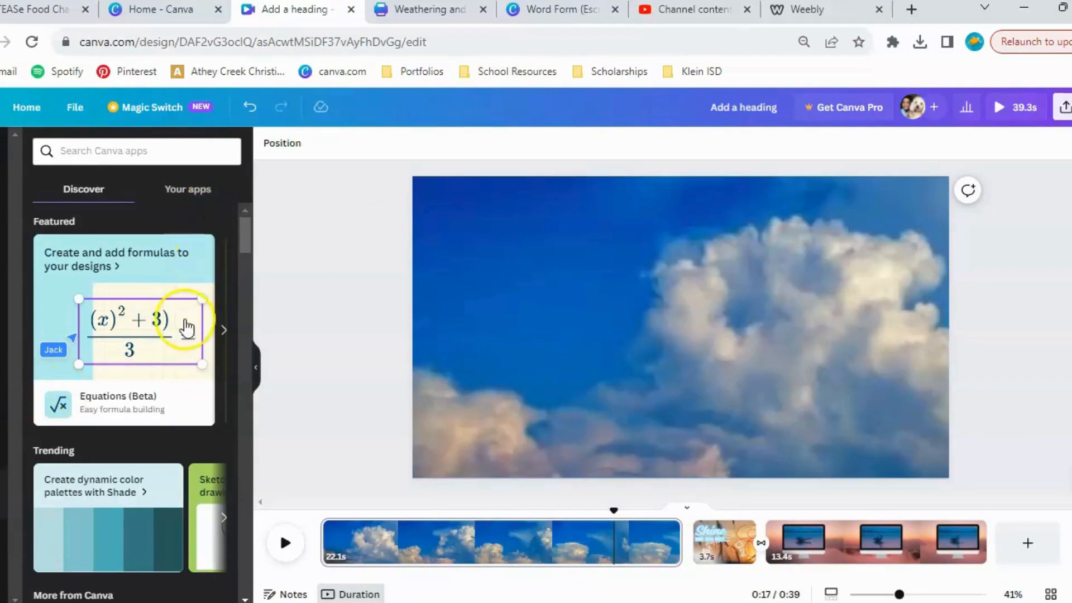
Look through the Canva apps catalogue, including the AI-powered, content creation, content discovery and media import apps.
scroll(187, 328, "down", 10)
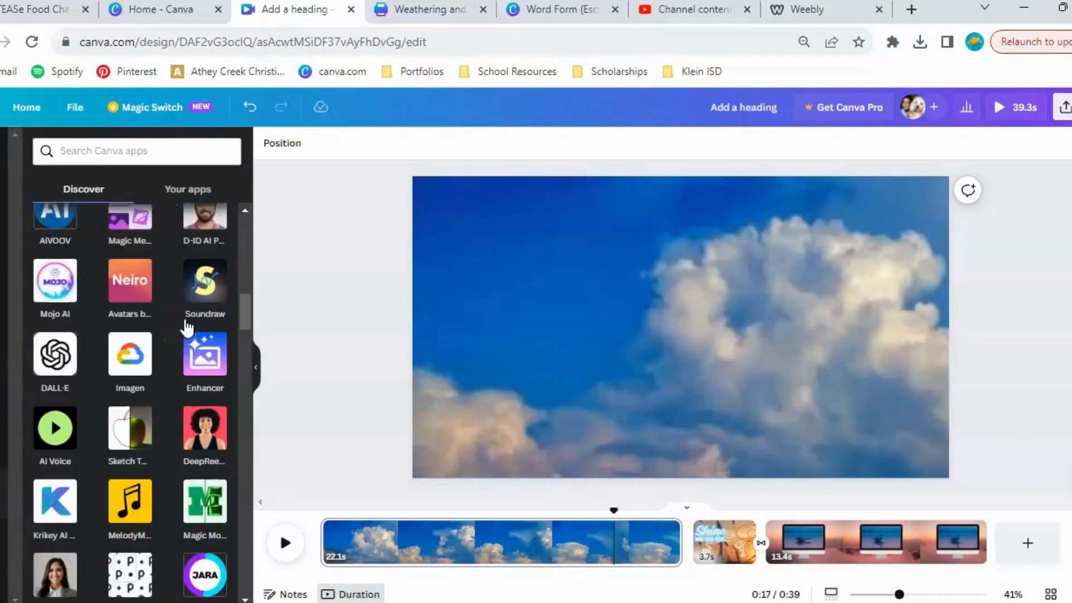
scroll(187, 328, "down", 1)
scroll(159, 474, "down", 10)
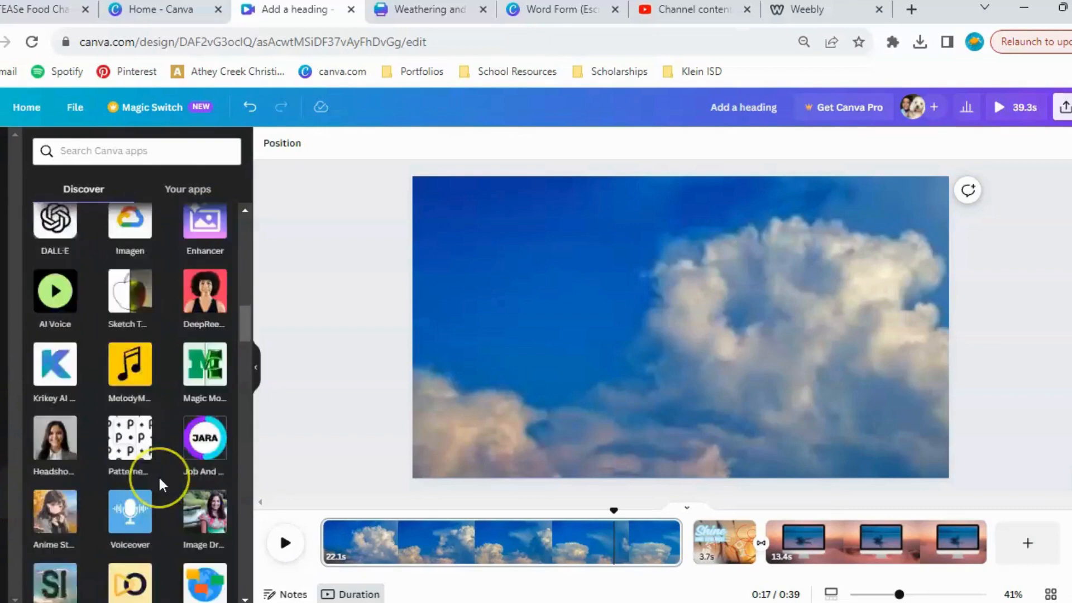
scroll(159, 474, "down", 10)
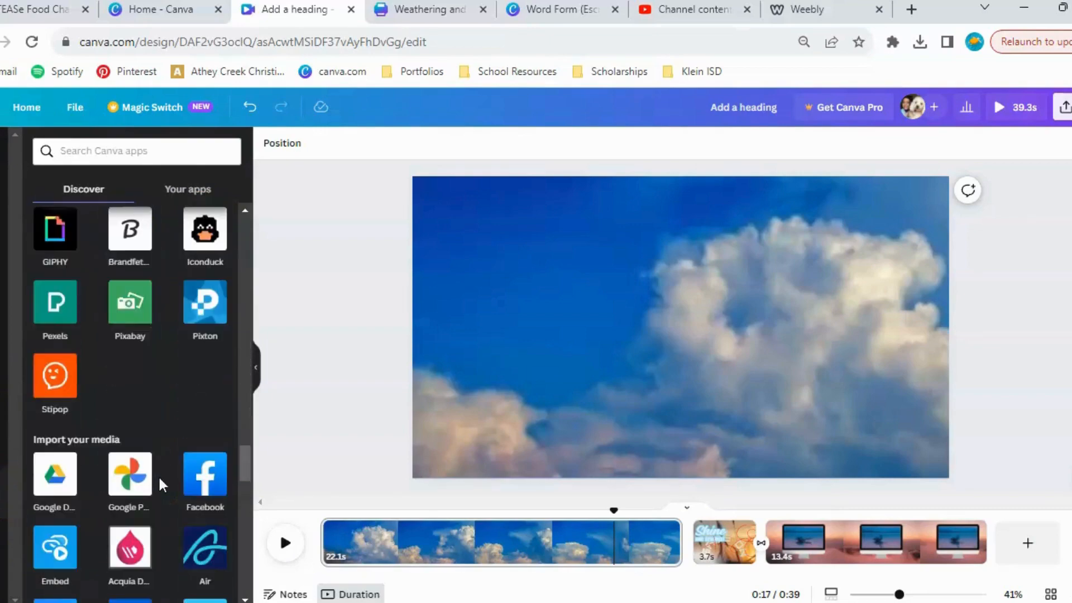
scroll(158, 475, "down", 10)
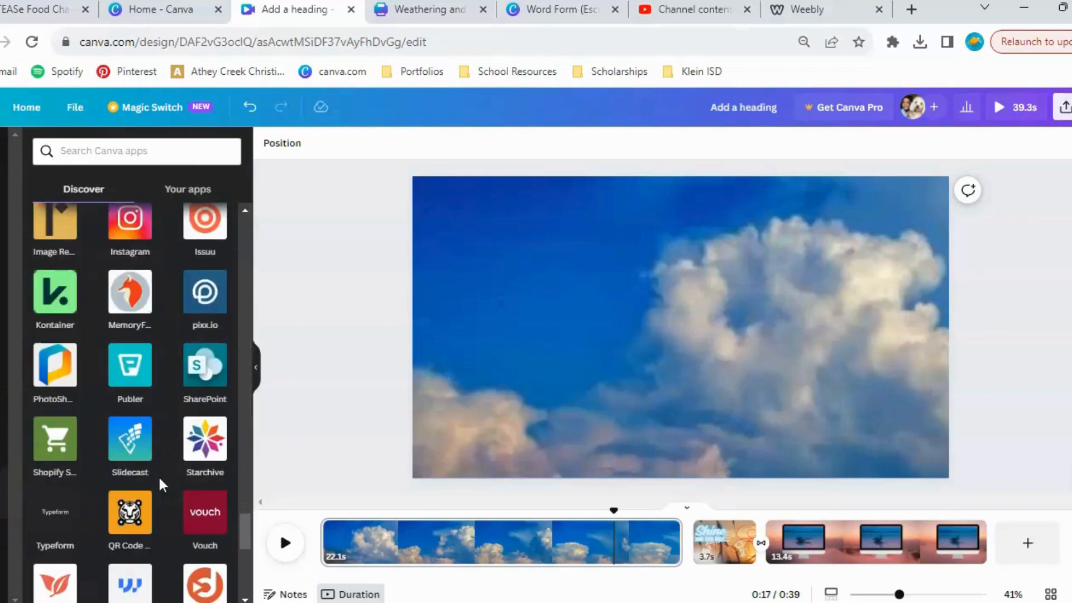
scroll(159, 479, "up", 20)
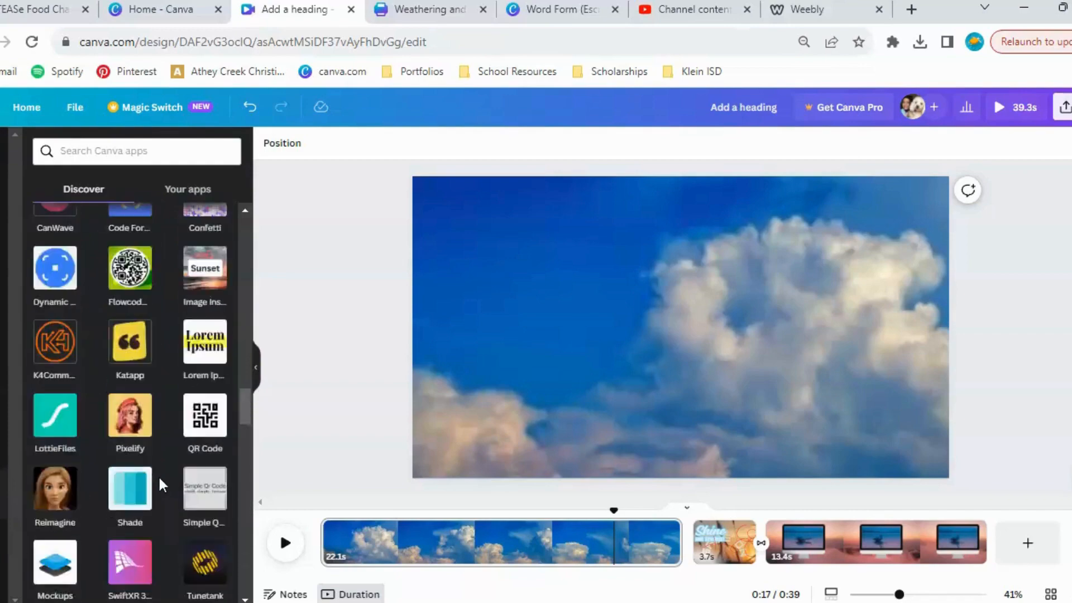
scroll(160, 482, "down", 5)
scroll(160, 485, "down", 10)
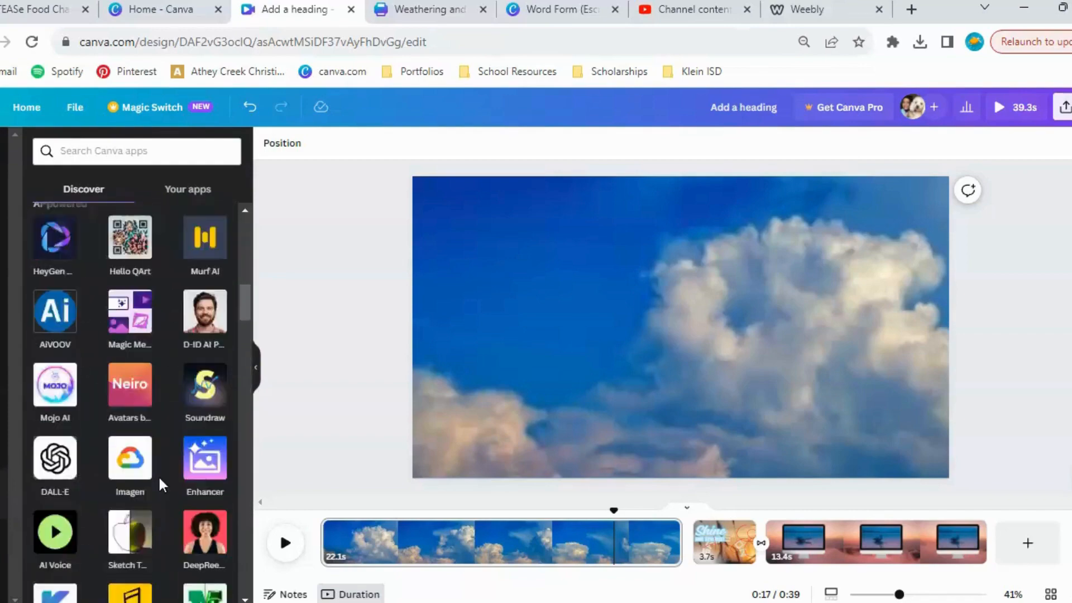
scroll(161, 485, "down", 10)
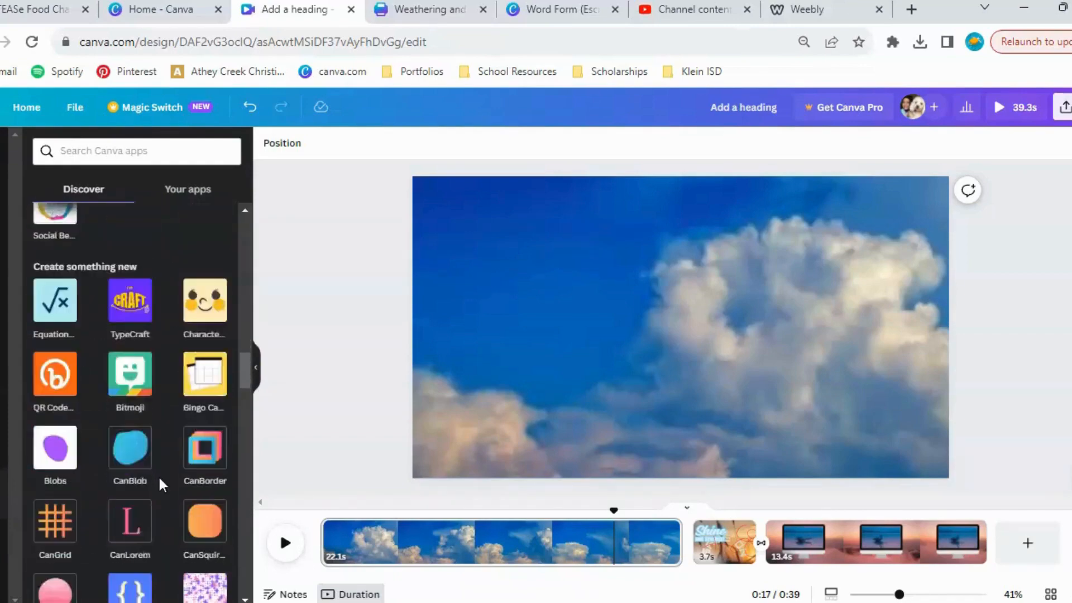
scroll(158, 474, "down", 5)
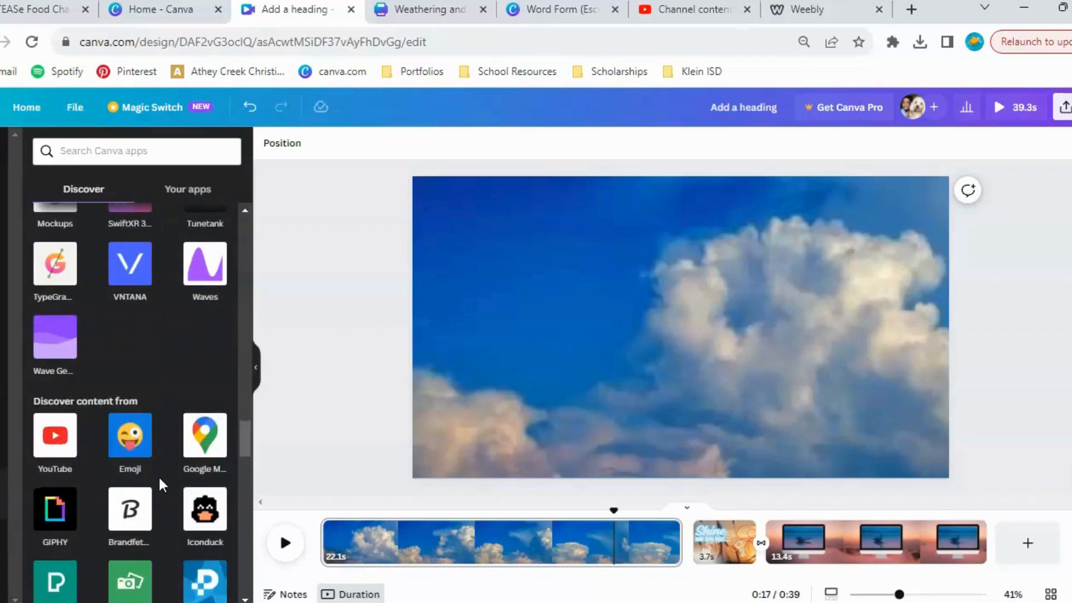
scroll(196, 344, "down", 2)
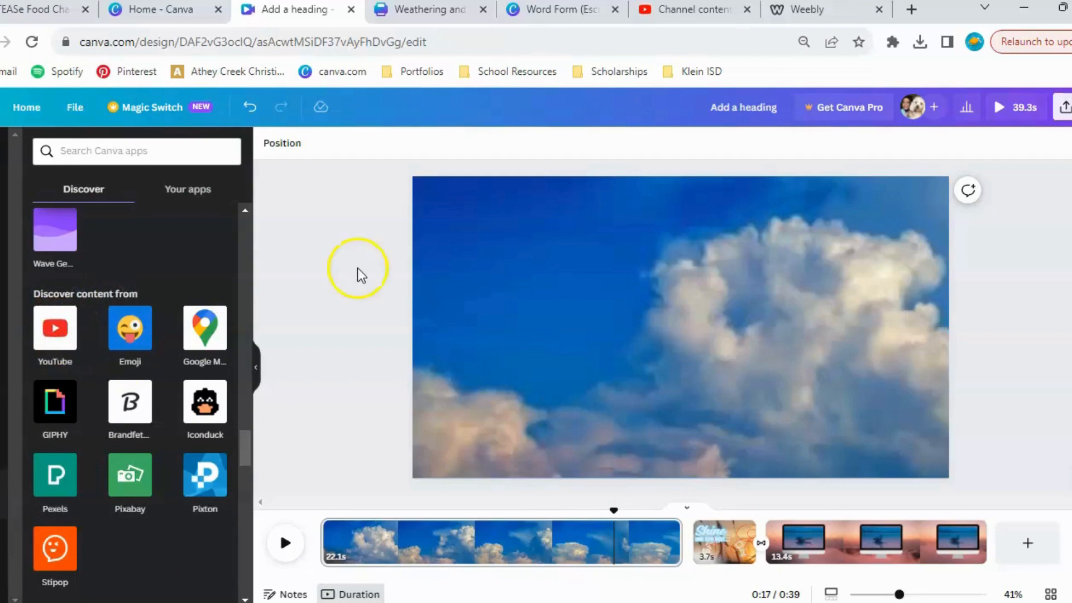
Close the current video design, switch to the TEASe Food Chain design, and show its title page and expanded audio tracks.
left_click(352, 9)
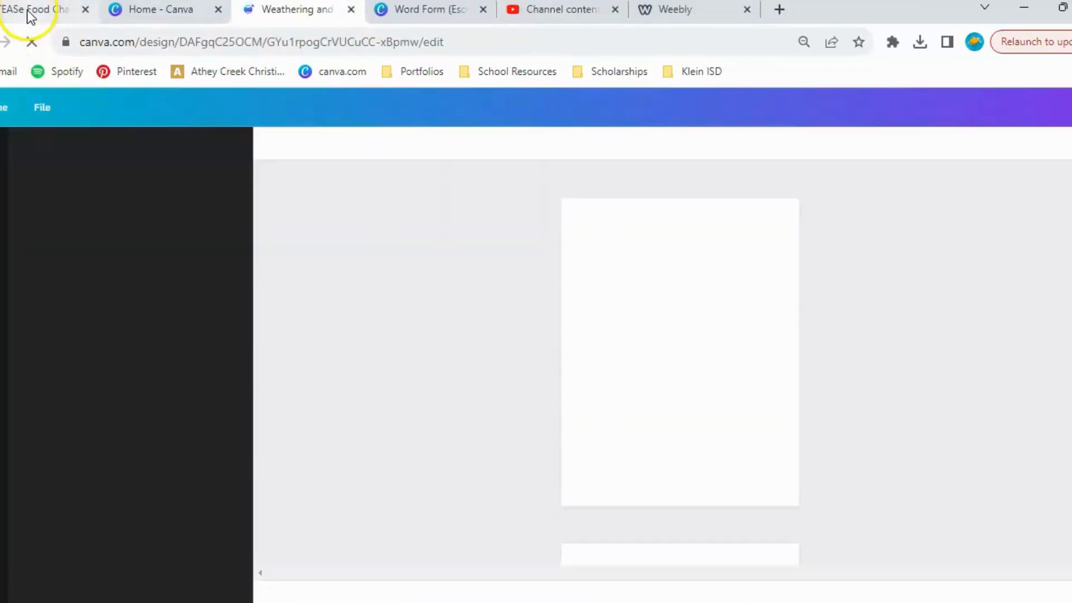
left_click(31, 15)
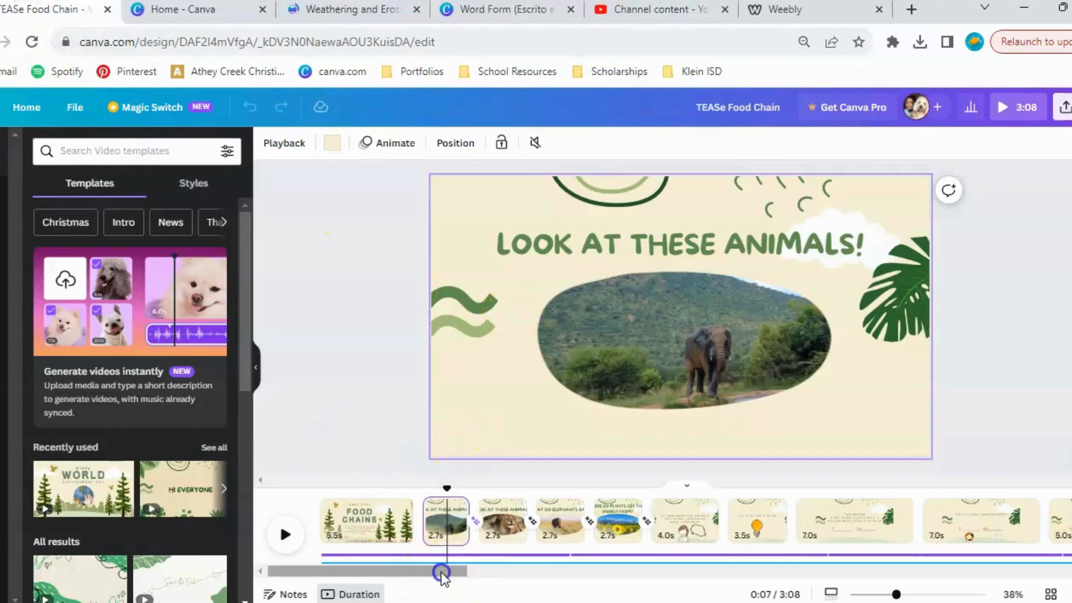
left_click(319, 508)
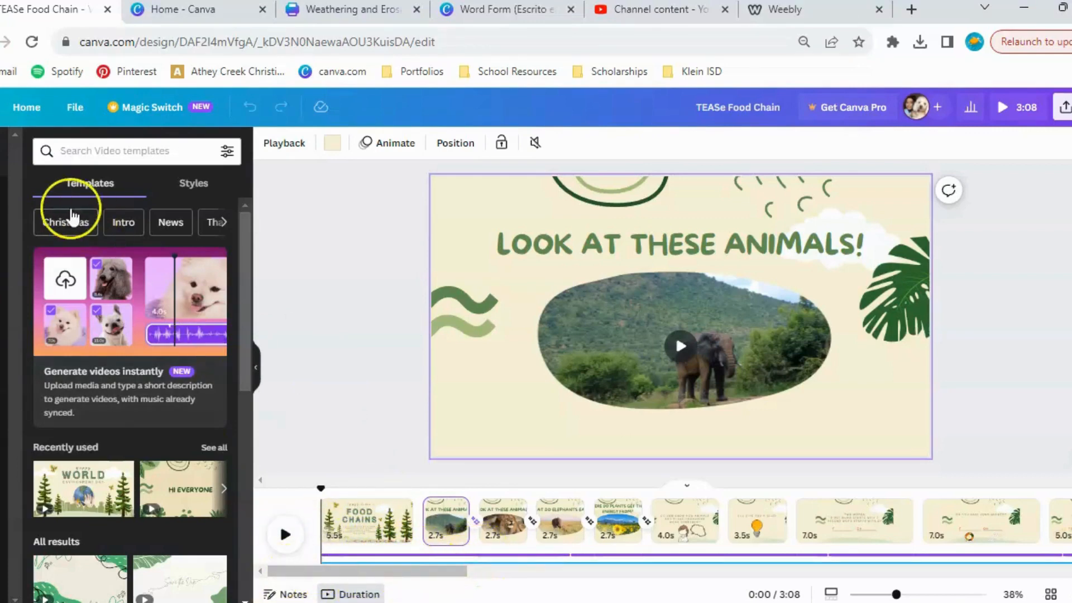
left_click(429, 563)
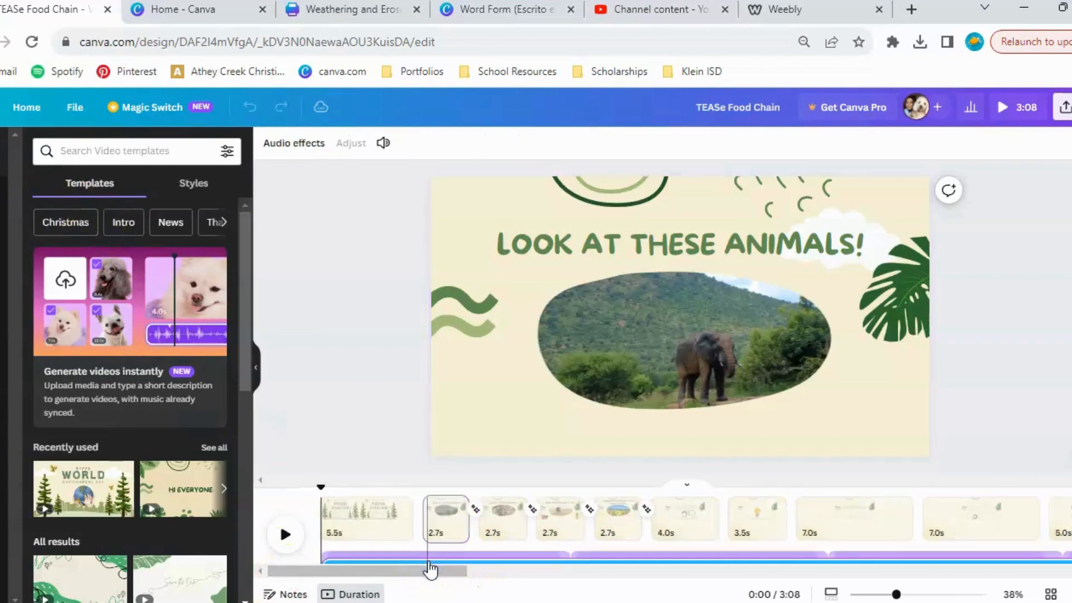
left_click(374, 533)
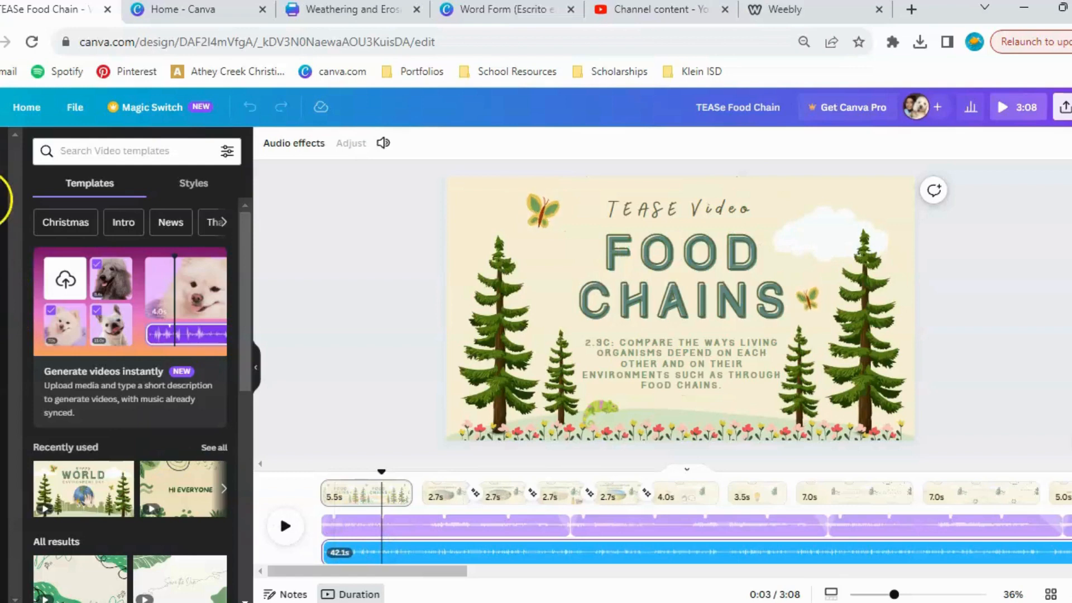
Search the elements library for "jungle" and look through the audio tracks.
left_click(4, 198)
left_click(108, 155)
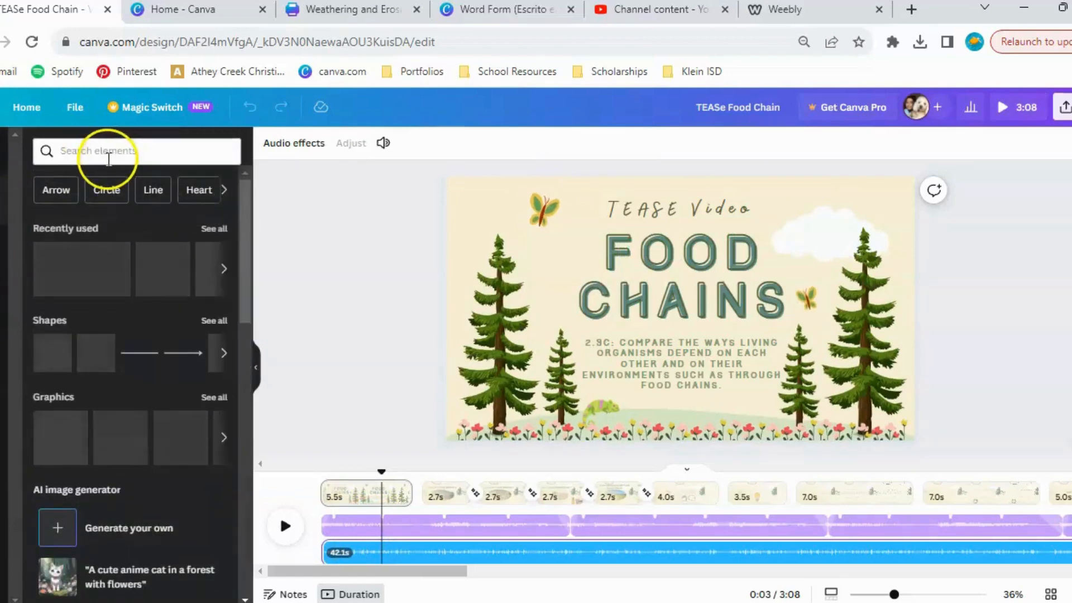
type("jumgle")
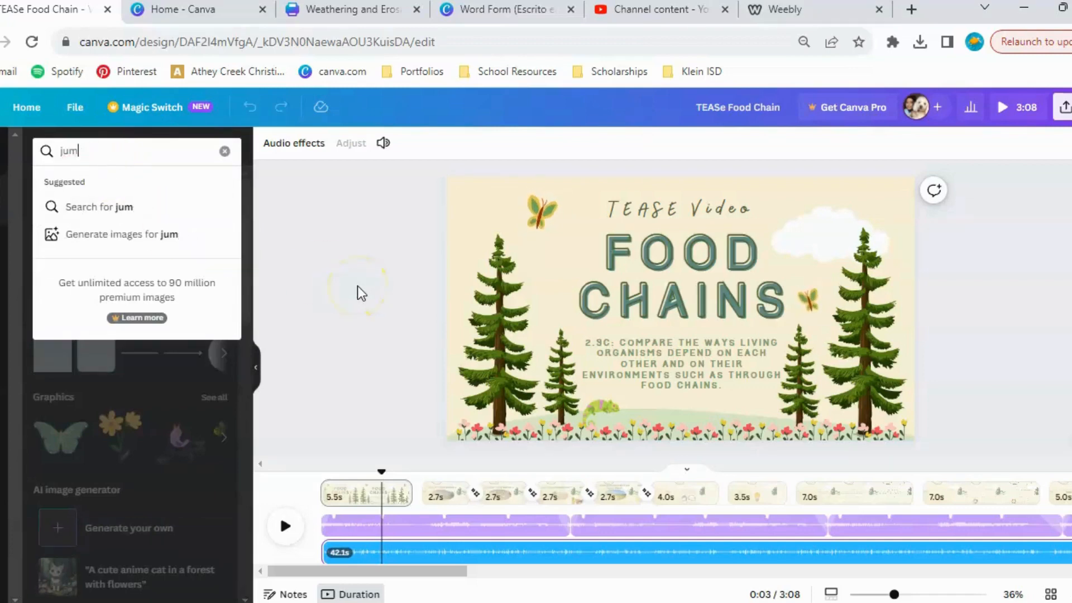
key("BackSpace")
type("ngle")
key("Return")
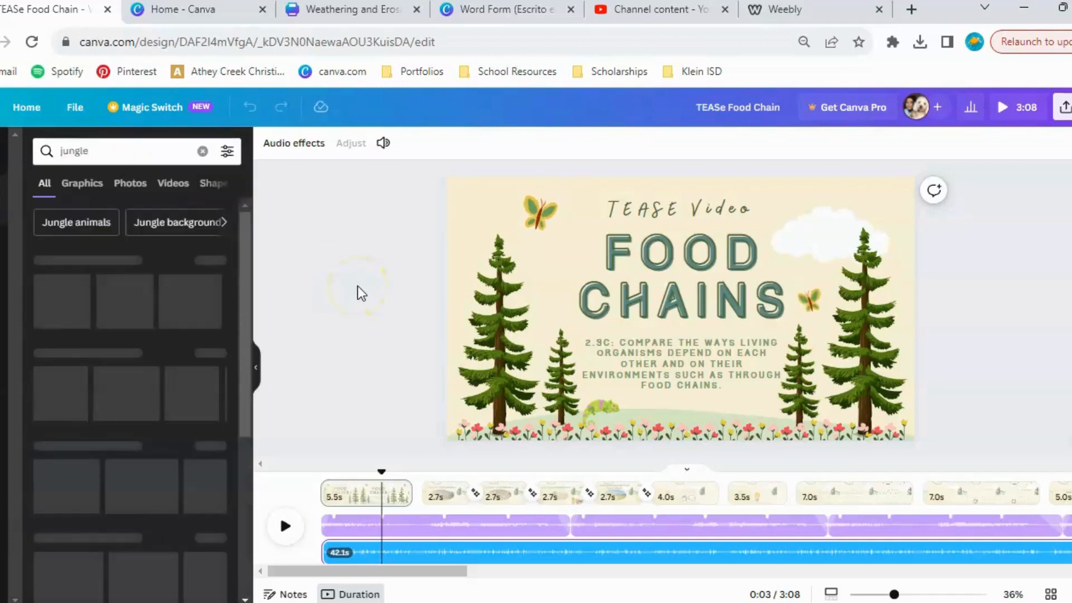
left_click(124, 185)
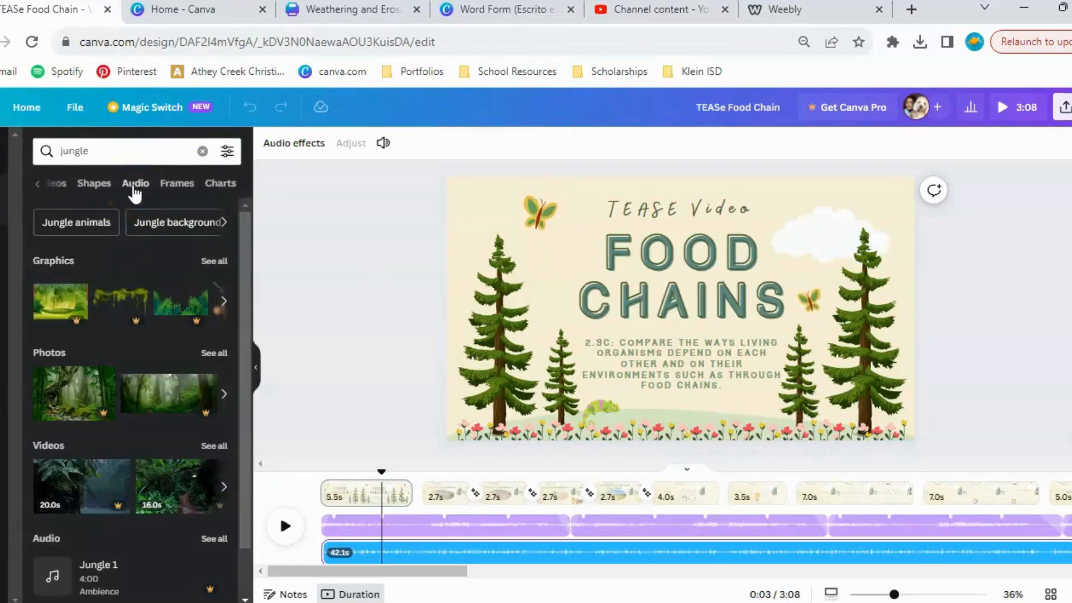
left_click(139, 182)
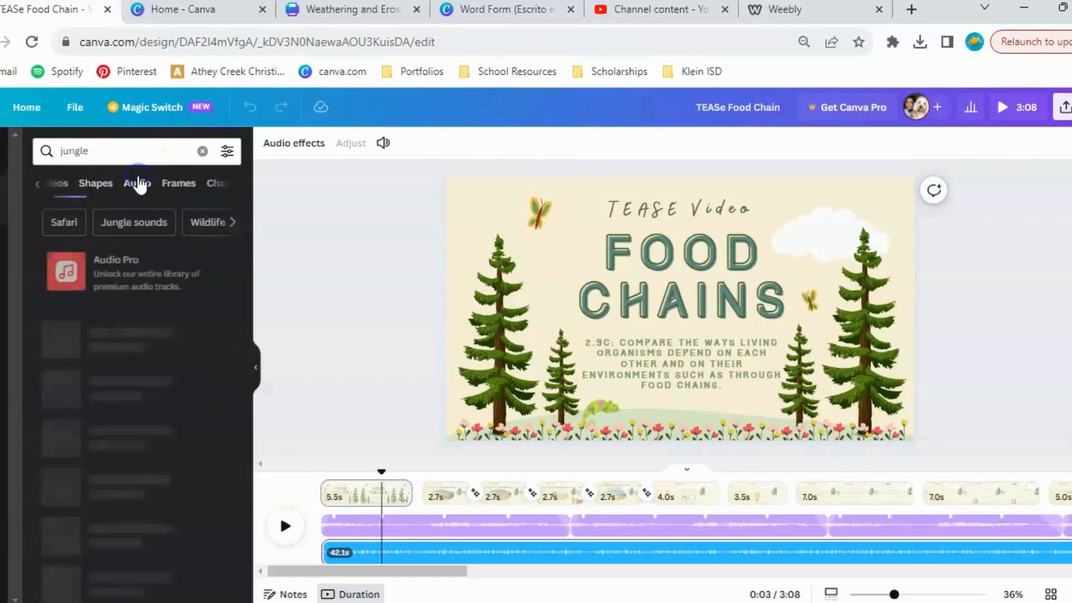
scroll(180, 368, "down", 2)
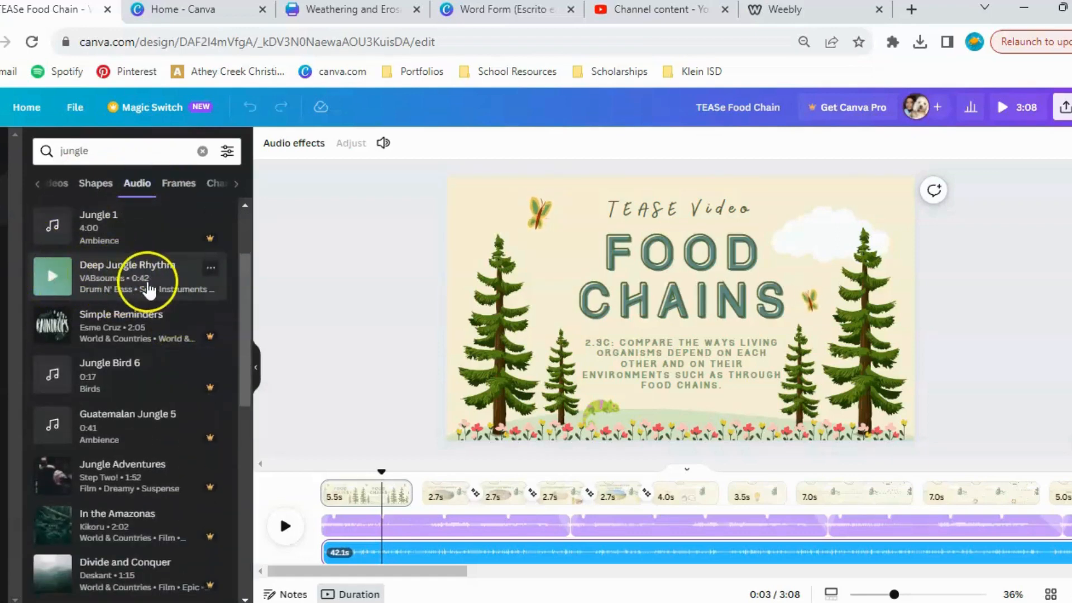
left_click_drag(452, 572, 324, 552)
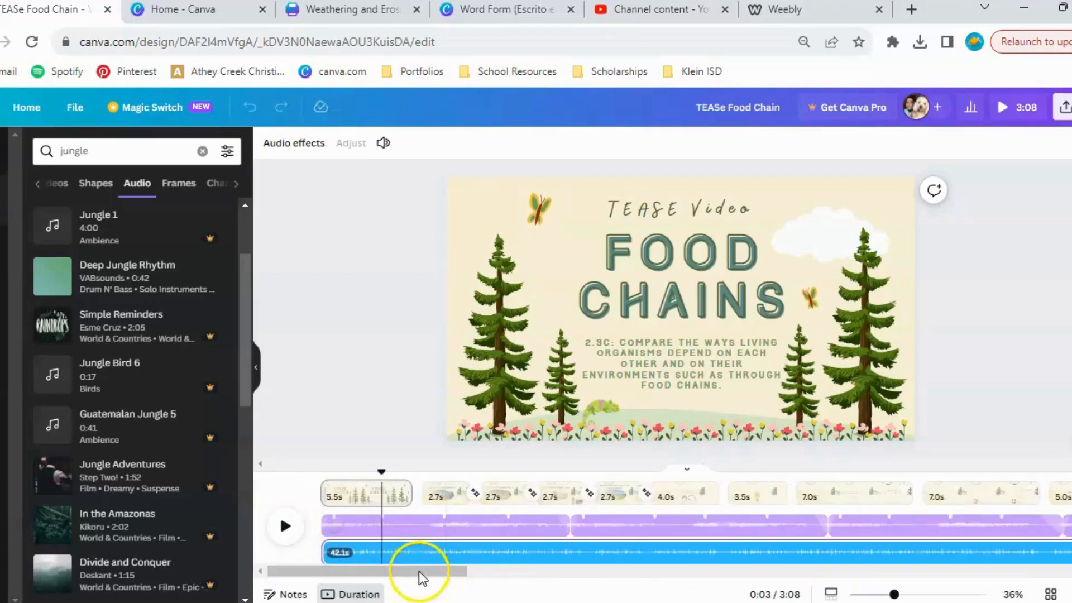
left_click_drag(422, 577, 359, 576)
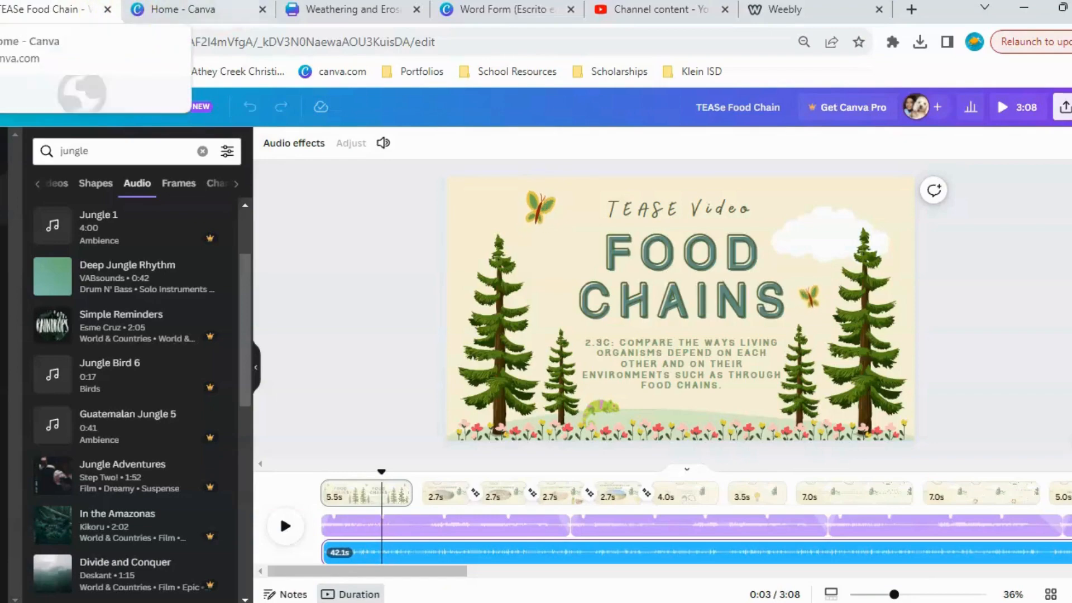
Switch to the Weathering and Erosion Lab design and examine the layout of its three worksheet pages.
left_click(350, 13)
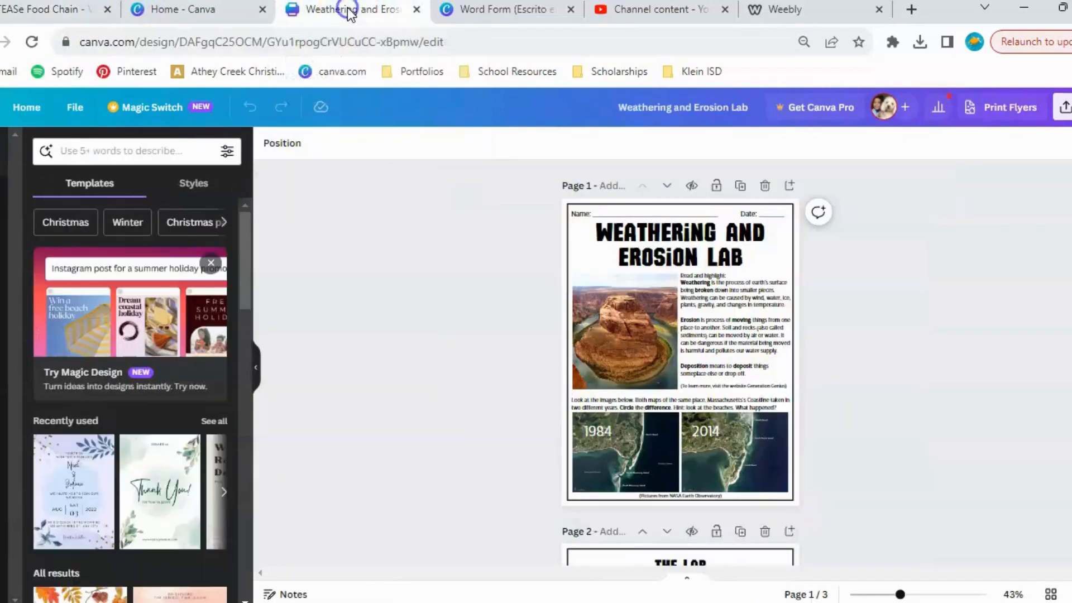
scroll(856, 279, "up", 3, "ctrl")
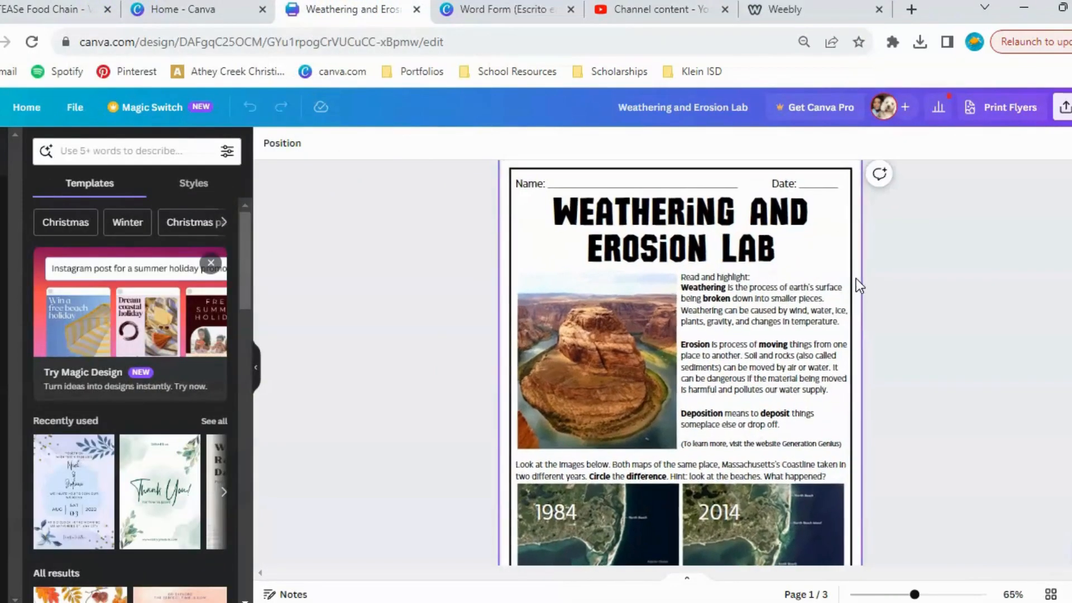
scroll(856, 278, "down", 5)
scroll(856, 278, "down", 3, "ctrl")
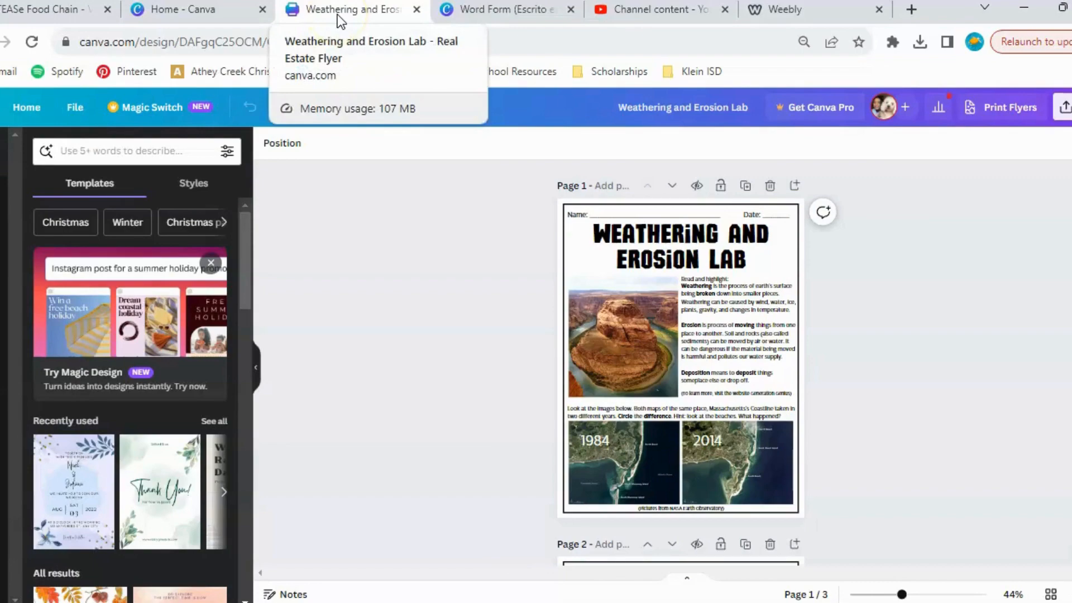
scroll(934, 355, "down", 1)
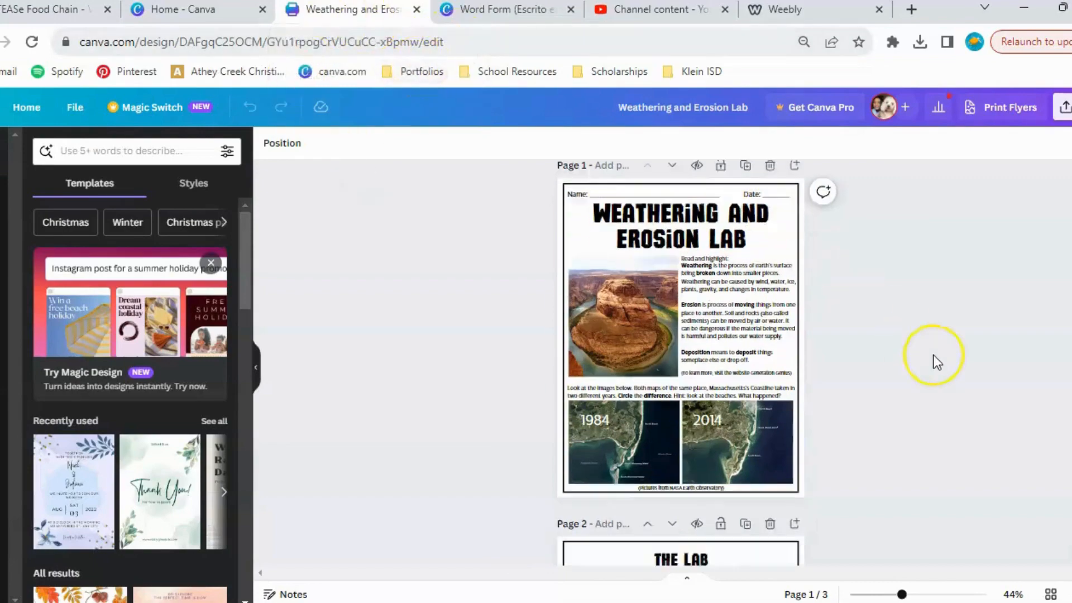
scroll(934, 355, "down", 10)
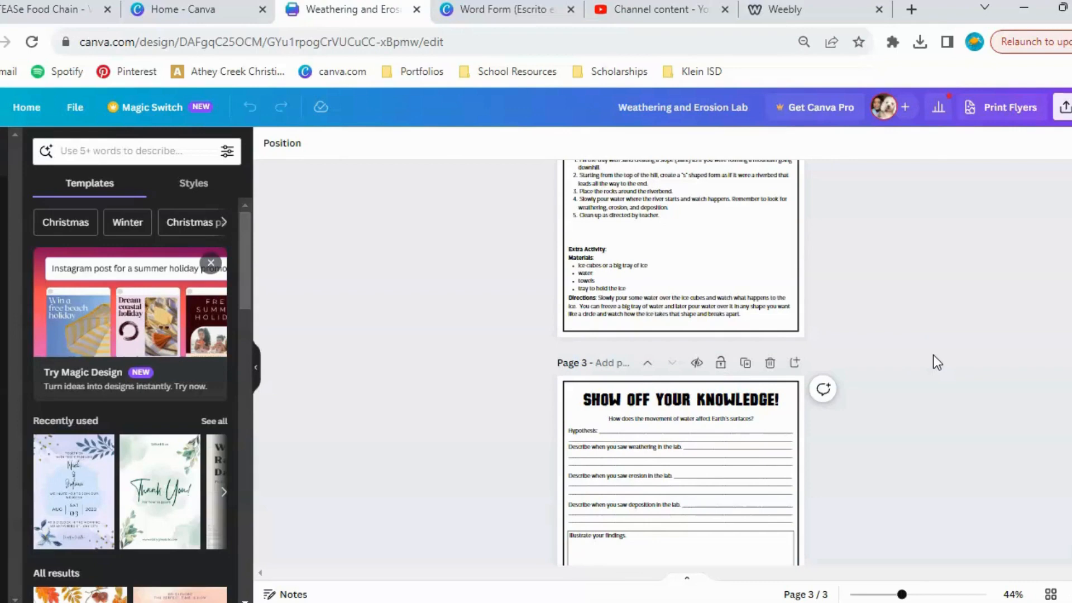
scroll(933, 355, "up", 10)
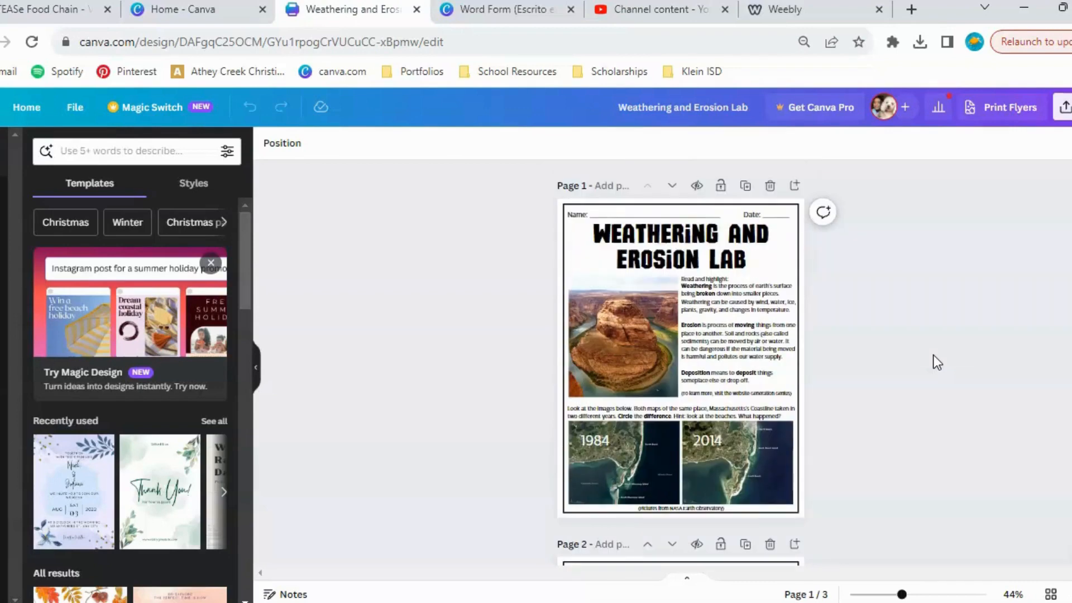
scroll(933, 355, "down", 3)
scroll(934, 356, "up", 3)
left_click(660, 270)
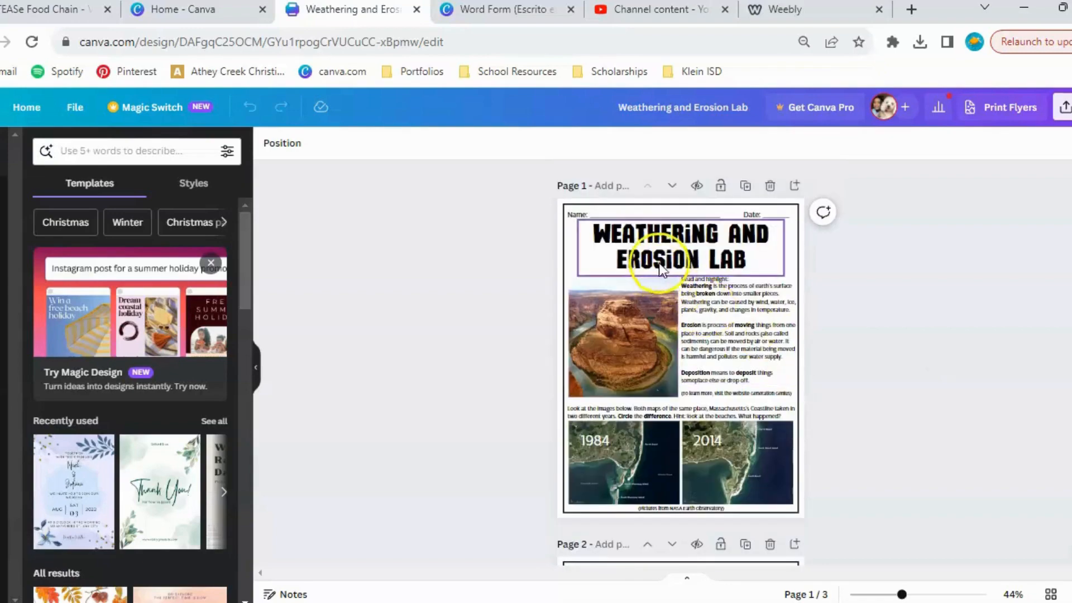
Read through the worksheet's introduction page, The Lab instructions page and the Show Off Your Knowledge question page.
left_click(1010, 350)
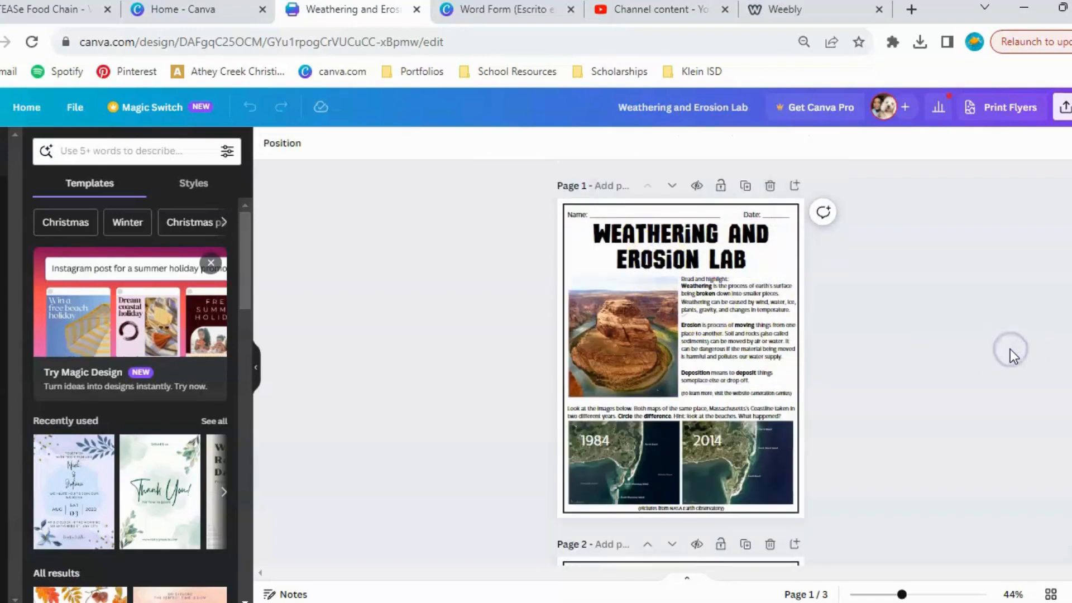
scroll(1010, 349, "down", 5)
scroll(1010, 349, "up", 5)
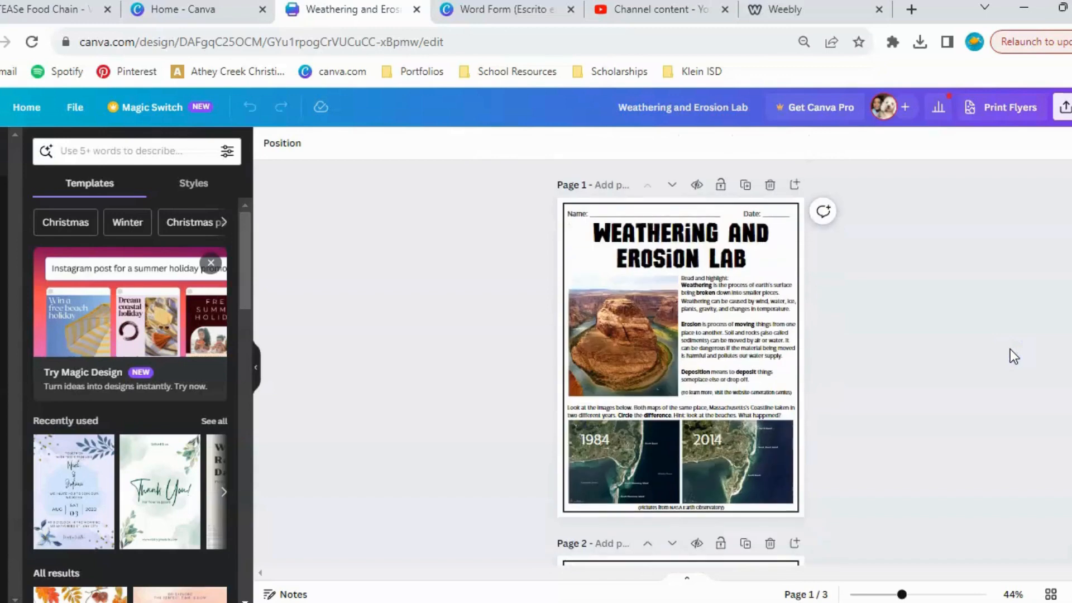
scroll(1010, 349, "down", 1)
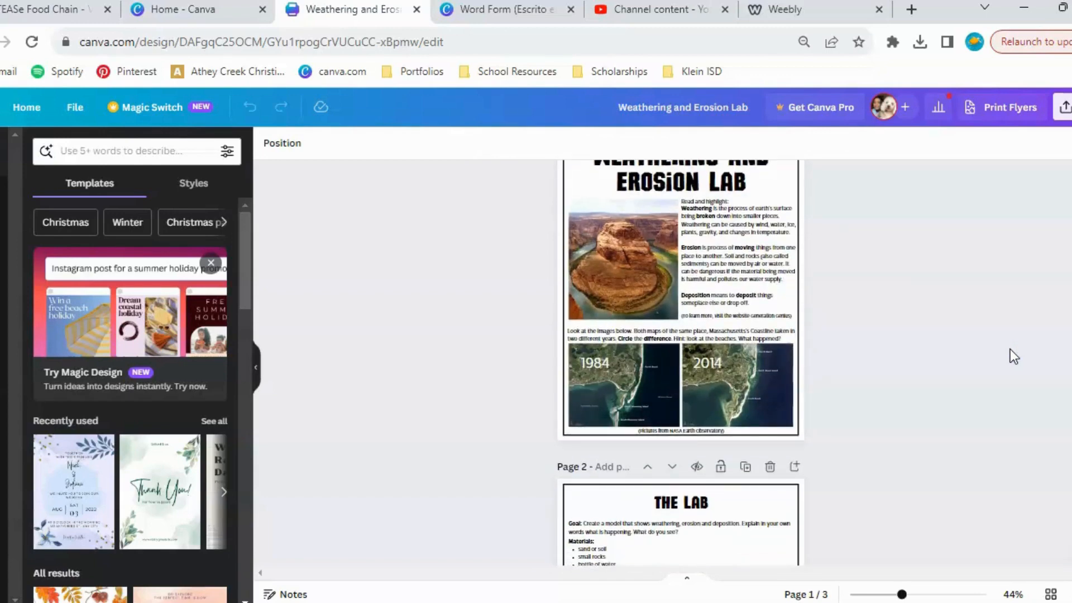
scroll(1010, 349, "up", 1)
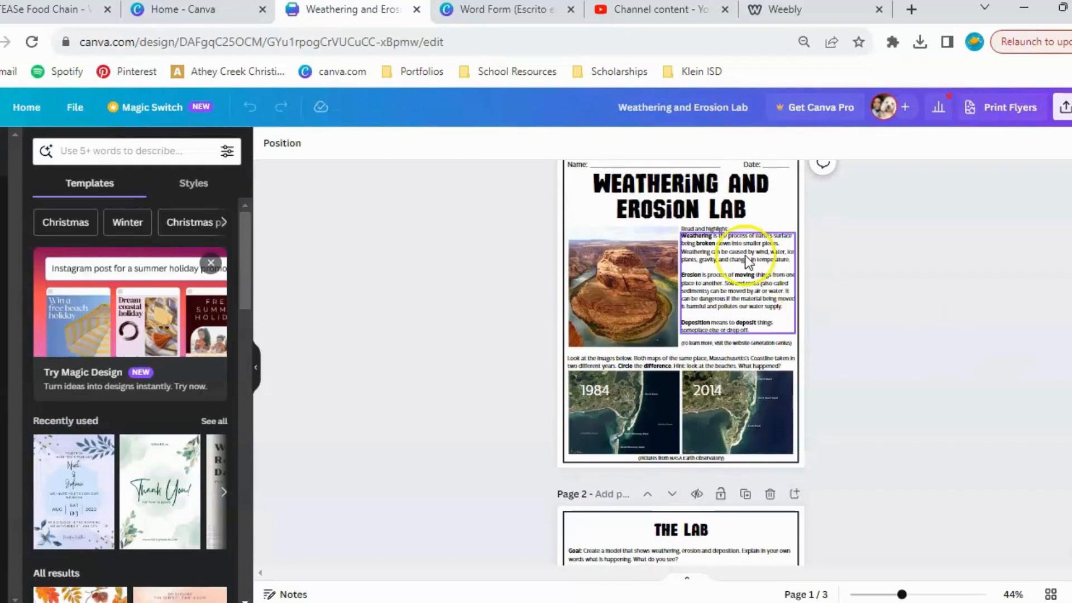
scroll(745, 254, "up", 3)
scroll(744, 254, "down", 3)
scroll(745, 254, "up", 1)
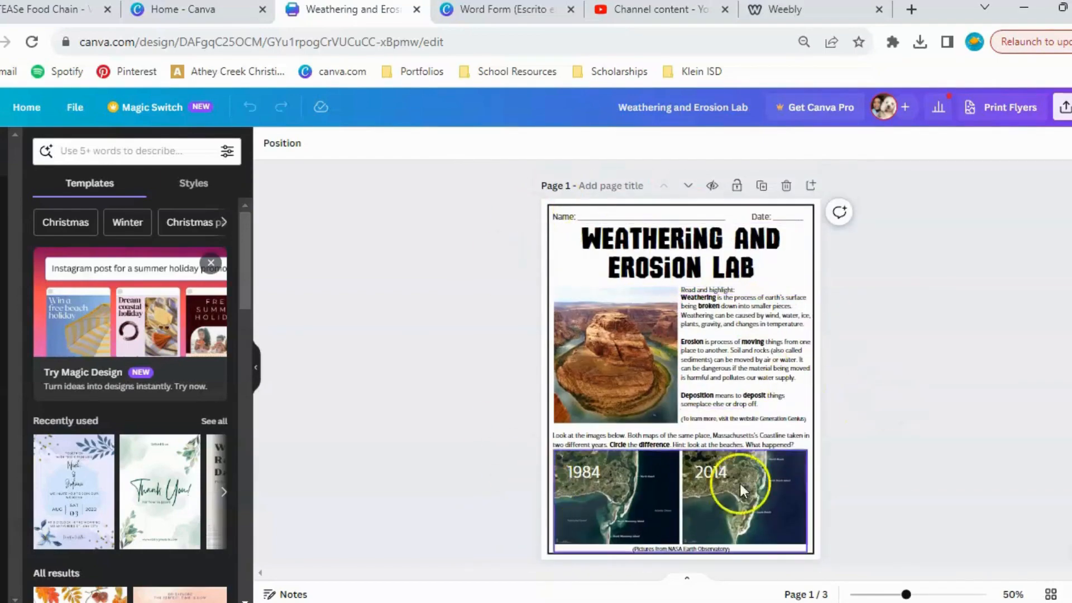
scroll(762, 492, "down", 2)
scroll(762, 491, "down", 5)
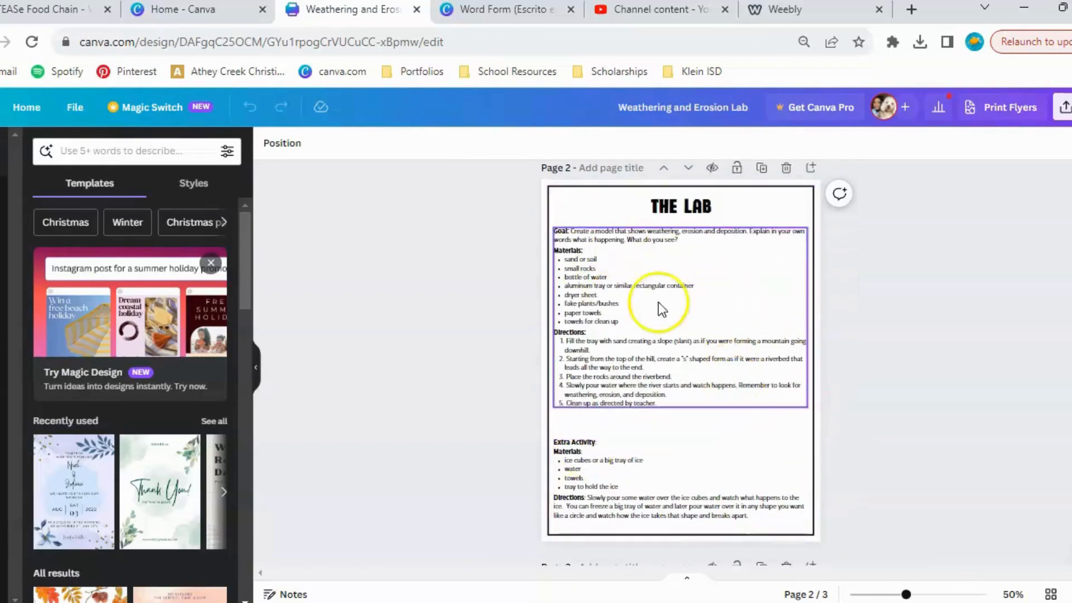
scroll(793, 424, "down", 1)
scroll(793, 427, "down", 6)
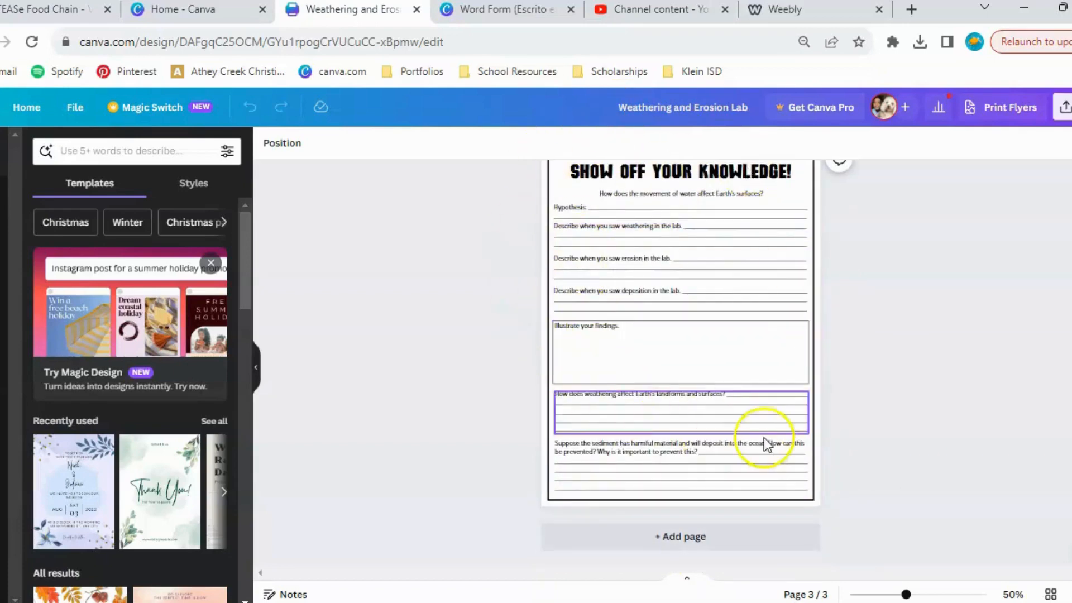
scroll(812, 423, "up", 14)
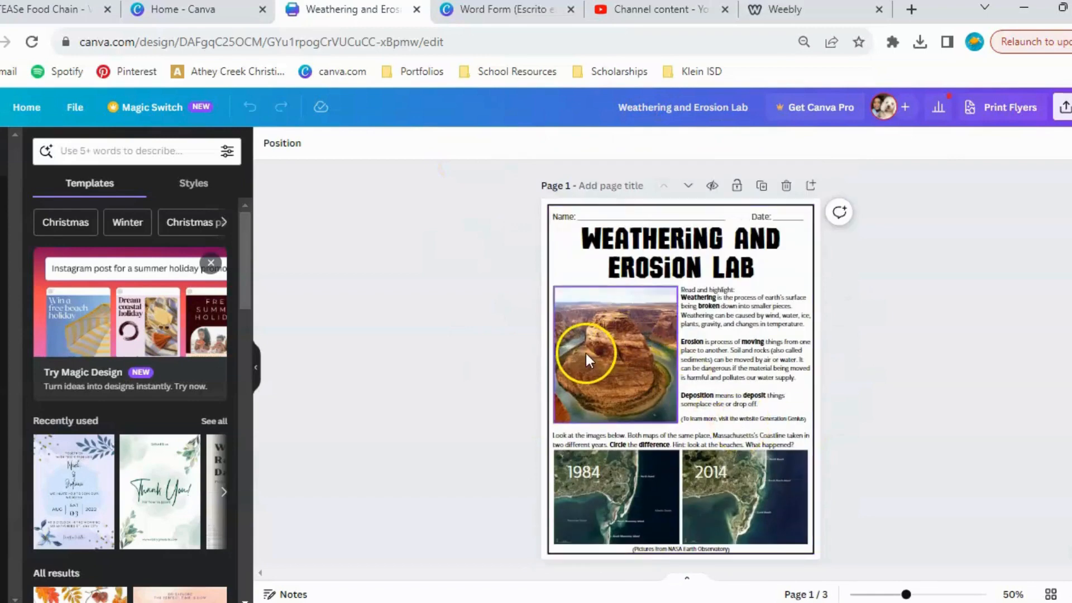
Select the canyon photo and the grouped 1984 and 2014 coastline maps on page 1 to inspect the images used.
left_click(586, 353)
left_click(623, 492)
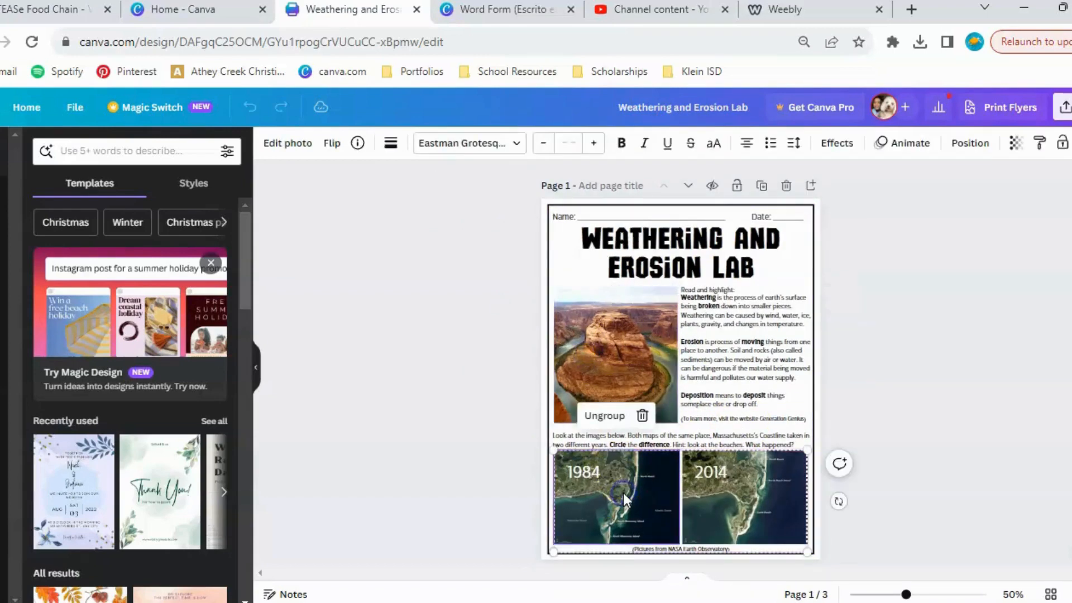
left_click(604, 324)
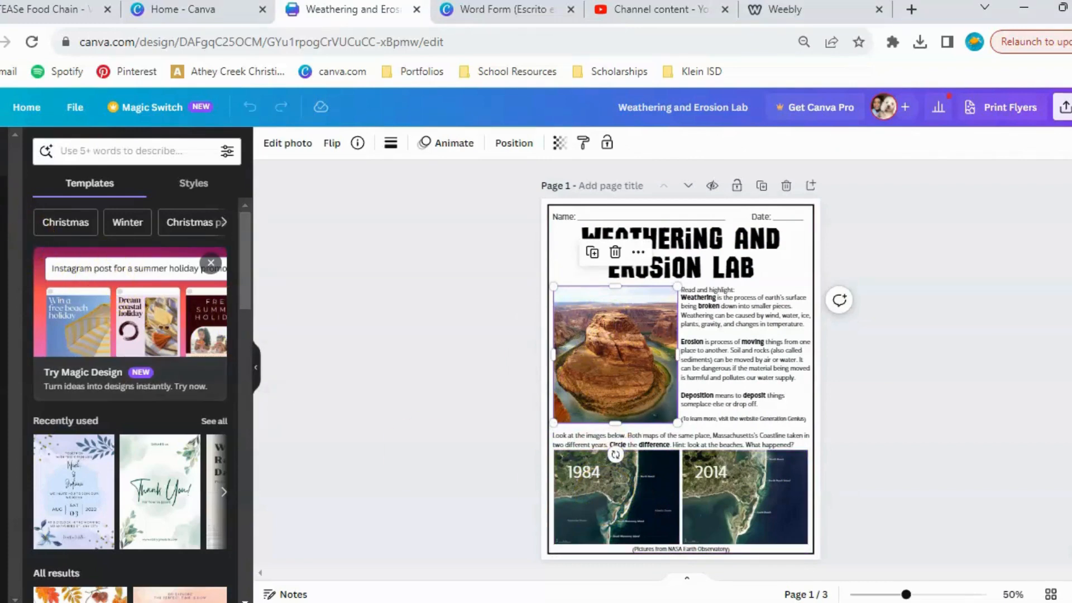
Search the elements library for "canyon" and look through the photo results.
left_click(2, 202)
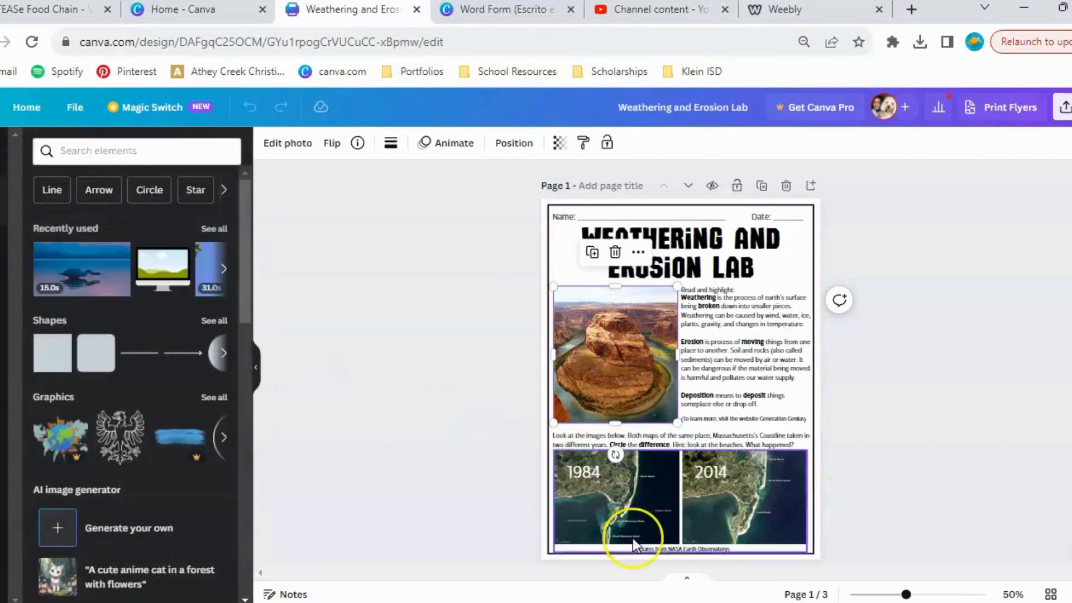
left_click(146, 152)
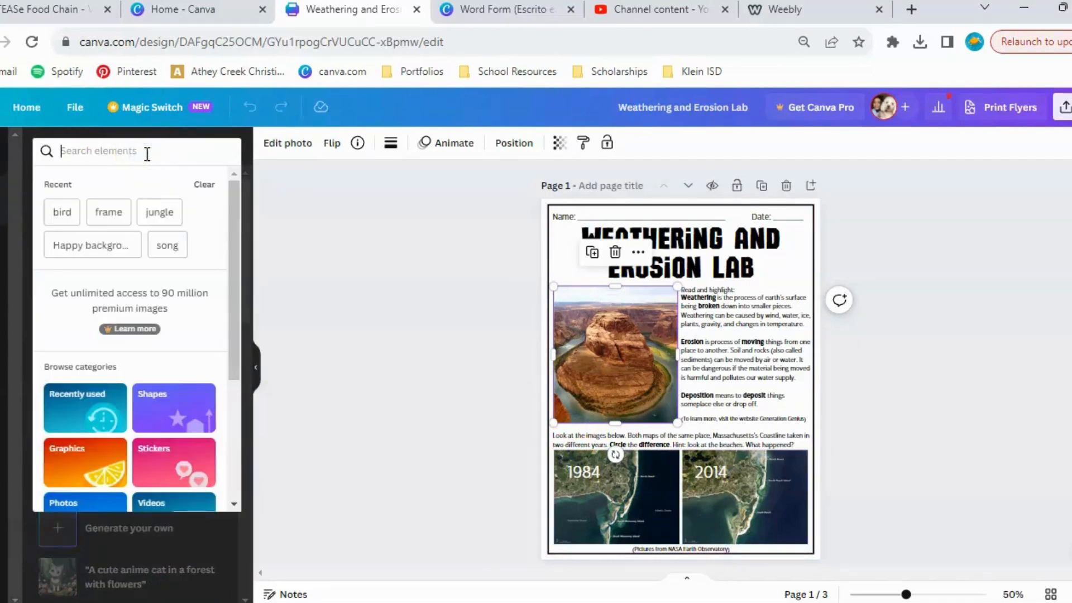
type("canyon")
key("Return")
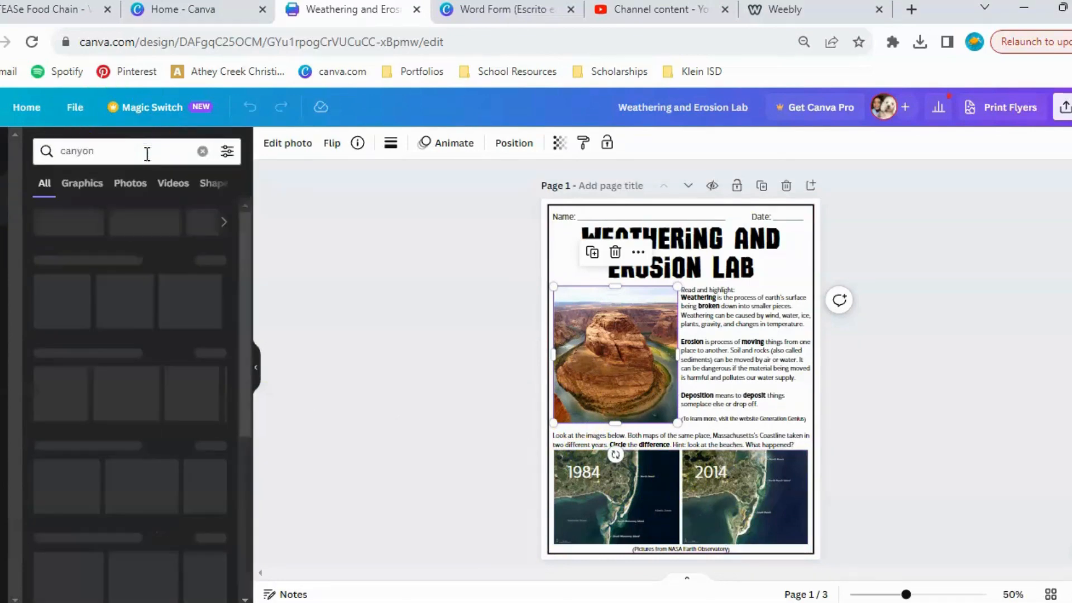
left_click(127, 185)
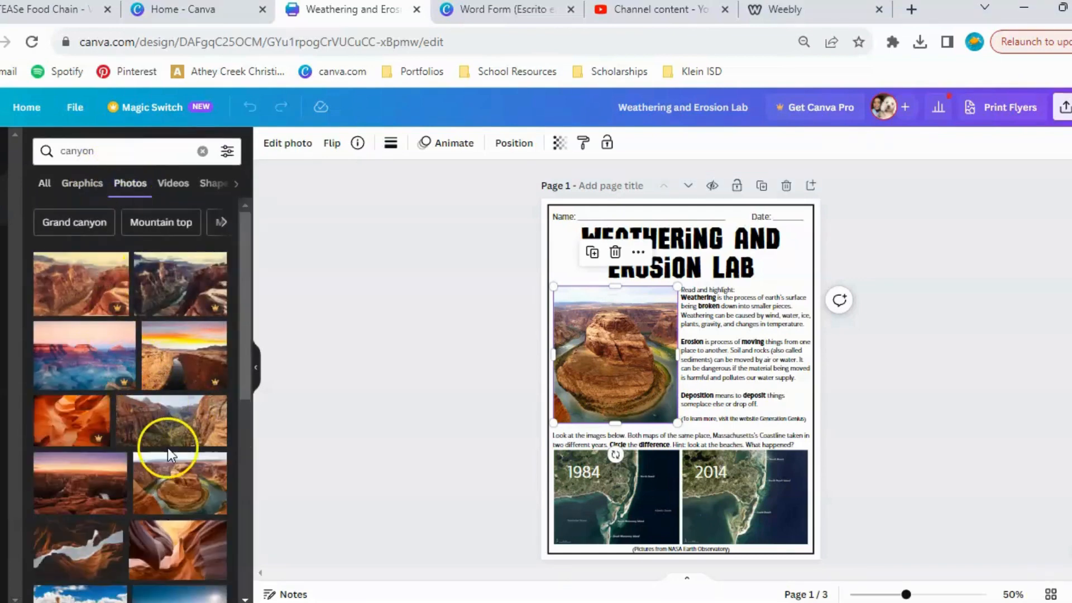
scroll(167, 448, "down", 1)
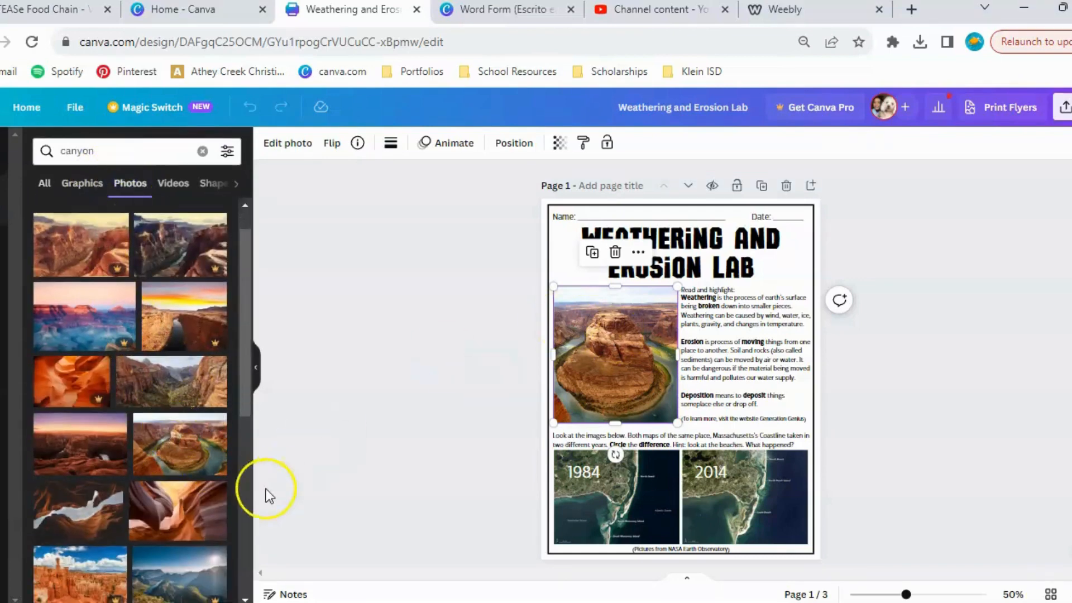
scroll(191, 455, "down", 3)
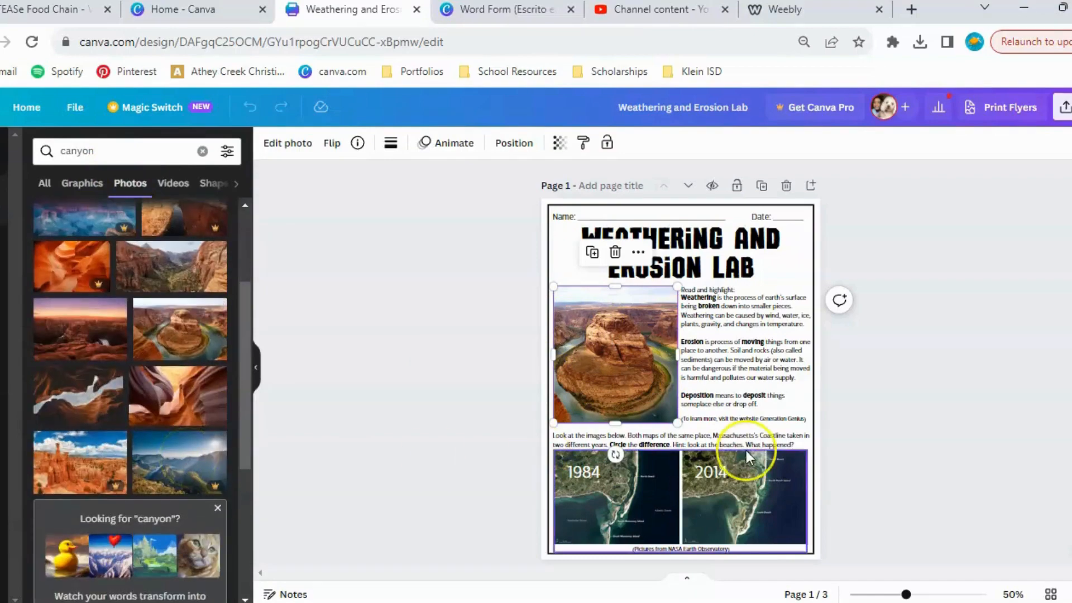
Look through the default text styles and font combinations, and inspect the formatting of the weathering, erosion and deposition definitions text box.
scroll(749, 458, "down", 2)
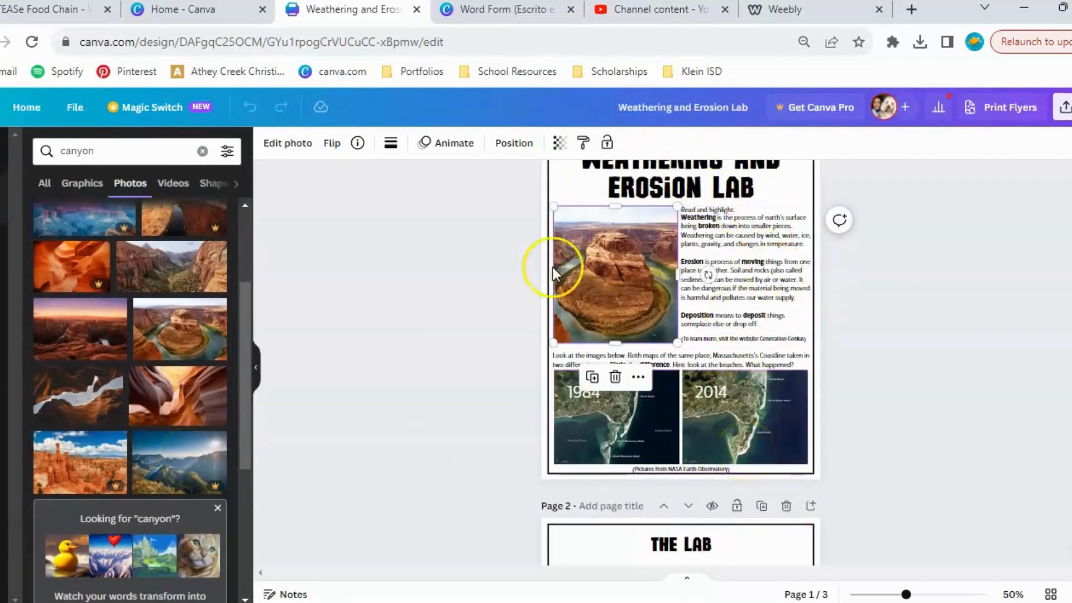
left_click(3, 250)
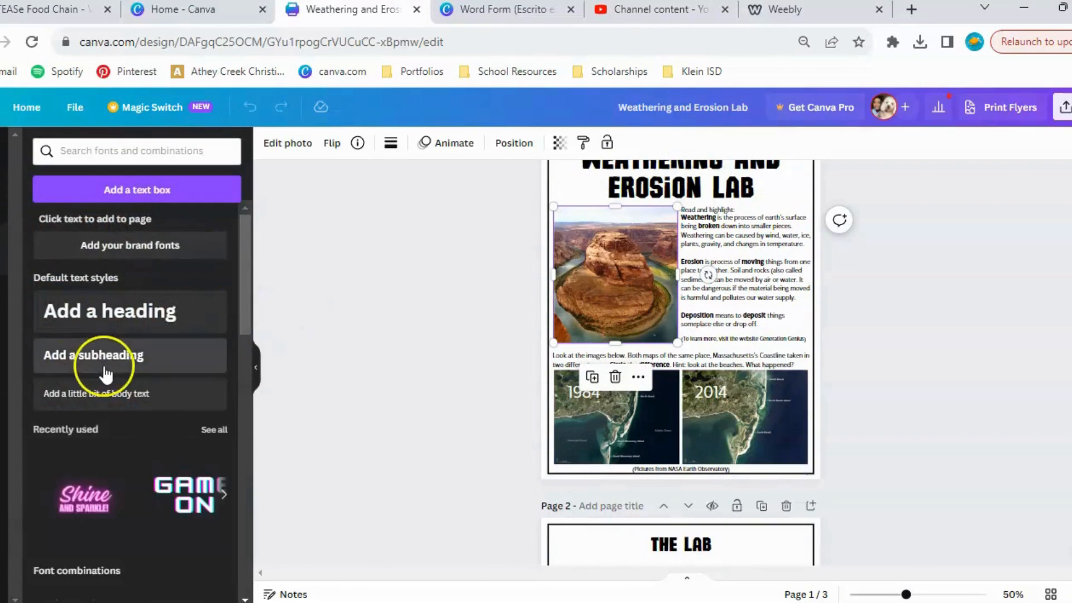
scroll(106, 359, "down", 1)
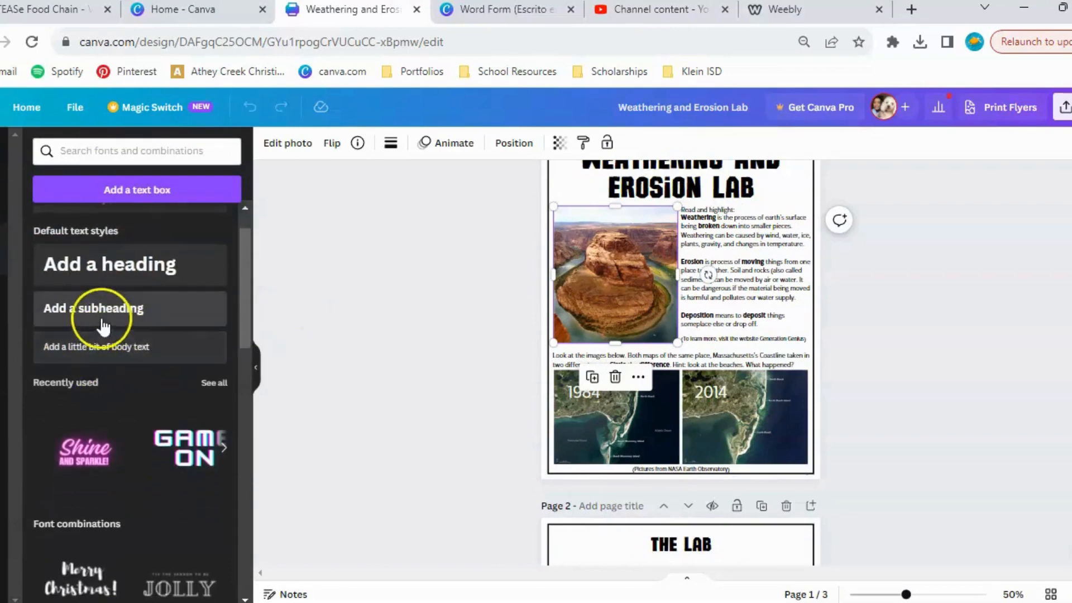
left_click(760, 263)
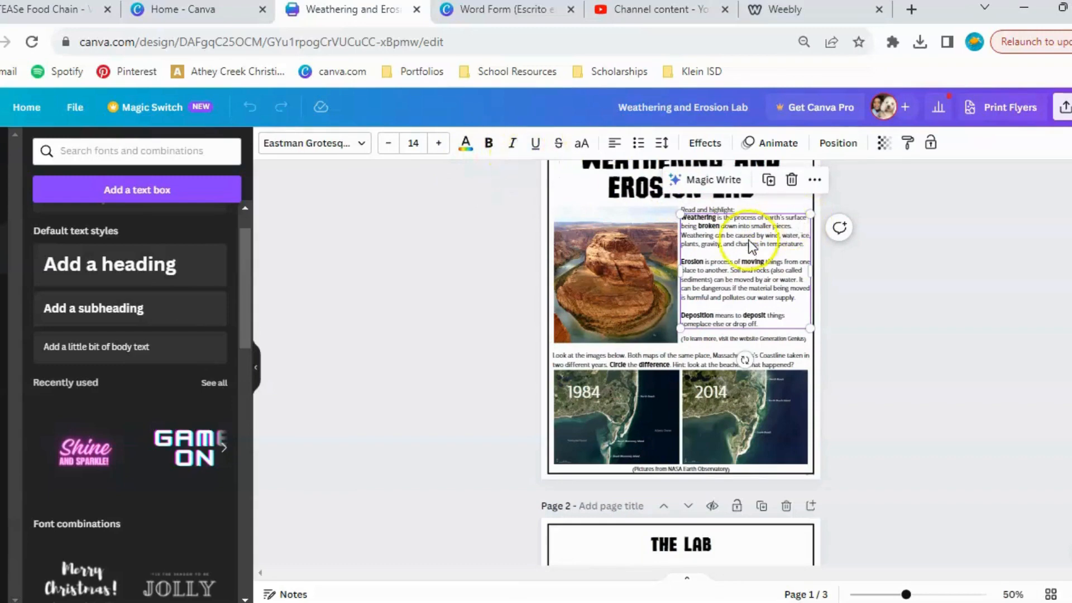
left_click(893, 293)
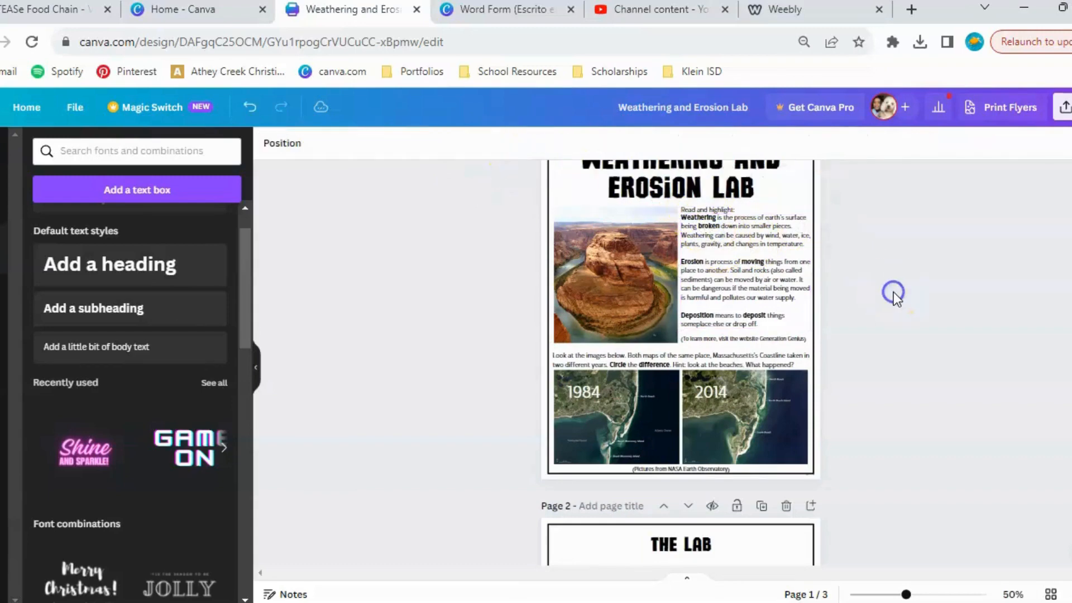
Inspect the font settings of the "Weathering and Erosion Lab" title on page 1, and view the pages below it.
scroll(893, 293, "down", 3)
scroll(893, 292, "up", 5)
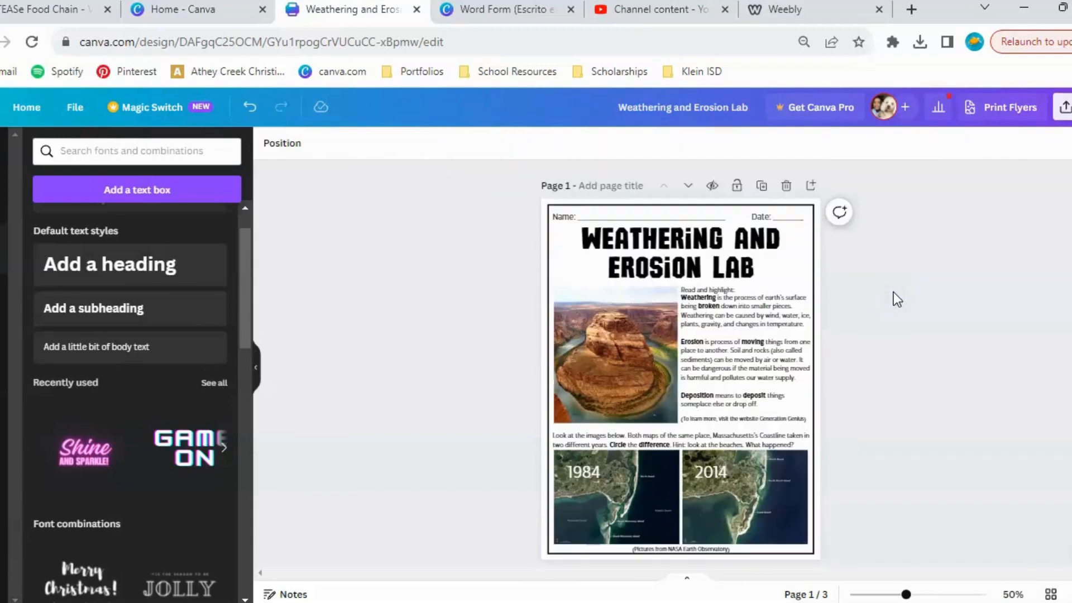
left_click(658, 268)
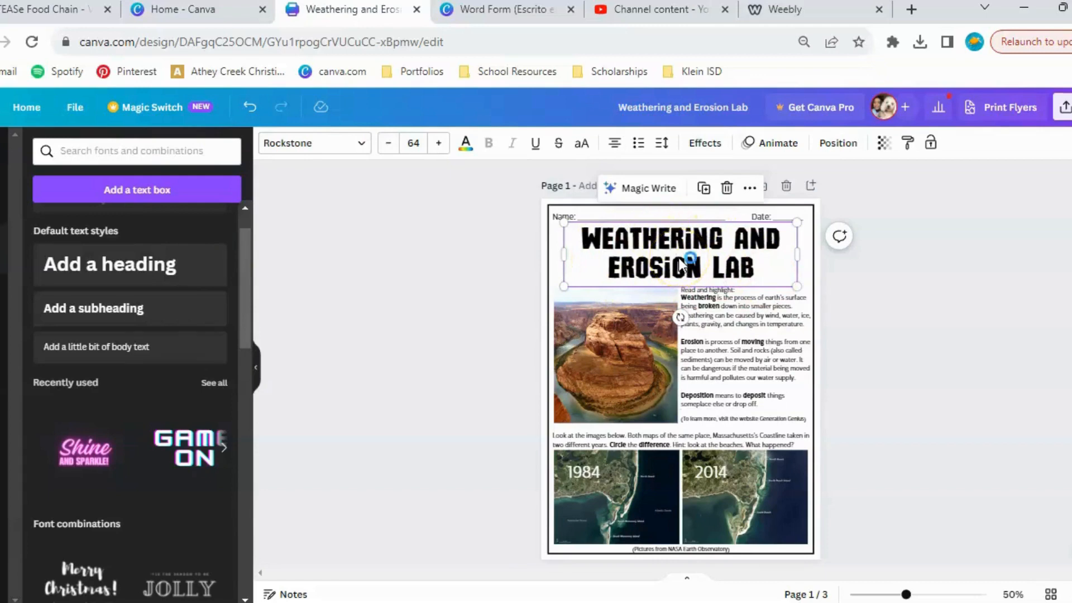
left_click(879, 320)
scroll(879, 320, "down", 5)
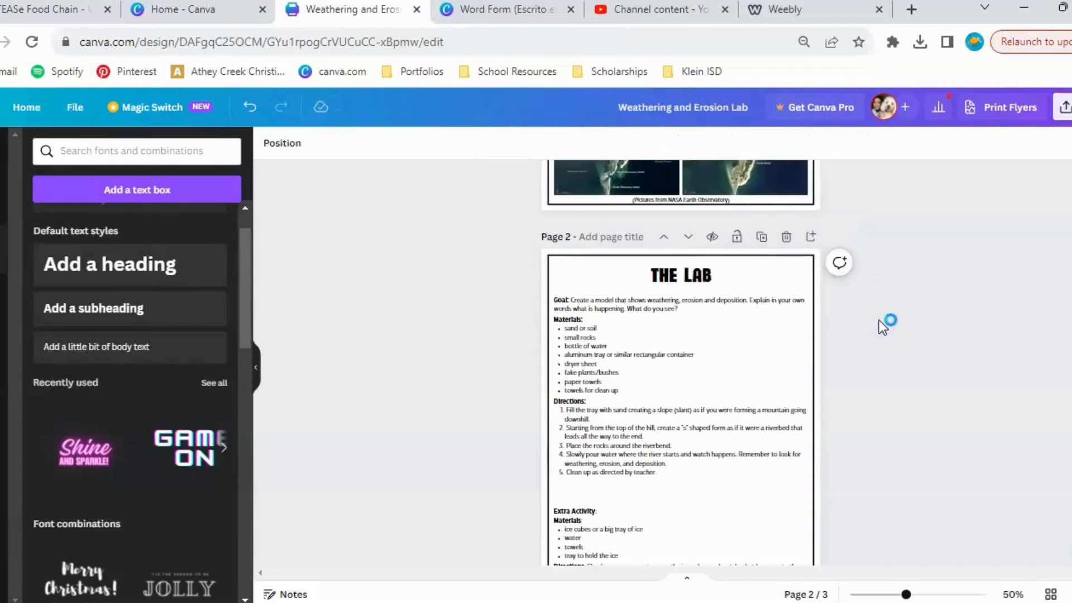
scroll(879, 320, "down", 3)
Switch to the Word Form (Escrito en Palabras) design and examine the Numbers in Word Form worksheet on page 1.
left_click(459, 14)
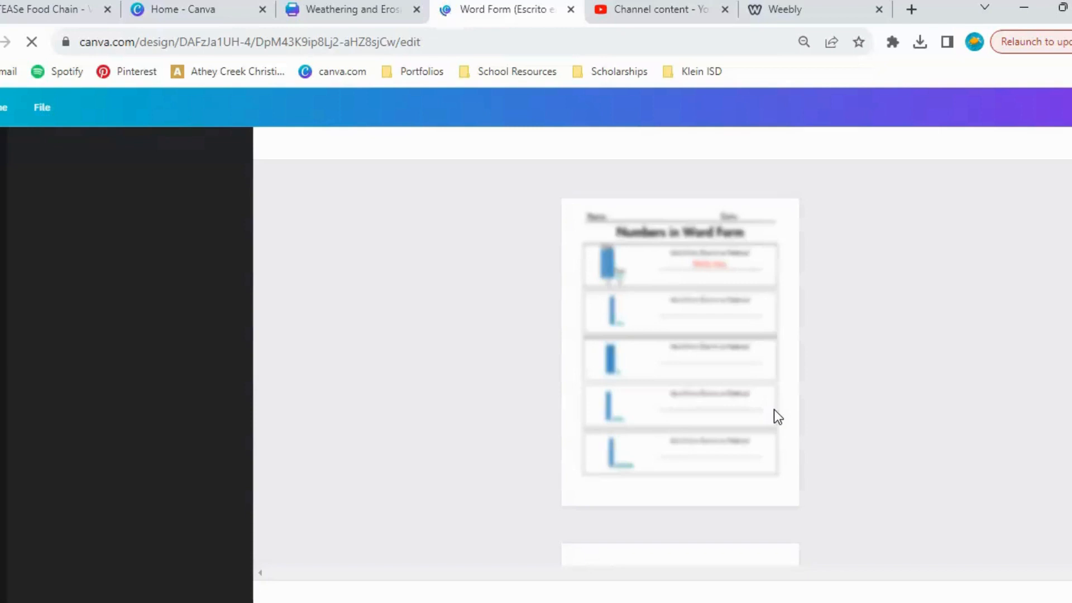
left_click(745, 310)
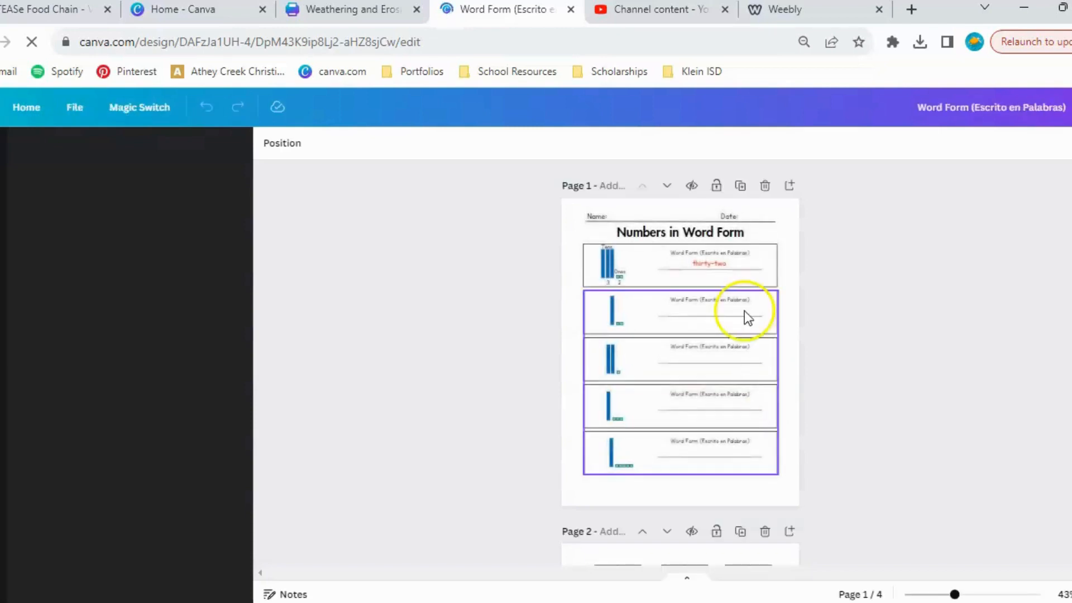
scroll(749, 315, "up", 5)
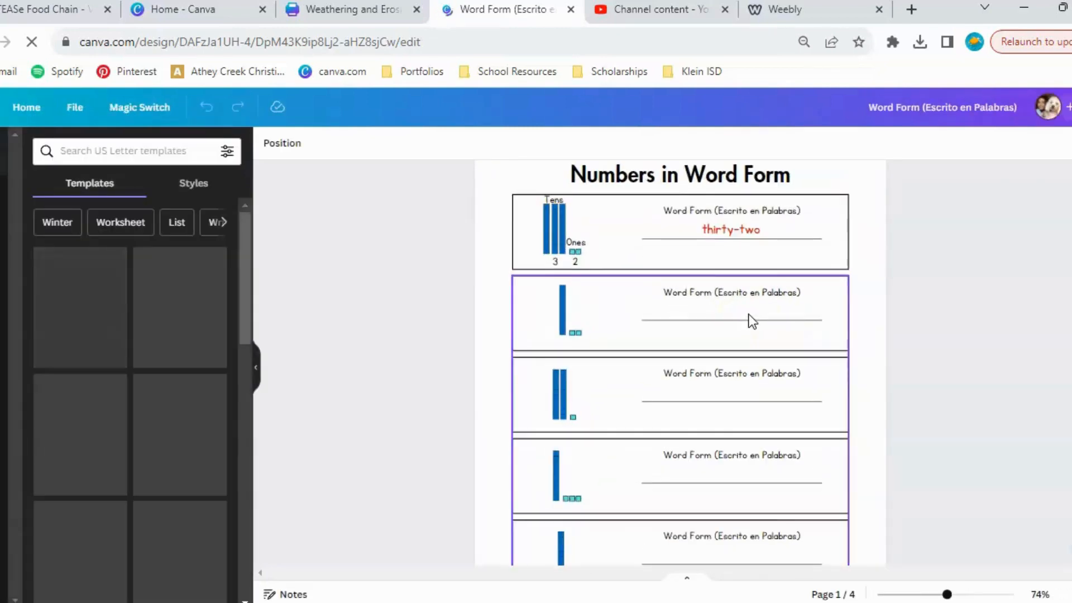
scroll(749, 315, "down", 2)
scroll(749, 315, "up", 4)
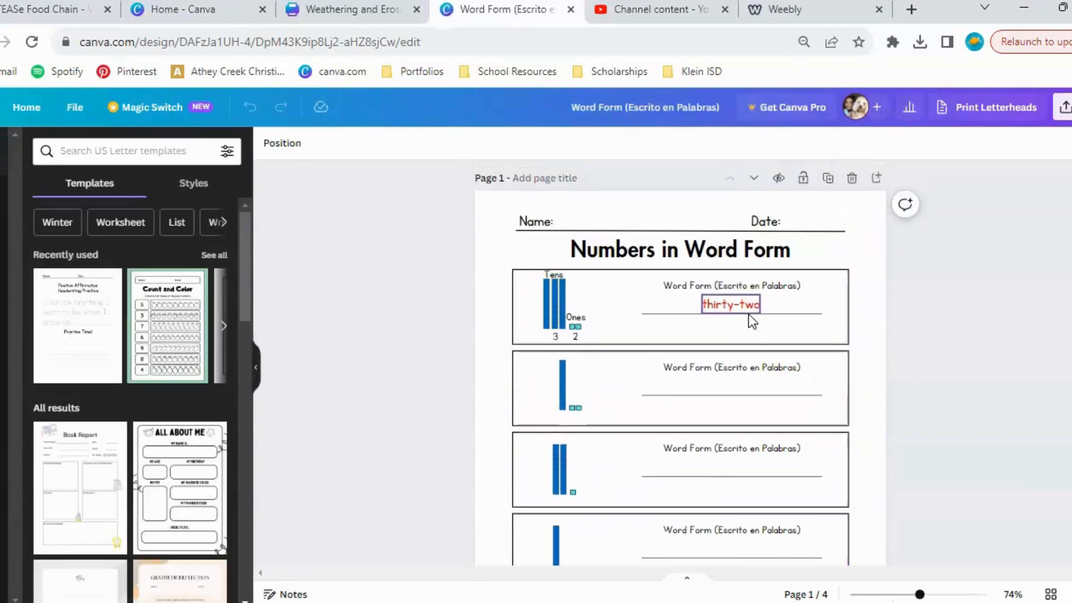
left_click(794, 455)
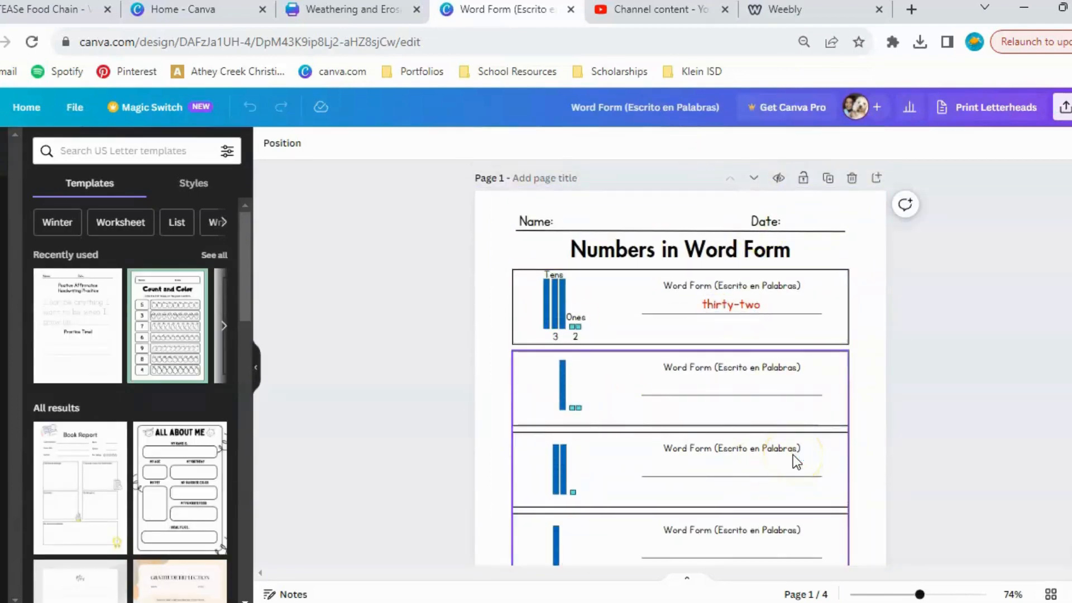
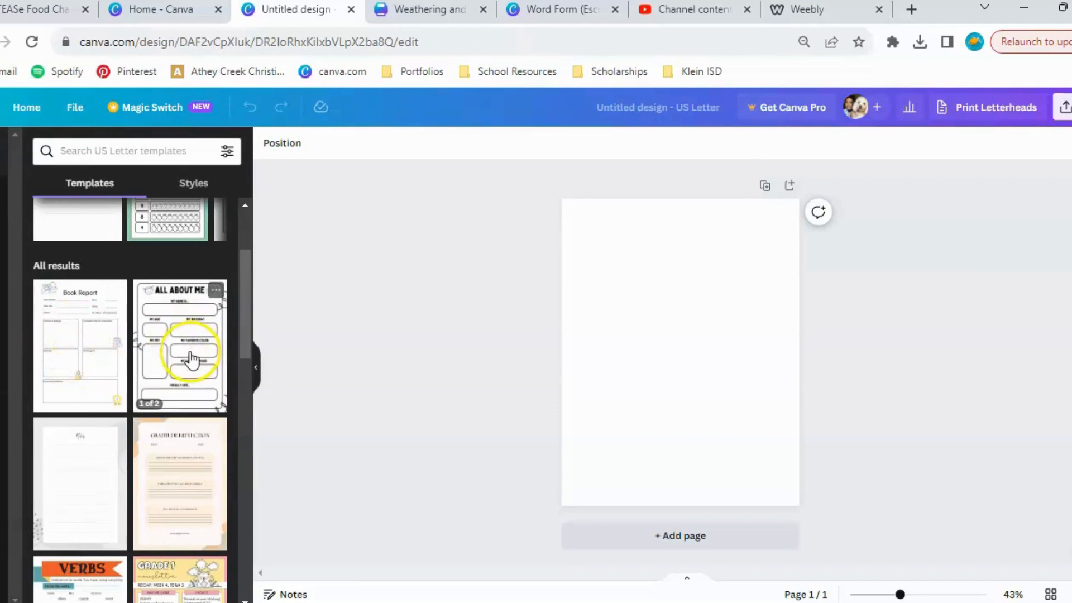
Search the US Letter templates for "addition" and apply the black and white Two-Digit Addition worksheet to the blank page.
scroll(90, 335, "down", 5)
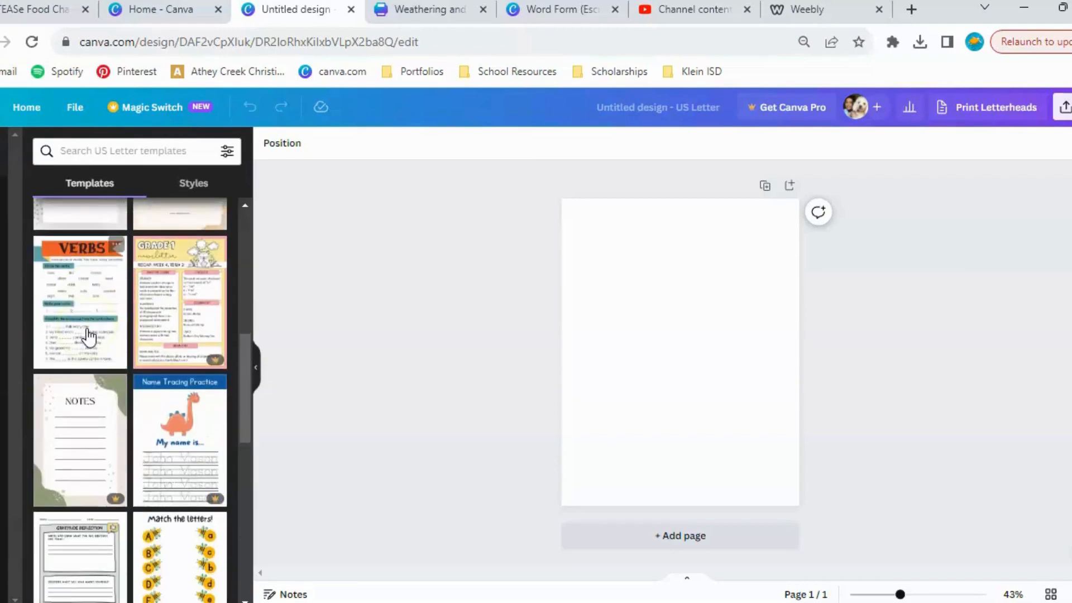
left_click(91, 150)
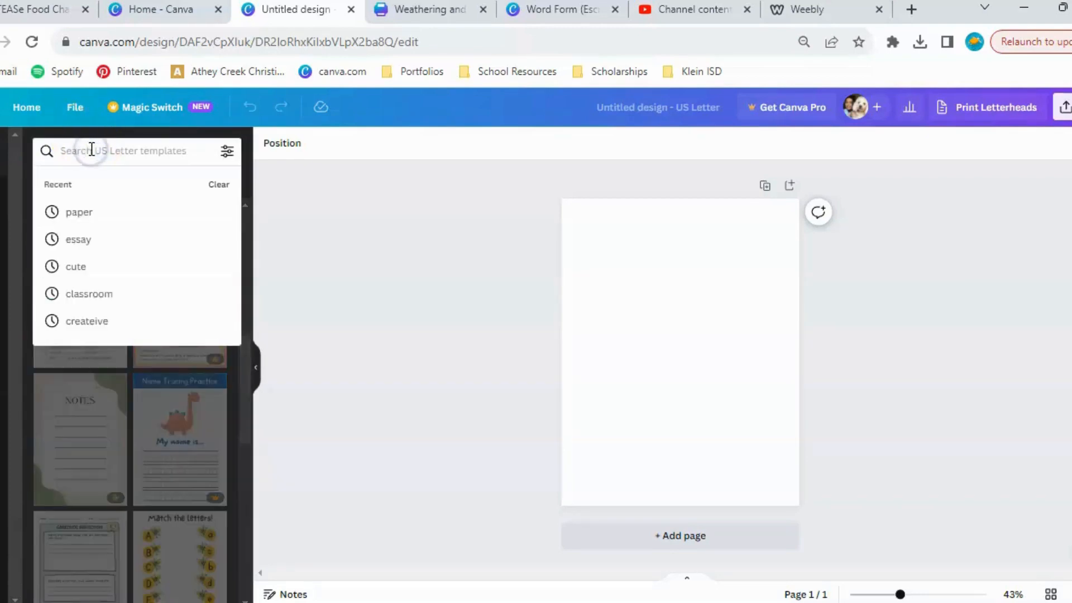
type("addition")
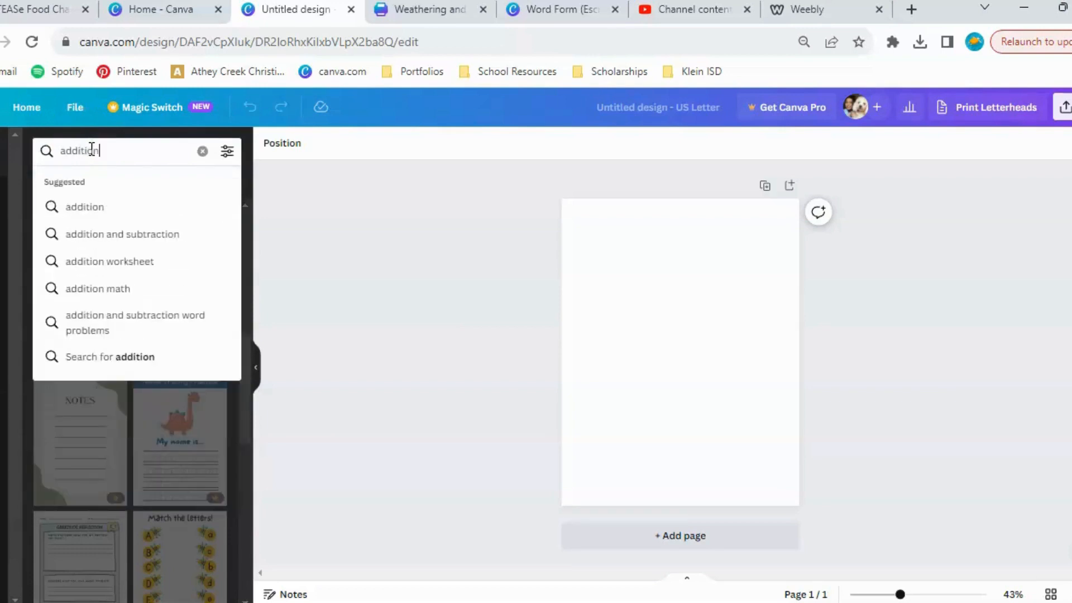
key("Return")
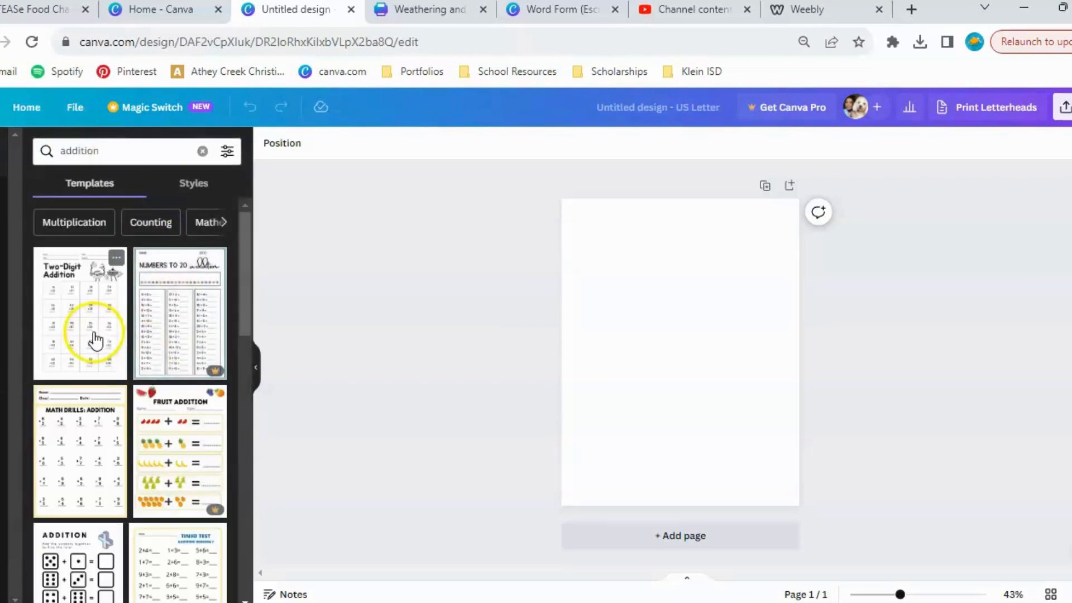
left_click(95, 333)
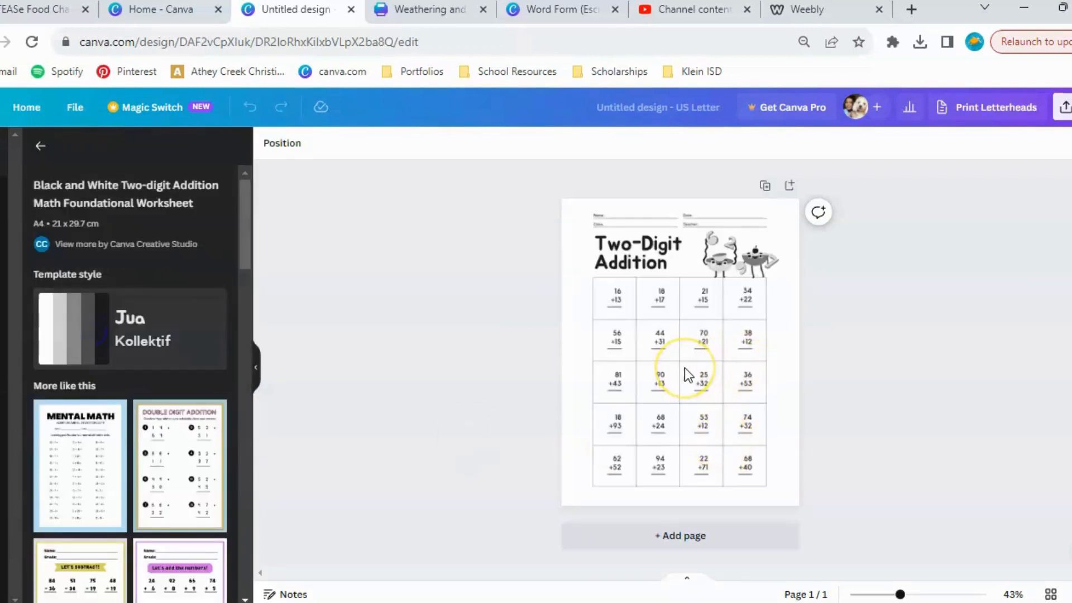
Change the first problem on the Two-Digit Addition worksheet to 500 +40 and widen its text box to fit.
scroll(684, 367, "up", 3)
scroll(684, 368, "down", 2)
scroll(684, 368, "up", 2)
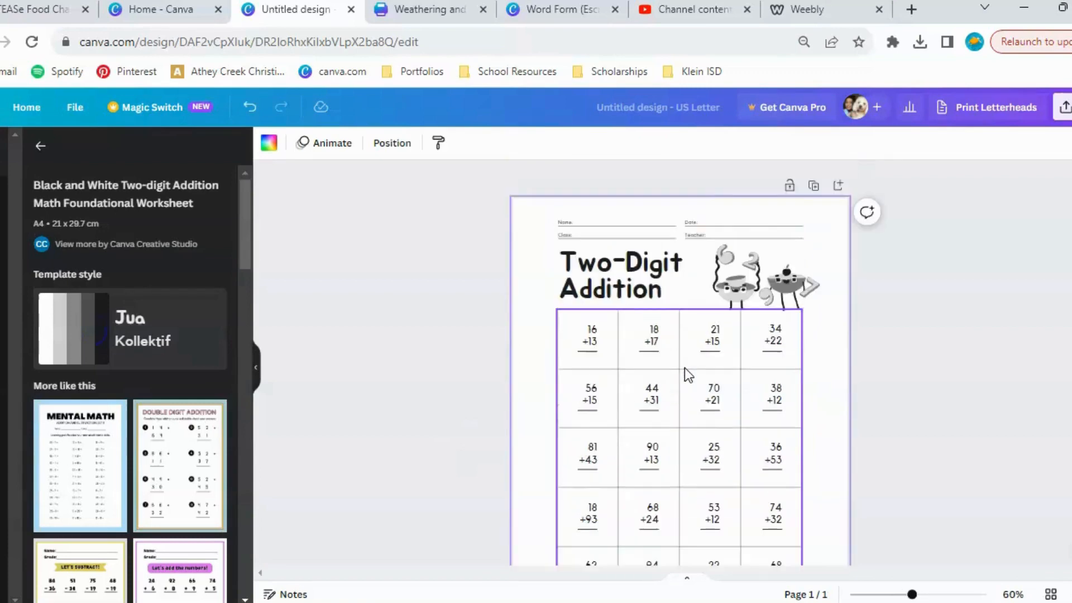
scroll(685, 368, "up", 3)
scroll(685, 367, "up", 3)
left_click(444, 284)
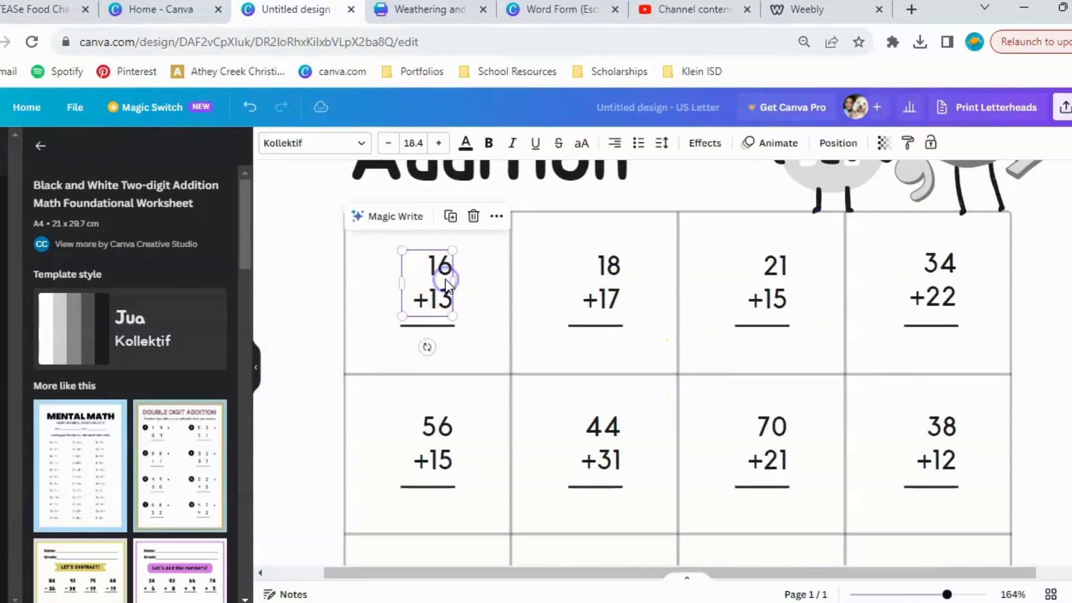
double_click(444, 290)
left_click(444, 296)
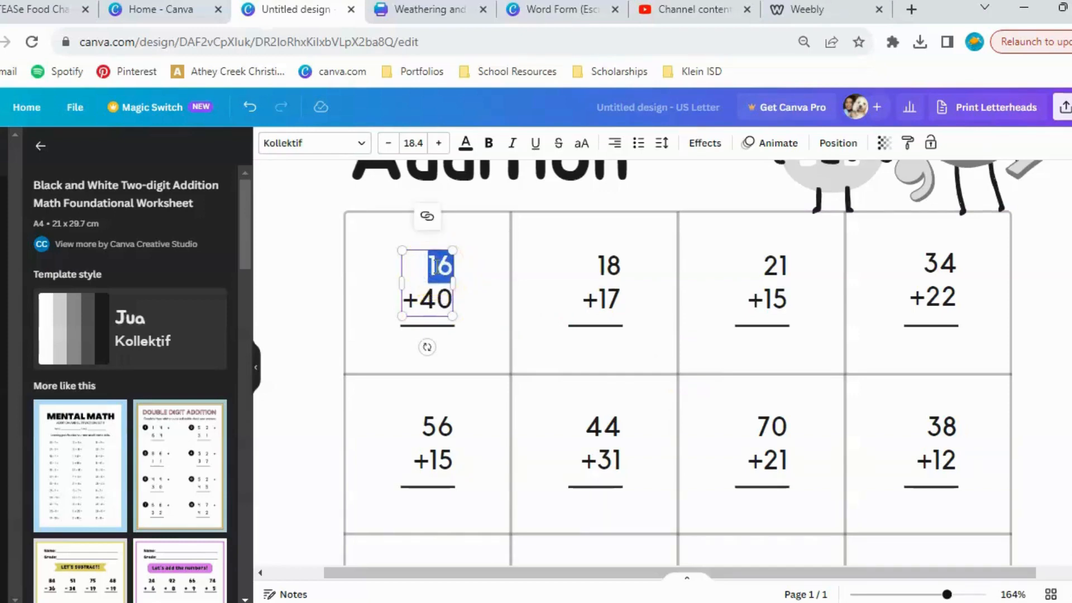
key("Return")
type("500")
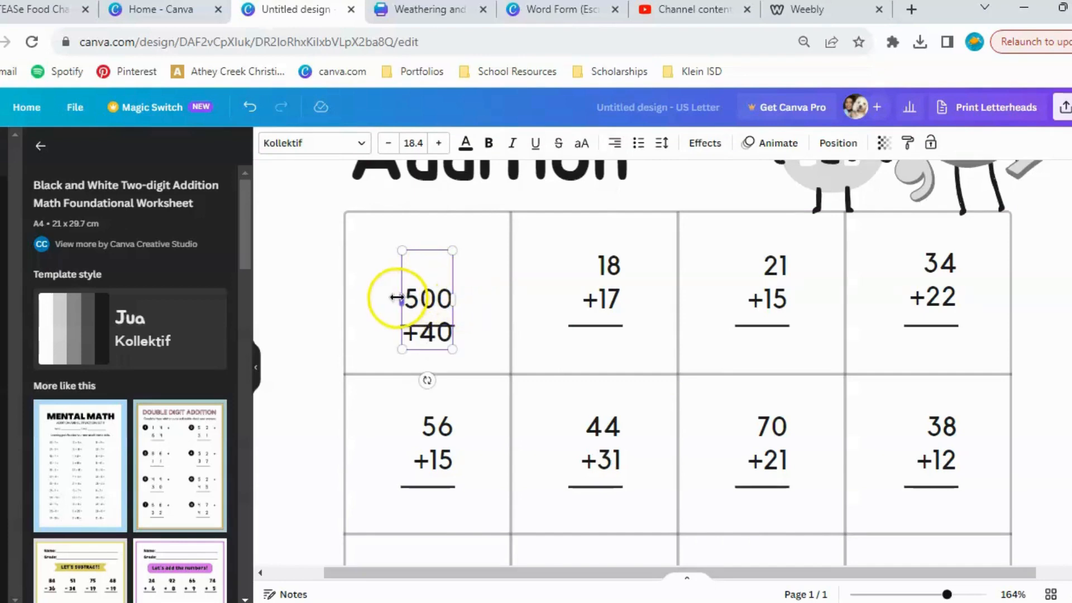
left_click_drag(394, 297, 378, 300)
left_click(313, 313)
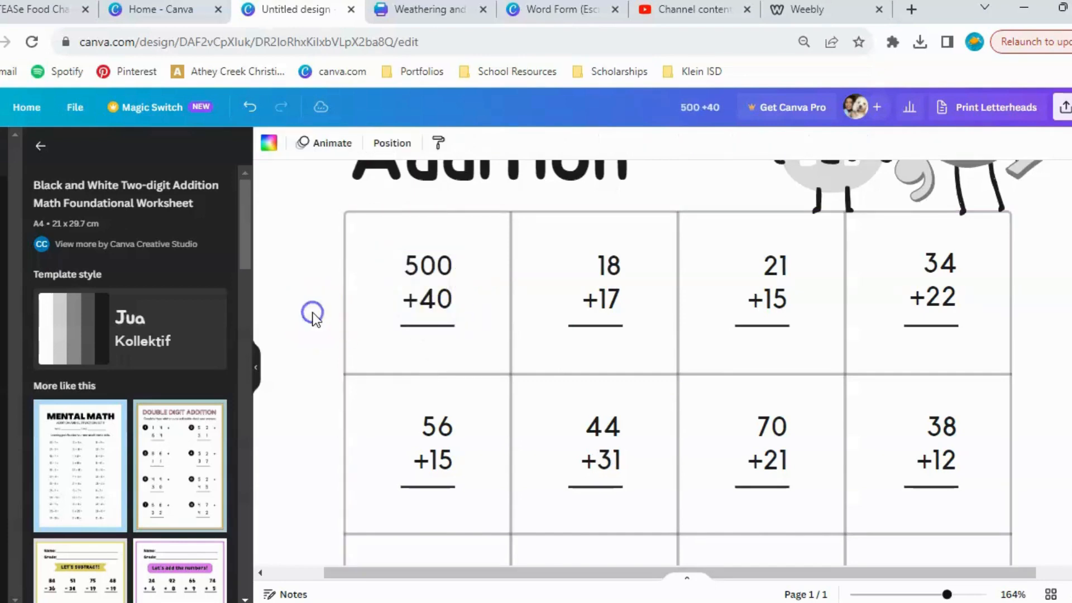
Change the plus sign to a minus sign in the 90 and 13 problem in the third row, and review the worksheet.
scroll(767, 321, "down", 1)
scroll(766, 327, "down", 3)
scroll(766, 327, "down", 5)
scroll(766, 326, "down", 2)
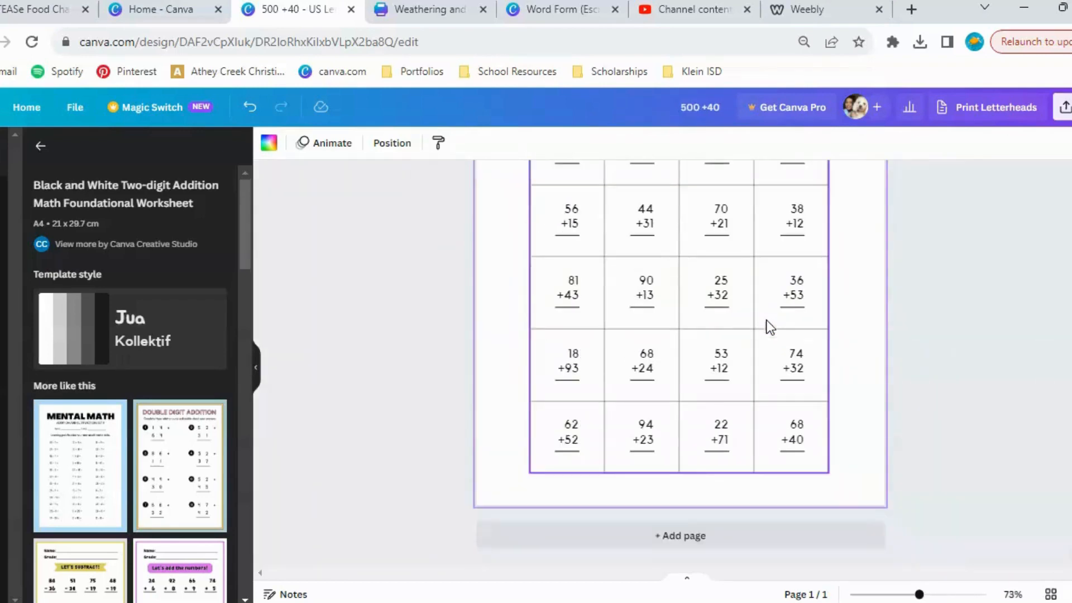
left_click(638, 294)
left_click(639, 294)
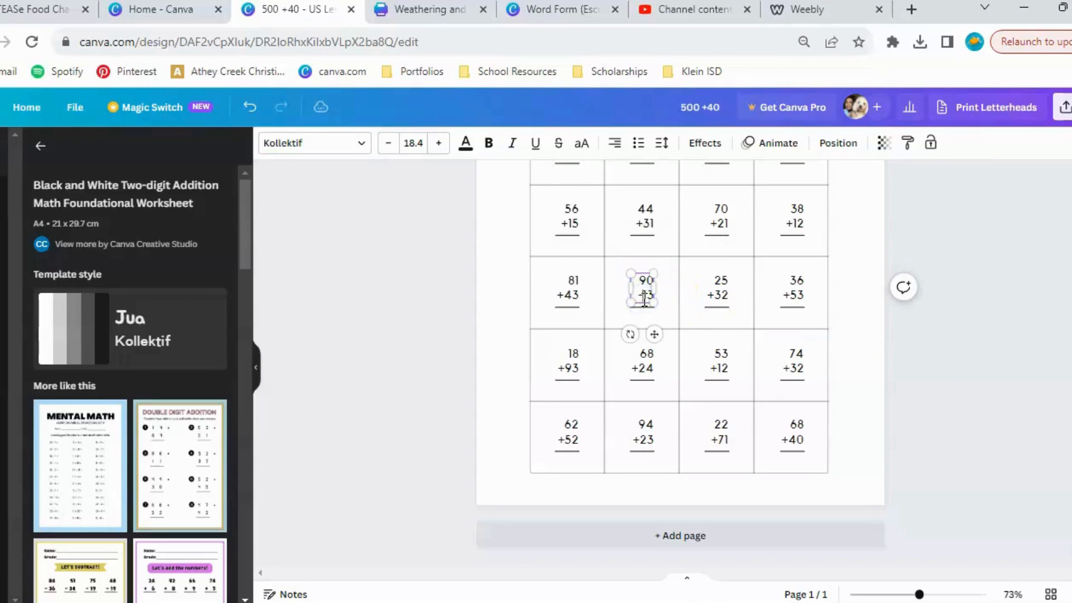
left_click(908, 403)
scroll(908, 403, "up", 1)
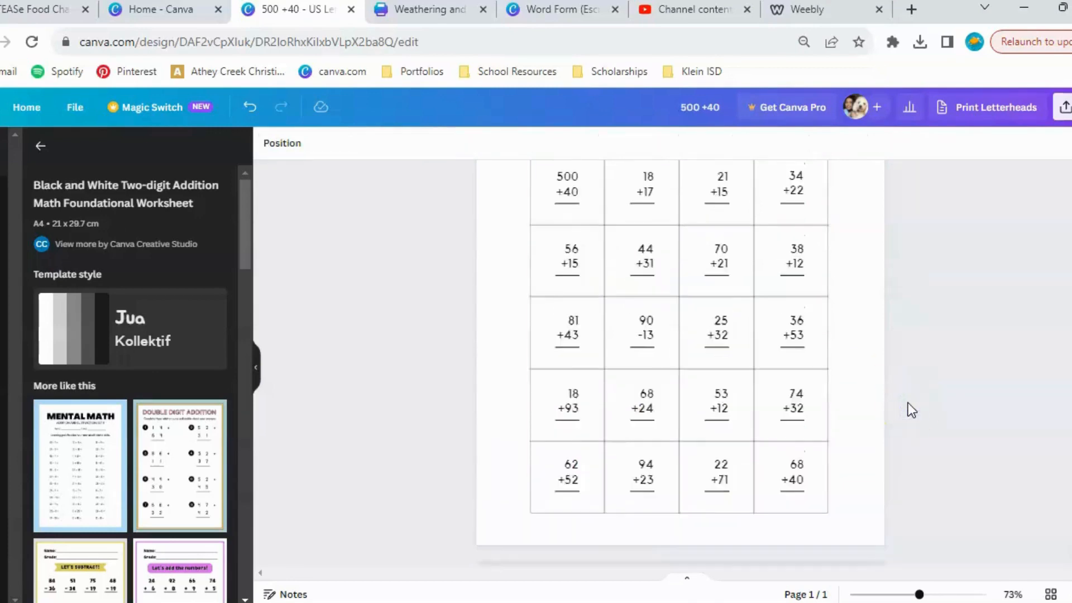
scroll(908, 403, "up", 3)
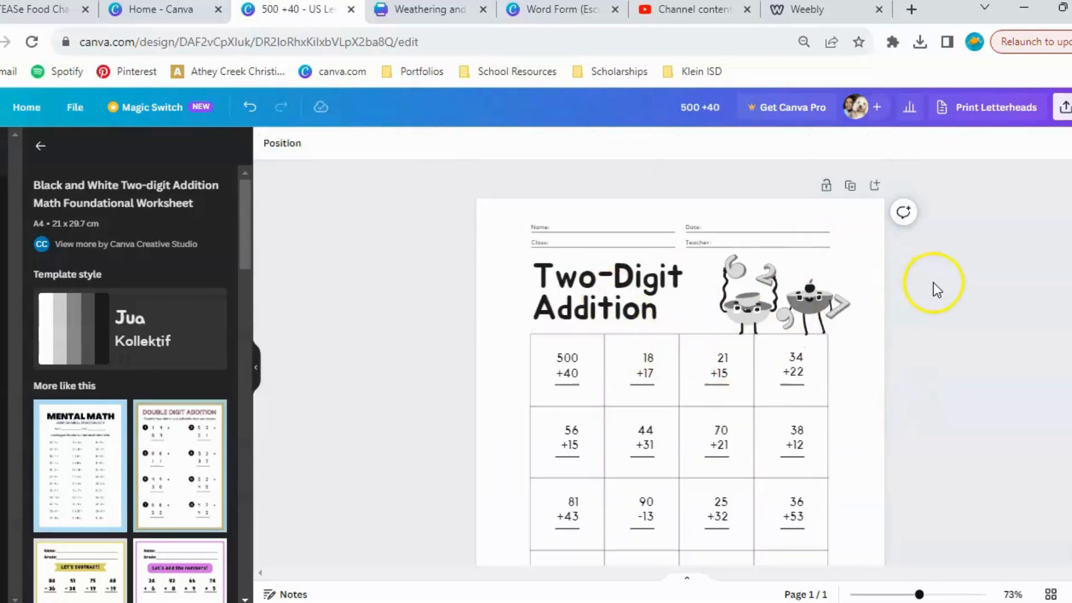
scroll(723, 391, "down", 4)
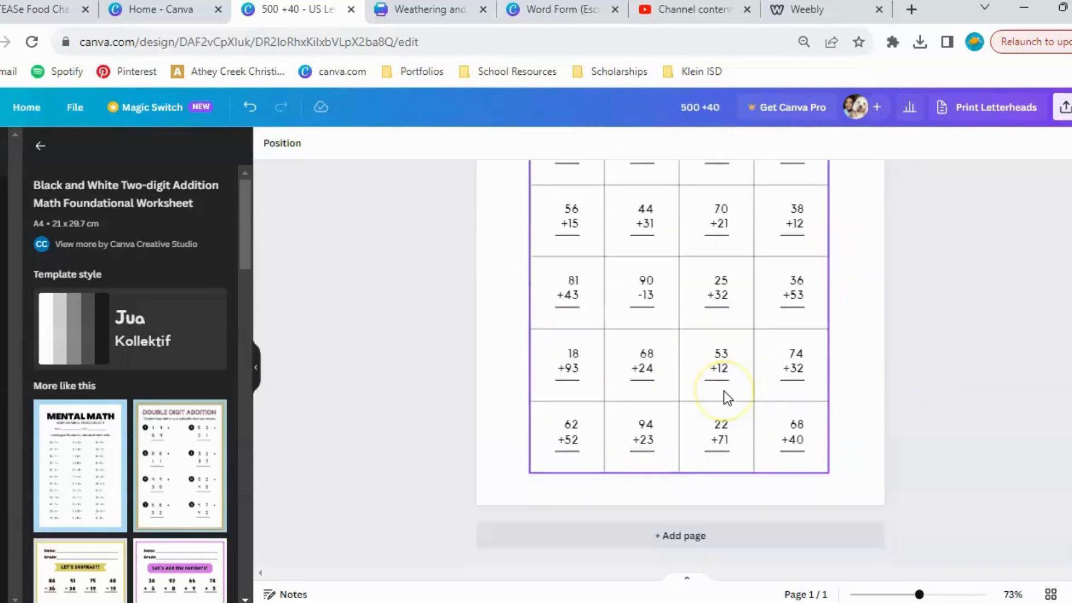
scroll(725, 393, "up", 4)
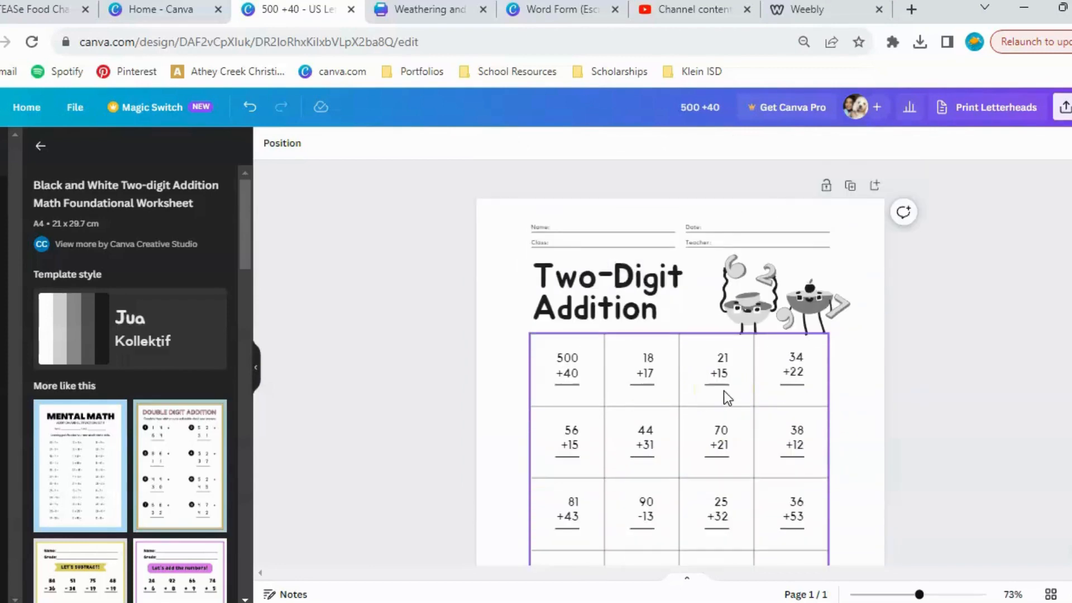
Return to the addition template results, open the Fruit Addition template and try to apply its first page.
left_click(40, 146)
scroll(170, 440, "down", 2)
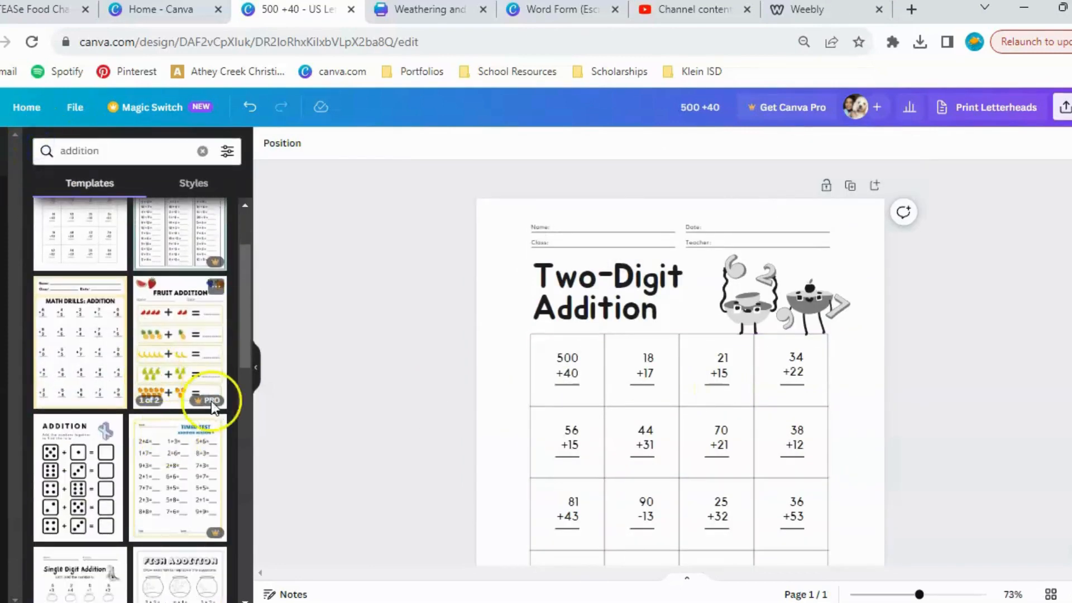
left_click(180, 338)
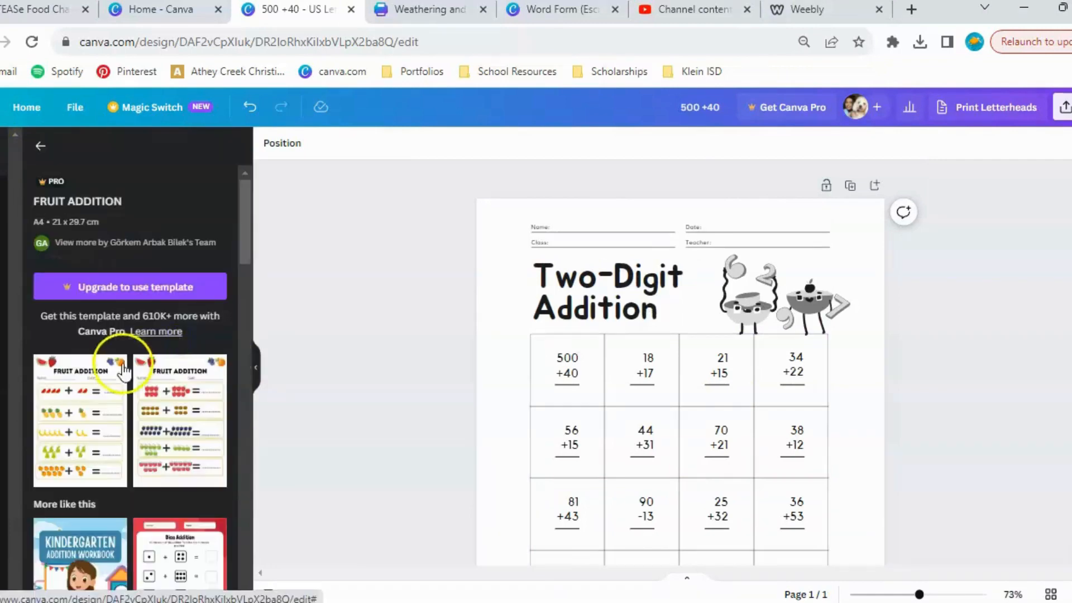
left_click(91, 412)
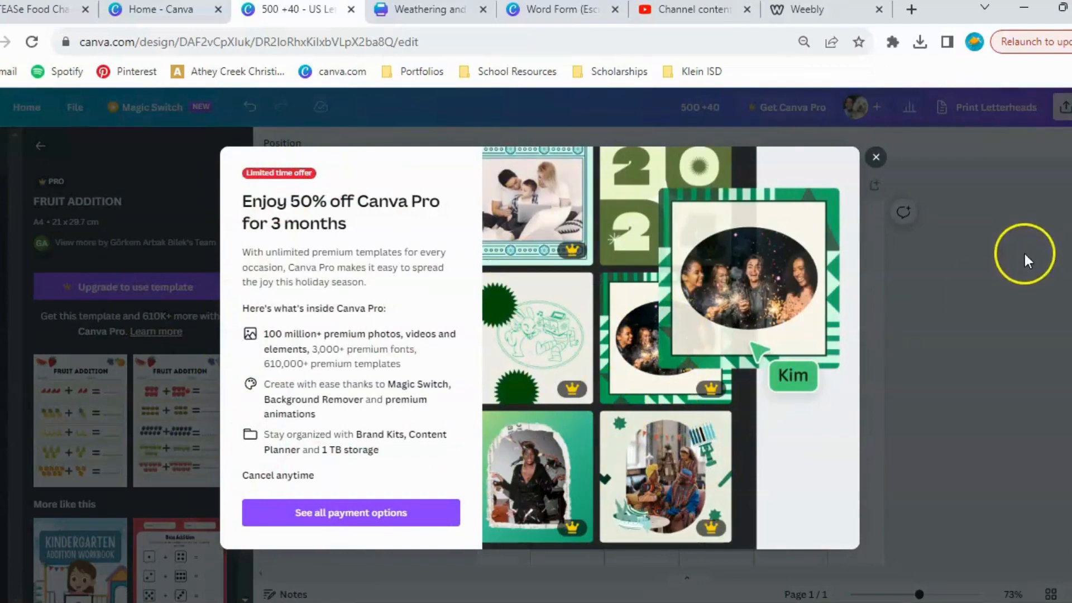
left_click(875, 158)
Open the similar Kindergarten Addition Workbook template and replace the current page with its first Addition to 5 worksheet.
scroll(137, 360, "down", 5)
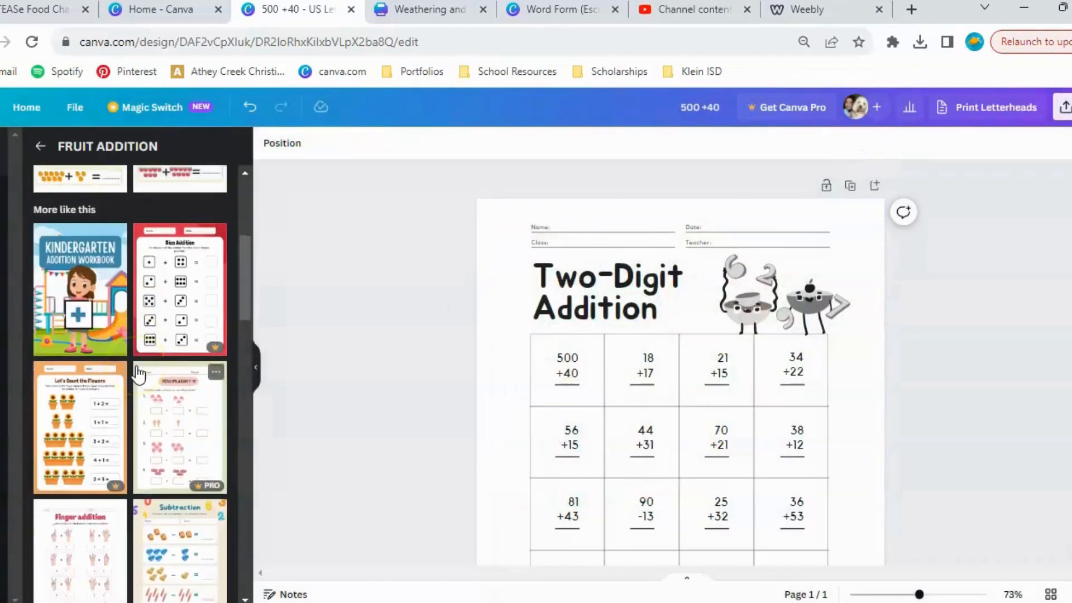
scroll(139, 374, "down", 1)
scroll(139, 373, "up", 2)
left_click(76, 337)
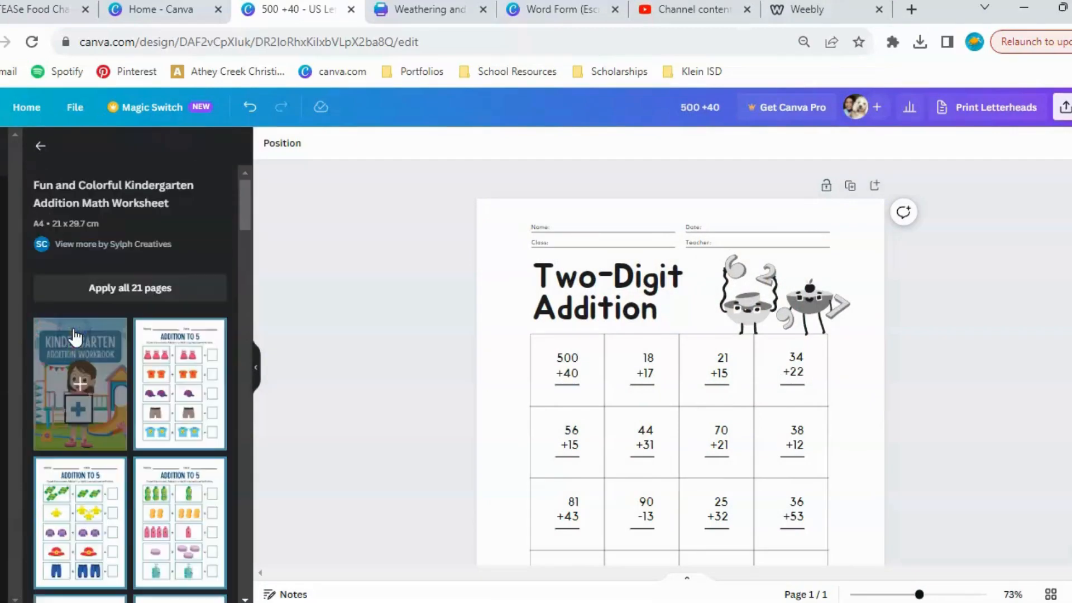
left_click(183, 433)
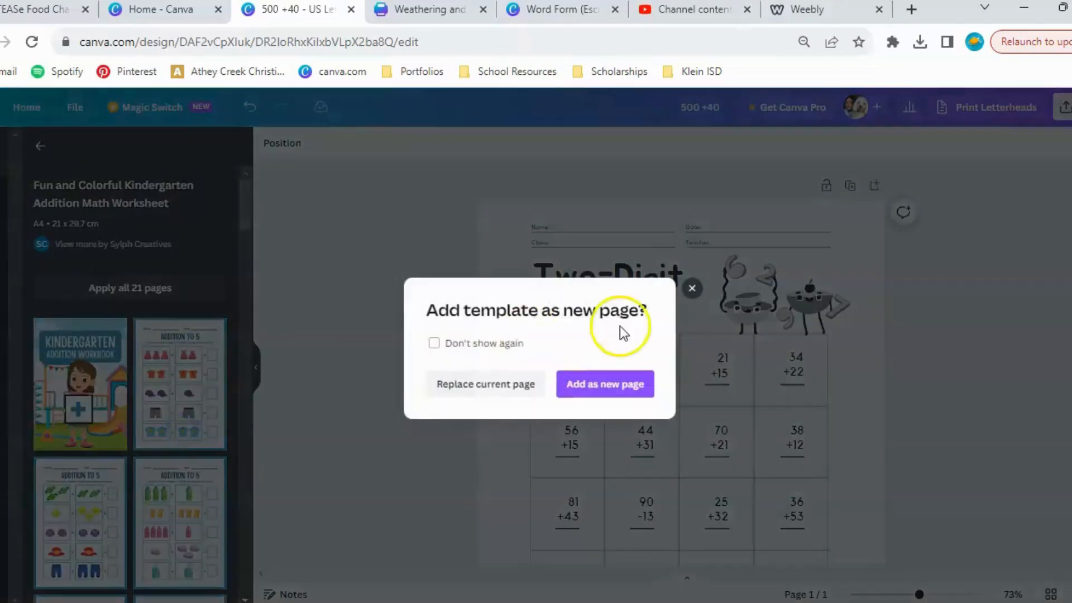
left_click(500, 389)
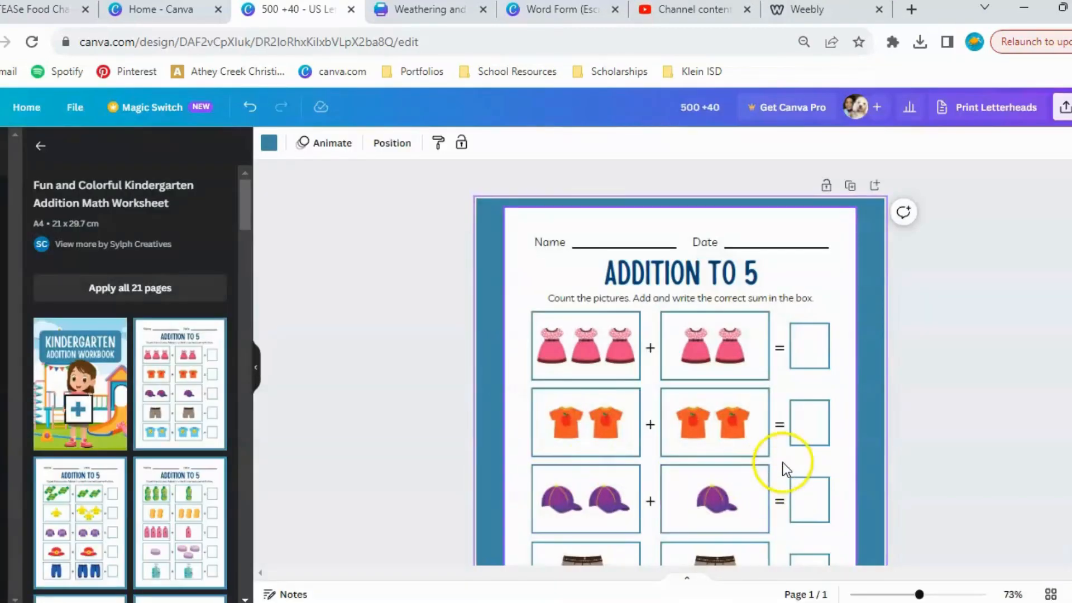
scroll(782, 463, "down", 3)
scroll(783, 462, "down", 3)
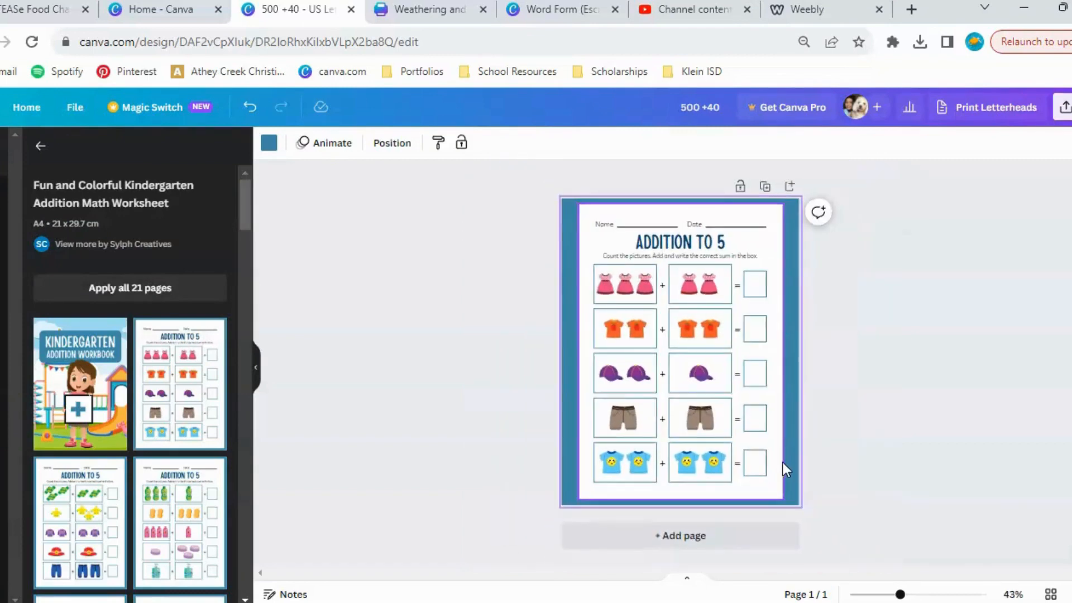
left_click(515, 352)
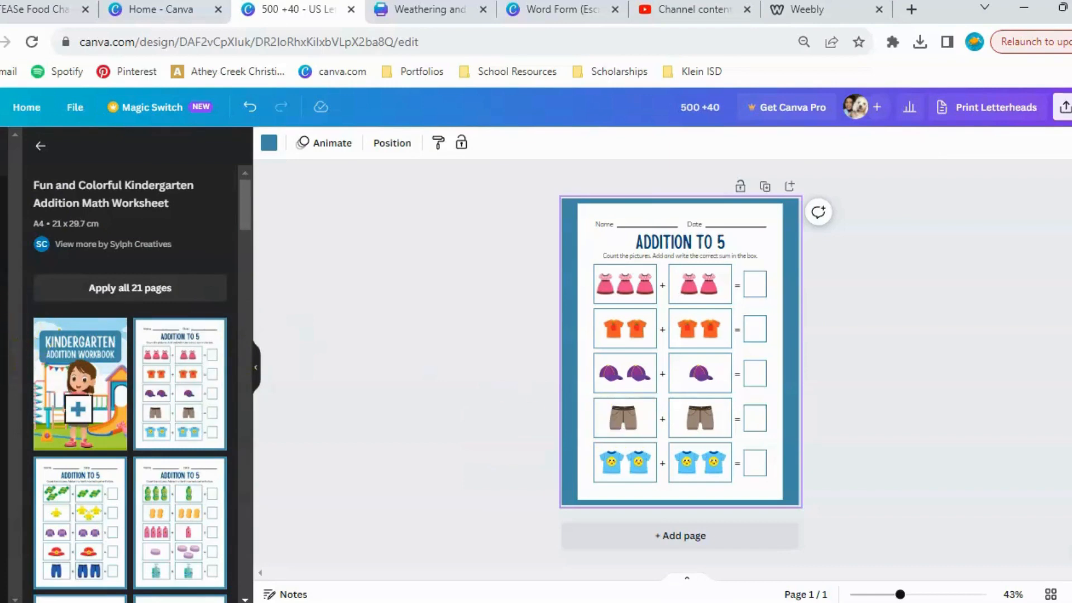
Look through the drawing tools, elements and Brand Kit sections, and return from the kindergarten workbook template's details.
left_click(1, 357)
left_click(1, 404)
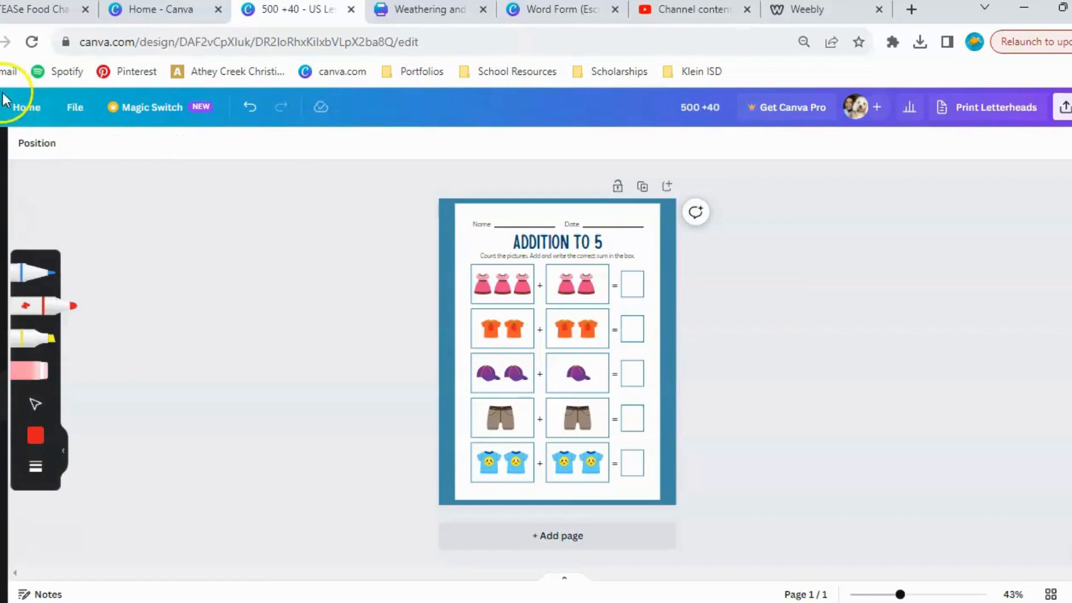
left_click(1, 157)
left_click(1, 204)
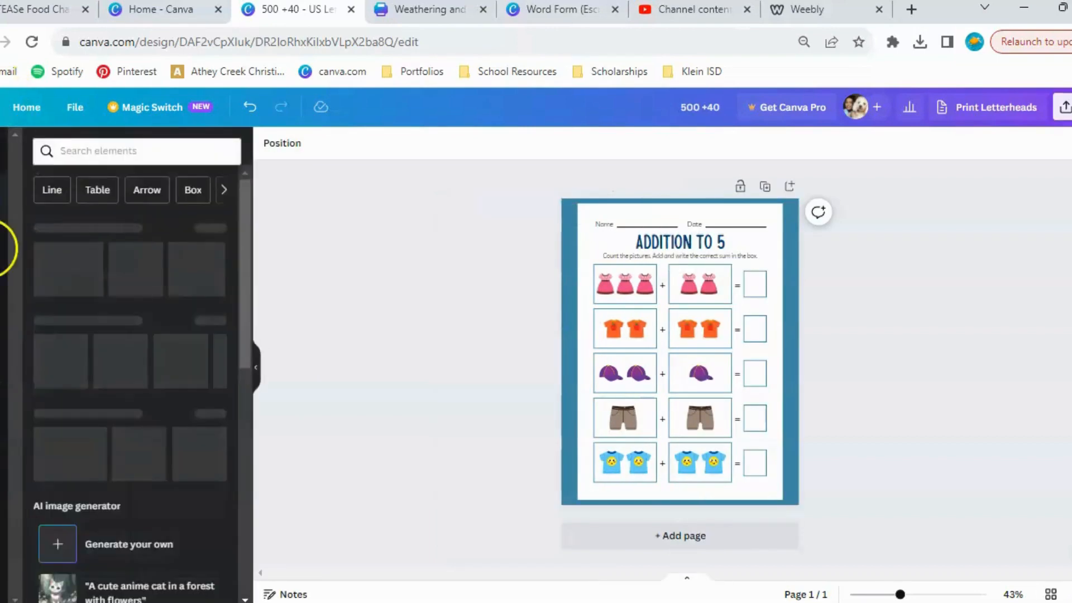
left_click(1, 252)
left_click(1, 292)
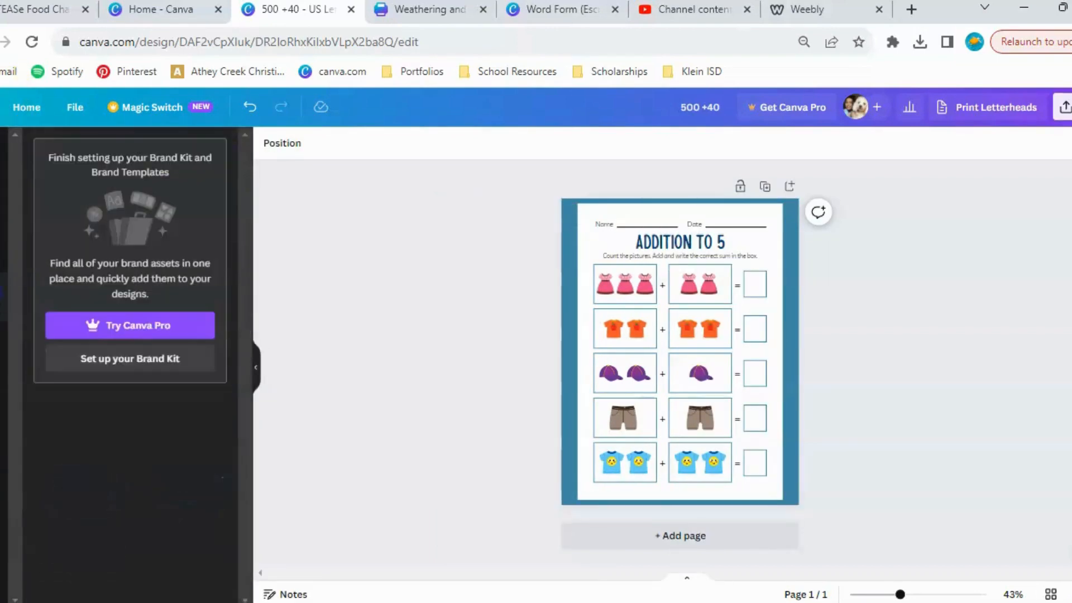
left_click(1, 211)
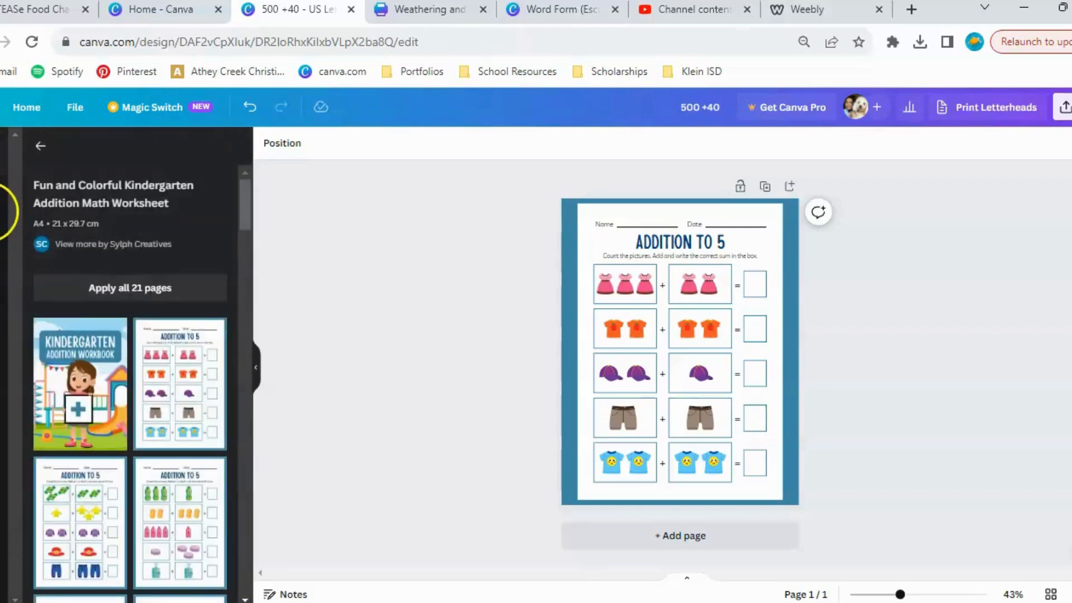
left_click(43, 146)
Browse the elements library categories, including stickers, photos, audio, tables and frames, and examine the available chart types.
left_click(1, 198)
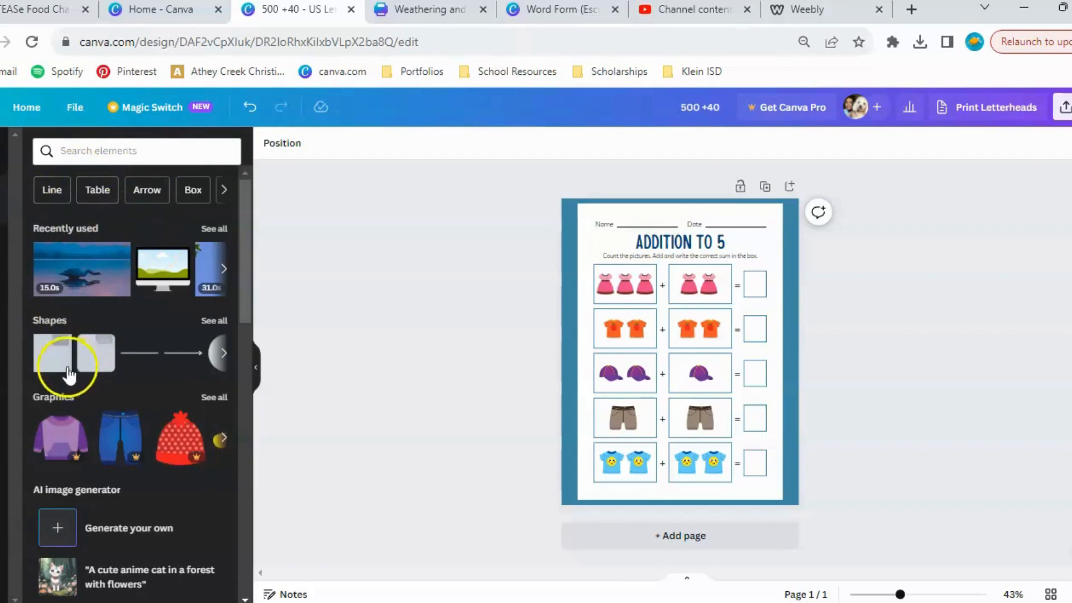
scroll(73, 355, "down", 2)
scroll(80, 366, "down", 8)
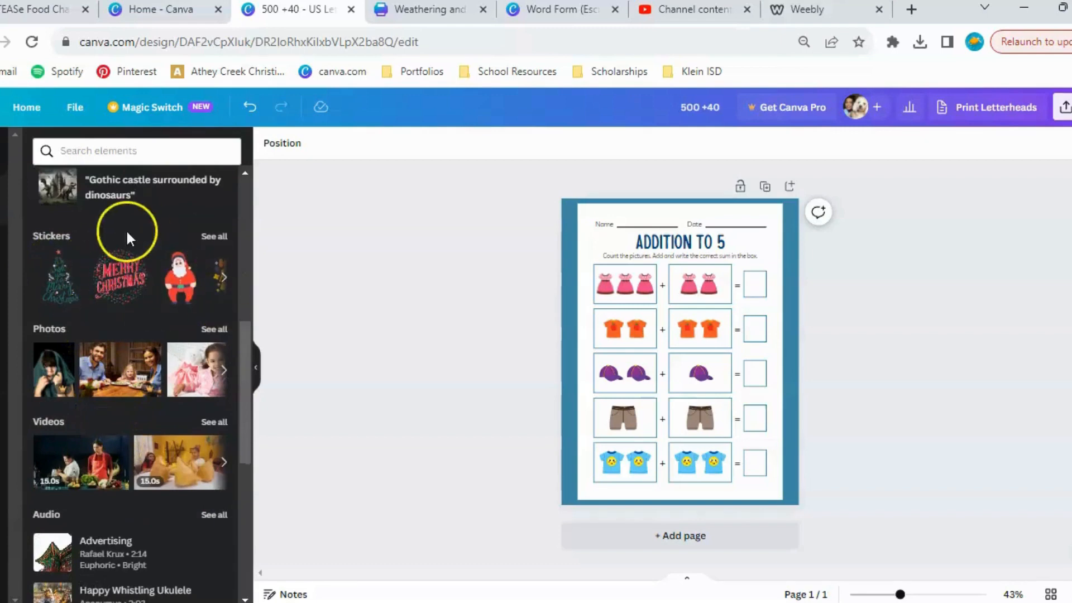
scroll(144, 275, "down", 9)
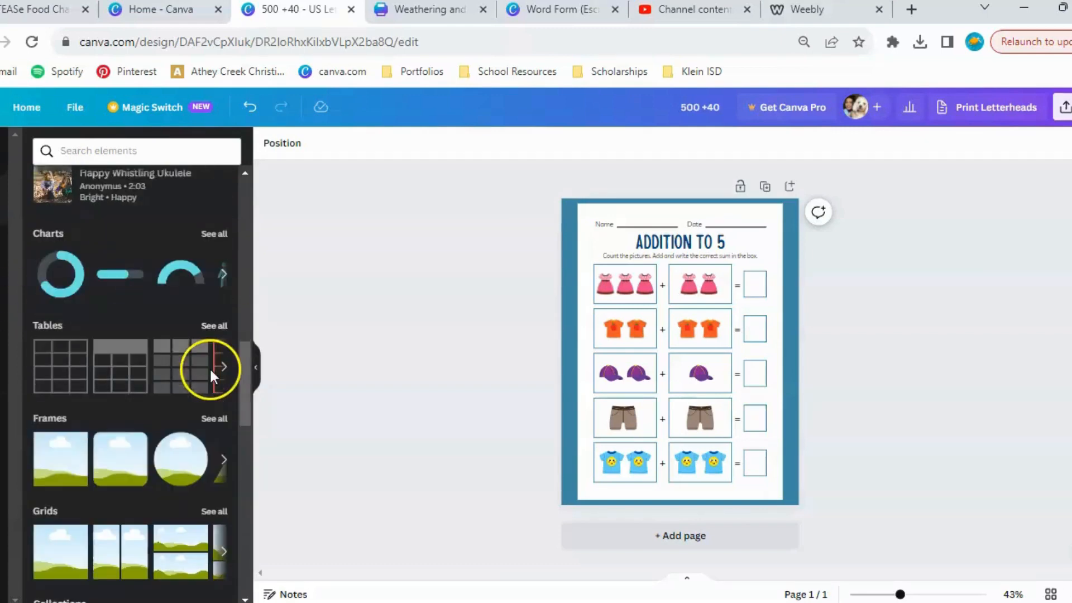
left_click(212, 231)
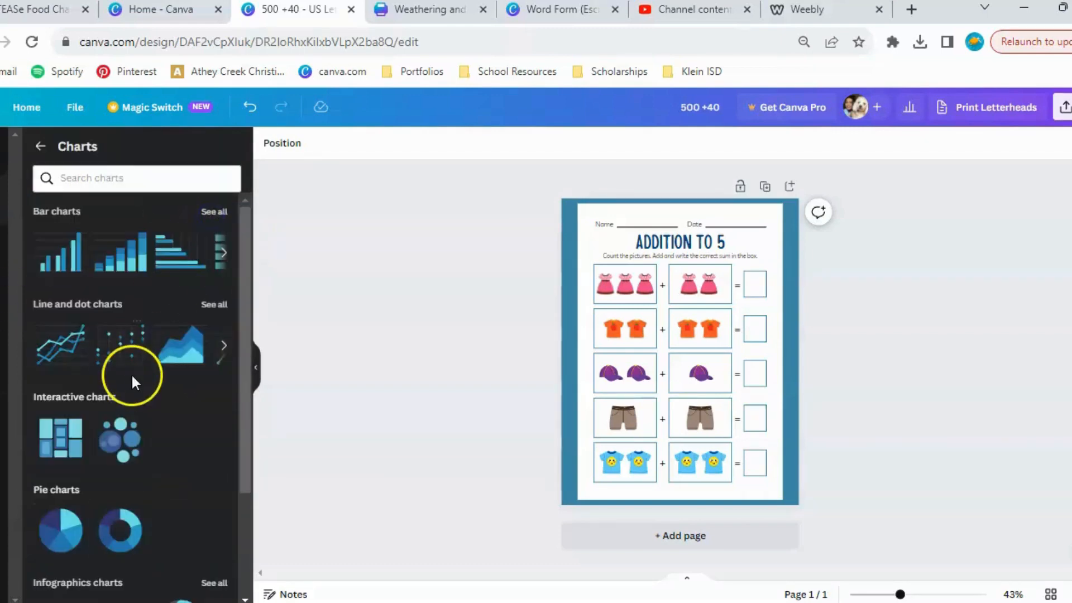
scroll(132, 377, "down", 3)
scroll(132, 382, "up", 3)
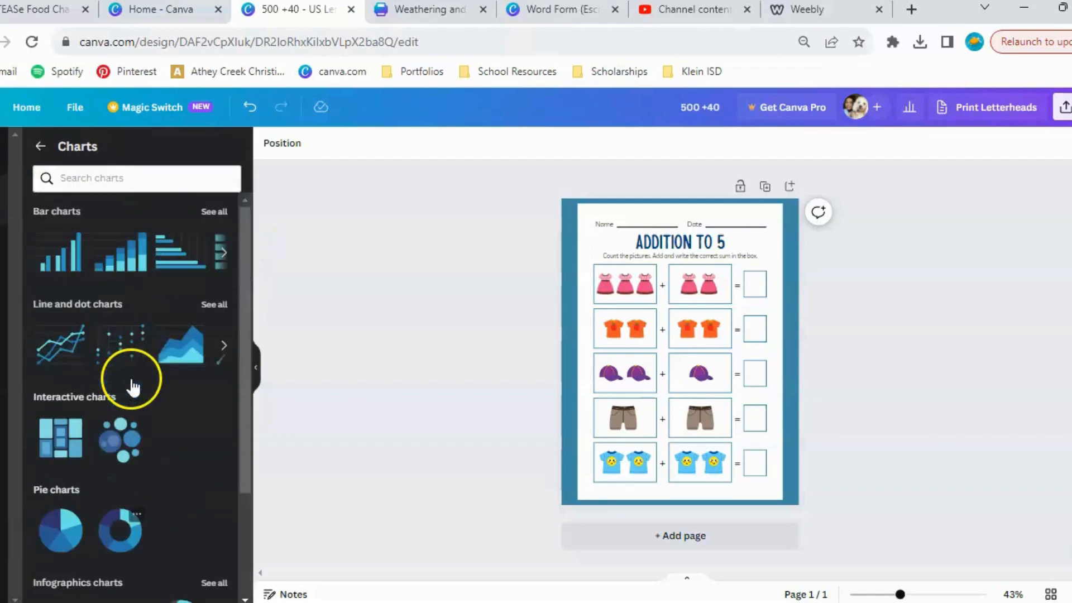
left_click(70, 156)
scroll(112, 315, "down", 15)
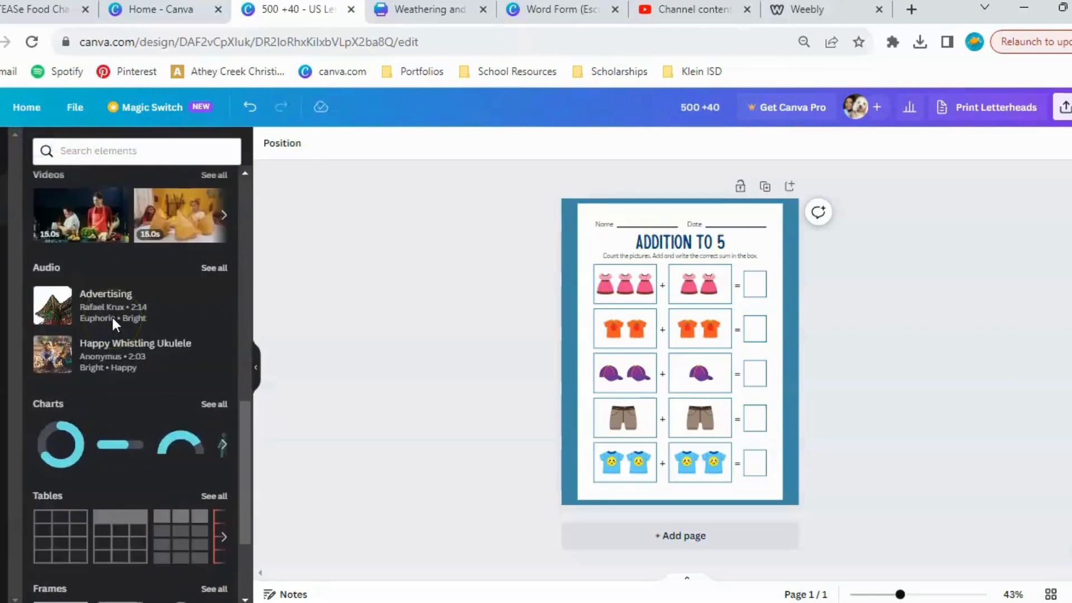
Look through the tables, frames, grids and graphic collections in the elements library.
scroll(112, 315, "down", 3)
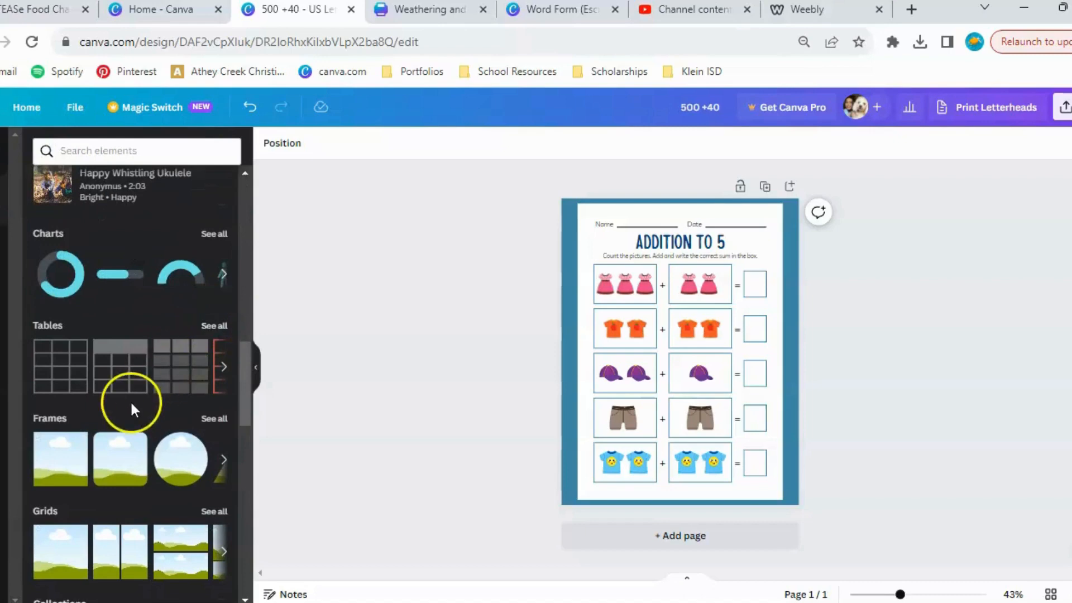
scroll(132, 403, "down", 3)
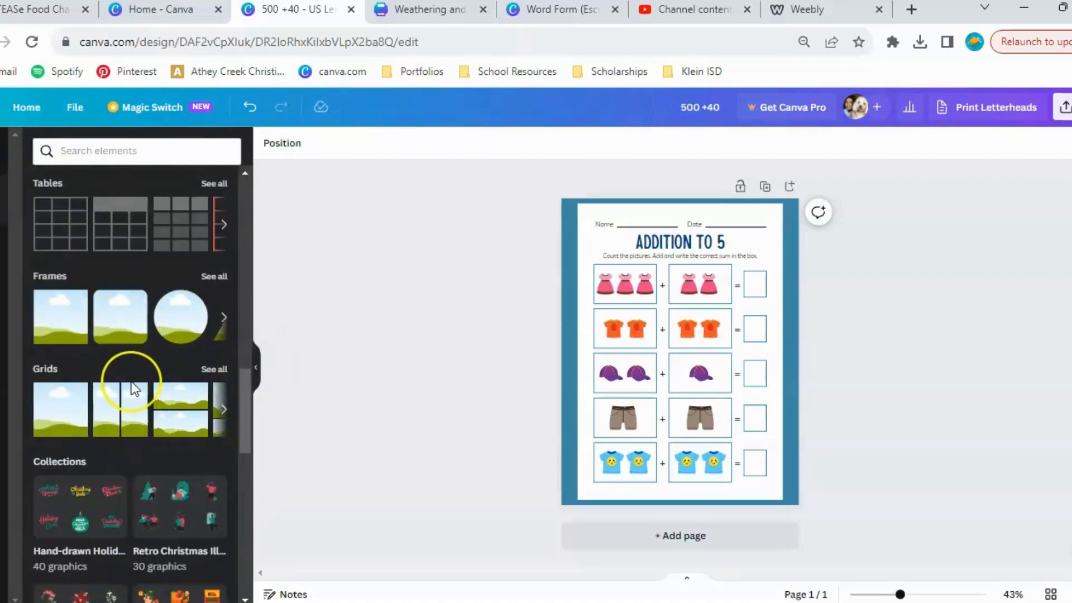
scroll(134, 389, "down", 6)
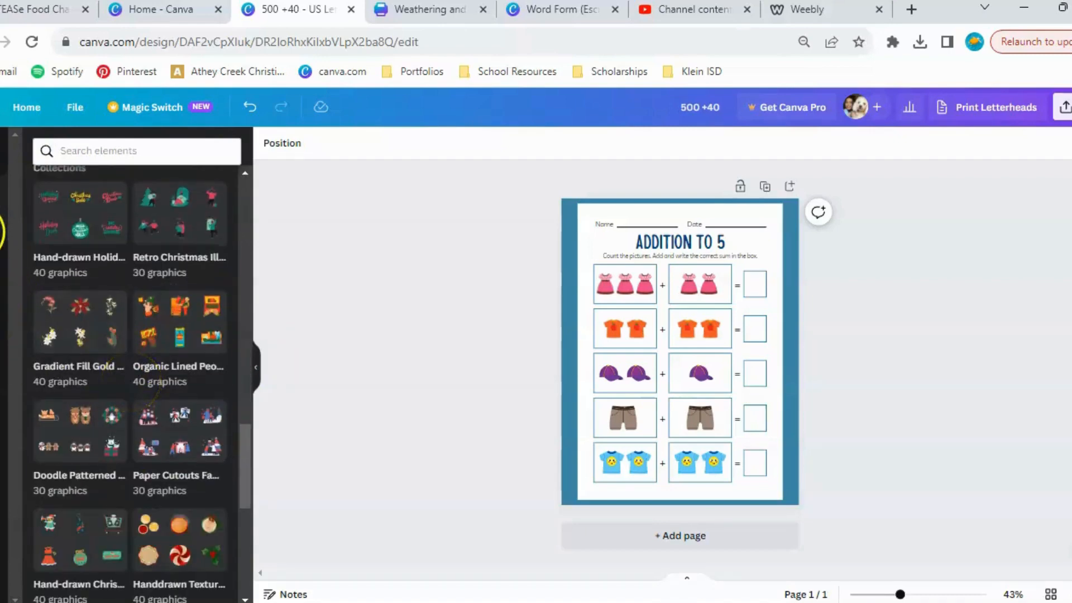
scroll(127, 443, "down", 10)
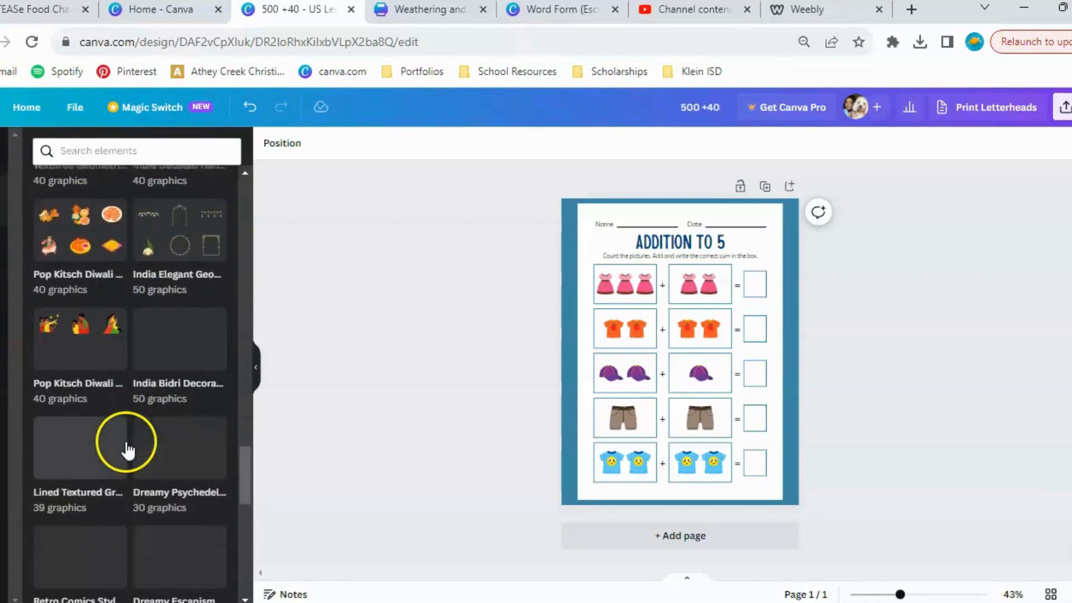
Add a default heading text box to the Addition to 5 worksheet and open its font choices.
left_click(2, 250)
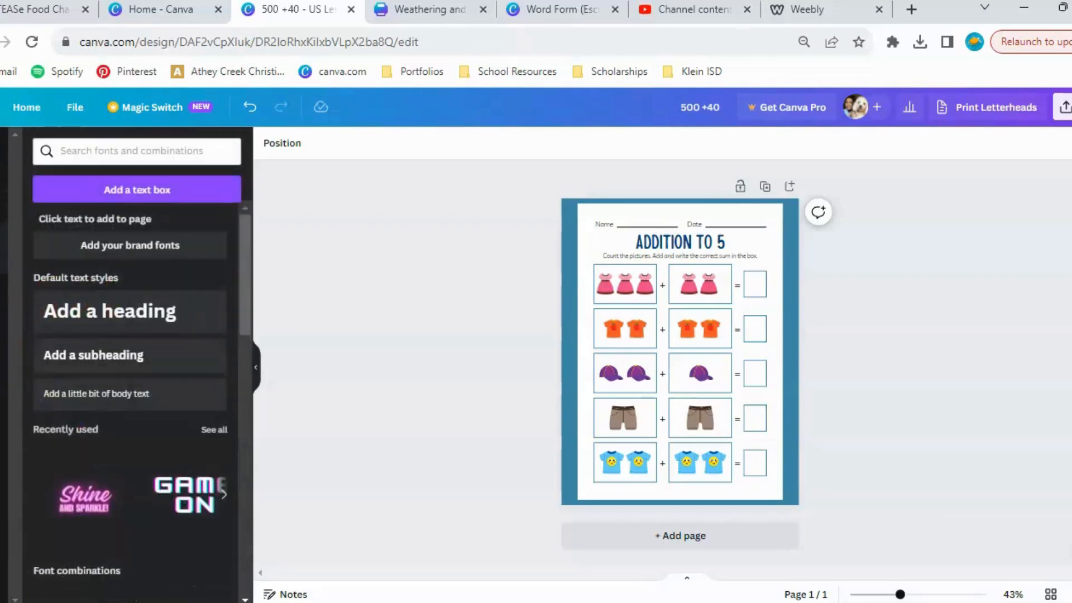
scroll(182, 354, "down", 3)
scroll(183, 362, "up", 3)
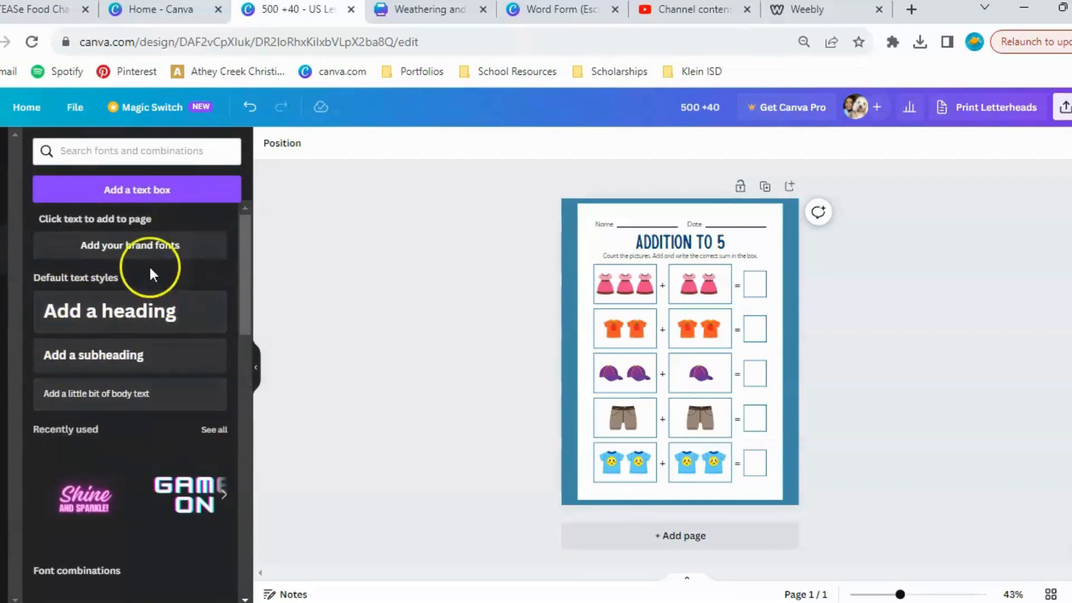
left_click(149, 321)
left_click(316, 143)
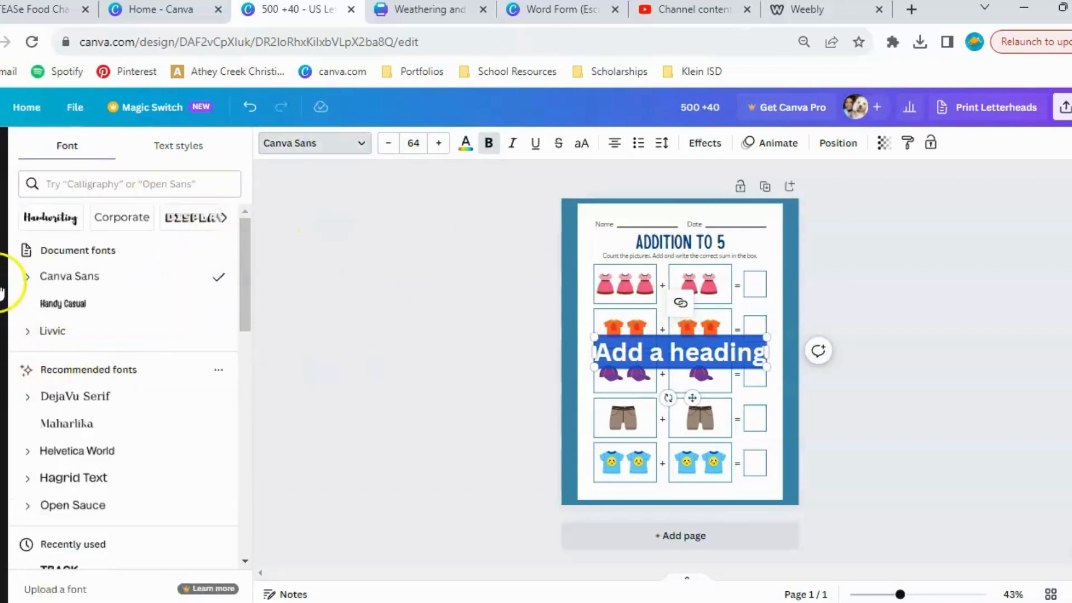
Look through the Brand Kit and uploads sections, including the options for connecting outside storage accounts.
left_click(2, 257)
left_click(1, 304)
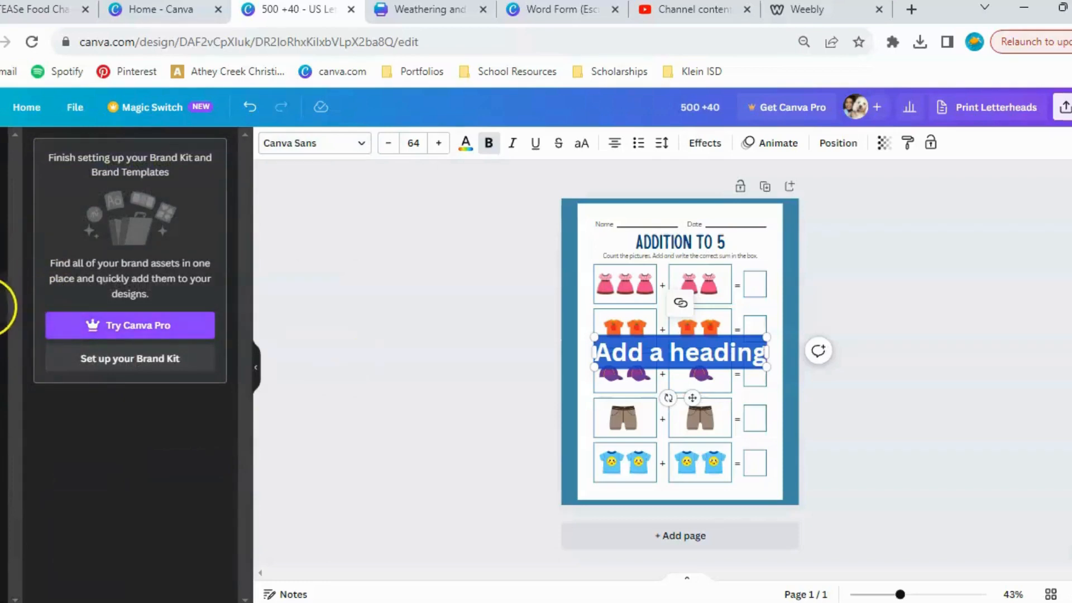
left_click(2, 348)
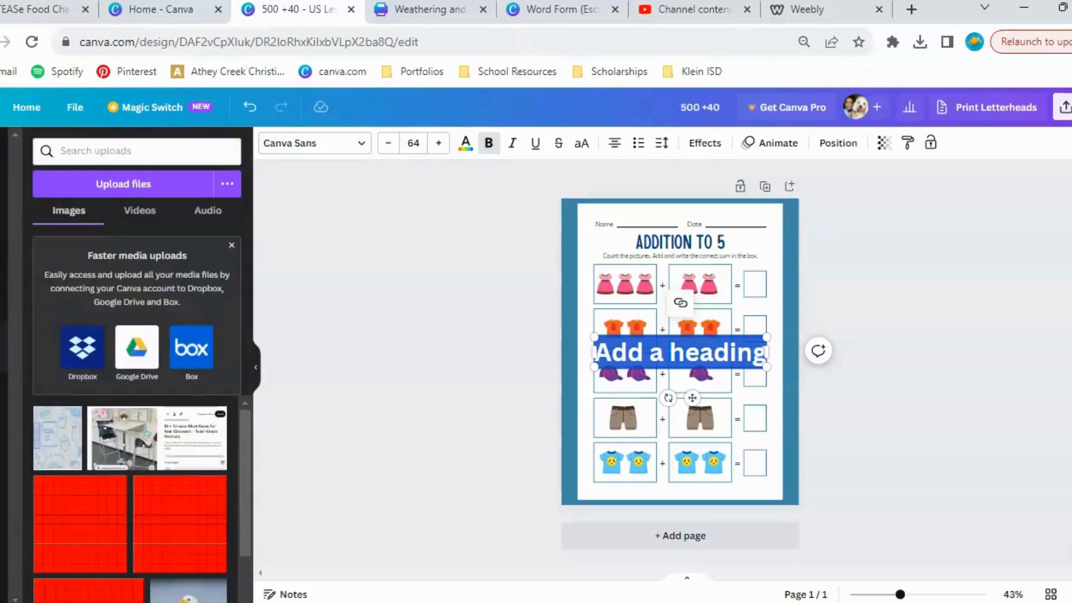
left_click(2, 367)
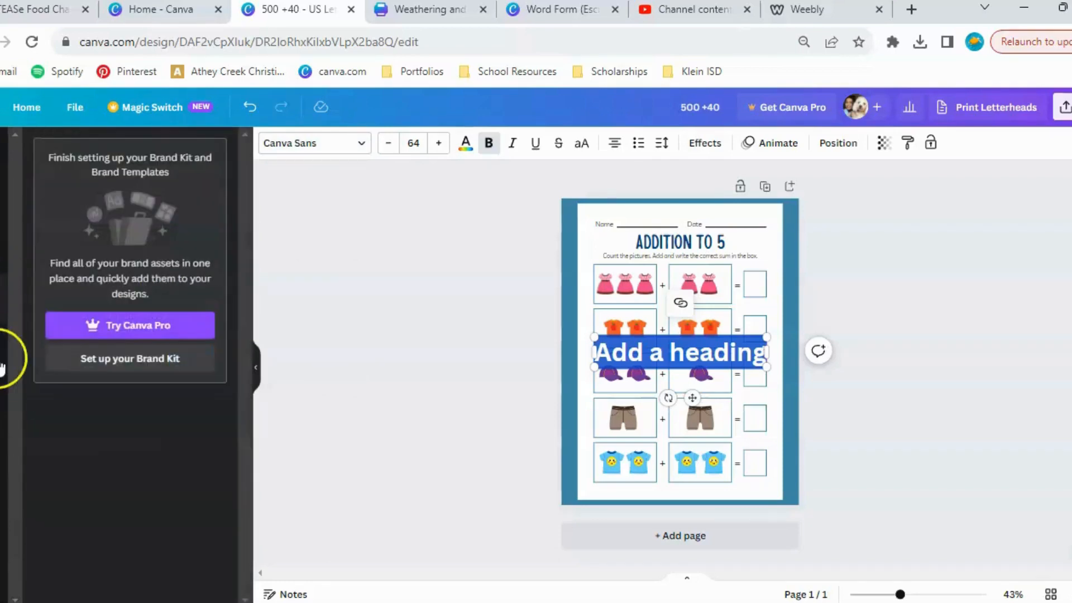
left_click(1, 348)
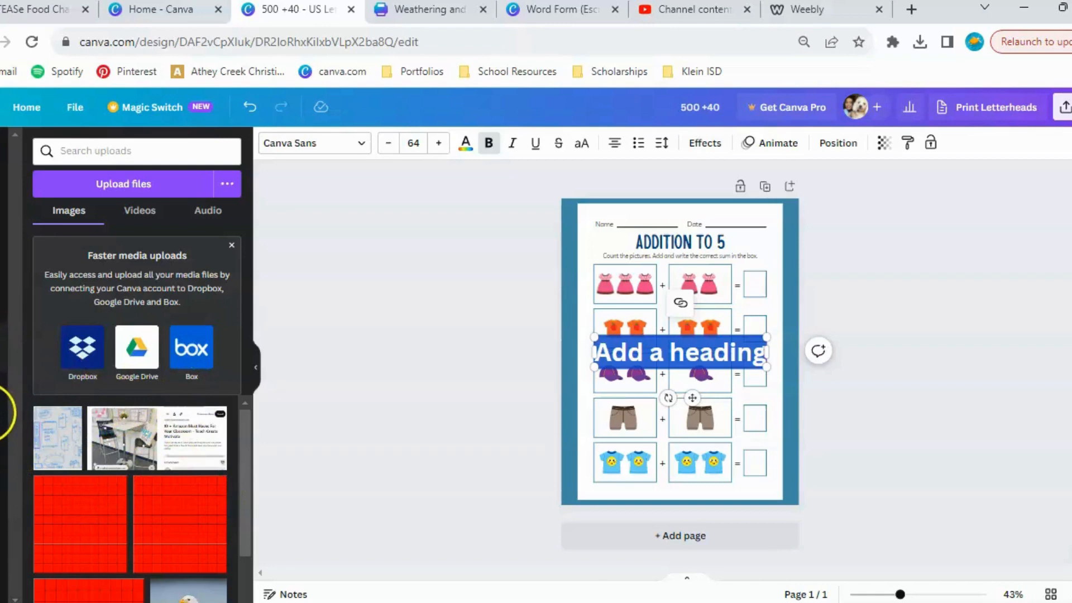
Draw a freehand red marker stroke over the worksheet's title and upper picture rows, and close the worksheet design.
left_click(0, 413)
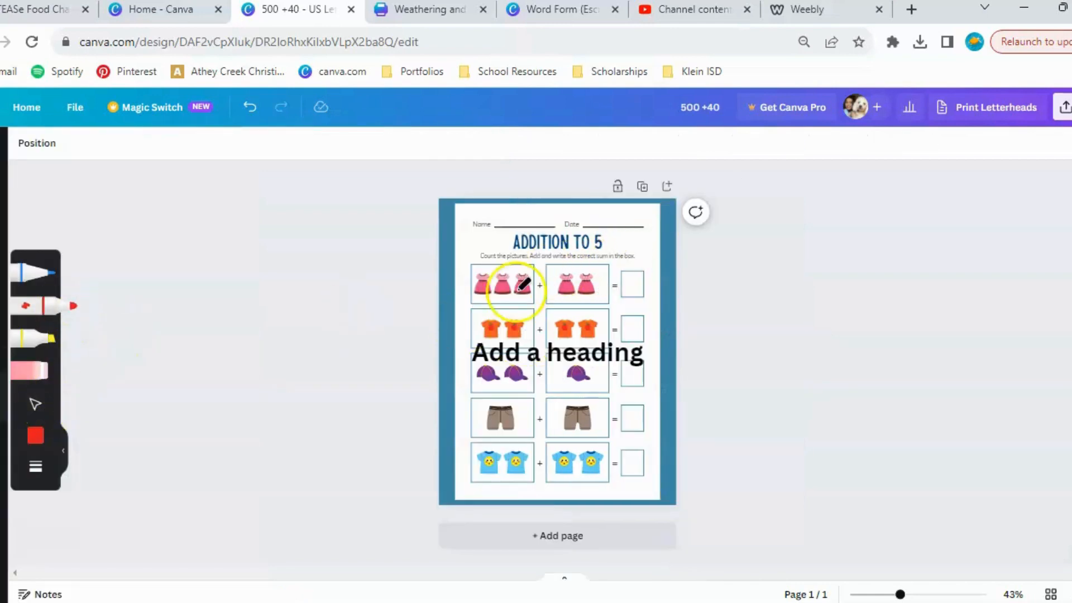
mouse_move(520, 289)
left_mouse_down()
mouse_move(620, 276)
mouse_move(537, 346)
left_mouse_up()
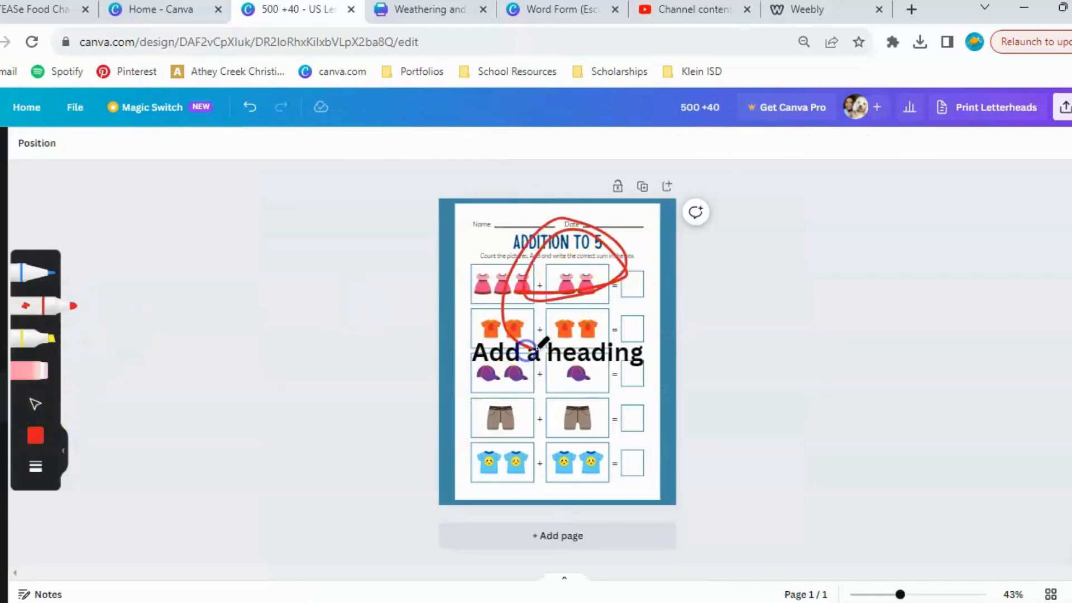
left_click(350, 9)
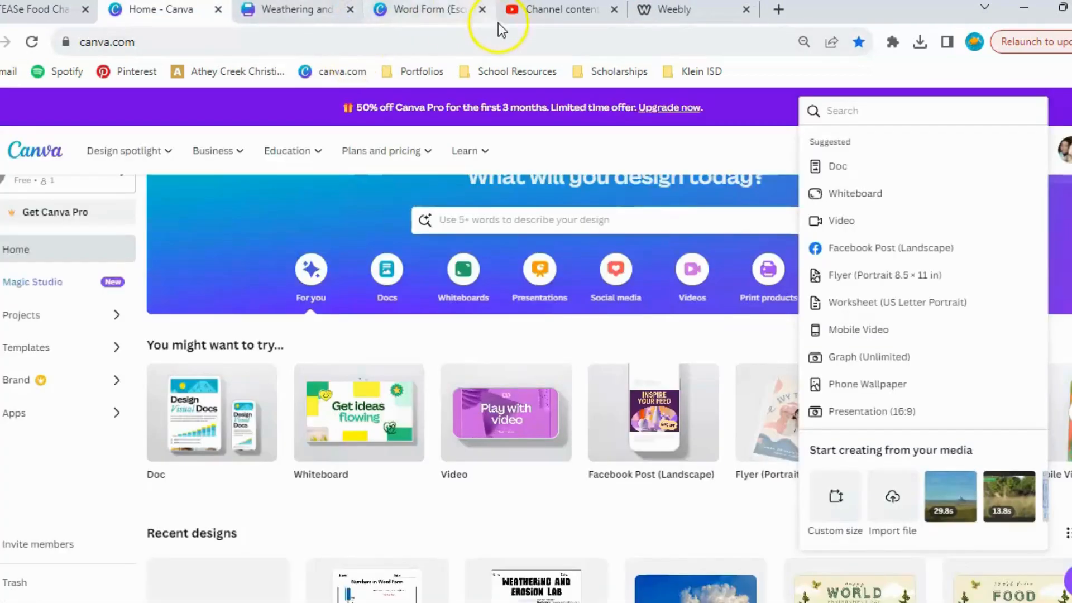
Look over the recent designs and suggested design types, search for "presentation" and create a new Presentation (16:9) design.
left_click(738, 143)
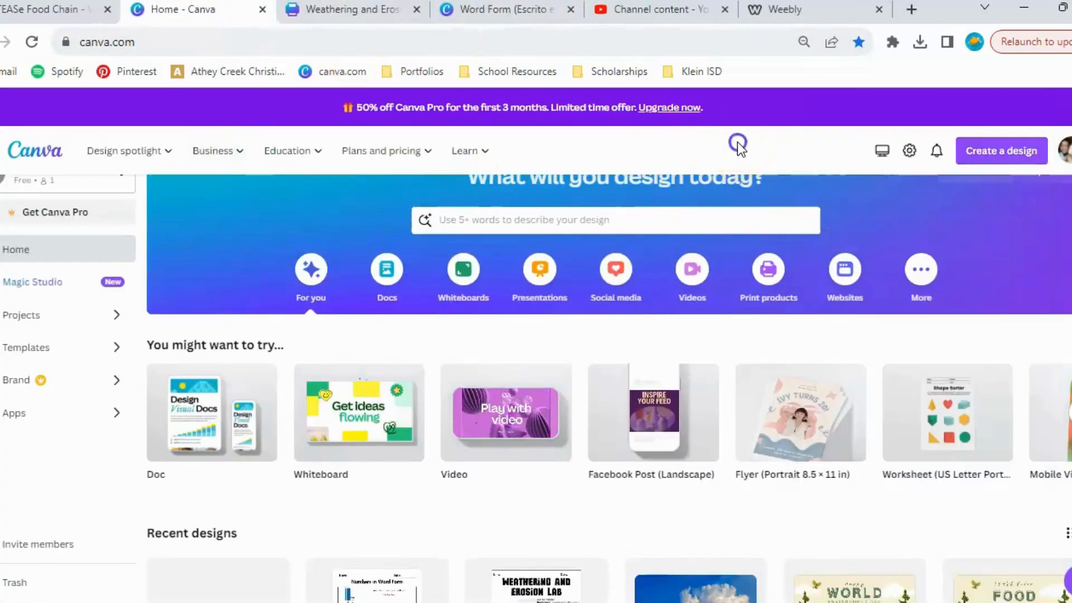
scroll(790, 446, "down", 5)
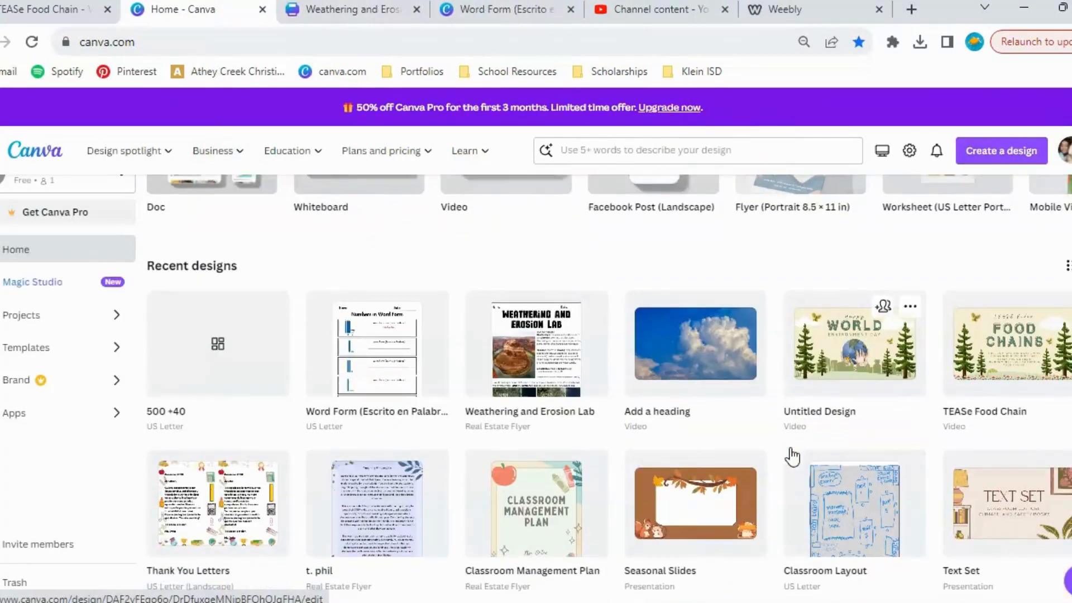
left_click(993, 149)
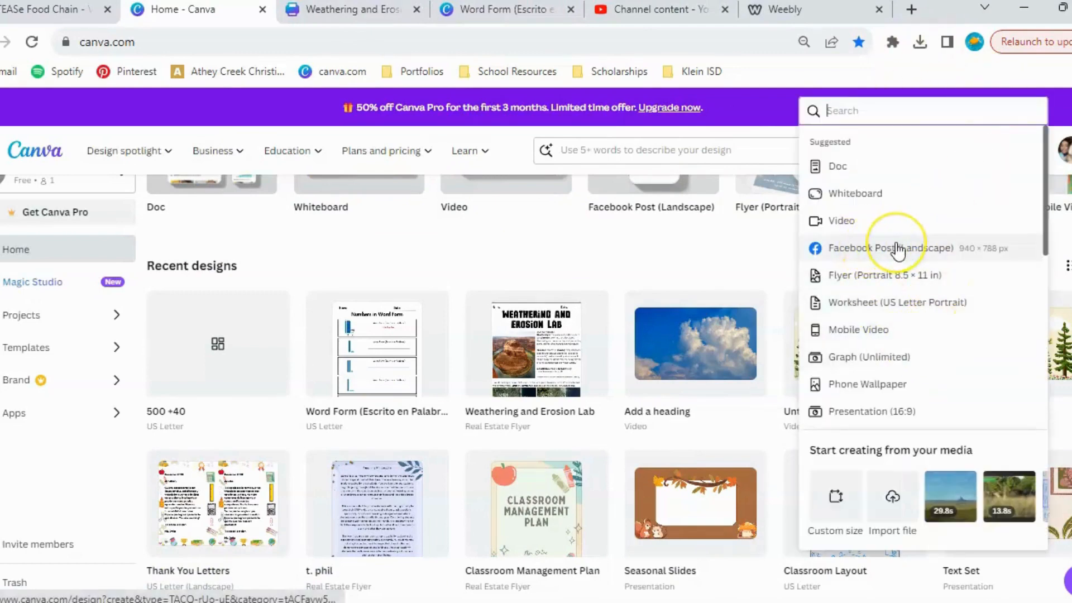
scroll(898, 249, "down", 2)
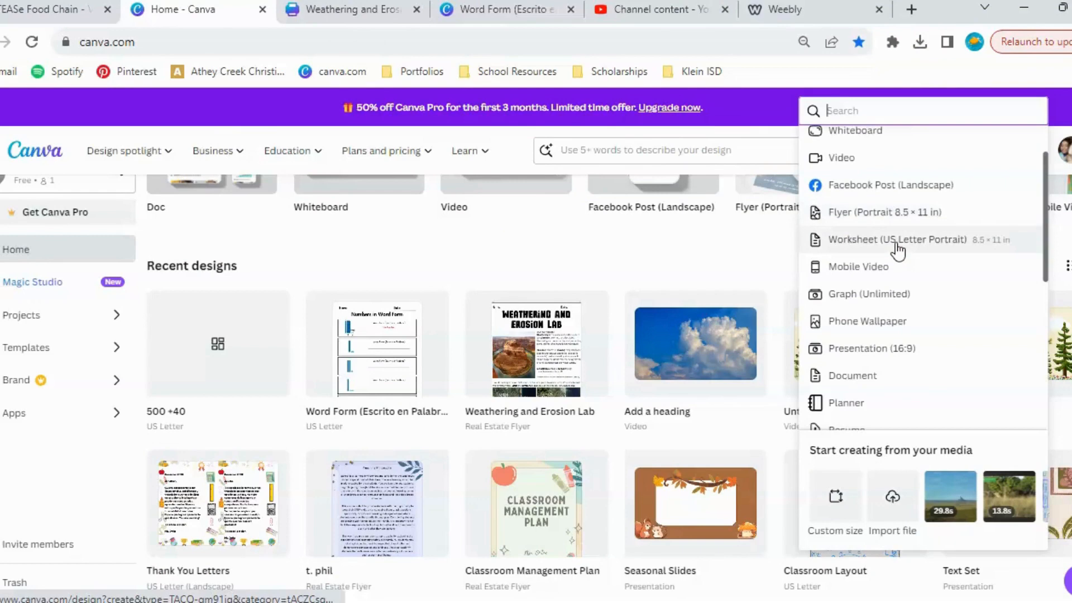
scroll(897, 250, "down", 6)
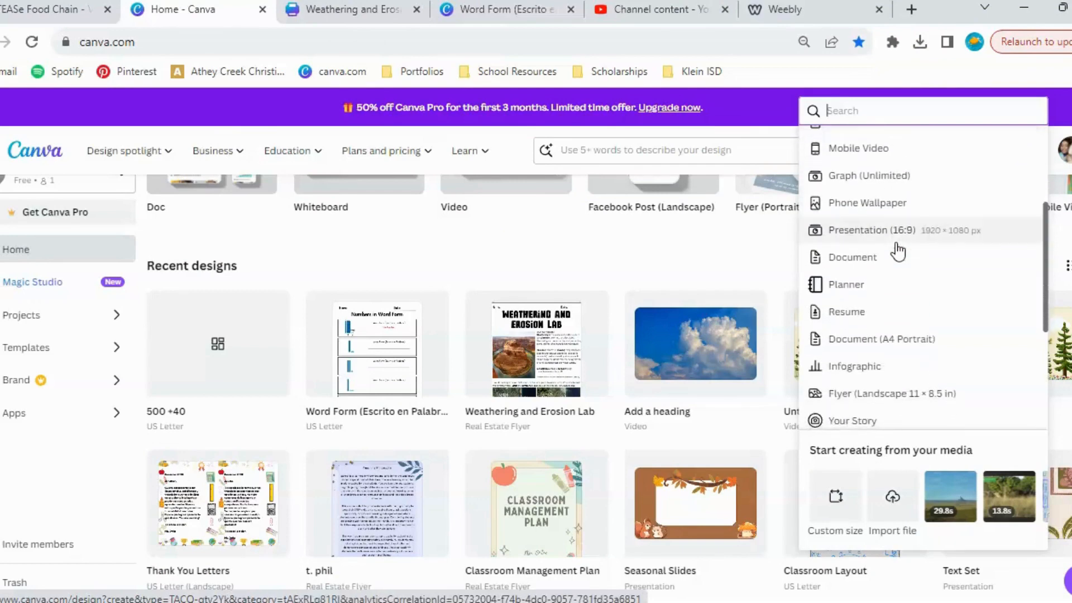
scroll(897, 250, "up", 8)
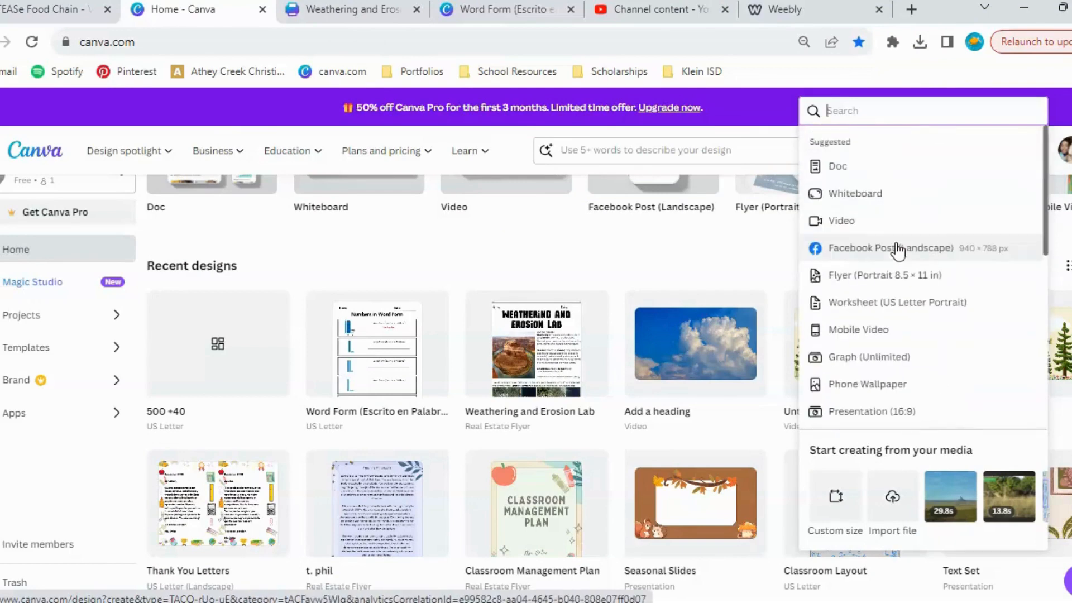
type("pres")
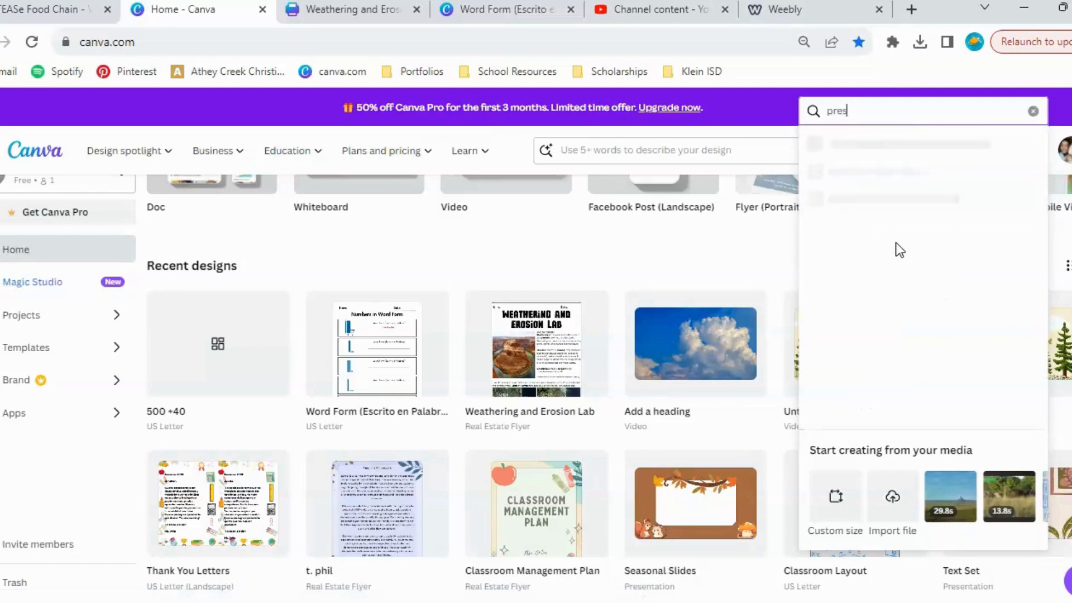
type("entation")
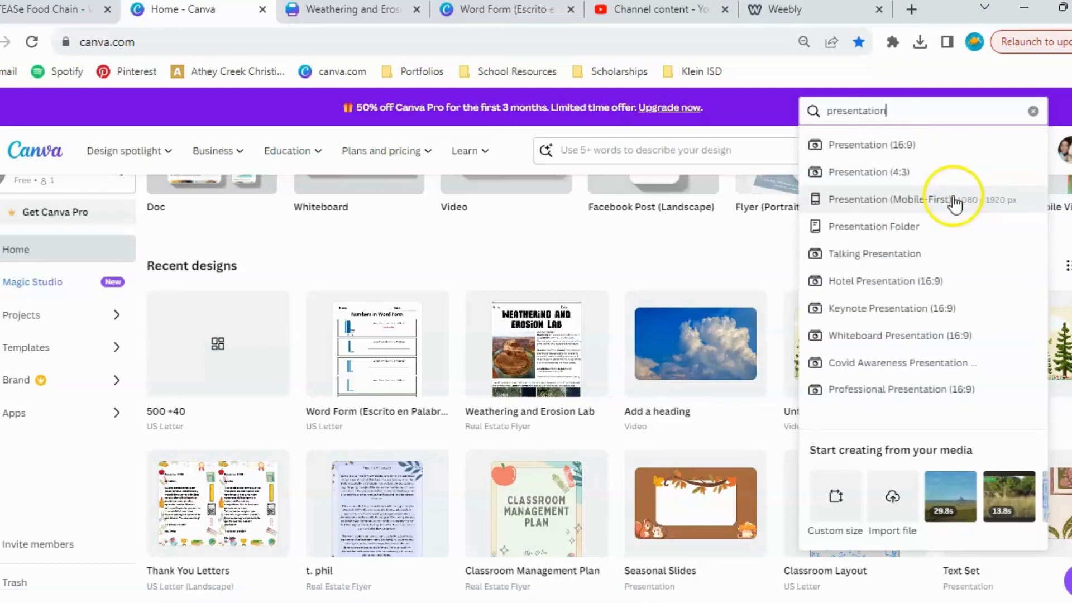
left_click(847, 145)
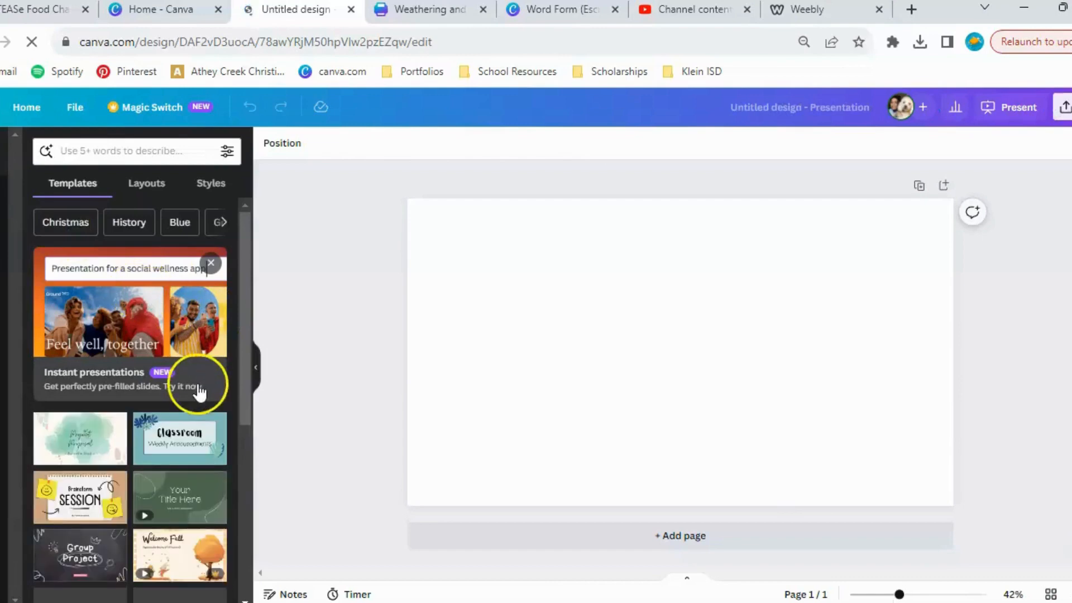
Browse the suggested presentation templates and search them for "literature".
scroll(199, 385, "down", 5)
scroll(199, 385, "down", 3)
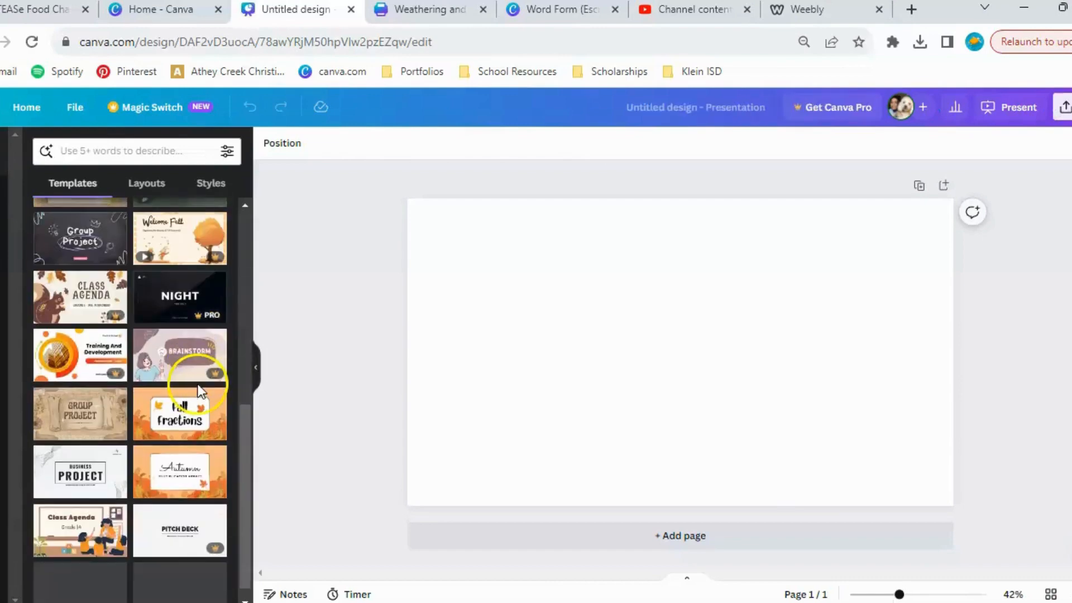
left_click(91, 152)
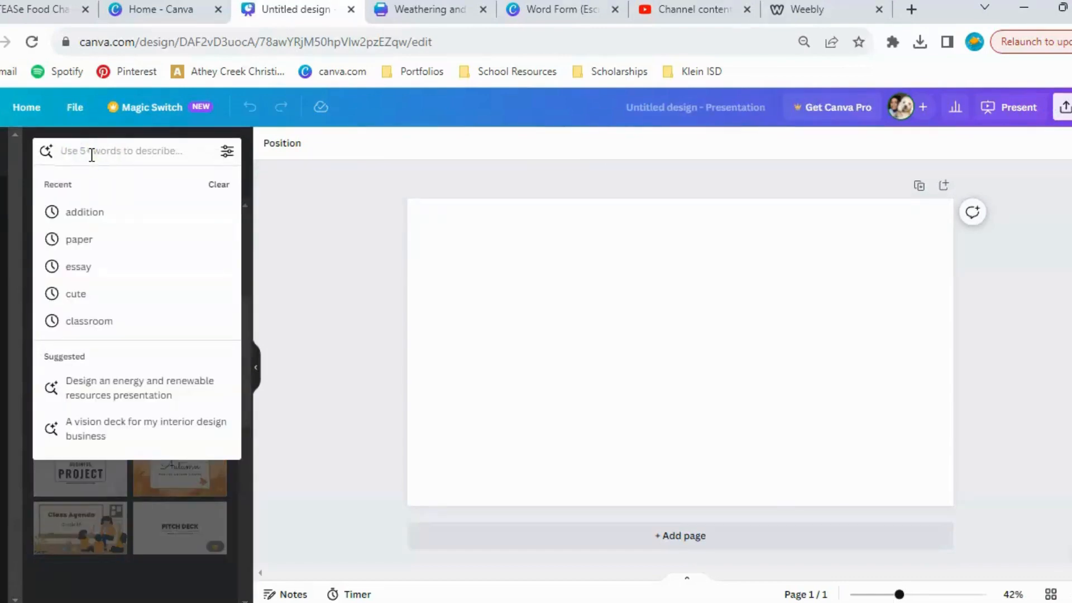
type("literature")
key("Return")
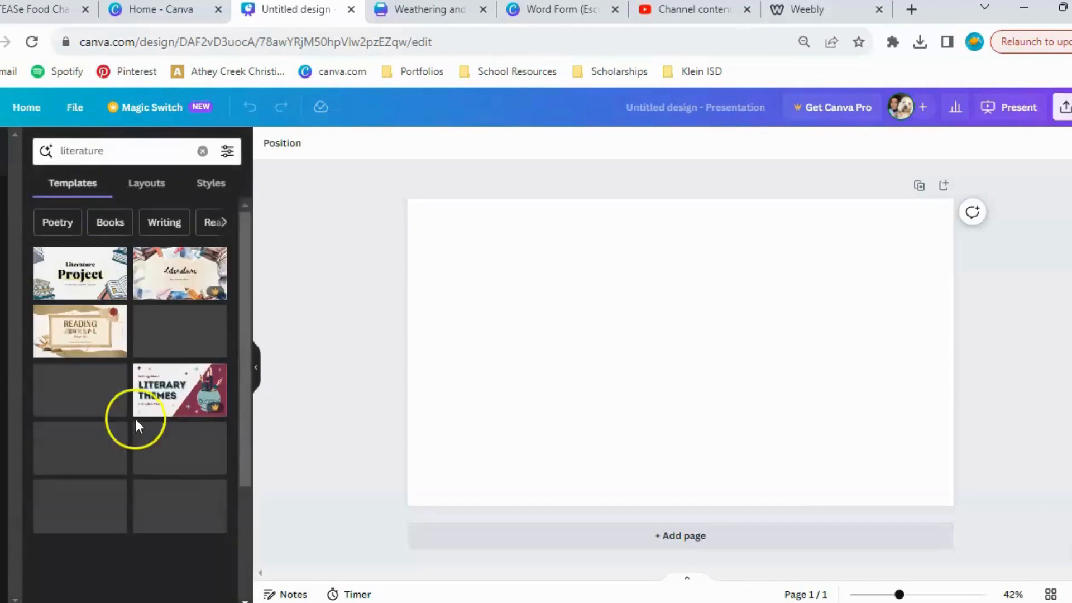
Open the White Illustrative Creative Literature Project Presentation template, review its pages and apply its Literature Project title page to the blank slide.
left_click(66, 259)
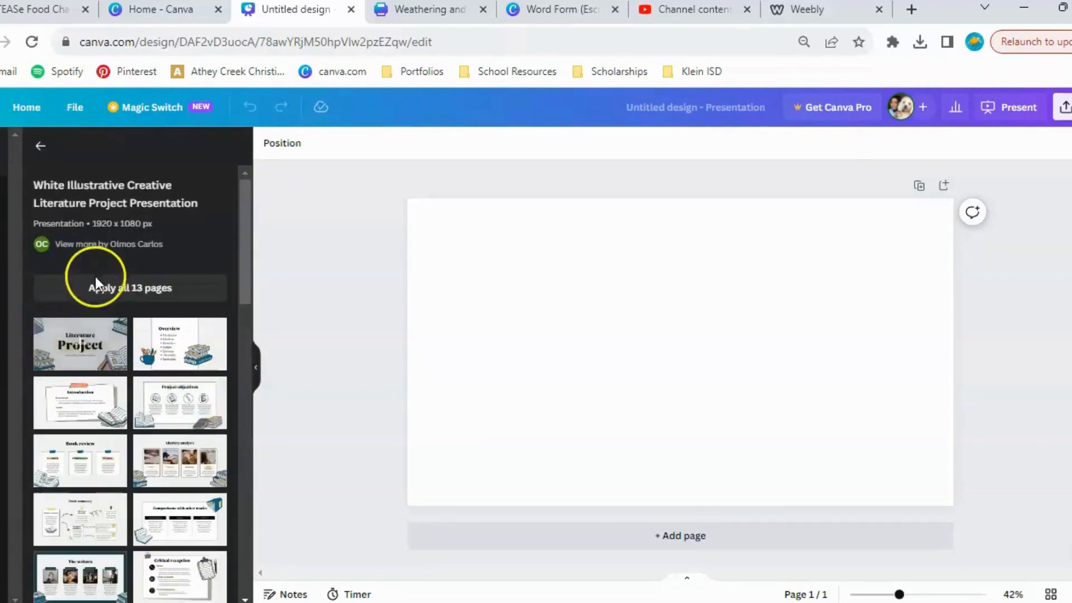
scroll(152, 396, "down", 6)
scroll(150, 395, "up", 5)
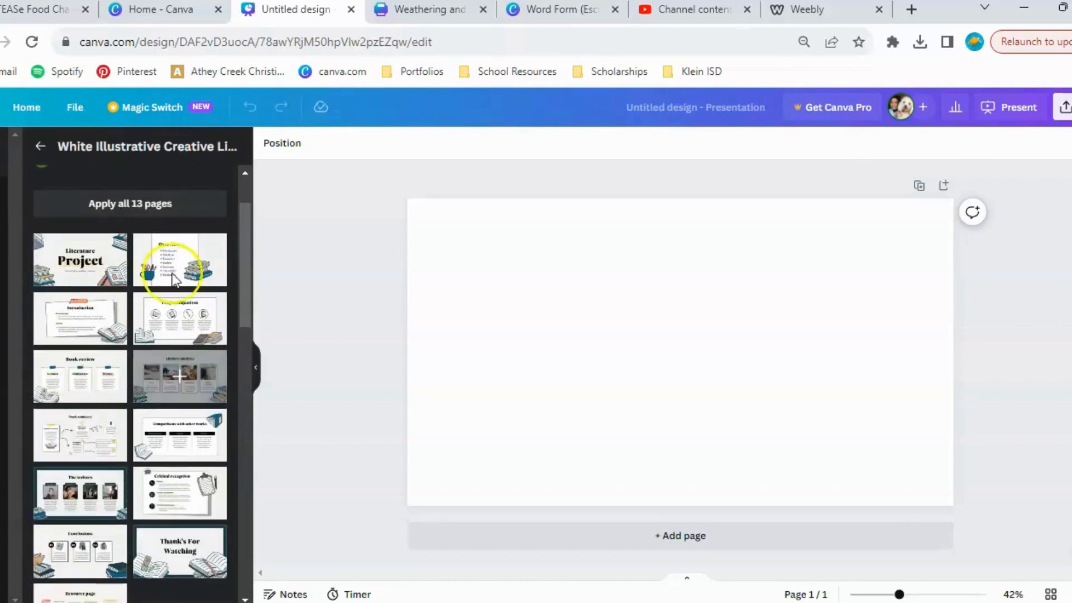
left_click(80, 271)
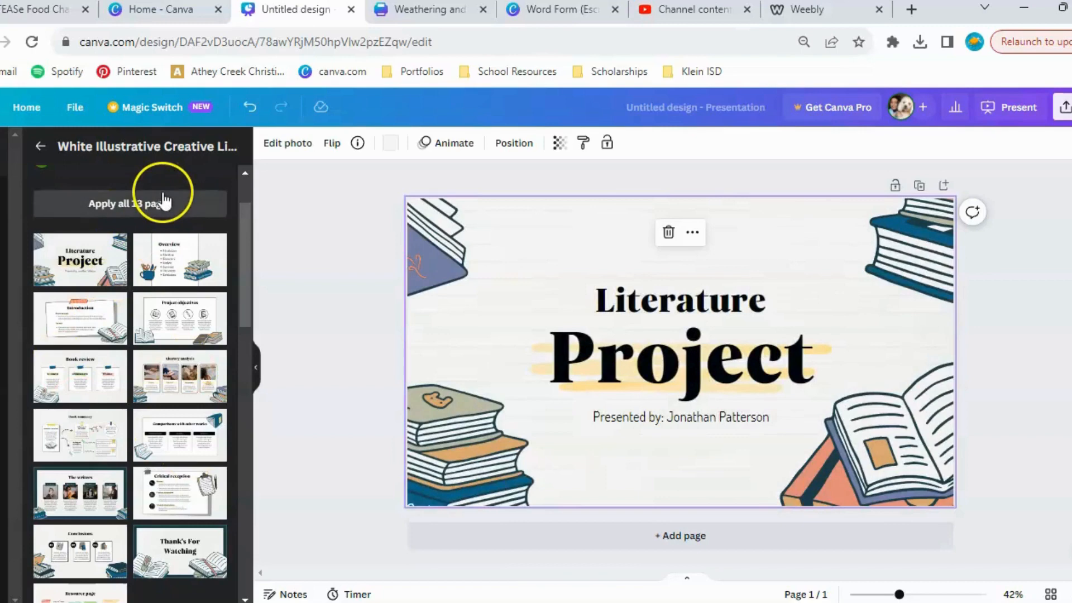
Open the Brown Cream Scrapbook Reading Through Time Presentation template from the literature results and replace the slide with its Renaissance-Era Journal Page.
left_click(40, 147)
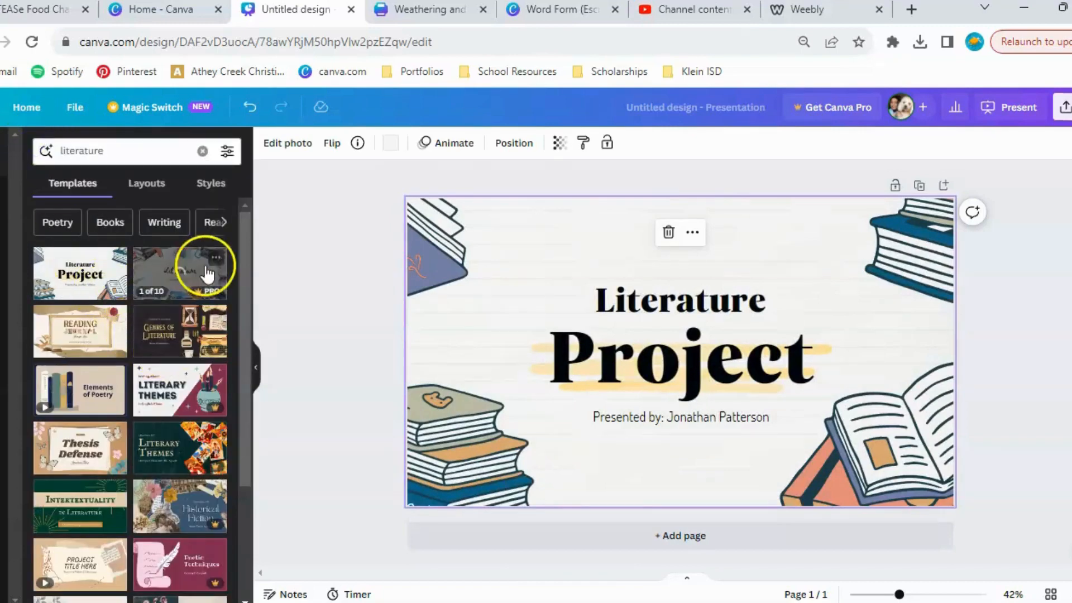
left_click(78, 339)
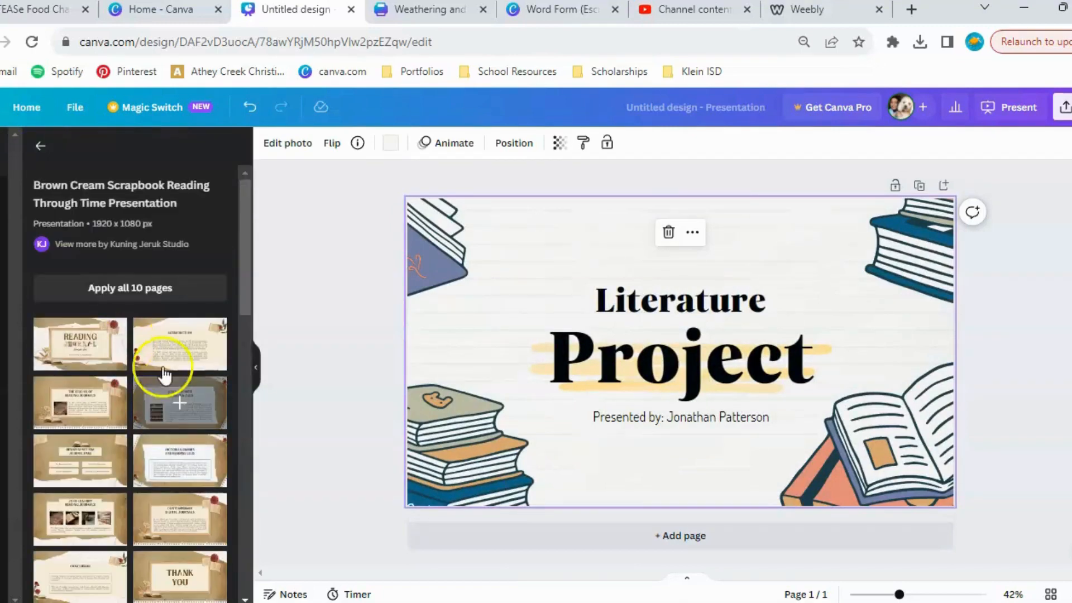
left_click(95, 457)
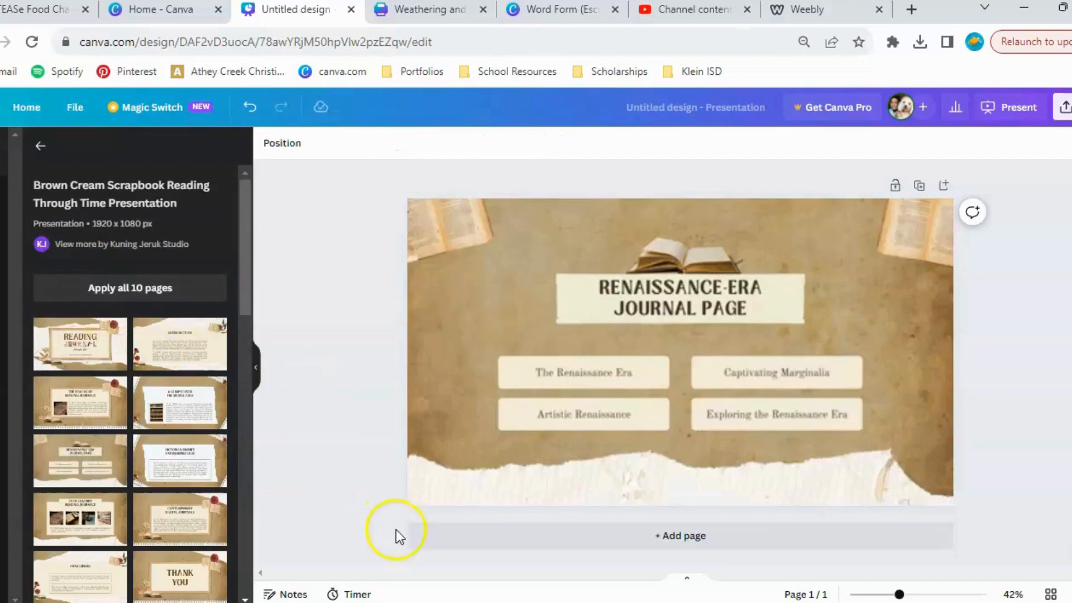
Add two new pages after the Renaissance-Era Journal Page and return to the literature template results.
left_click(641, 441)
left_click(640, 540)
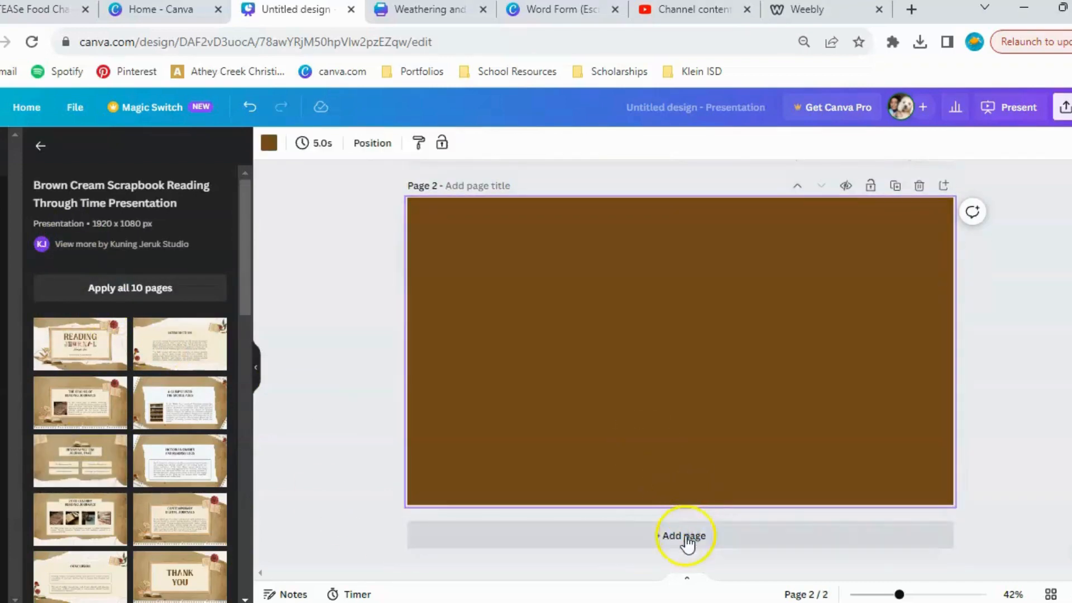
left_click(681, 536)
scroll(603, 317, "up", 5)
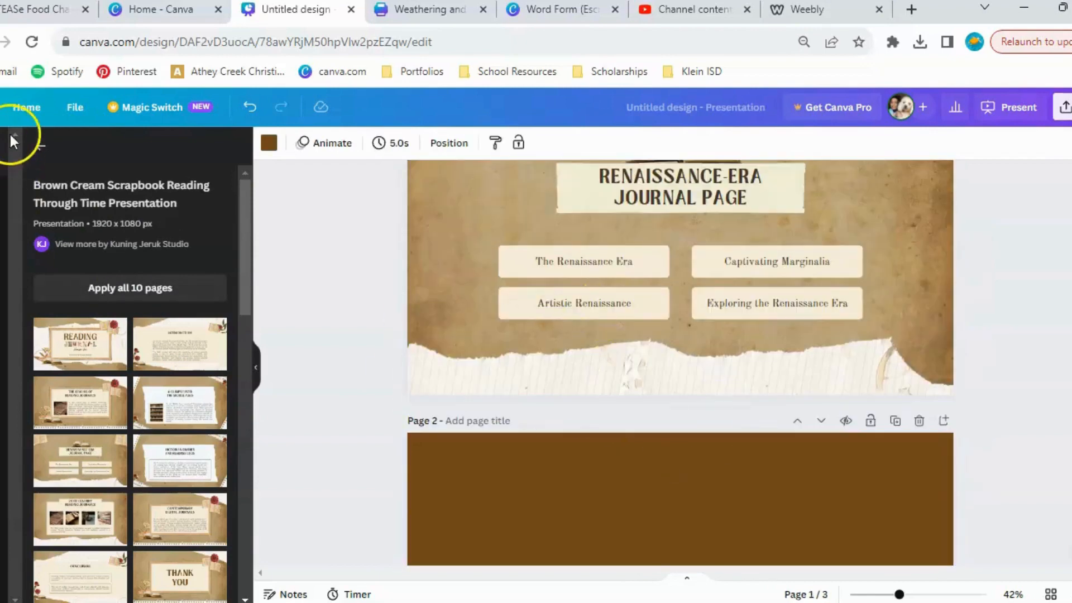
left_click(42, 148)
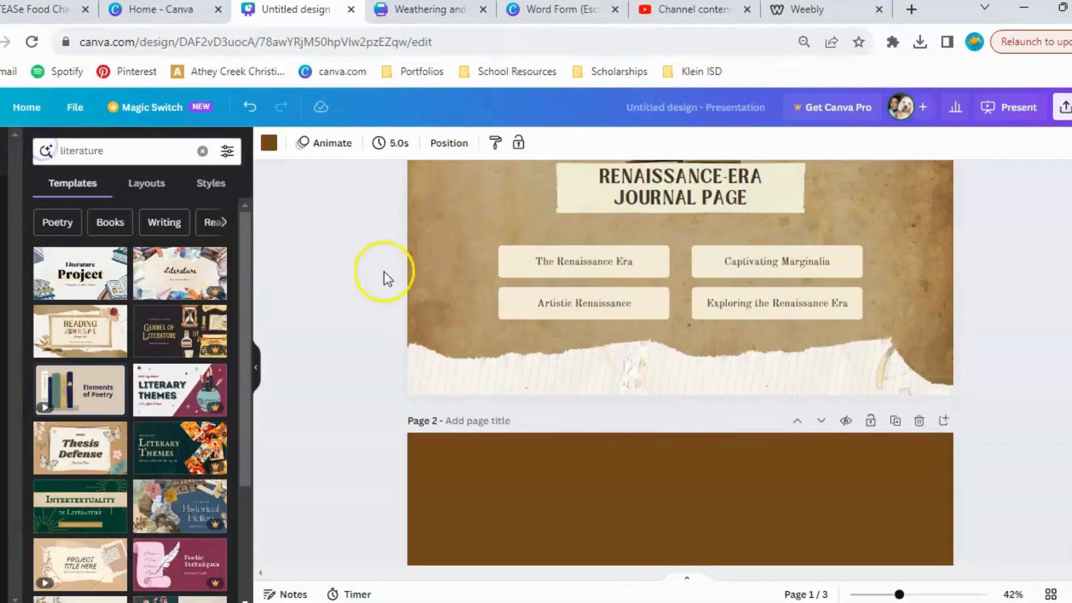
Apply all 13 pages of the White Illustrative Creative Literature Project Presentation template to the design and review the first pages.
left_click(64, 256)
left_click(95, 288)
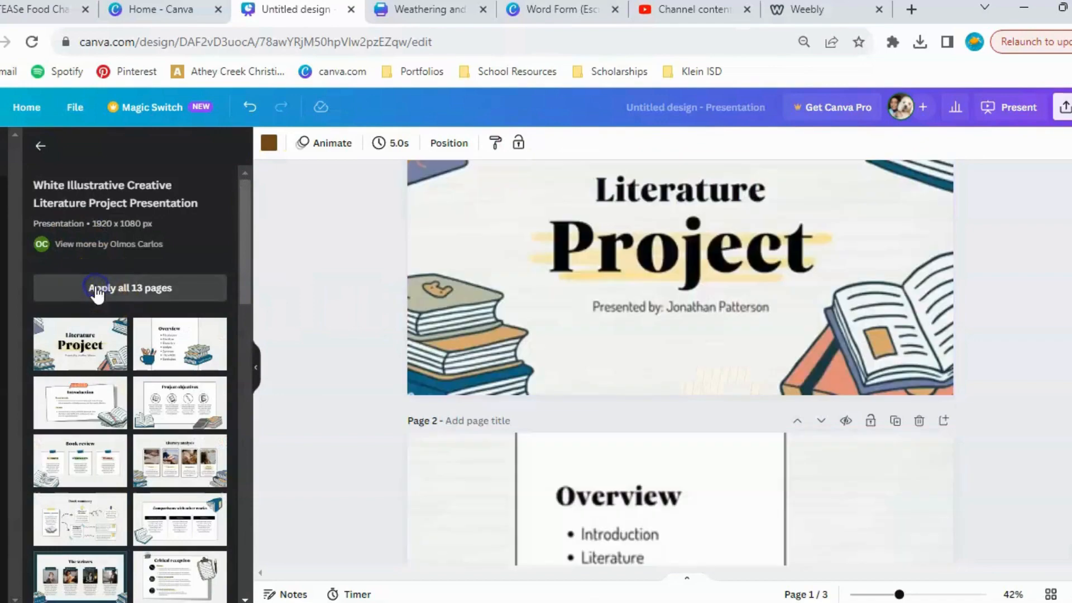
scroll(673, 336, "up", 2)
scroll(673, 337, "down", 8)
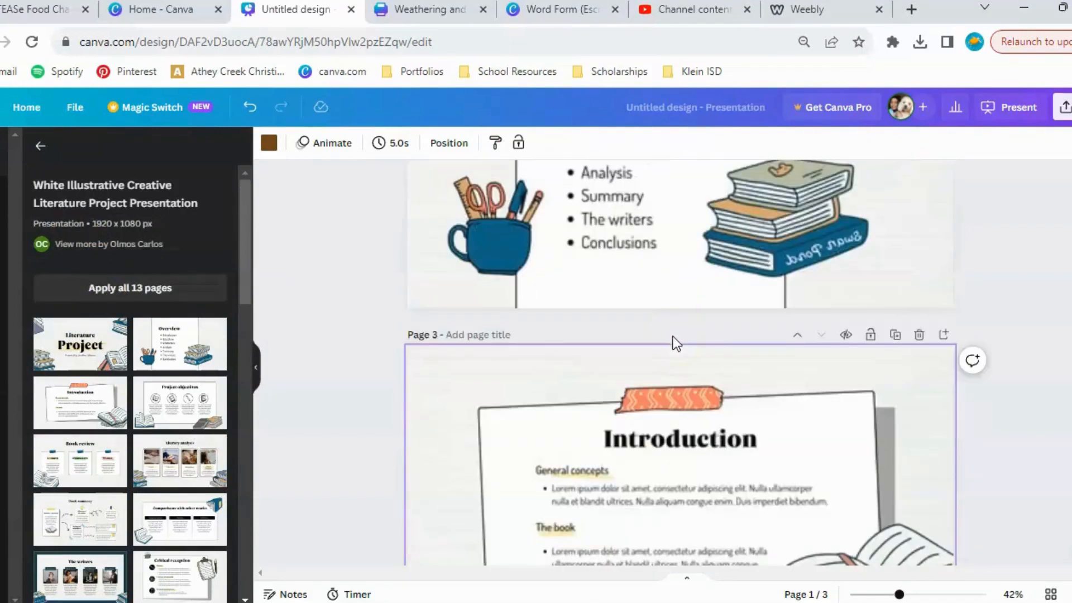
scroll(118, 432, "down", 5)
scroll(116, 430, "up", 6)
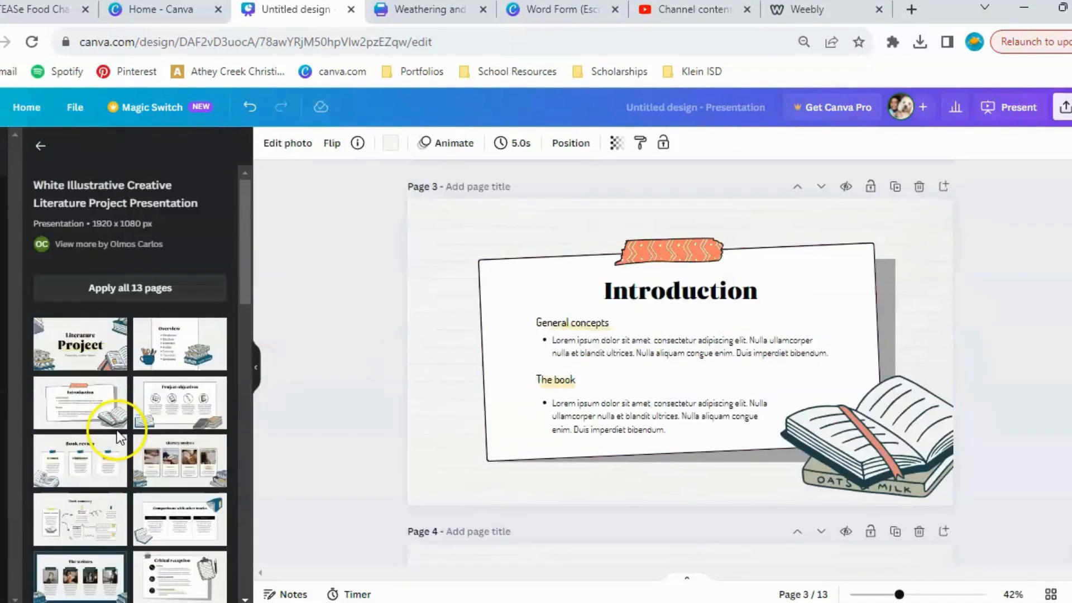
Name page 1, the Literature Project cover, "Title".
scroll(437, 273, "up", 8)
left_click(436, 273)
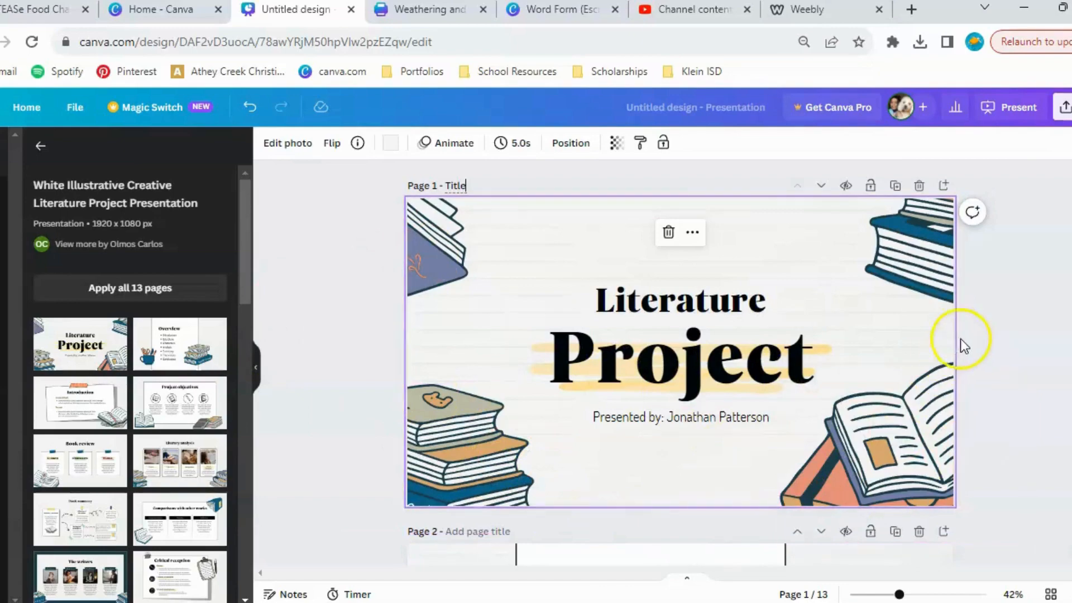
left_click(974, 317)
scroll(974, 317, "down", 5)
scroll(677, 304, "up", 3)
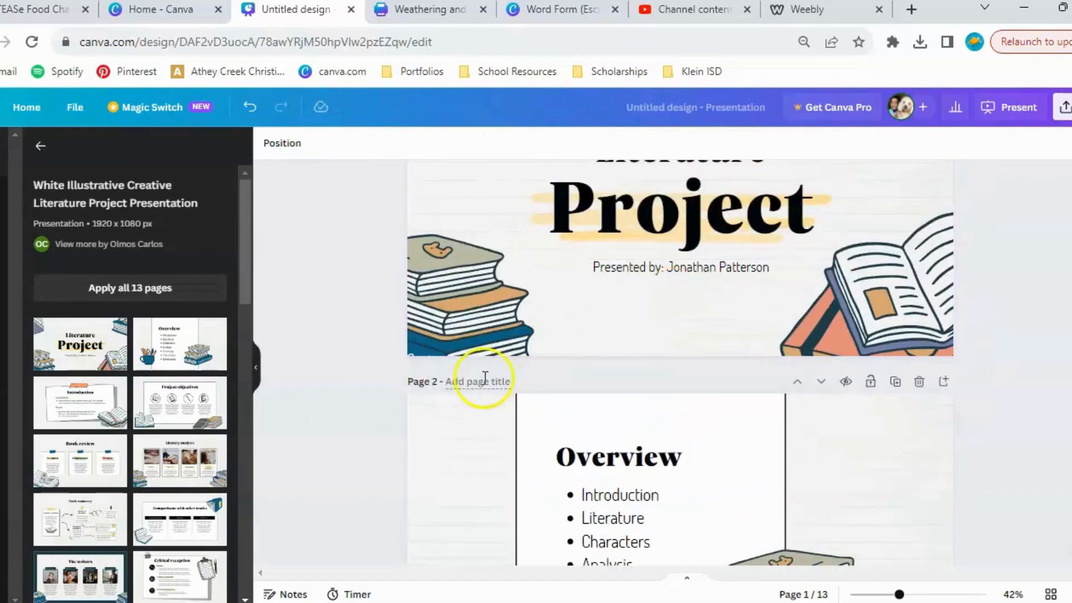
Name page 2, the Overview page, "Table of Contents".
scroll(539, 413, "down", 1)
type("Ta")
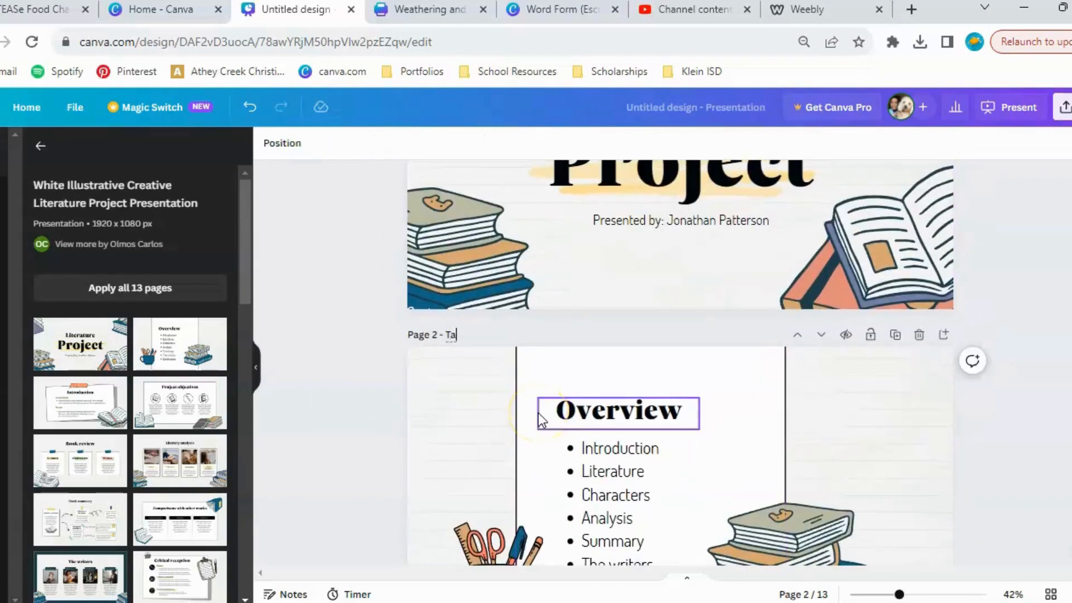
type("ble of Cint")
key("BackSpace")
key("BackSpace")
key("BackSpace")
type("ontents")
Give page 3 the page title "Introduction".
scroll(539, 413, "down", 9)
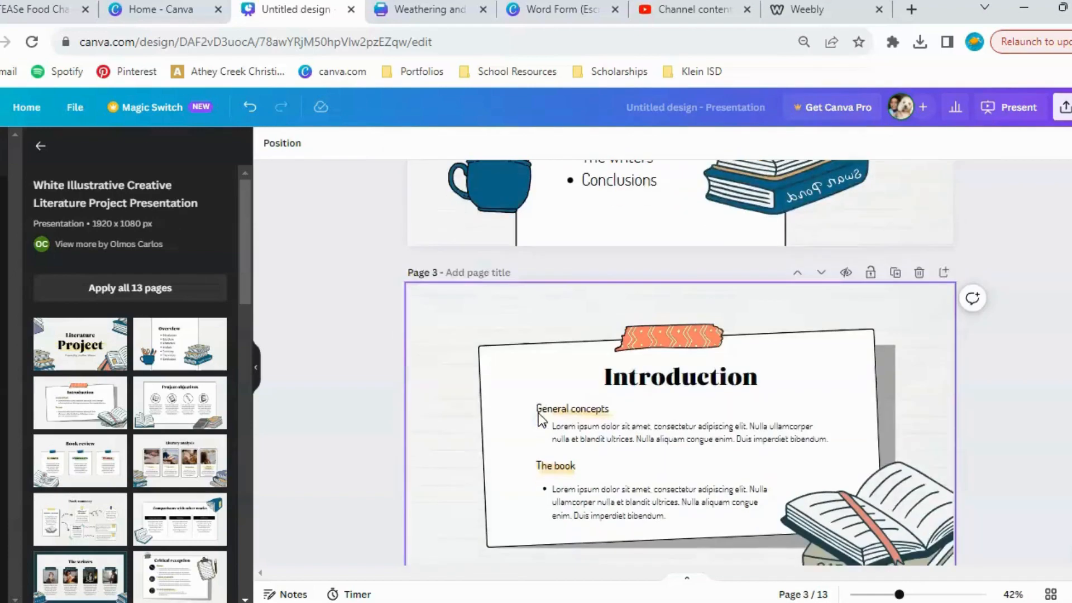
left_click(476, 171)
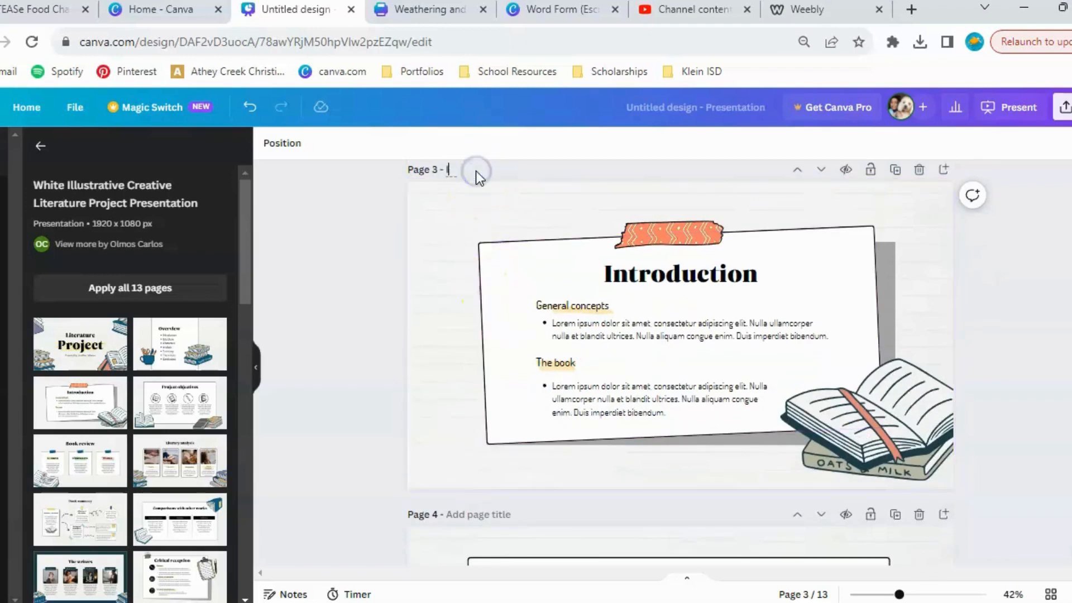
type("Introduction")
Give page 4, the Project objectives page, the page title "Objectives".
scroll(475, 170, "down", 2)
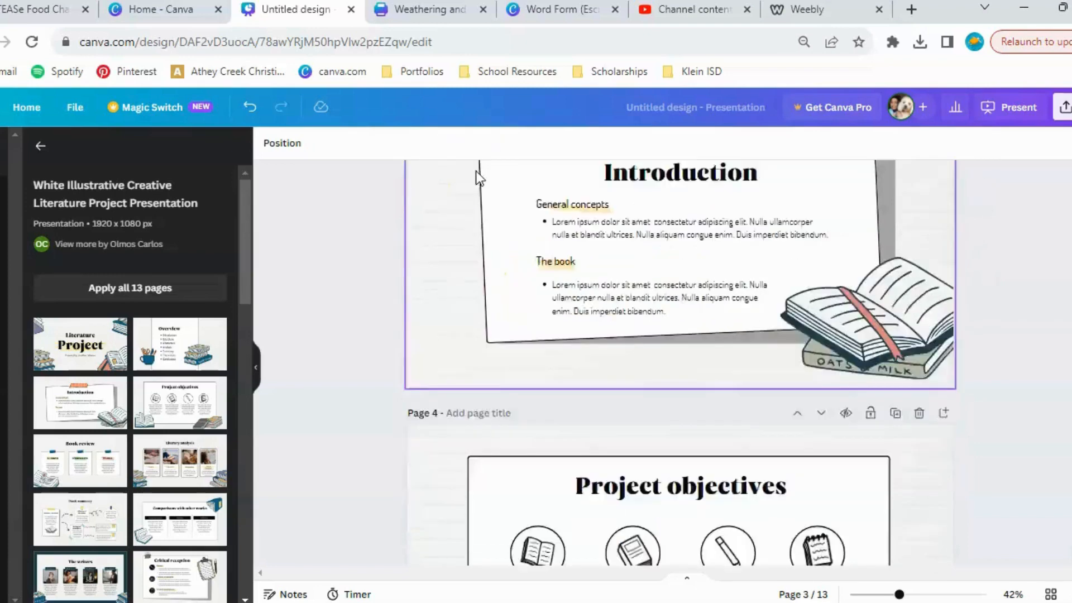
scroll(486, 223, "down", 4)
scroll(524, 243, "up", 2)
left_click(491, 230)
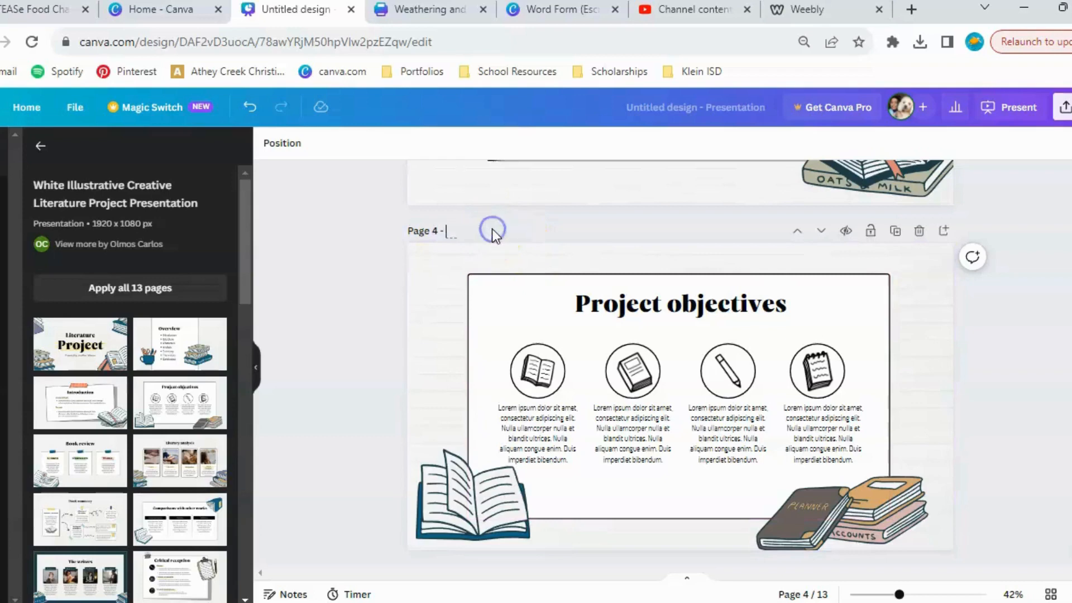
type("Objectives")
Look over the Book review and Literary analysis pages, check the page titles entered so far and return to the Table of Contents page.
scroll(491, 230, "down", 5)
left_click(491, 245)
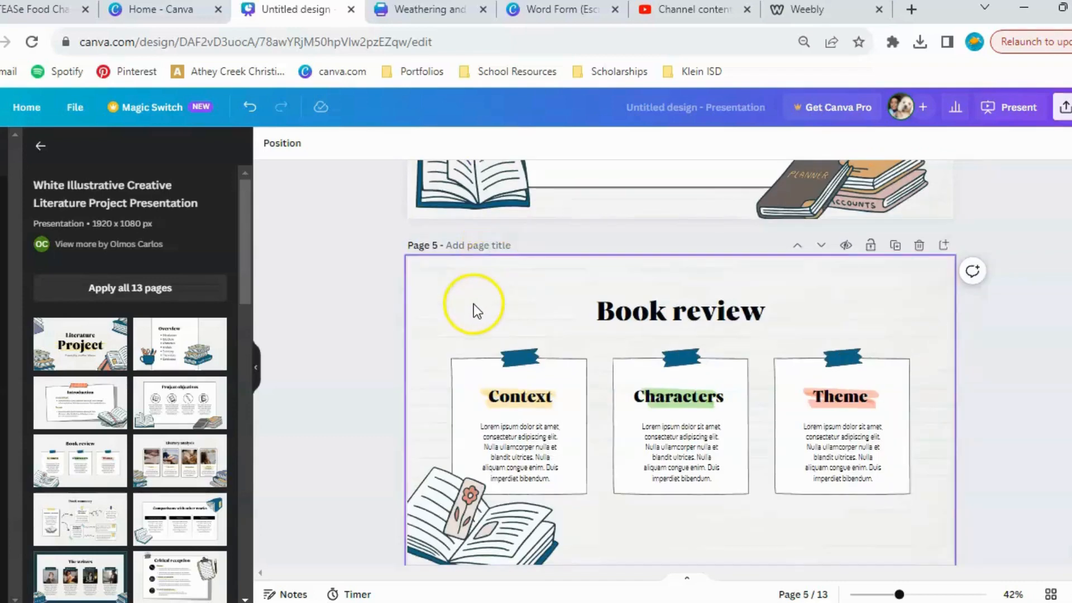
scroll(648, 363, "down", 5)
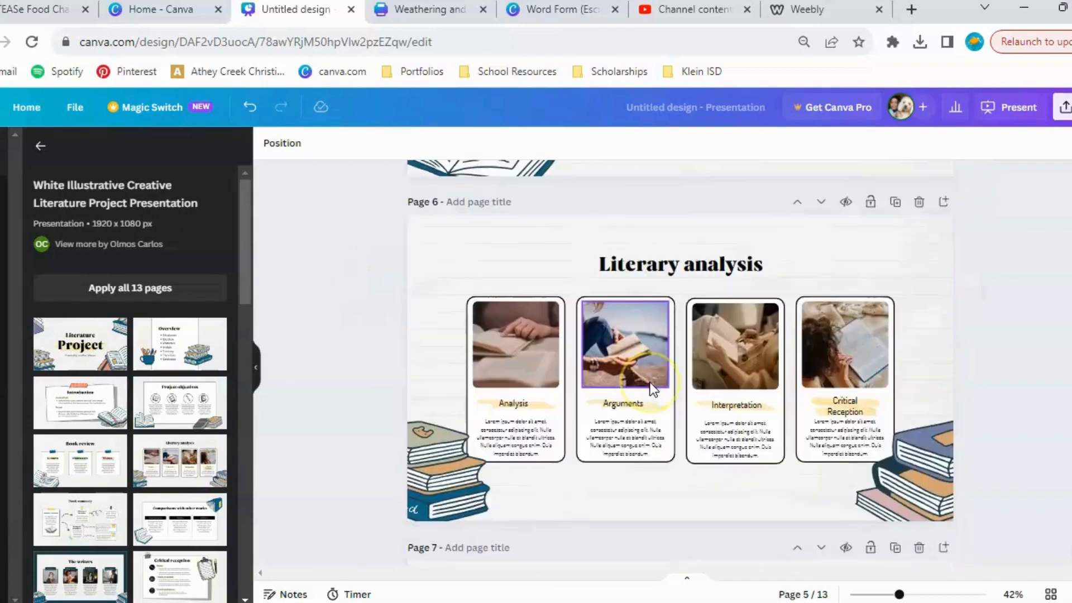
scroll(652, 389, "up", 15)
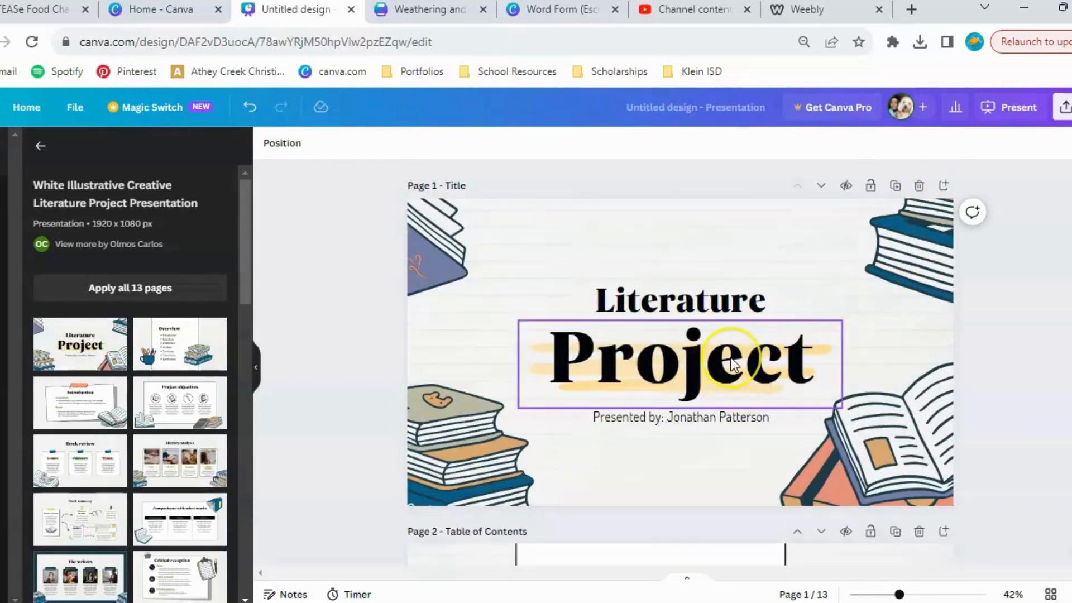
scroll(737, 363, "down", 2)
scroll(734, 364, "up", 3)
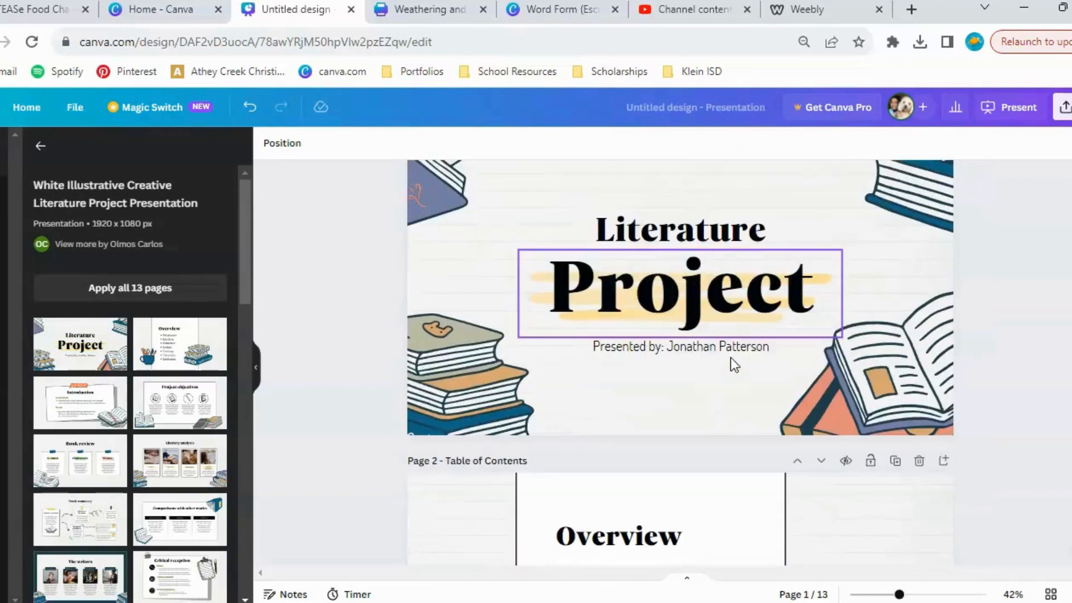
scroll(734, 364, "down", 3)
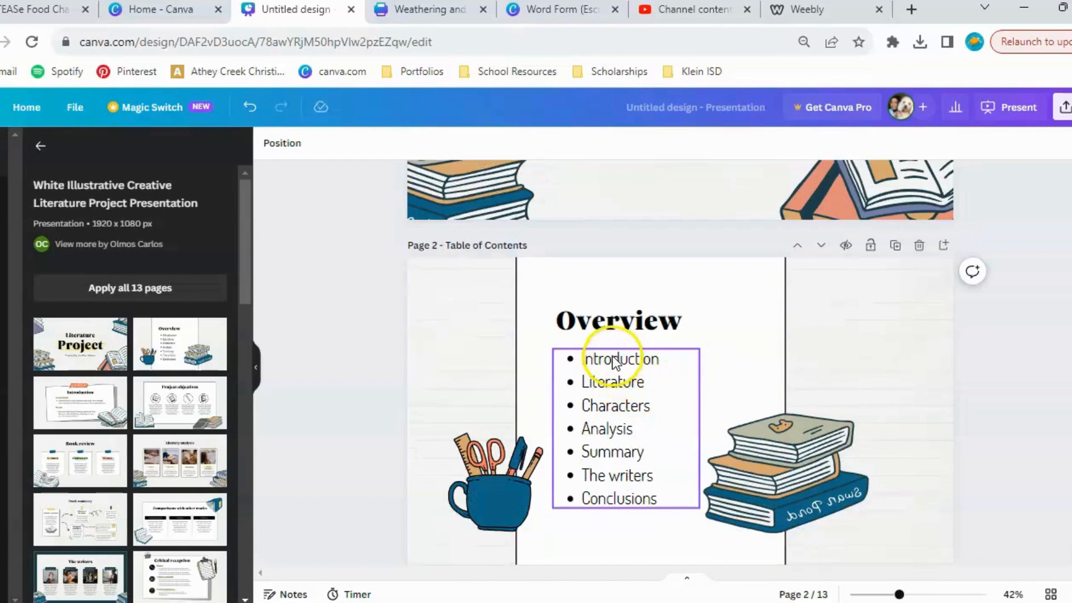
left_click(615, 362)
left_click(614, 360)
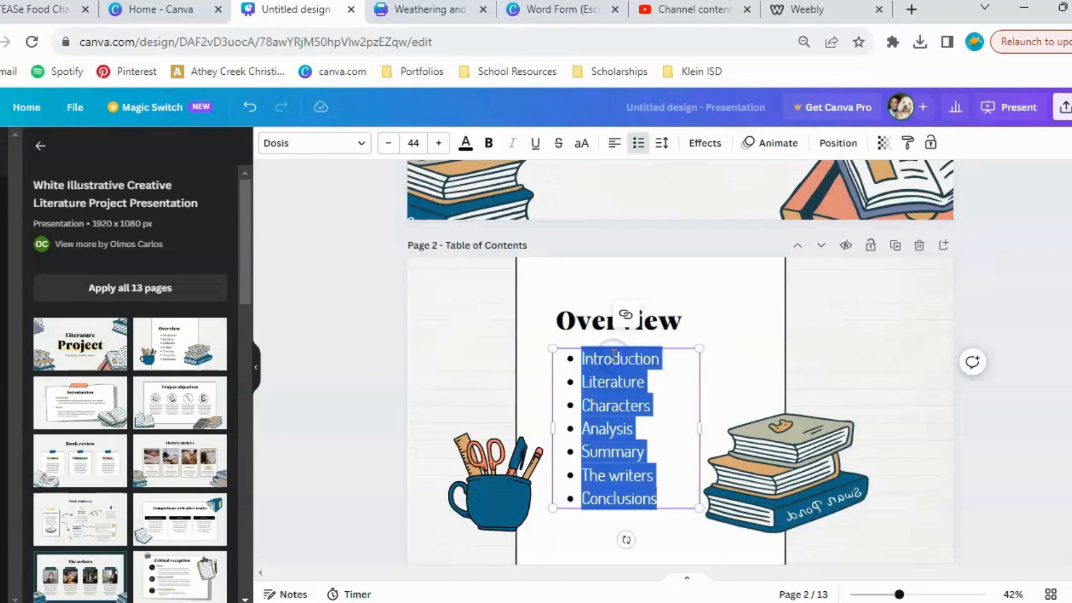
left_click(614, 361)
left_click(816, 374)
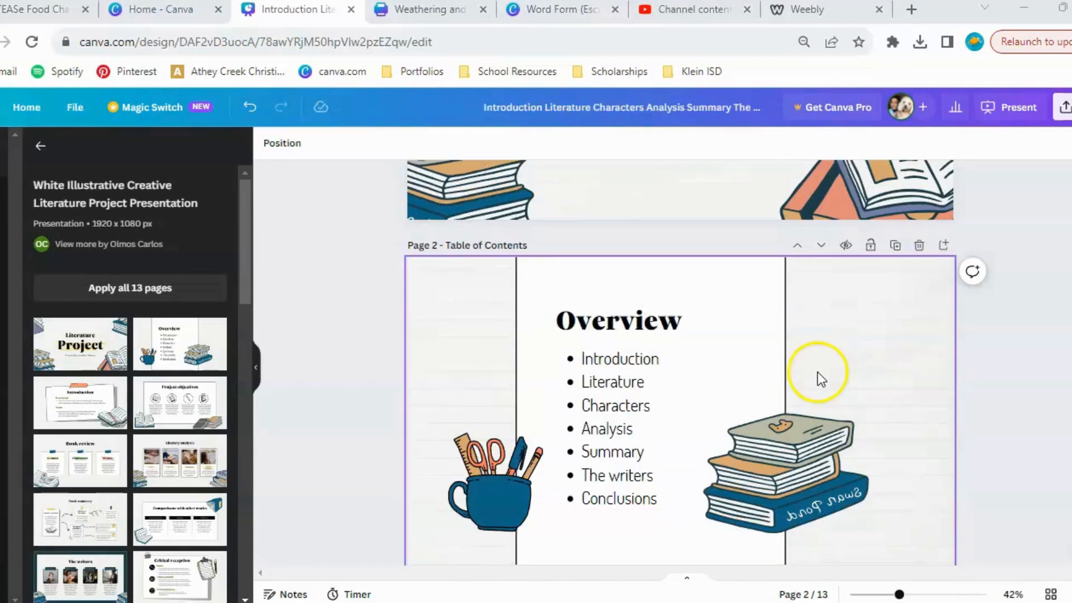
Link the word "Introduction" in the Overview list to the document page "3 - Introduction".
left_click(631, 360)
left_click(631, 360)
double_click(631, 359)
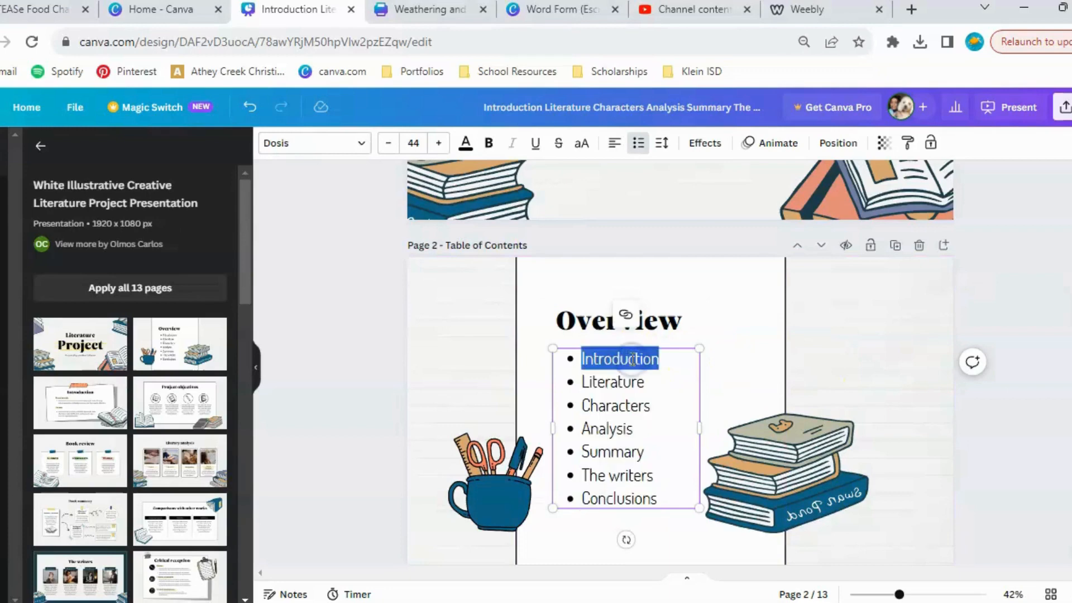
left_click(627, 321)
left_click(627, 319)
left_click(627, 318)
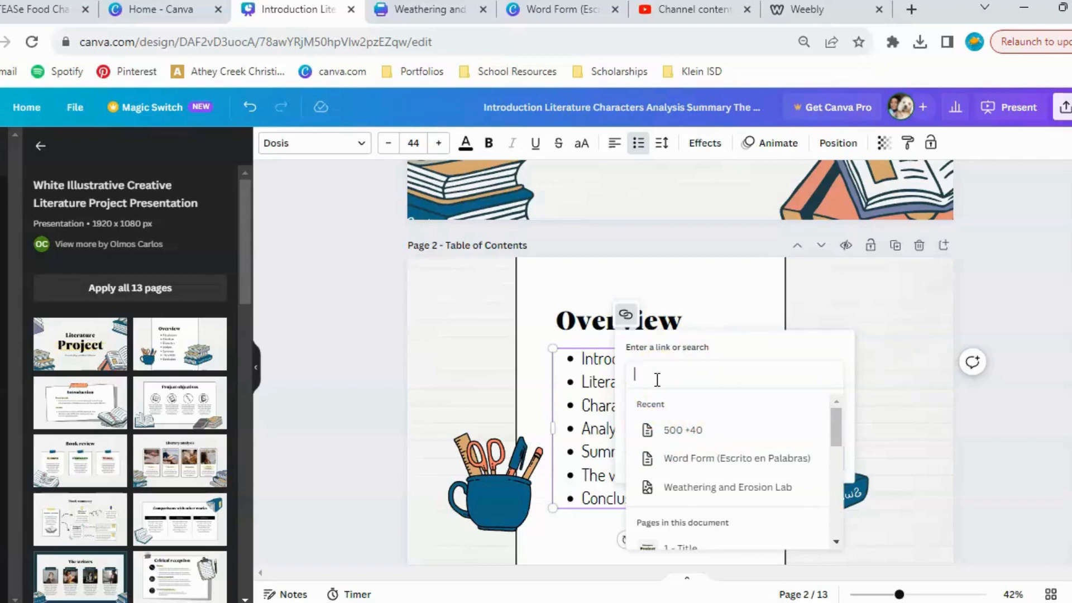
scroll(658, 460, "down", 2)
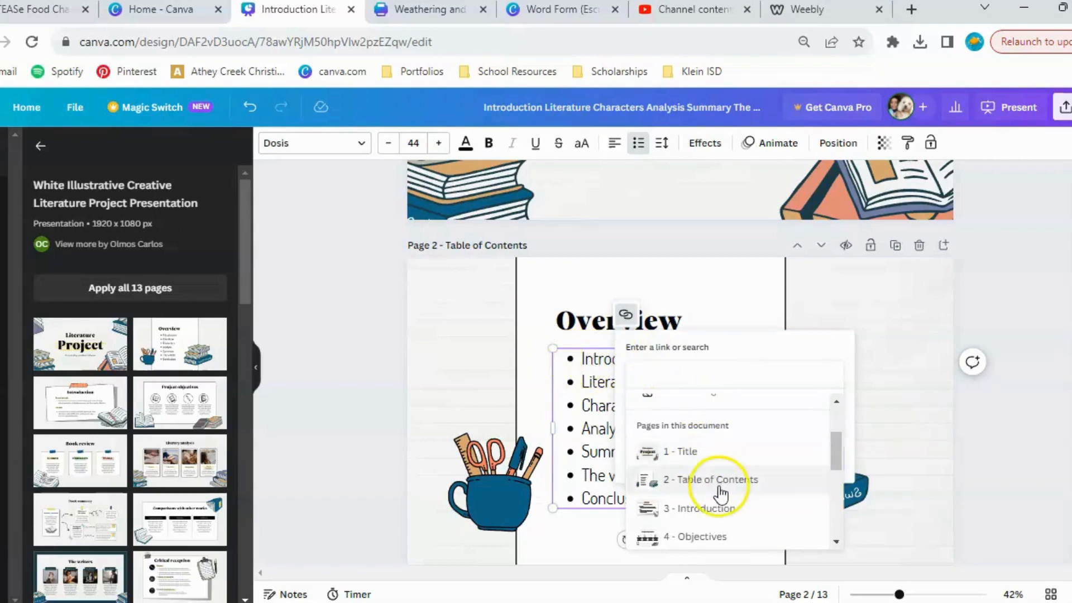
scroll(719, 487, "down", 1)
left_click(701, 473)
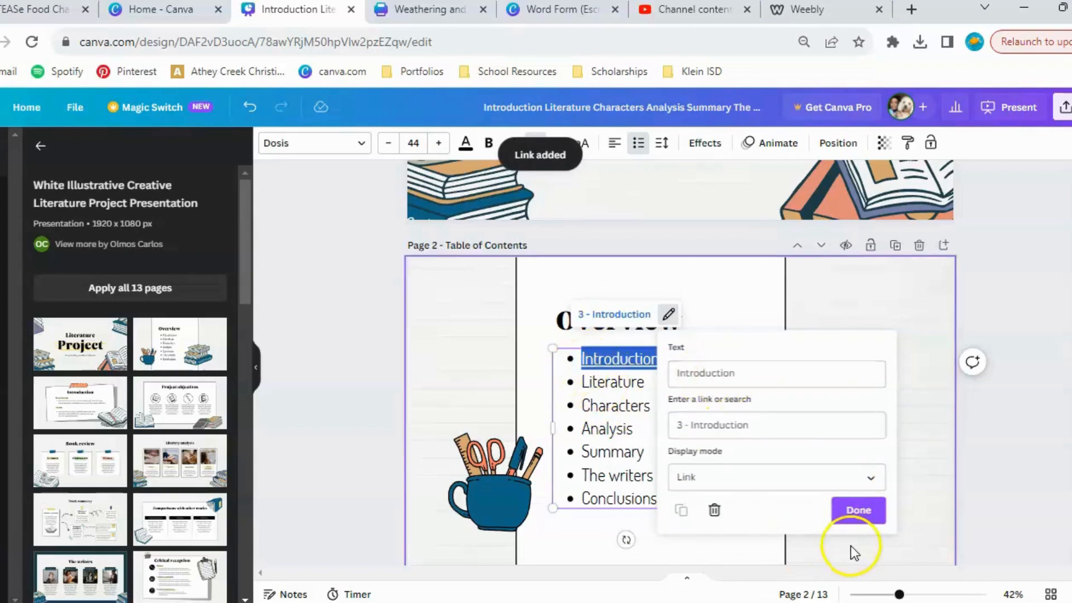
left_click(872, 511)
left_click(1003, 410)
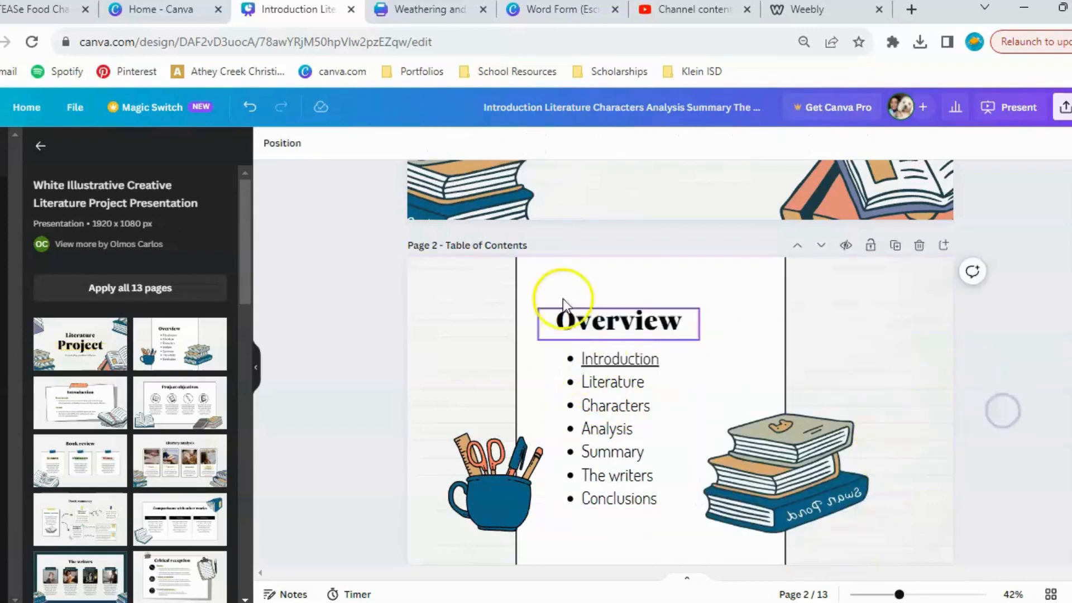
Follow the Introduction entry's link to page 3, look over the neighbouring pages and return to the title page.
scroll(612, 335, "down", 1)
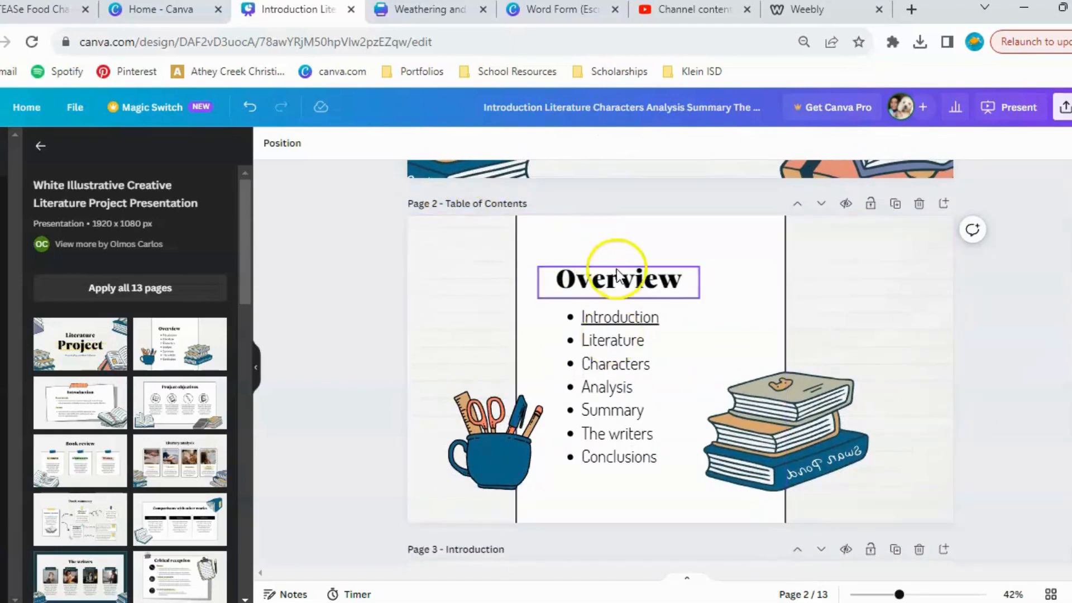
left_click(618, 320)
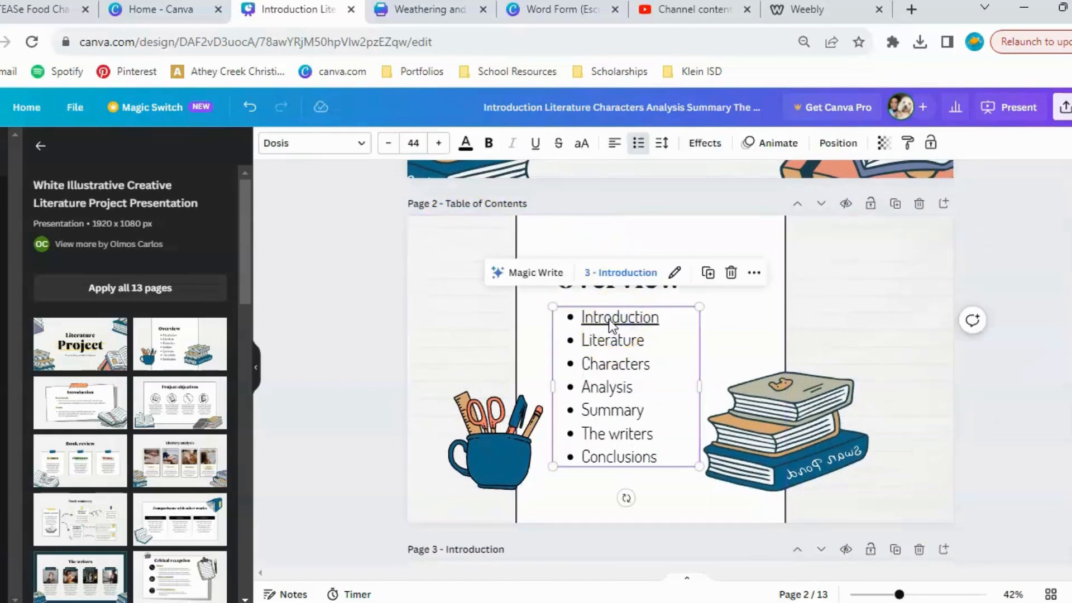
left_click(619, 273)
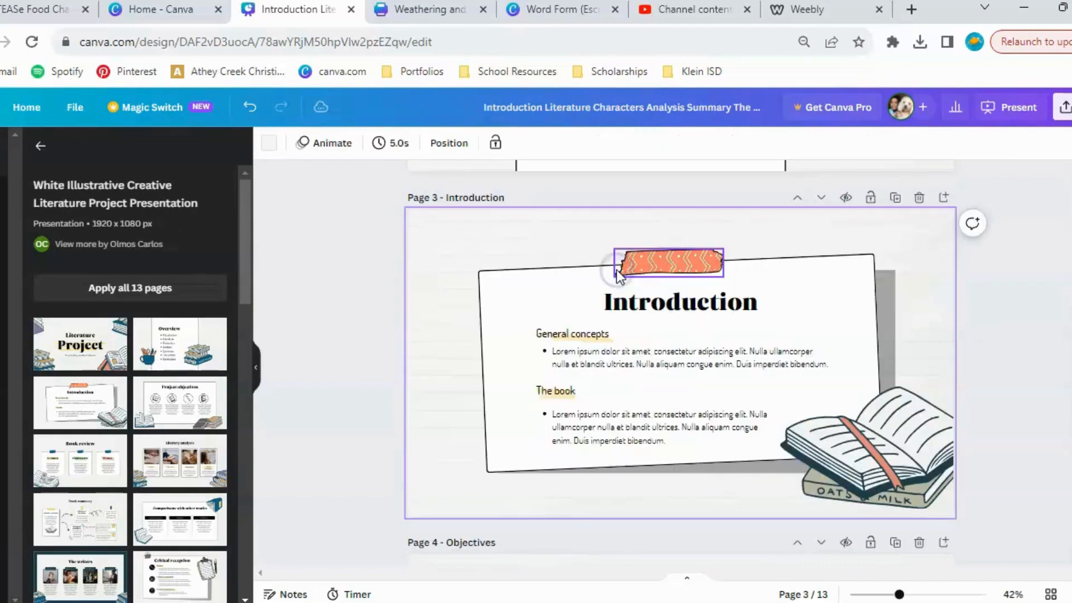
scroll(577, 443, "down", 6)
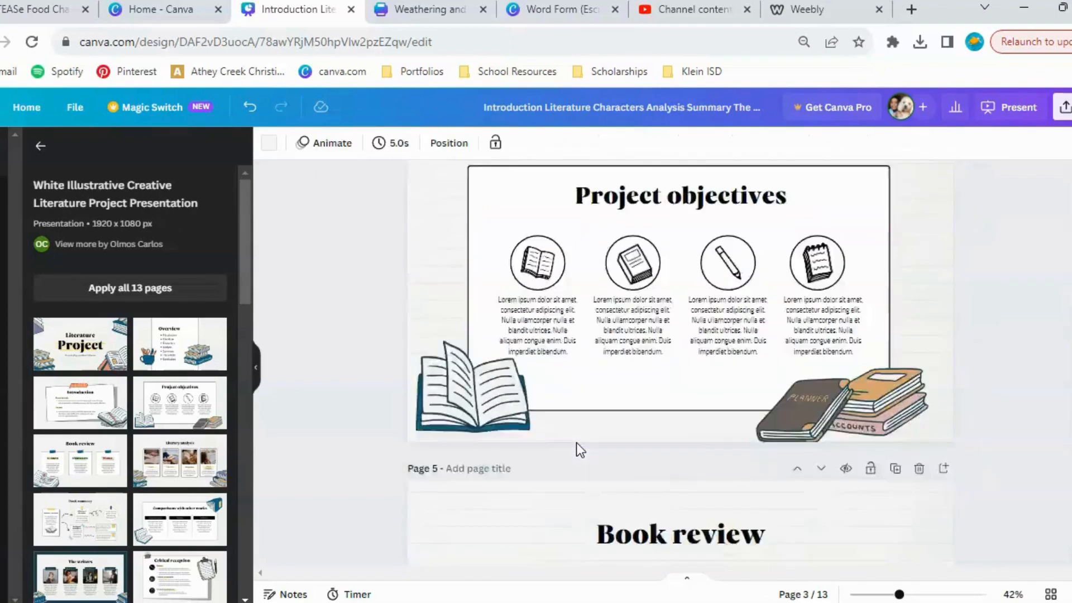
scroll(578, 447, "down", 2)
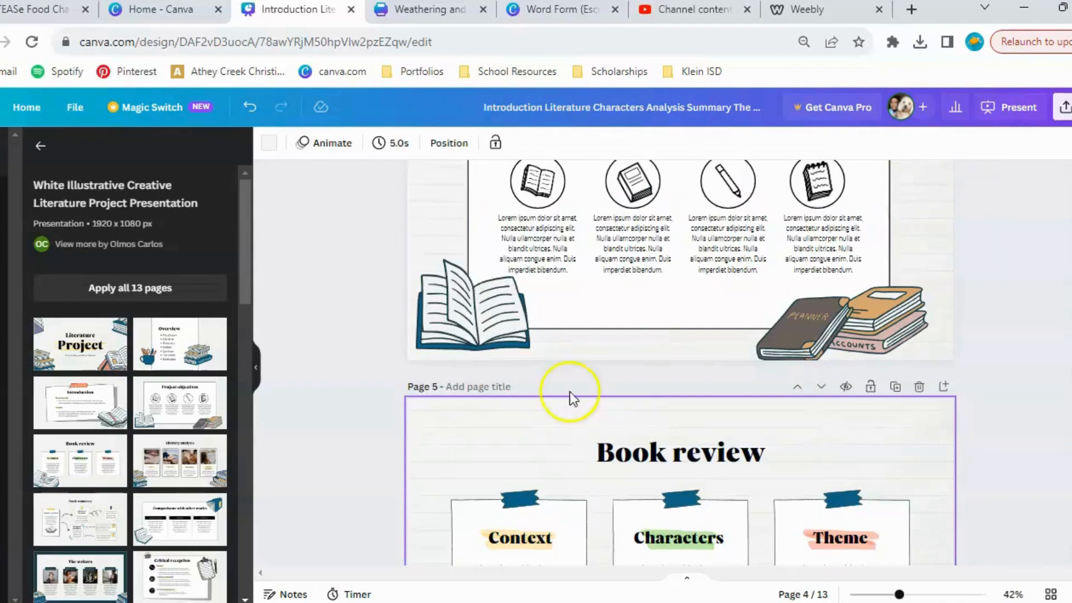
left_click(491, 355)
scroll(491, 355, "up", 15)
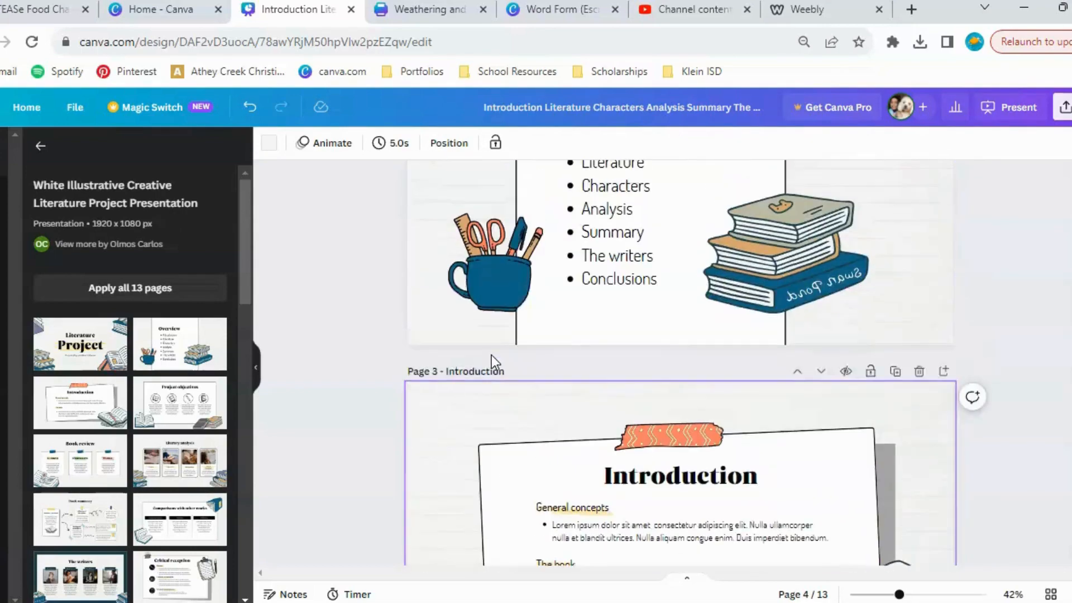
left_click(484, 356)
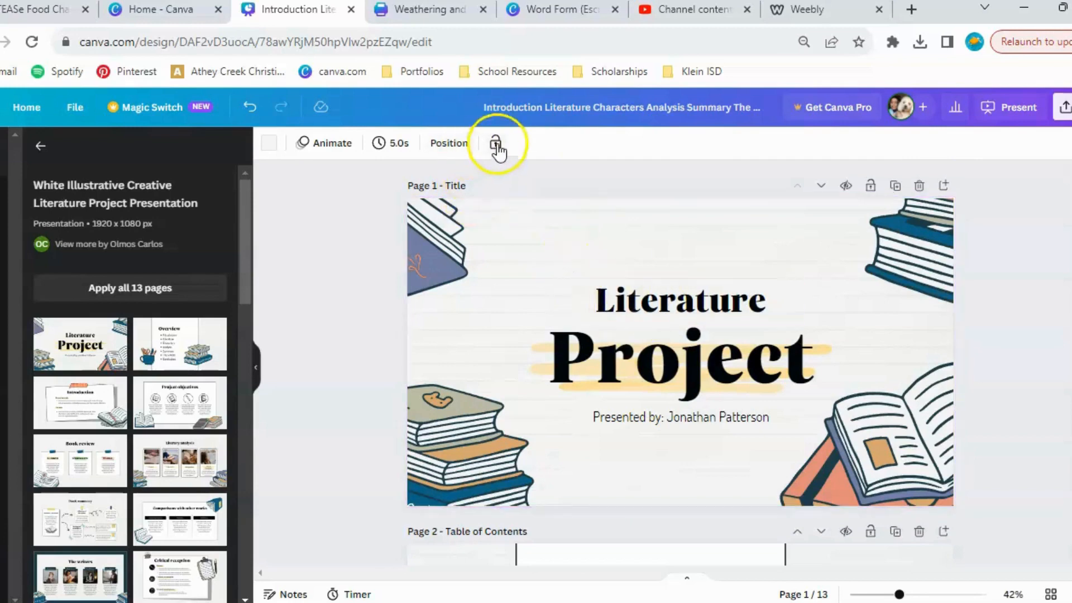
Try moving the Literature heading up and to the left on the title page, and undo the move.
left_click(655, 304)
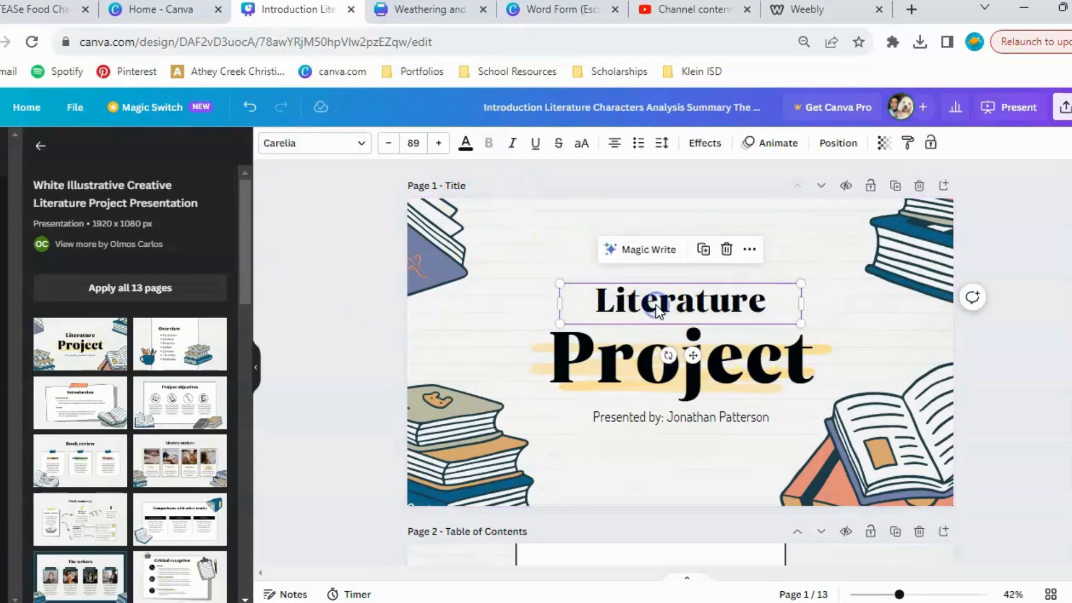
left_click(636, 385)
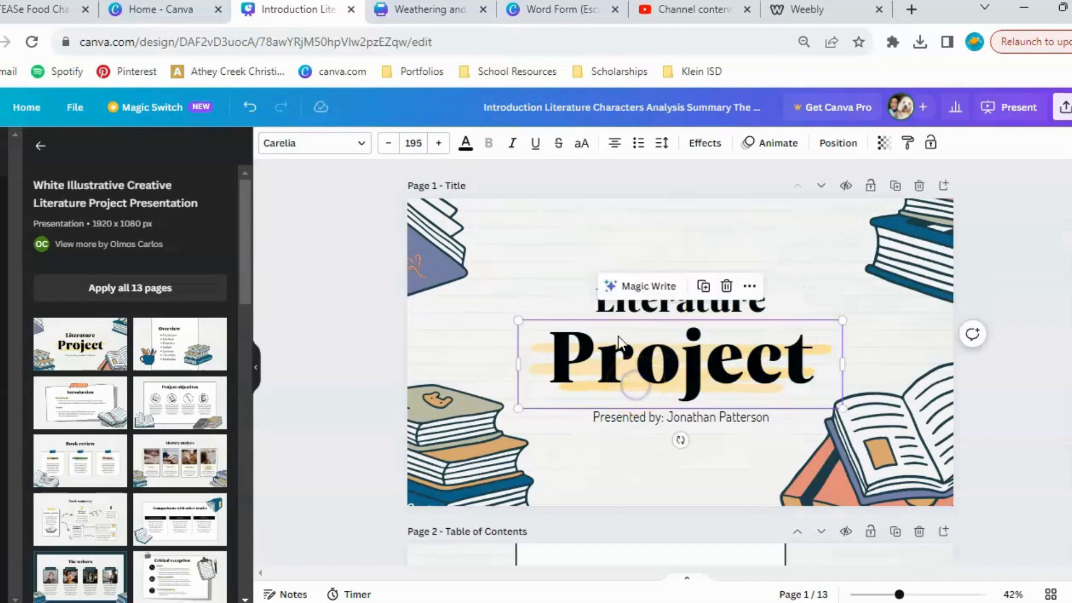
left_click(610, 312)
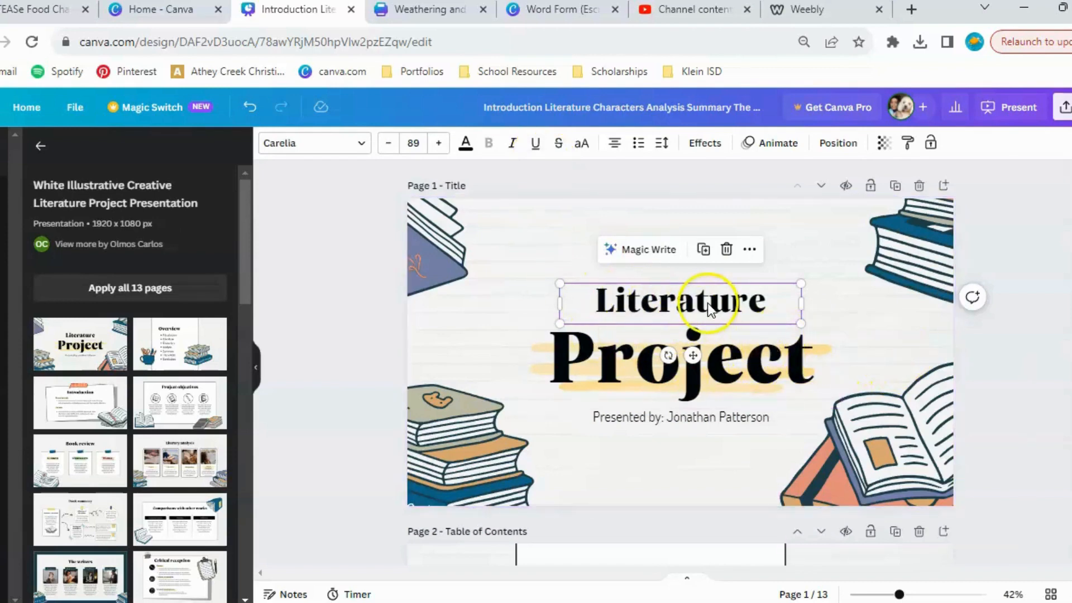
left_click_drag(708, 310, 593, 277)
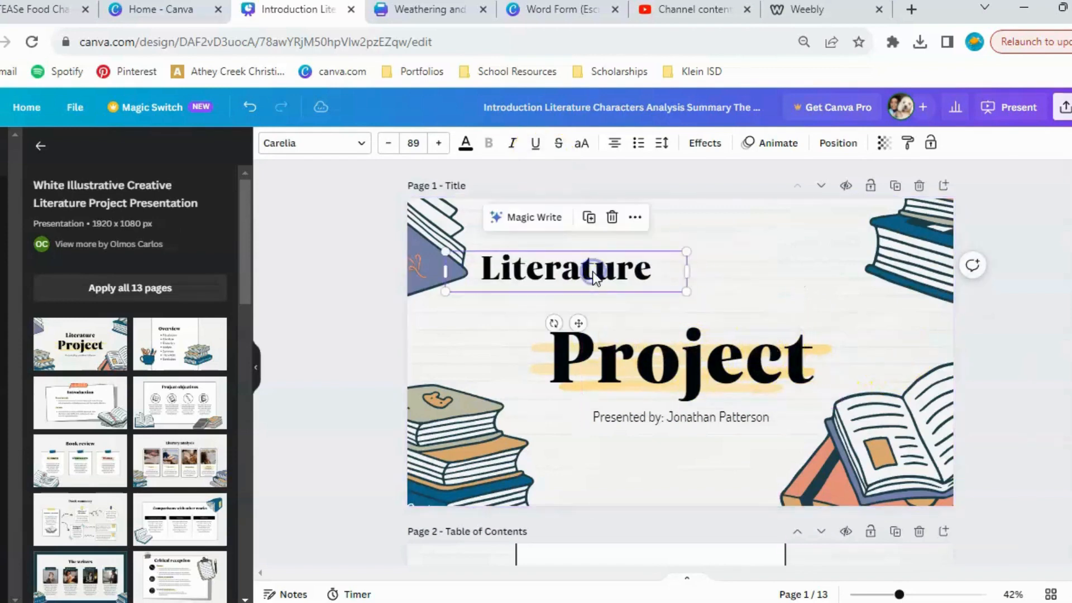
left_click(256, 101)
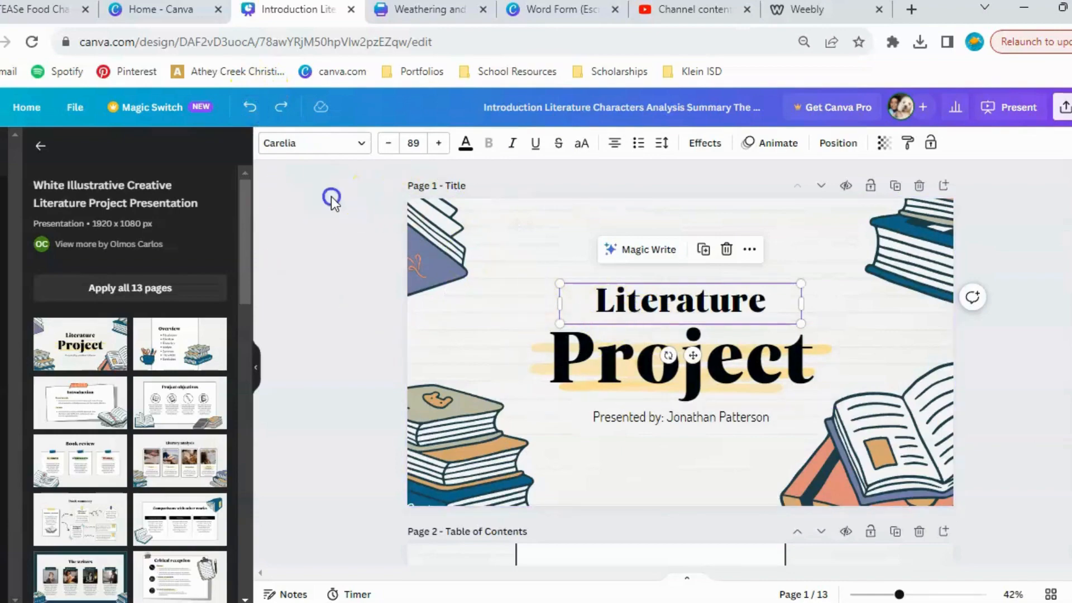
Try moving all the title page elements together down and to the right, and undo the move.
left_click_drag(331, 199, 1000, 522)
left_click_drag(871, 467, 985, 517)
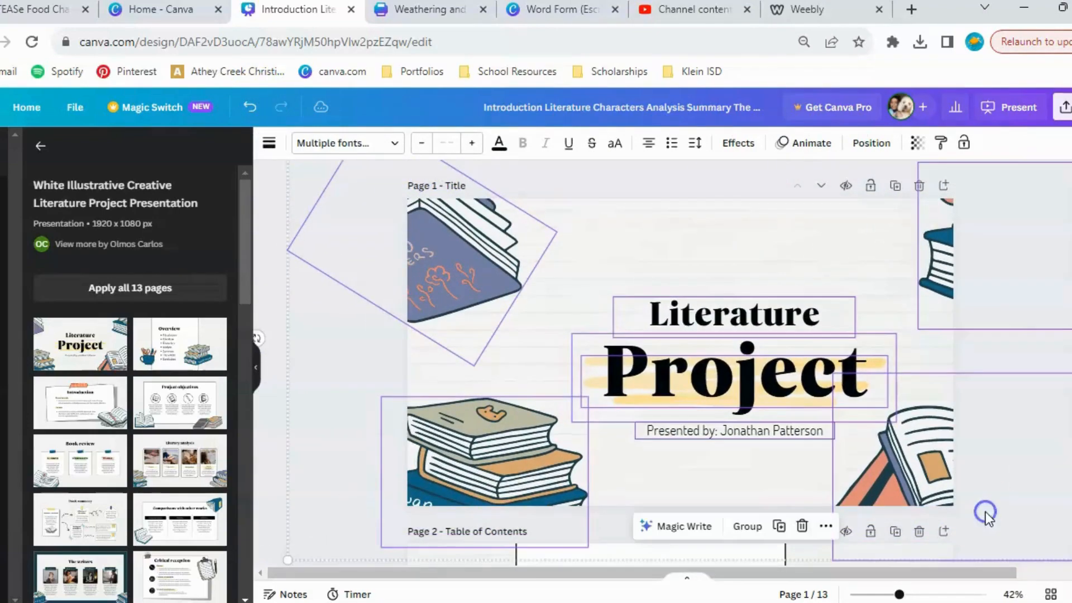
left_click(249, 106)
left_click(286, 319)
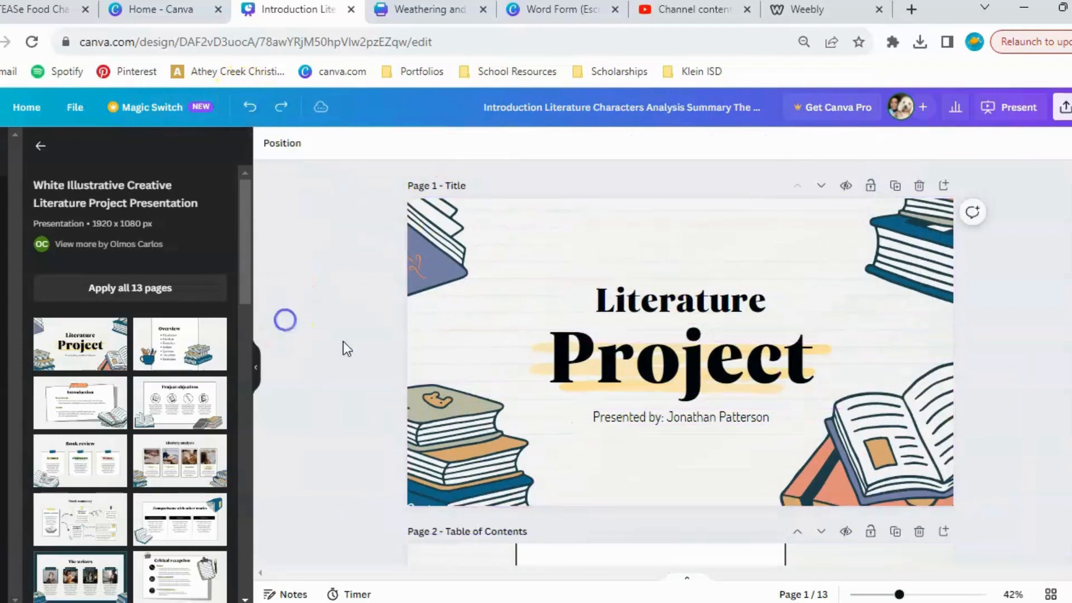
Lock the Literature heading, the Project heading and the "Presented by" line on the title page.
left_click(675, 306)
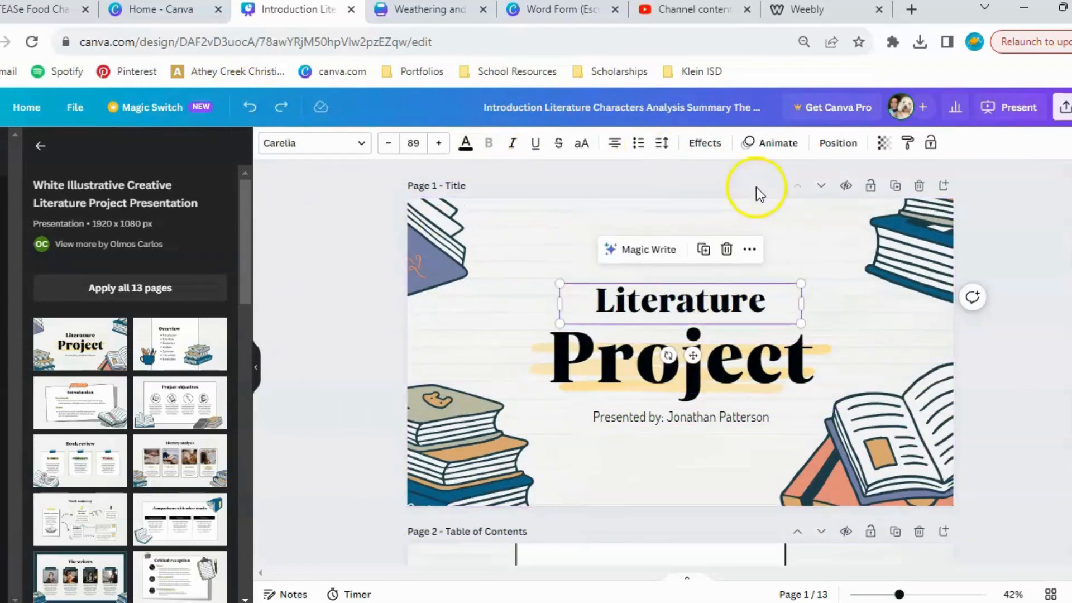
left_click(922, 148)
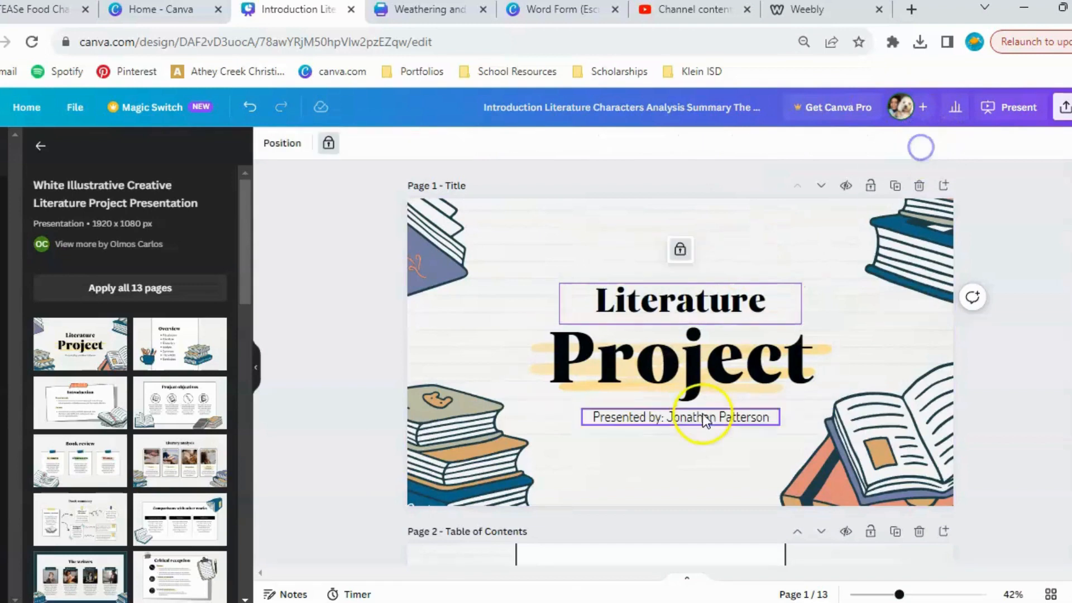
left_click(689, 385)
left_click(931, 144)
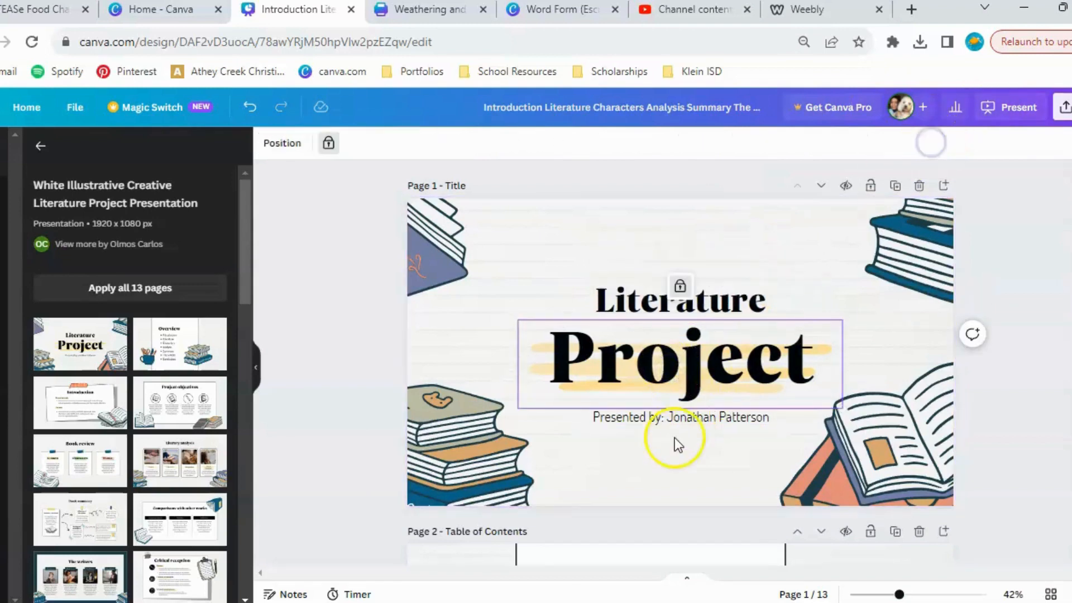
left_click(660, 425)
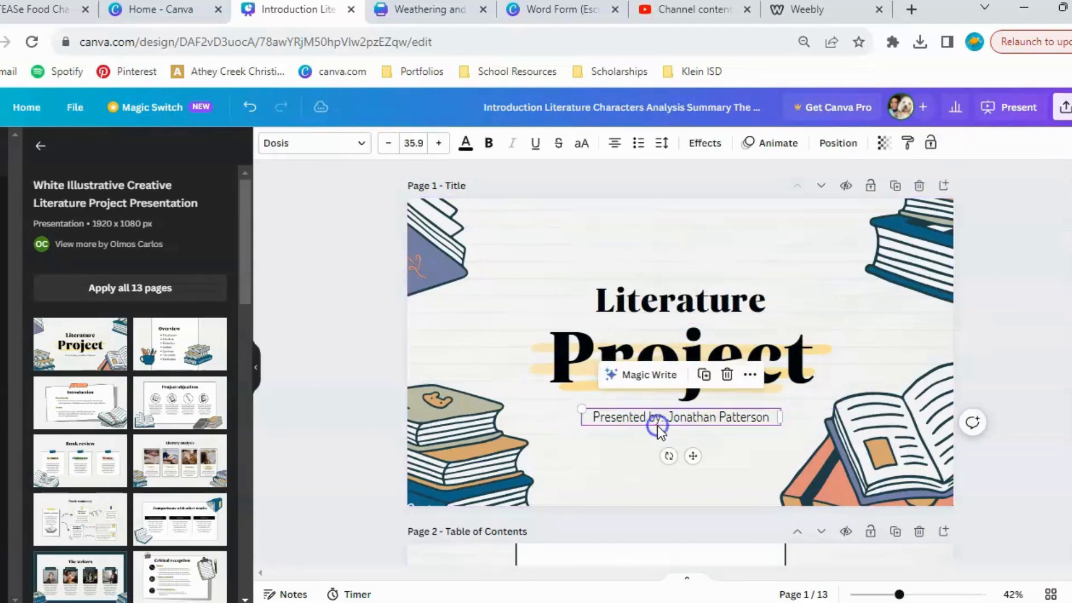
left_click(930, 146)
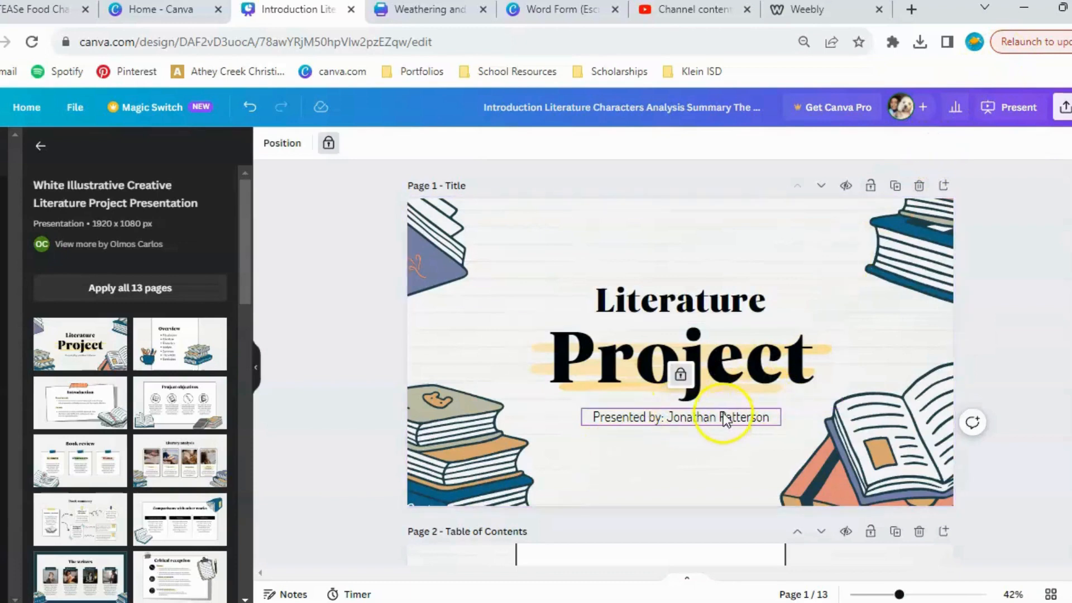
left_click(1005, 520)
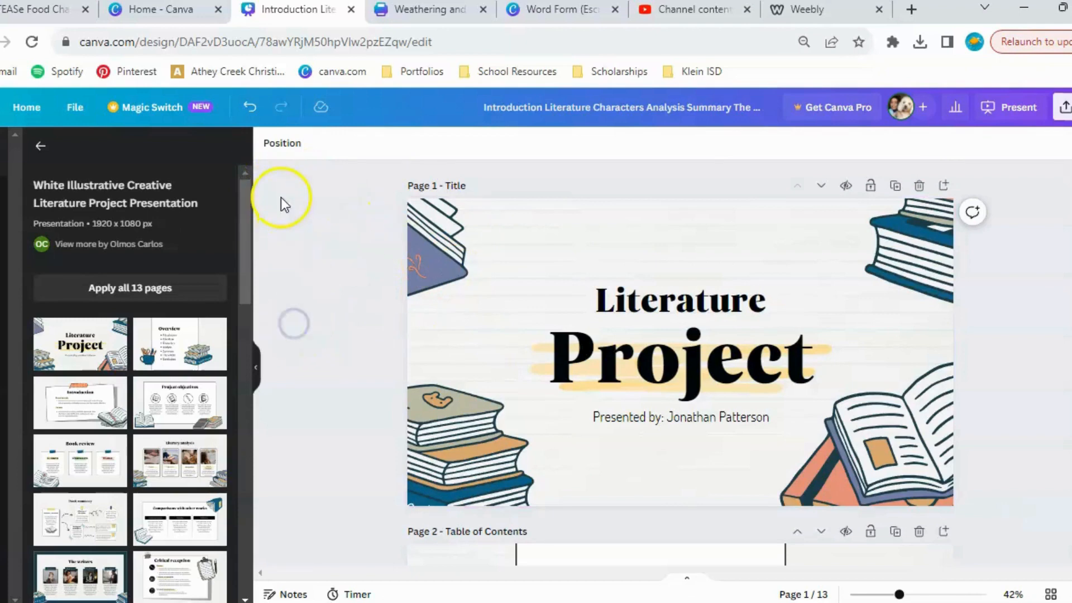
Try moving the unlocked book illustrations and yellow highlight together on the title page, and undo the move.
left_click_drag(298, 168, 1064, 558)
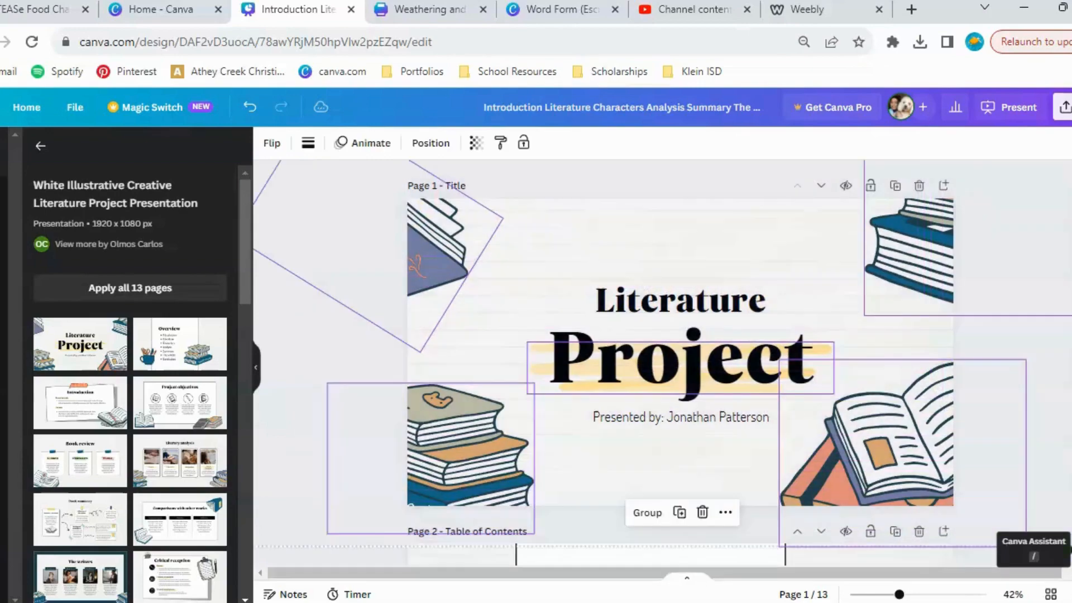
left_click_drag(820, 403, 828, 376)
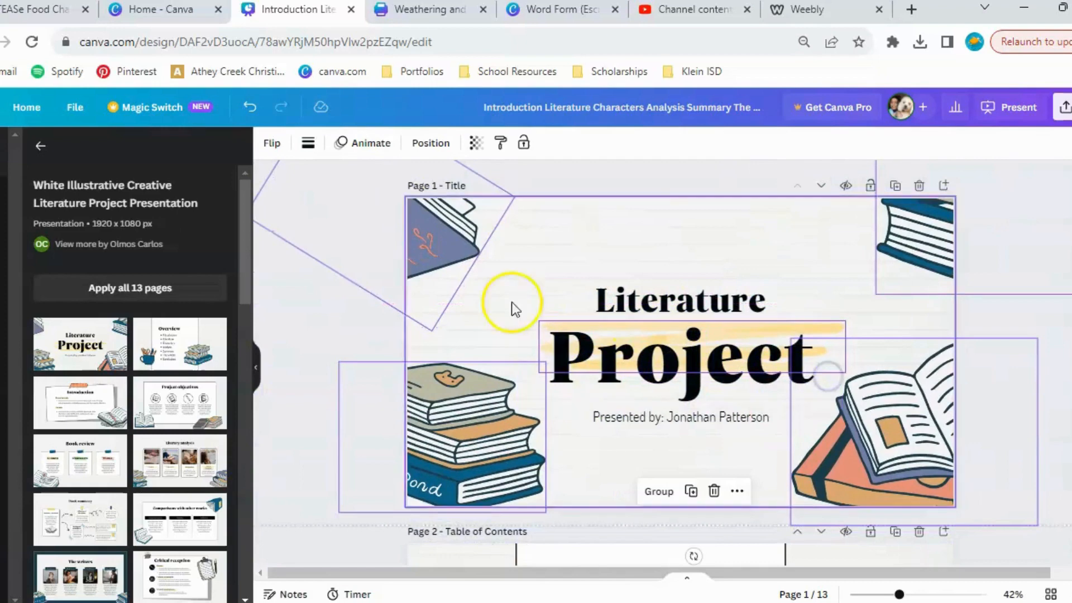
left_click(247, 107)
left_click(799, 221)
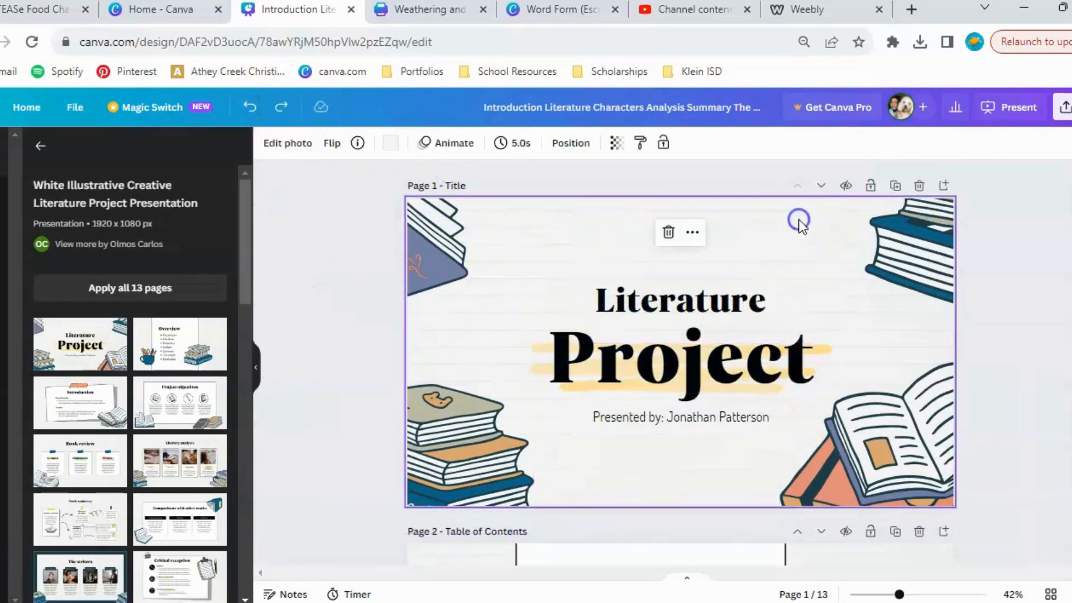
Unlock the Project heading, and try selecting and moving it together with the other unlocked title page elements.
left_click(836, 351)
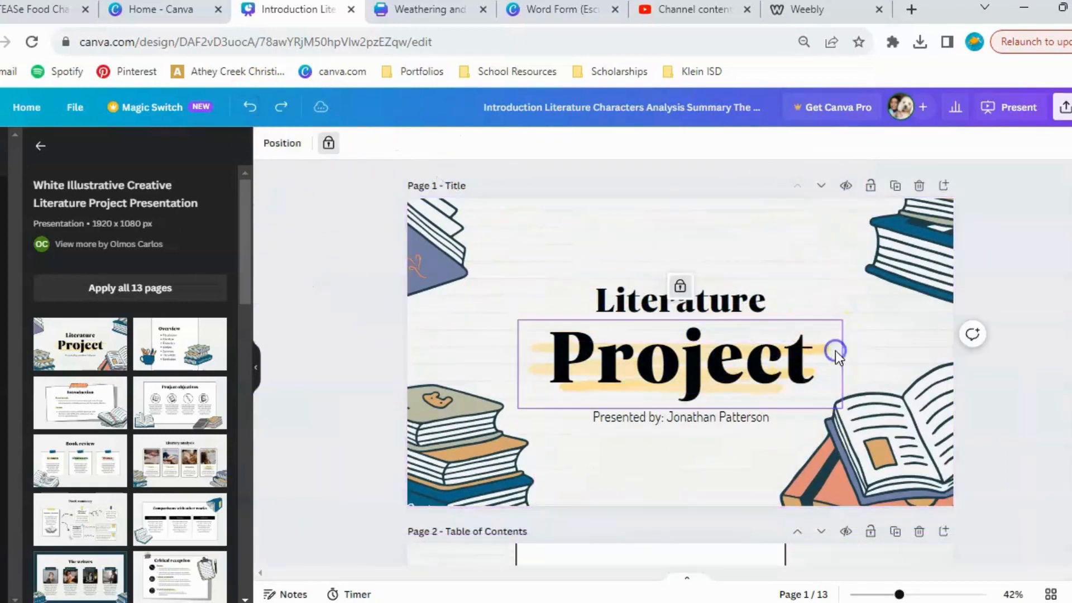
left_click(678, 286)
left_click_drag(322, 246, 754, 420)
left_click(250, 106)
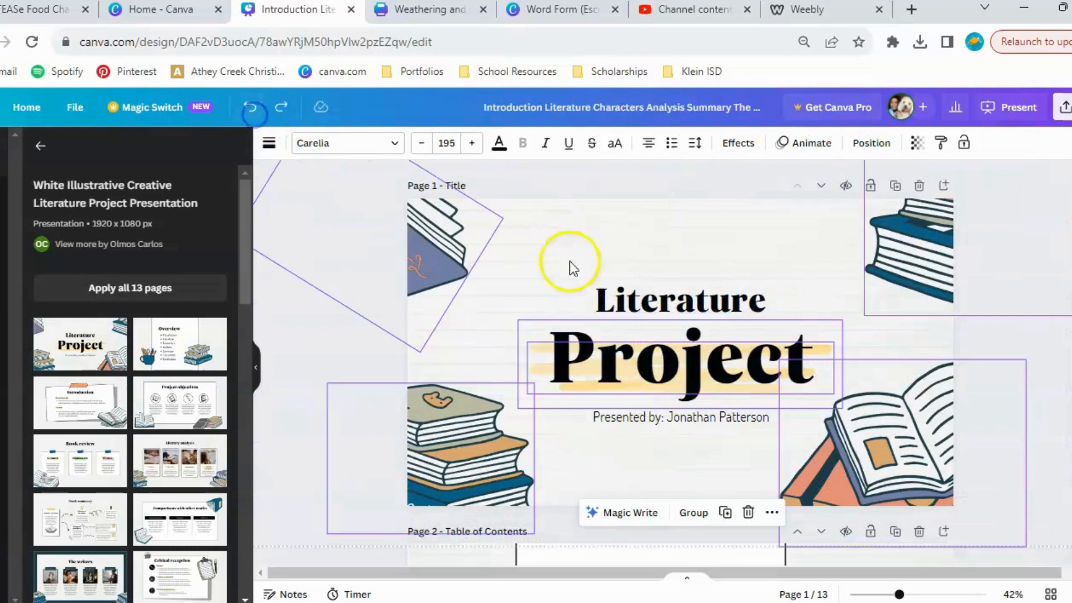
left_click(798, 260)
Lock the Project heading on the title page again and deselect it.
left_click(769, 354)
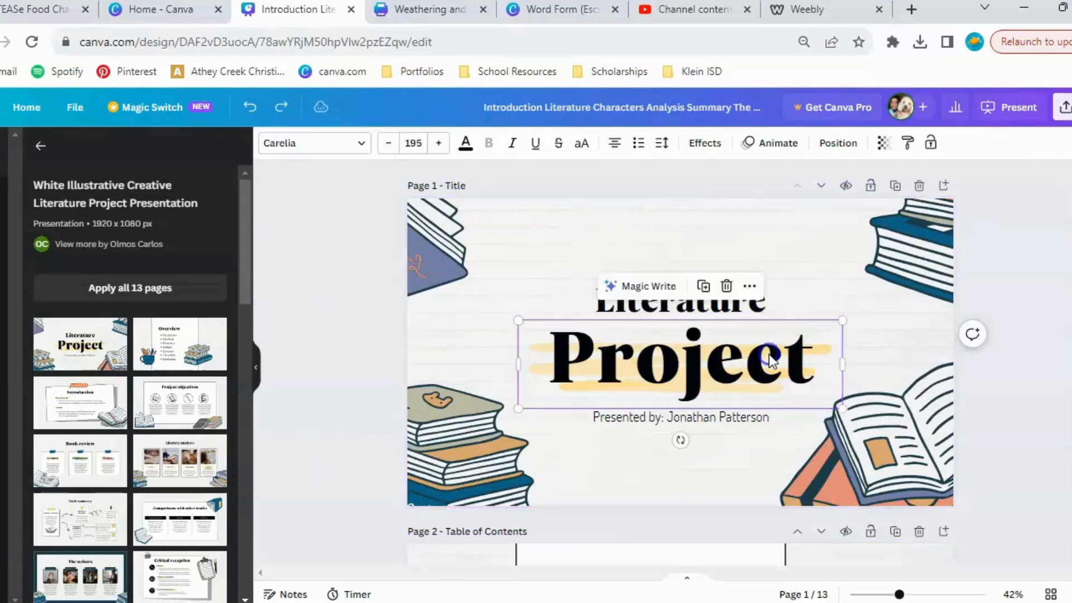
left_click(930, 143)
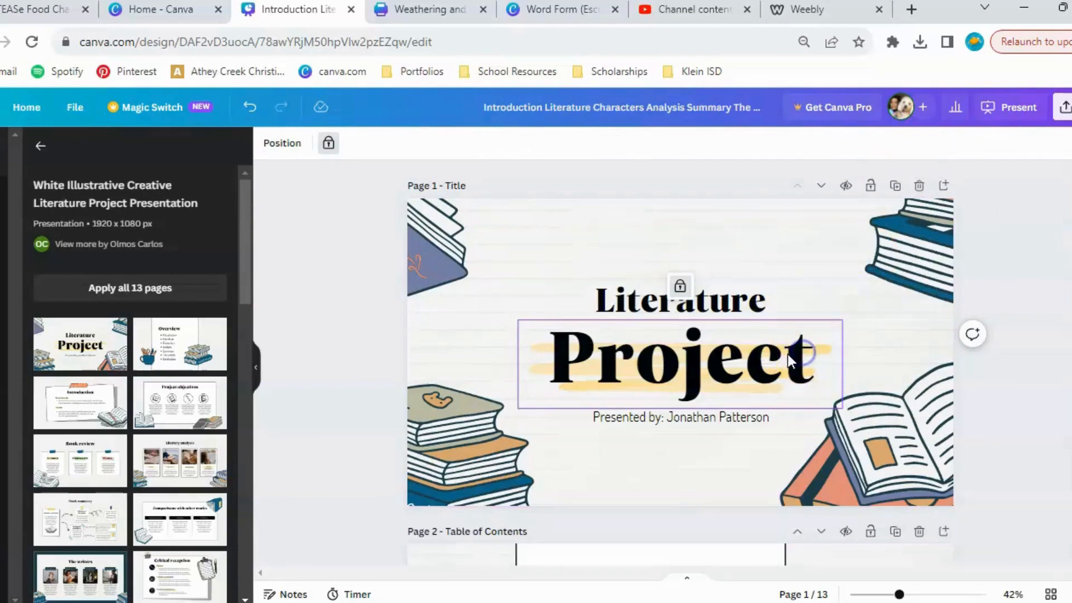
left_click(780, 384)
left_click(665, 483)
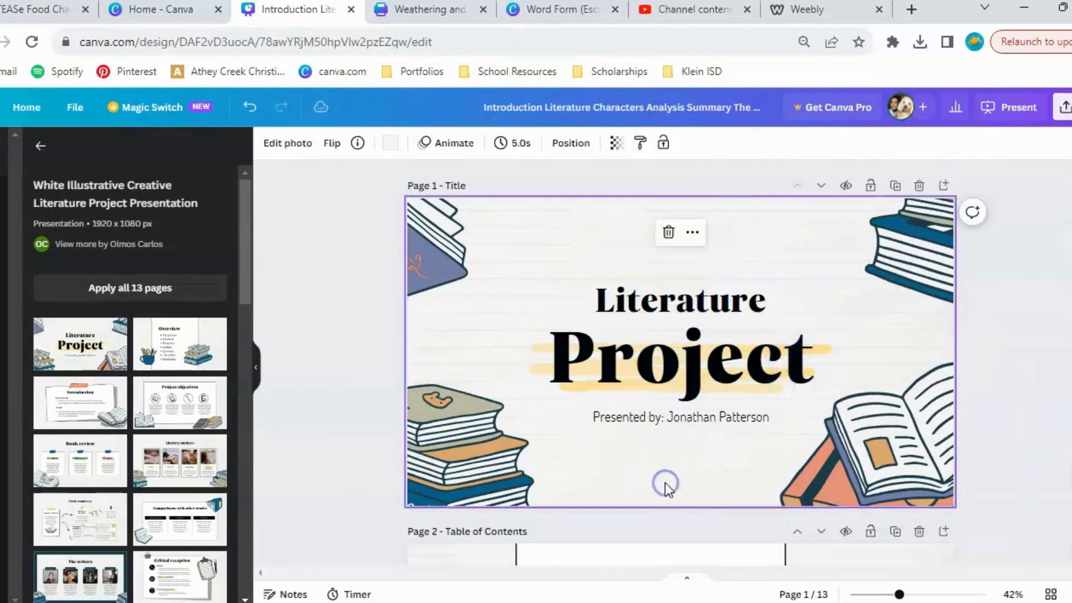
Glance over the presentation's following pages and close the literature presentation.
scroll(665, 482, "down", 15)
scroll(665, 483, "down", 4)
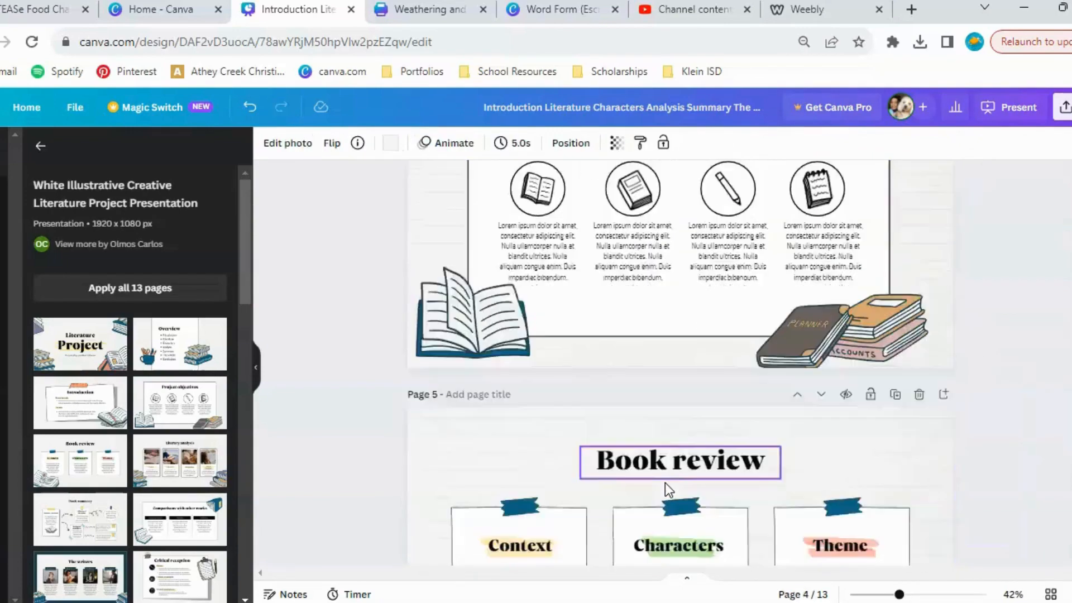
scroll(665, 482, "up", 20)
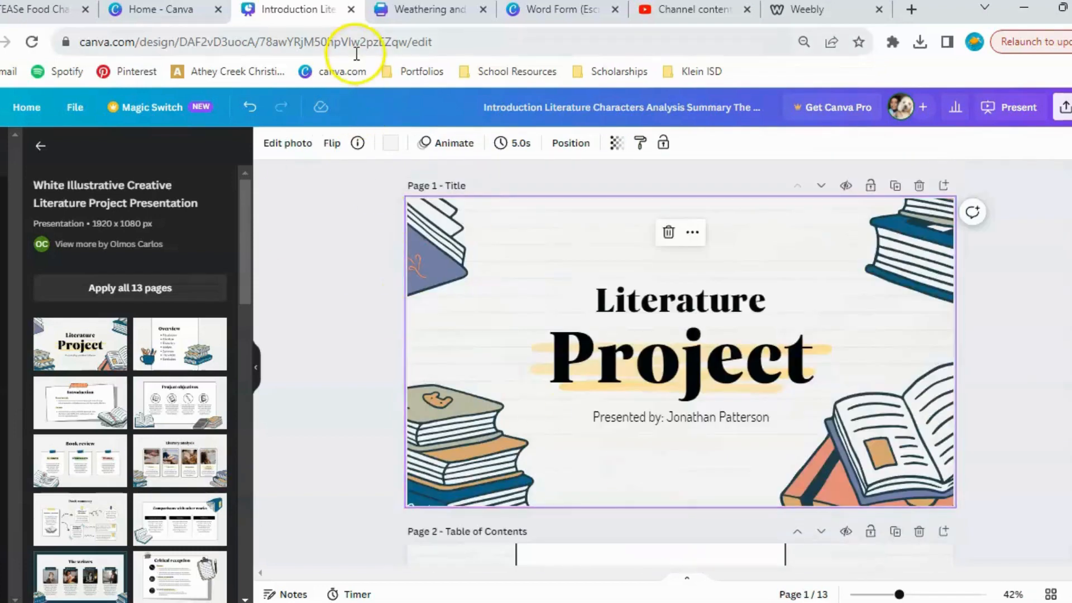
left_click(351, 10)
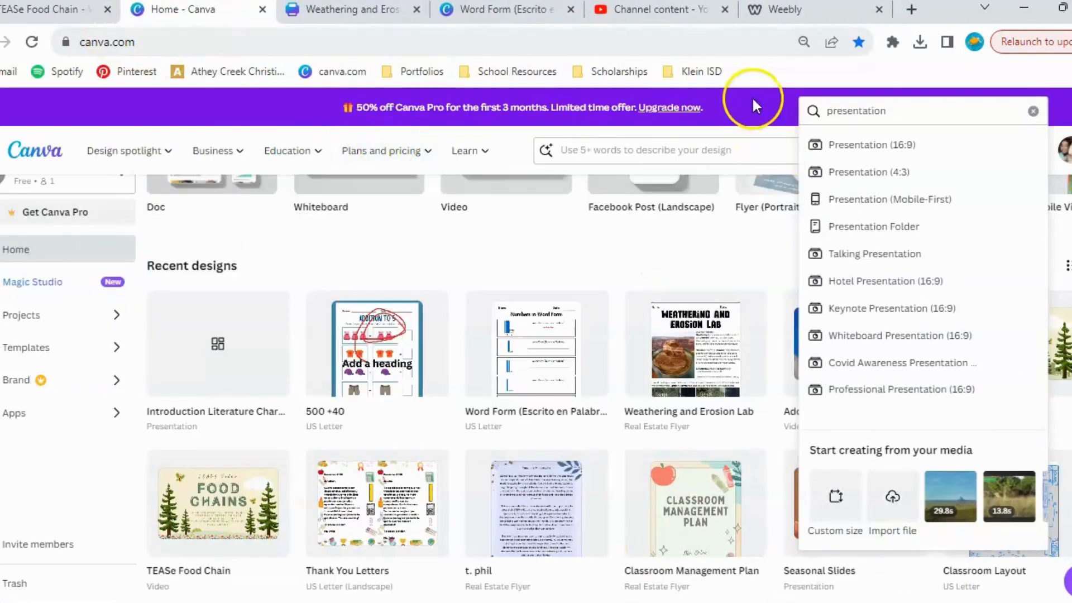
Create a blank Whiteboard design from the home page and browse the whiteboard templates.
left_click(753, 96)
scroll(679, 367, "up", 2)
scroll(679, 367, "up", 3)
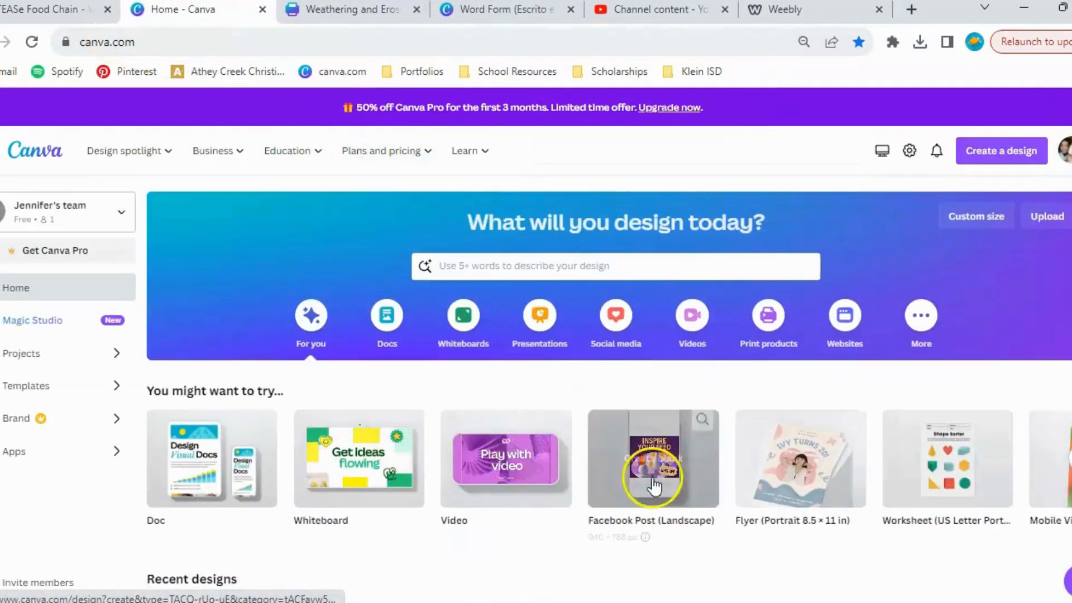
scroll(558, 472, "down", 1)
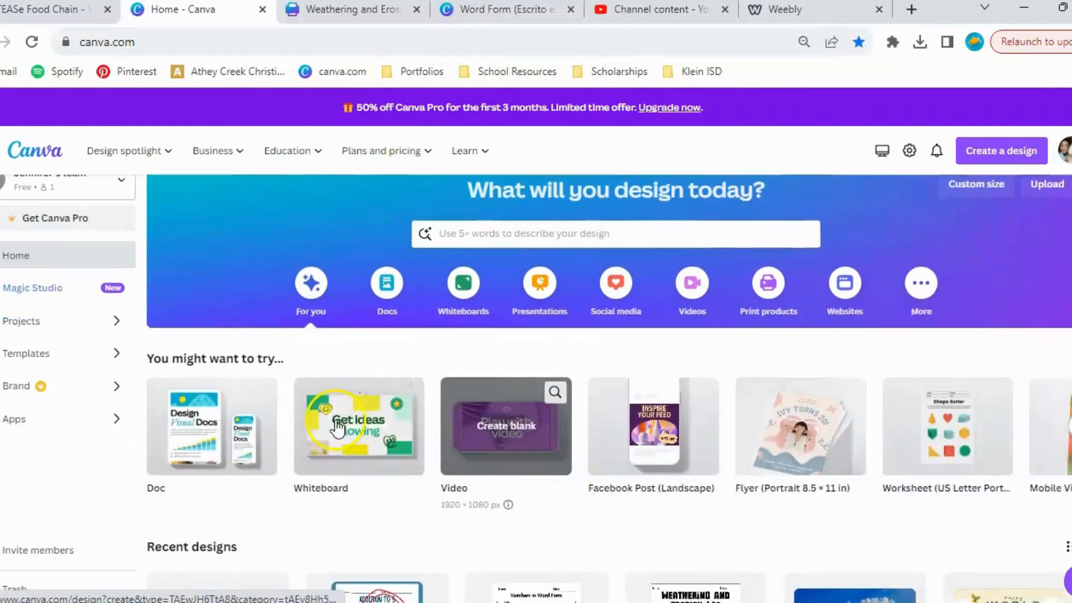
left_click(334, 431)
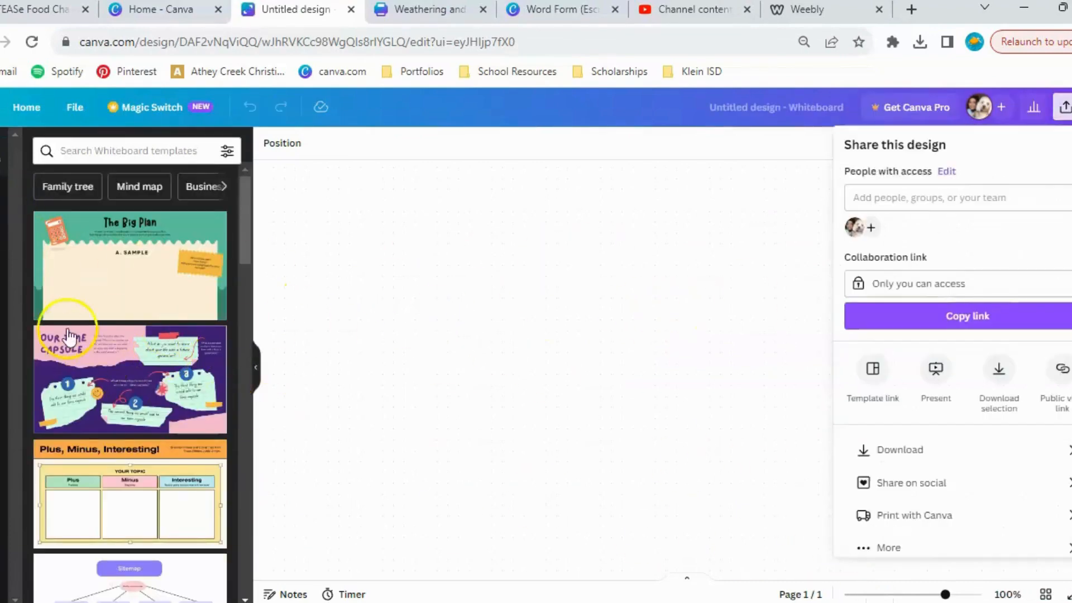
scroll(84, 279, "down", 2)
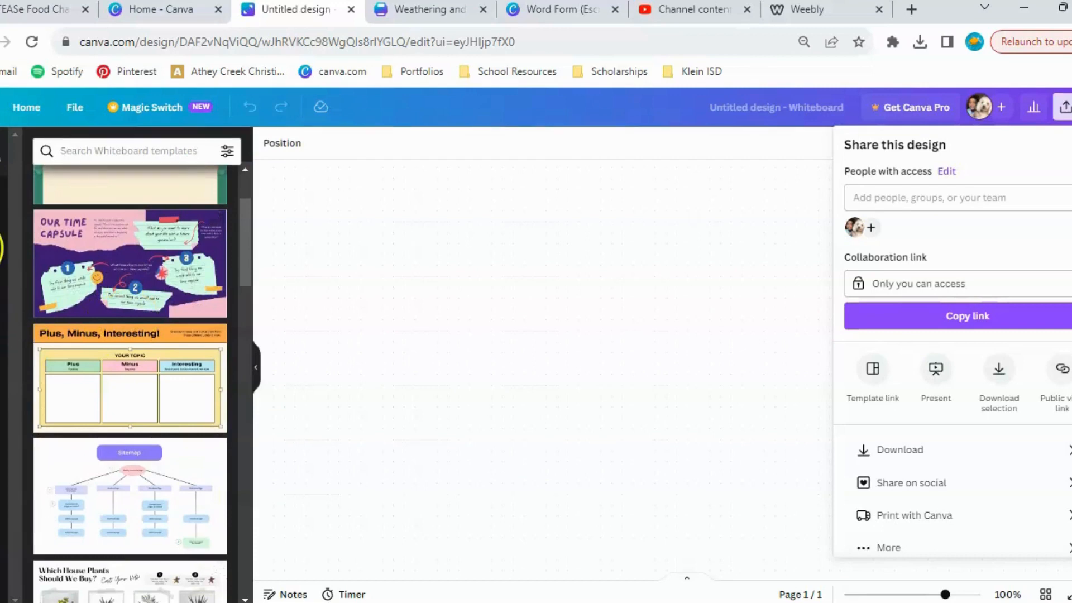
scroll(162, 411, "up", 2)
scroll(187, 351, "down", 10)
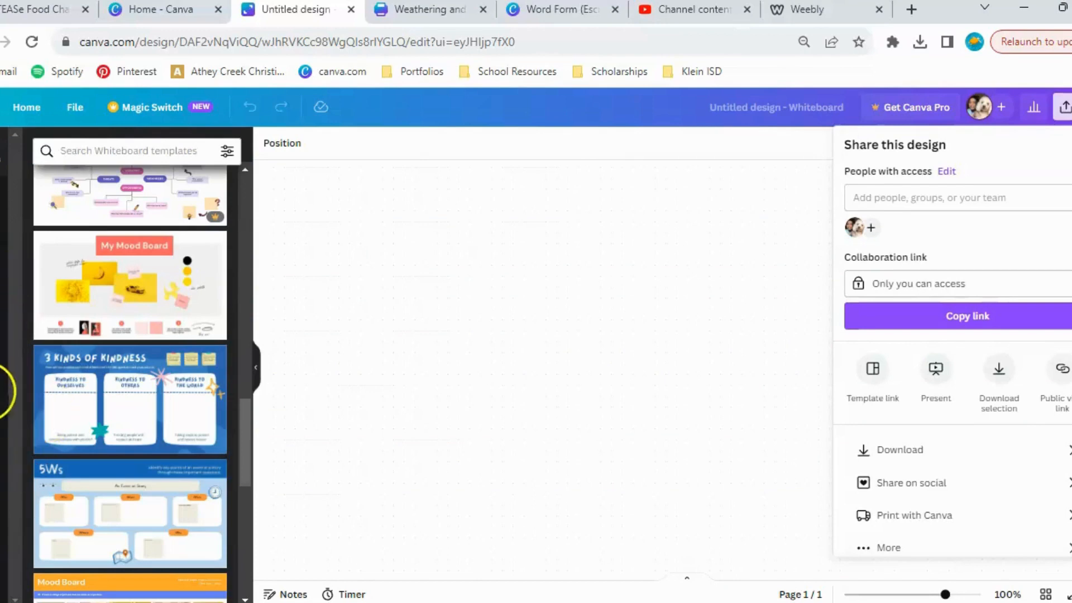
Add a heading reading "Warm Up" near the top centre of the whiteboard.
left_click(3, 235)
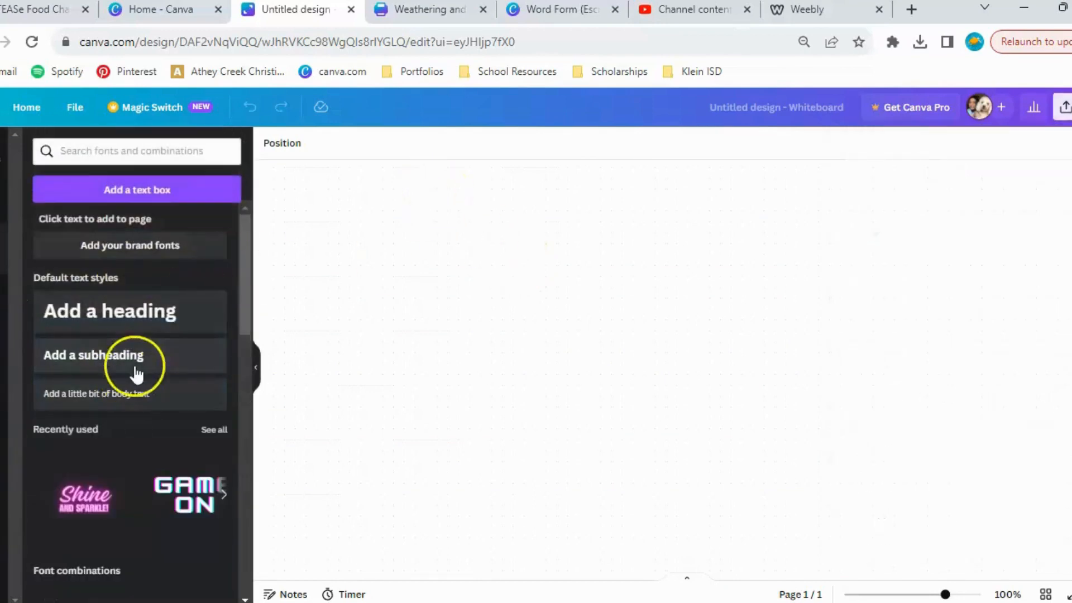
left_click(120, 312)
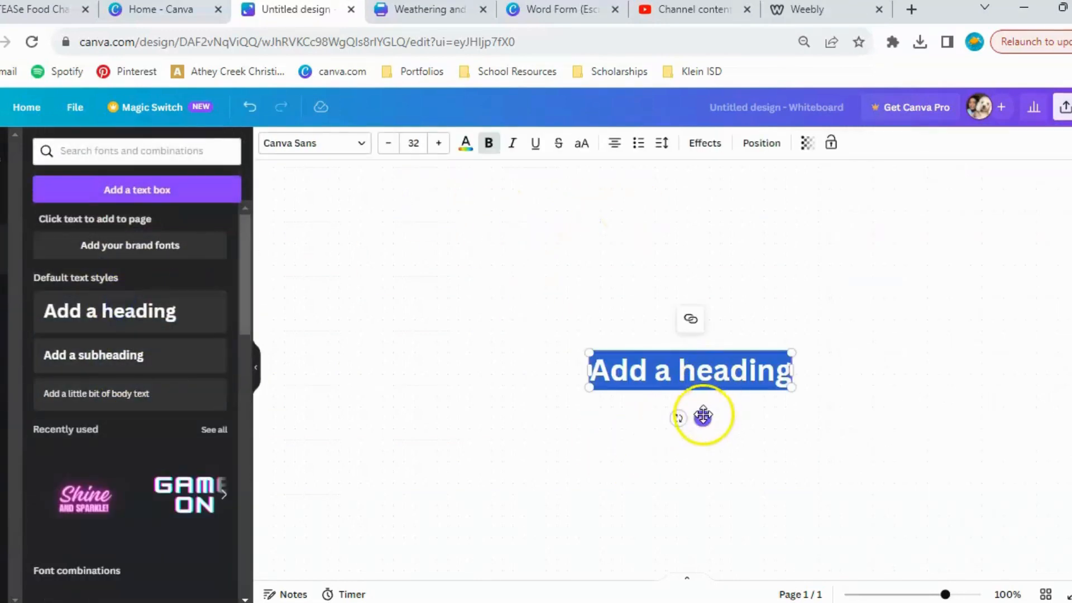
left_click_drag(701, 417, 638, 259)
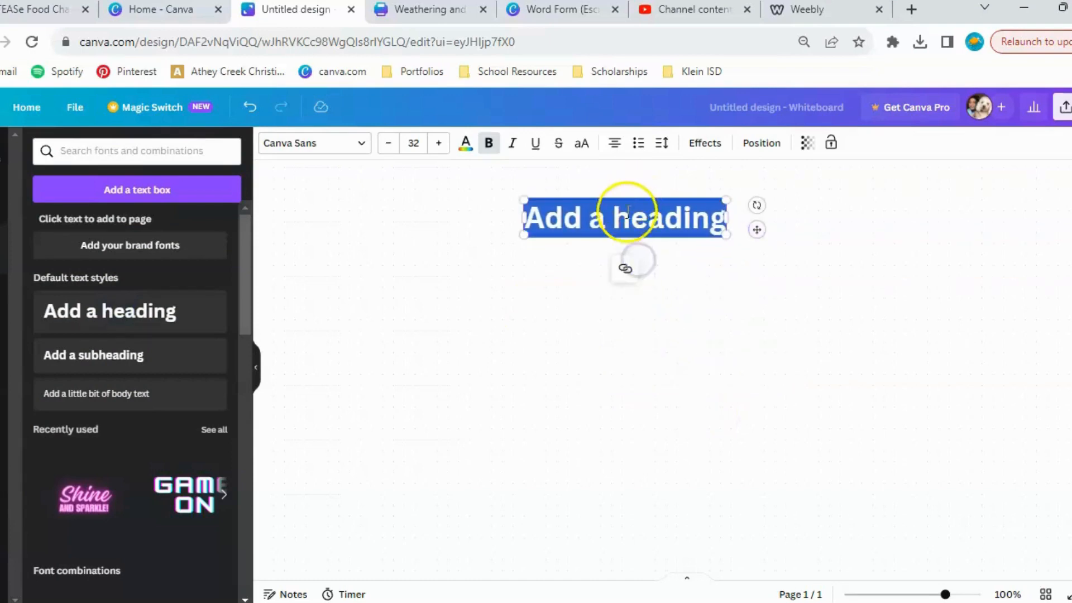
type("Warm Up")
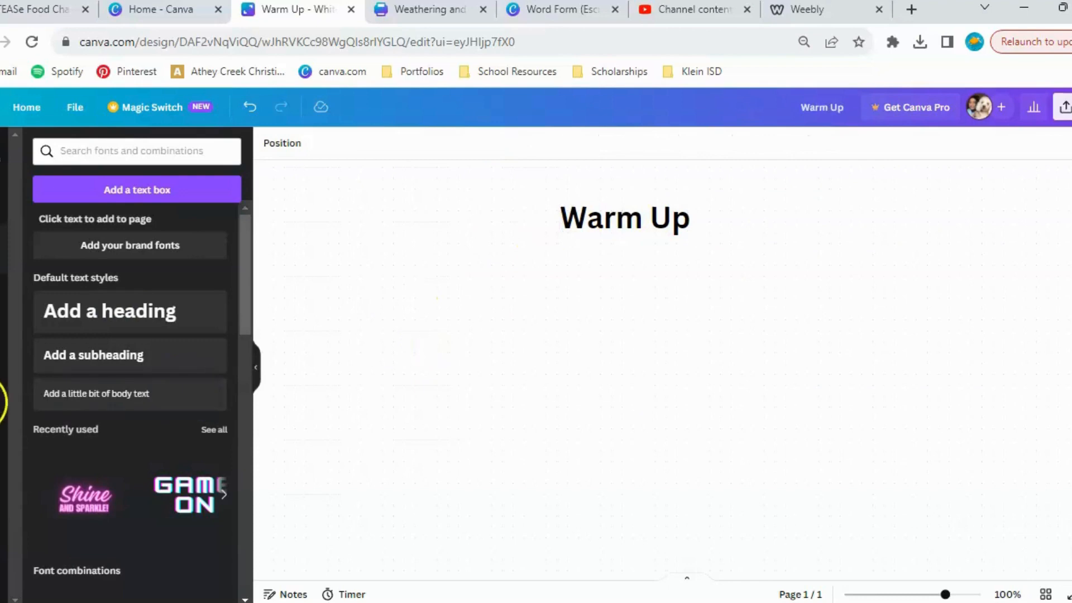
Draw a large plus sign and an equals sign below the Warm Up heading with the red marker.
left_click(1, 402)
mouse_move(263, 302)
left_mouse_down()
mouse_move(244, 434)
mouse_move(254, 469)
left_mouse_up()
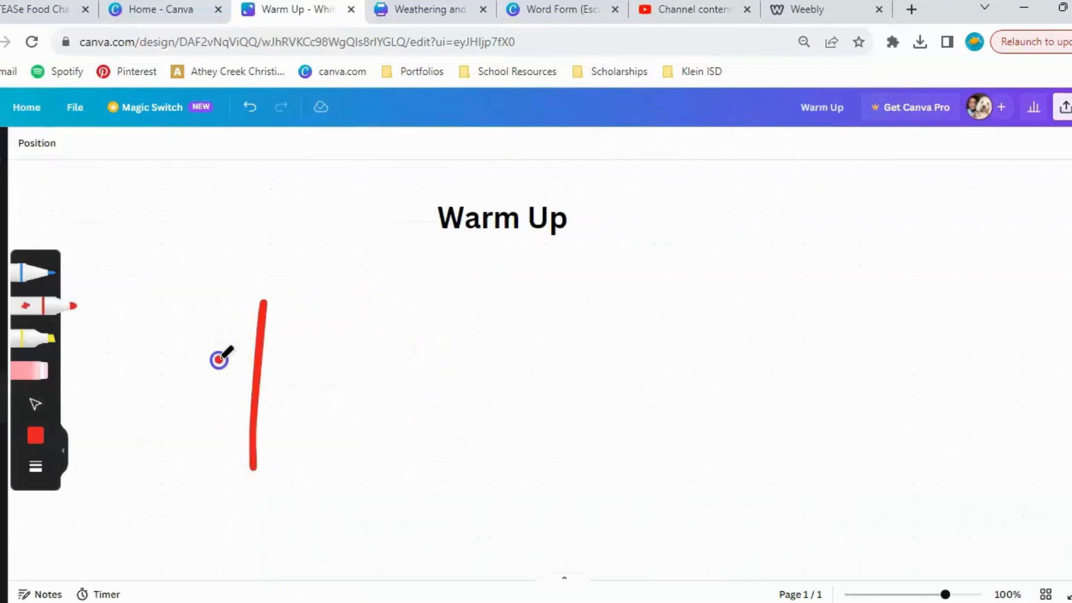
left_click_drag(219, 360, 340, 362)
left_click_drag(588, 323, 774, 327)
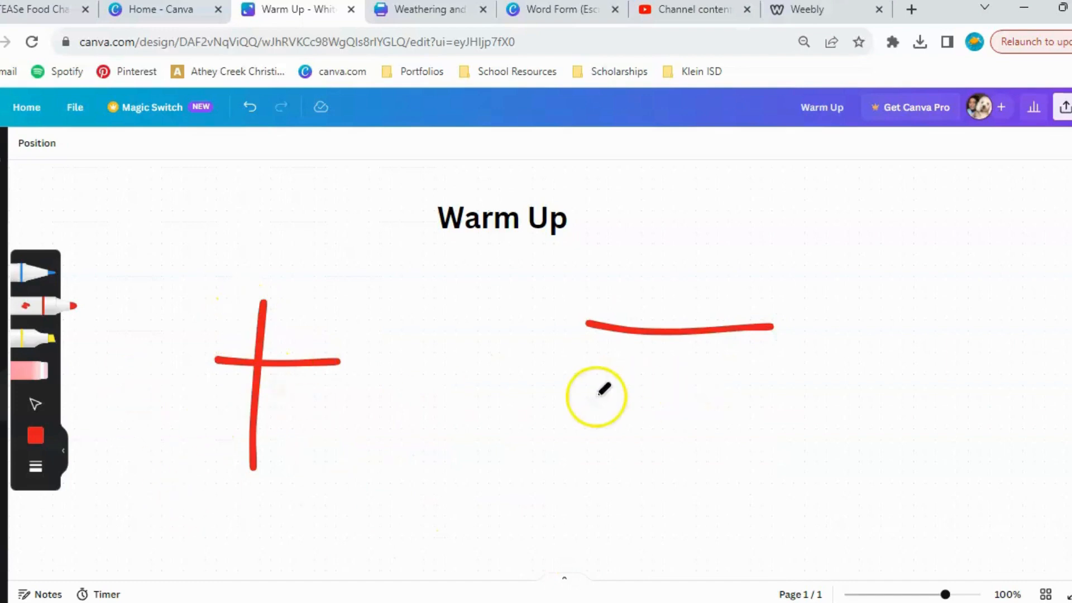
left_click_drag(594, 396, 845, 394)
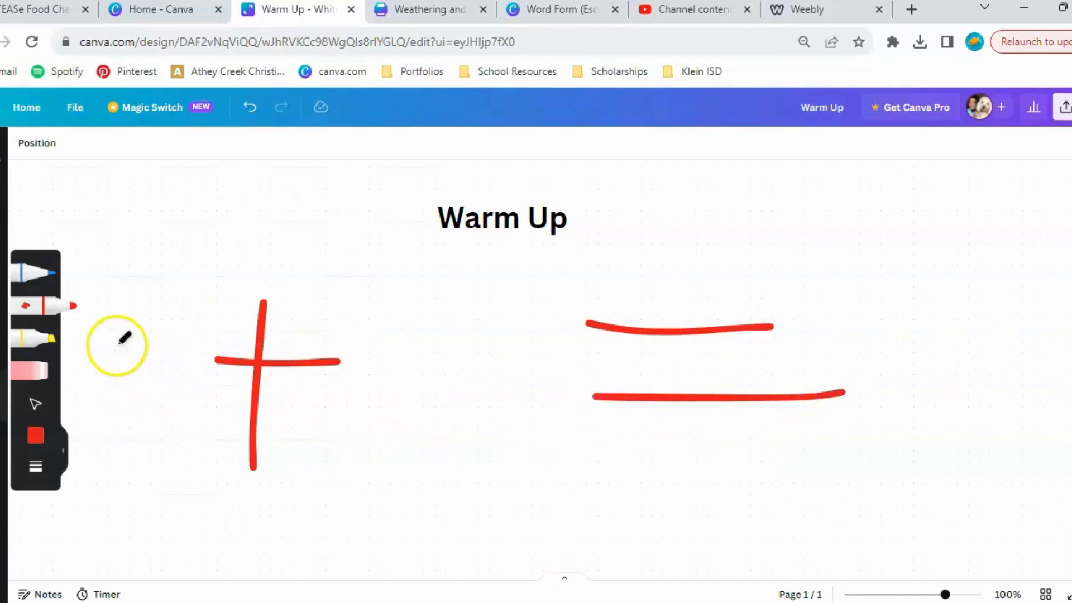
left_click(101, 331)
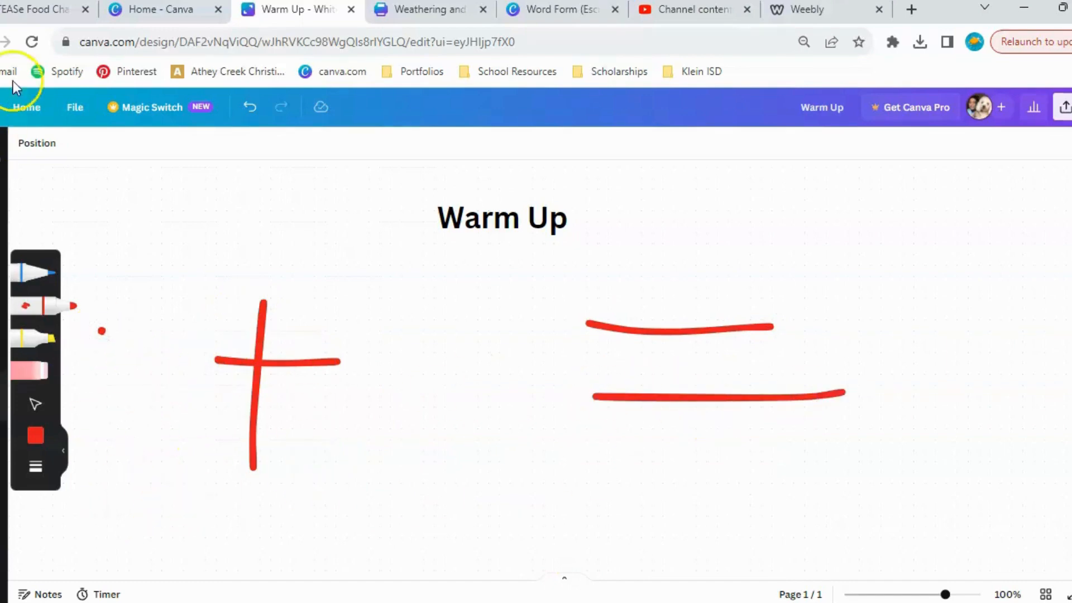
Undo all the red marker strokes on the whiteboard, keeping the Warm Up heading.
left_click(250, 107)
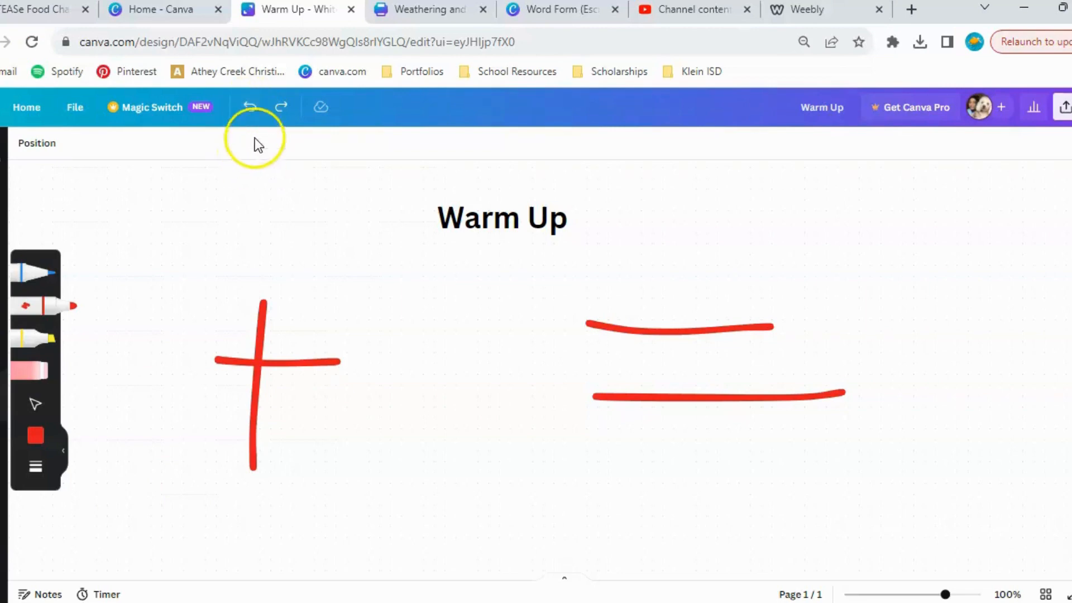
left_click(252, 109)
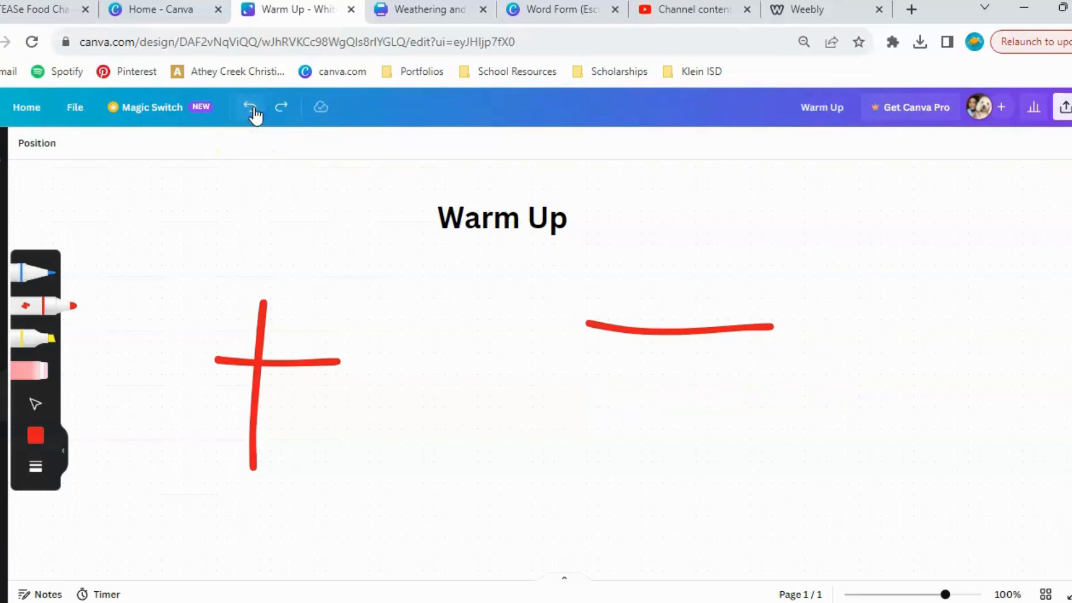
left_click(252, 109)
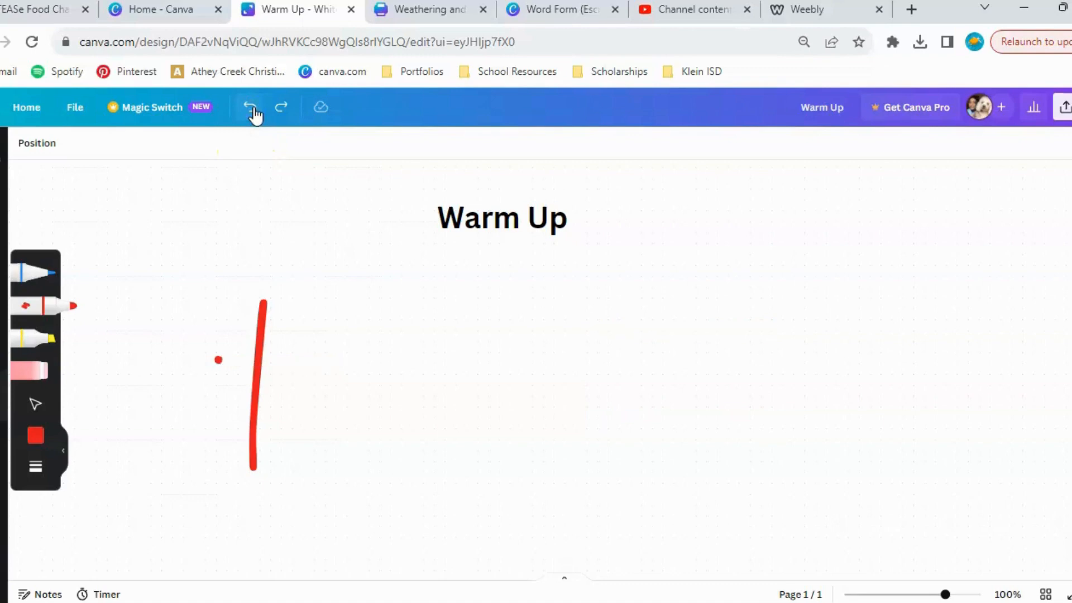
left_click(252, 109)
left_click(253, 109)
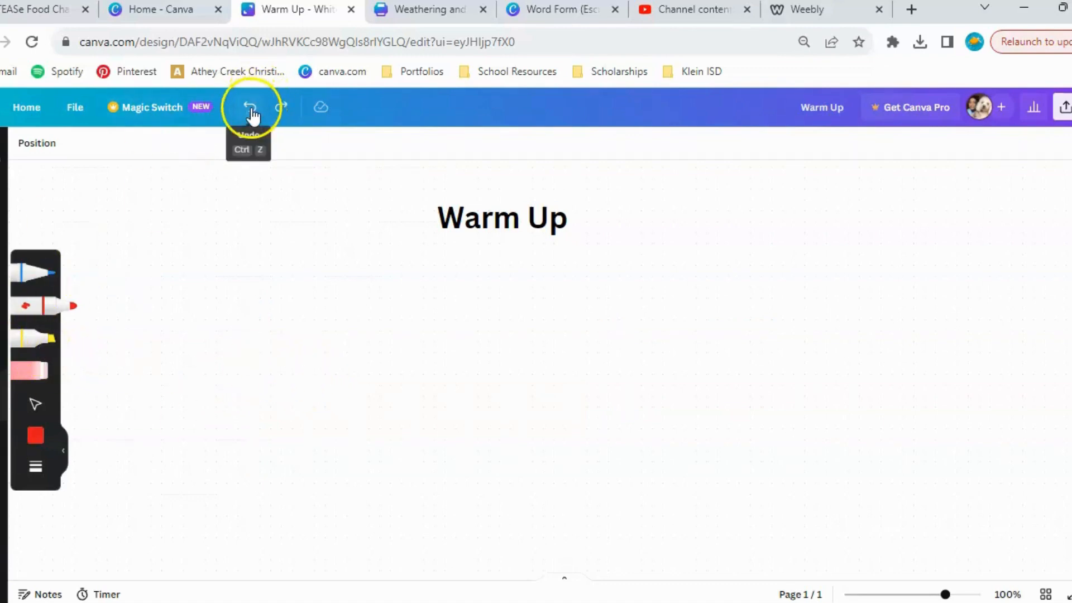
Draw freehand red marker strokes across the middle of the whiteboard below the Warm Up heading.
mouse_move(412, 317)
left_mouse_down()
mouse_move(566, 264)
mouse_move(635, 277)
mouse_move(653, 399)
left_mouse_up()
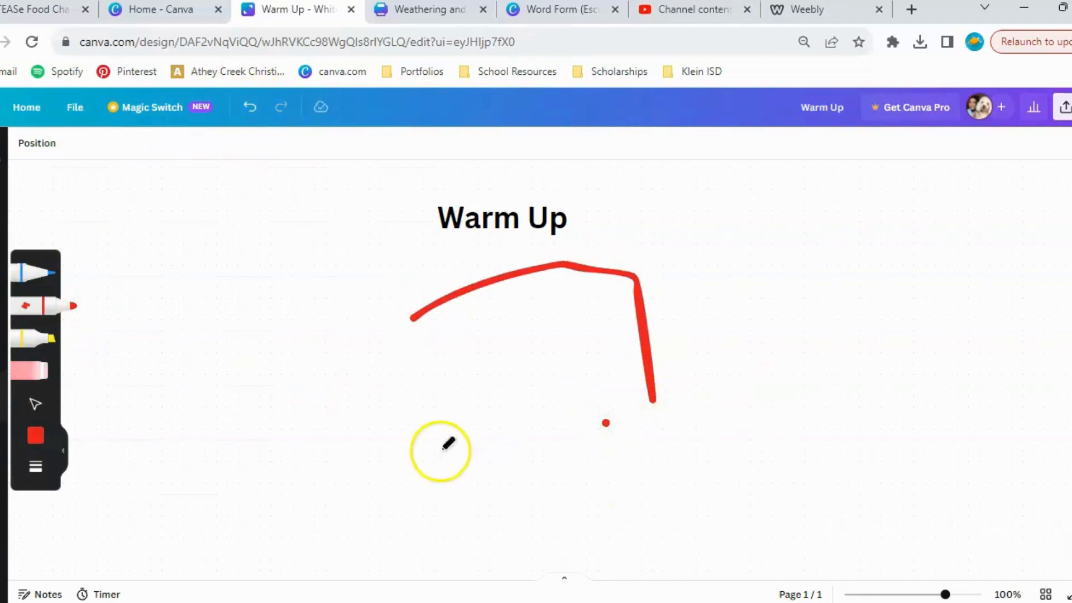
left_click_drag(767, 417, 609, 434)
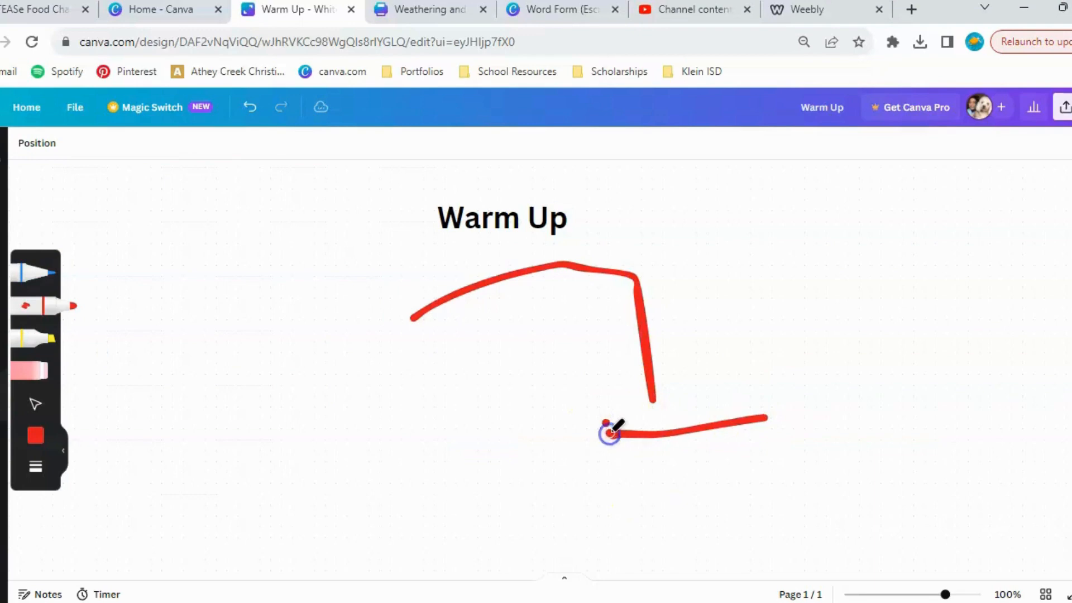